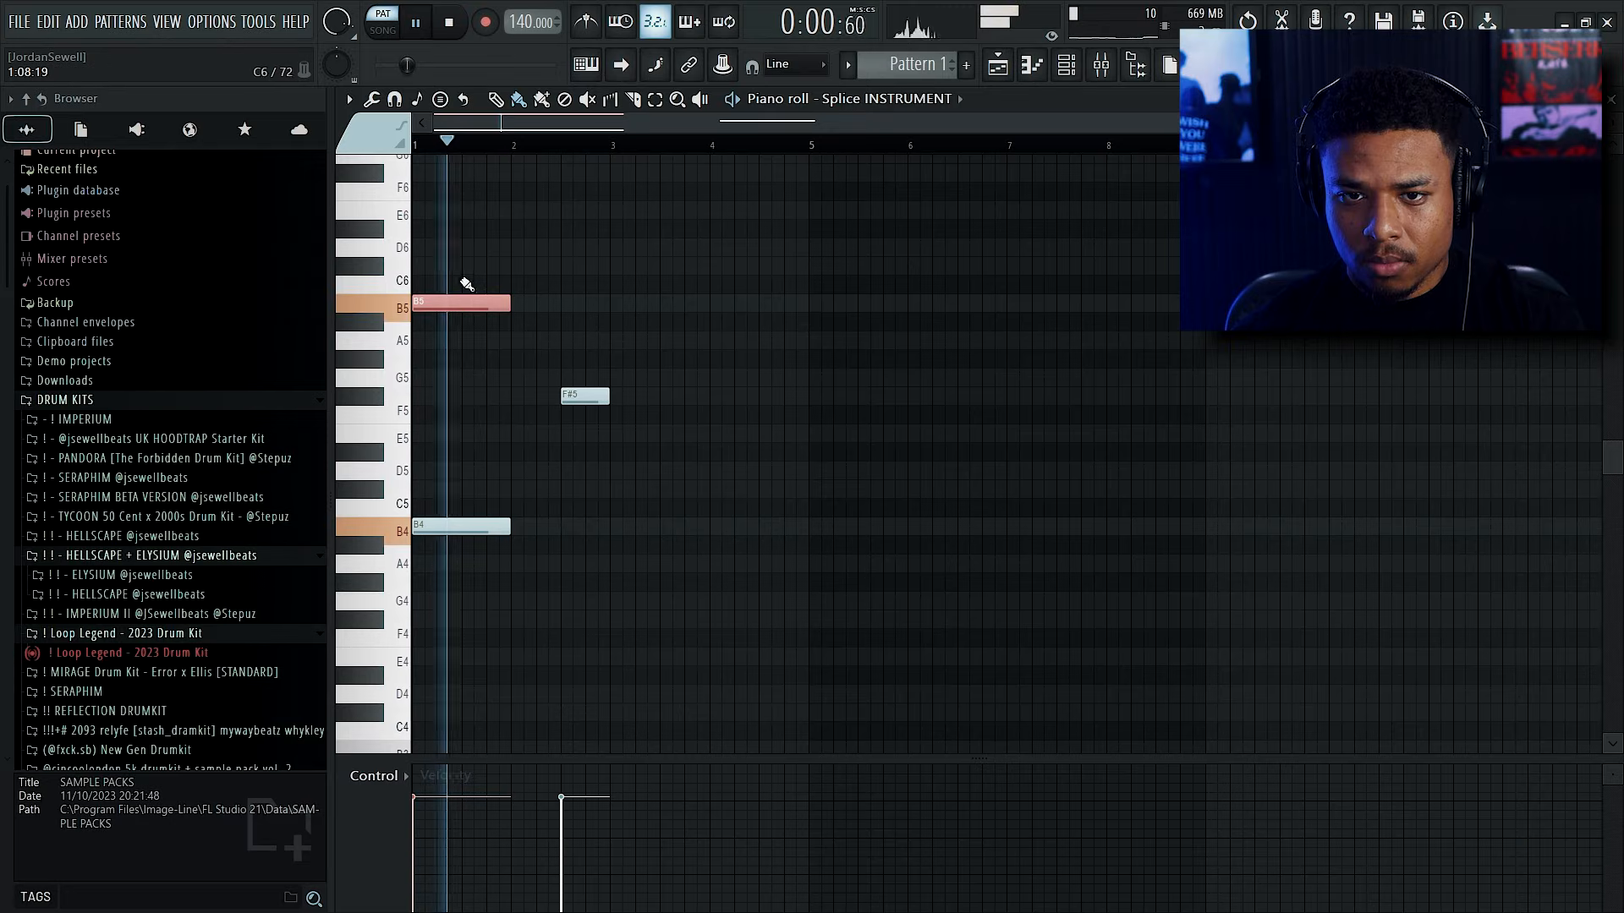
Step: Copy the B5 and B4 notes to bar 3 and lengthen the original pair until it meets the F#5 note
drag(459, 261, 411, 587)
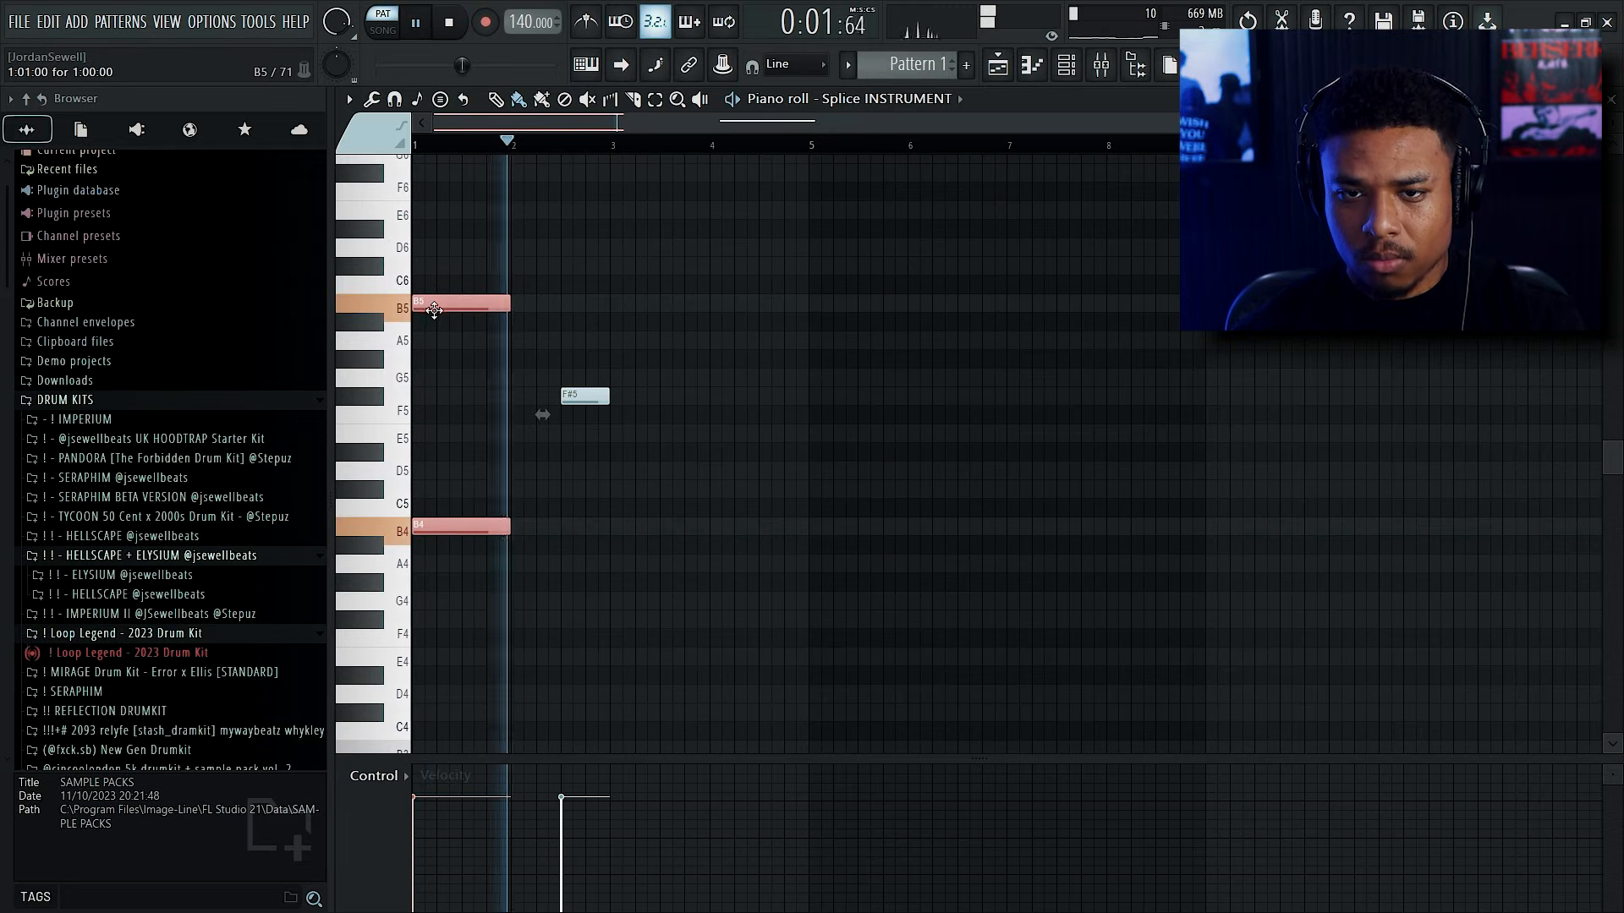
drag(440, 304, 552, 305)
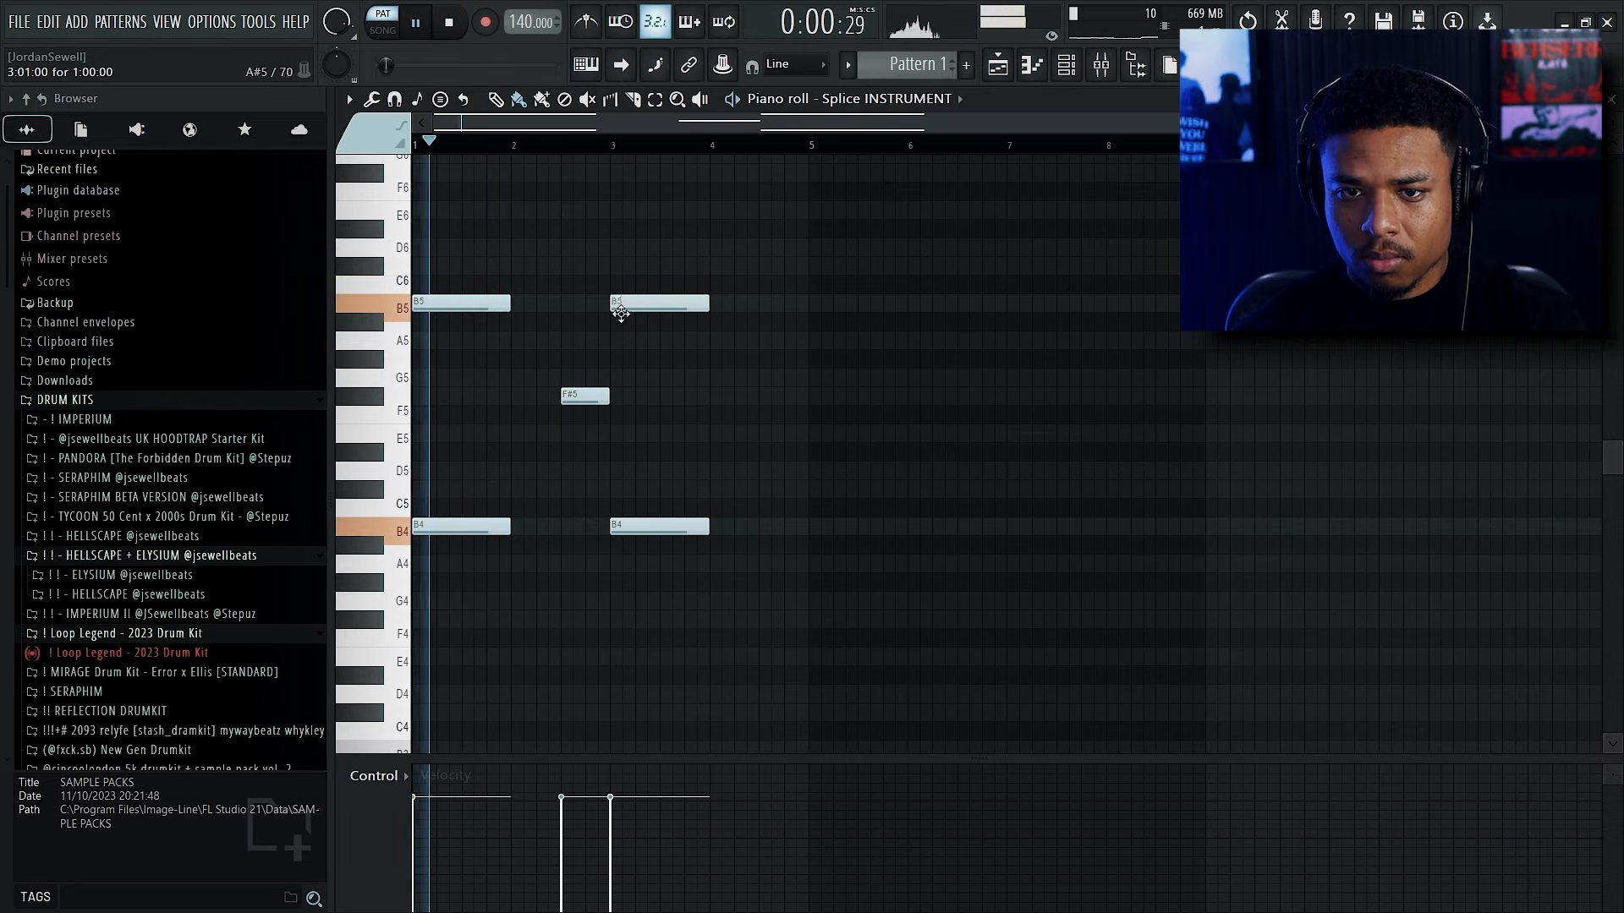
drag(485, 241, 414, 664)
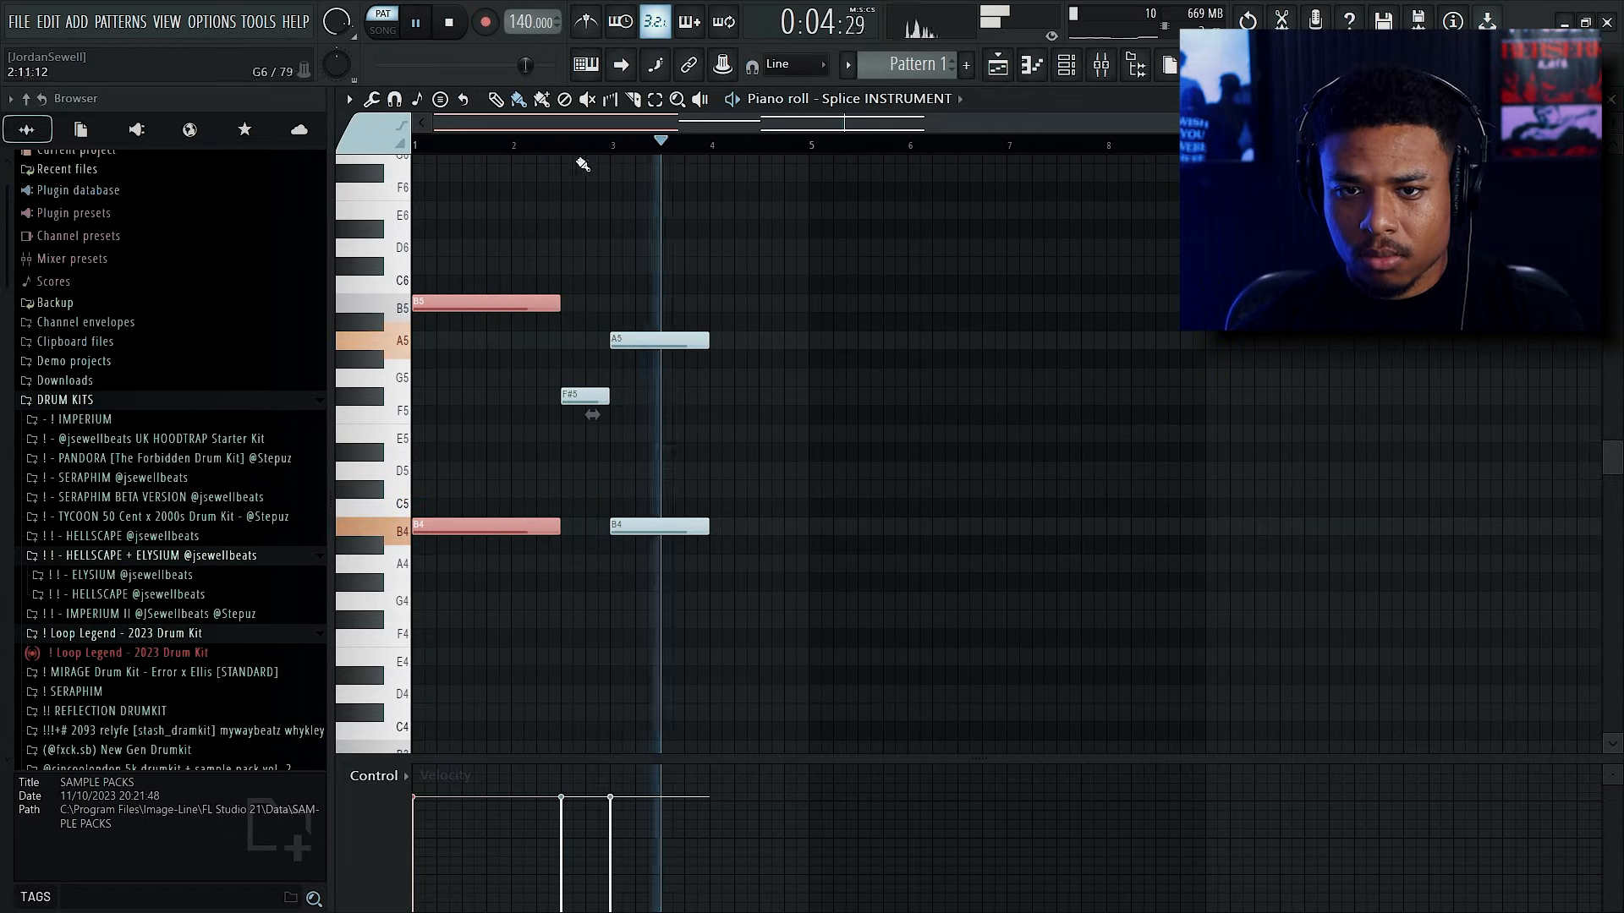
Step: Lower the two copied notes at bar 3 to E5 and G4
drag(626, 341, 625, 378)
drag(628, 533, 624, 605)
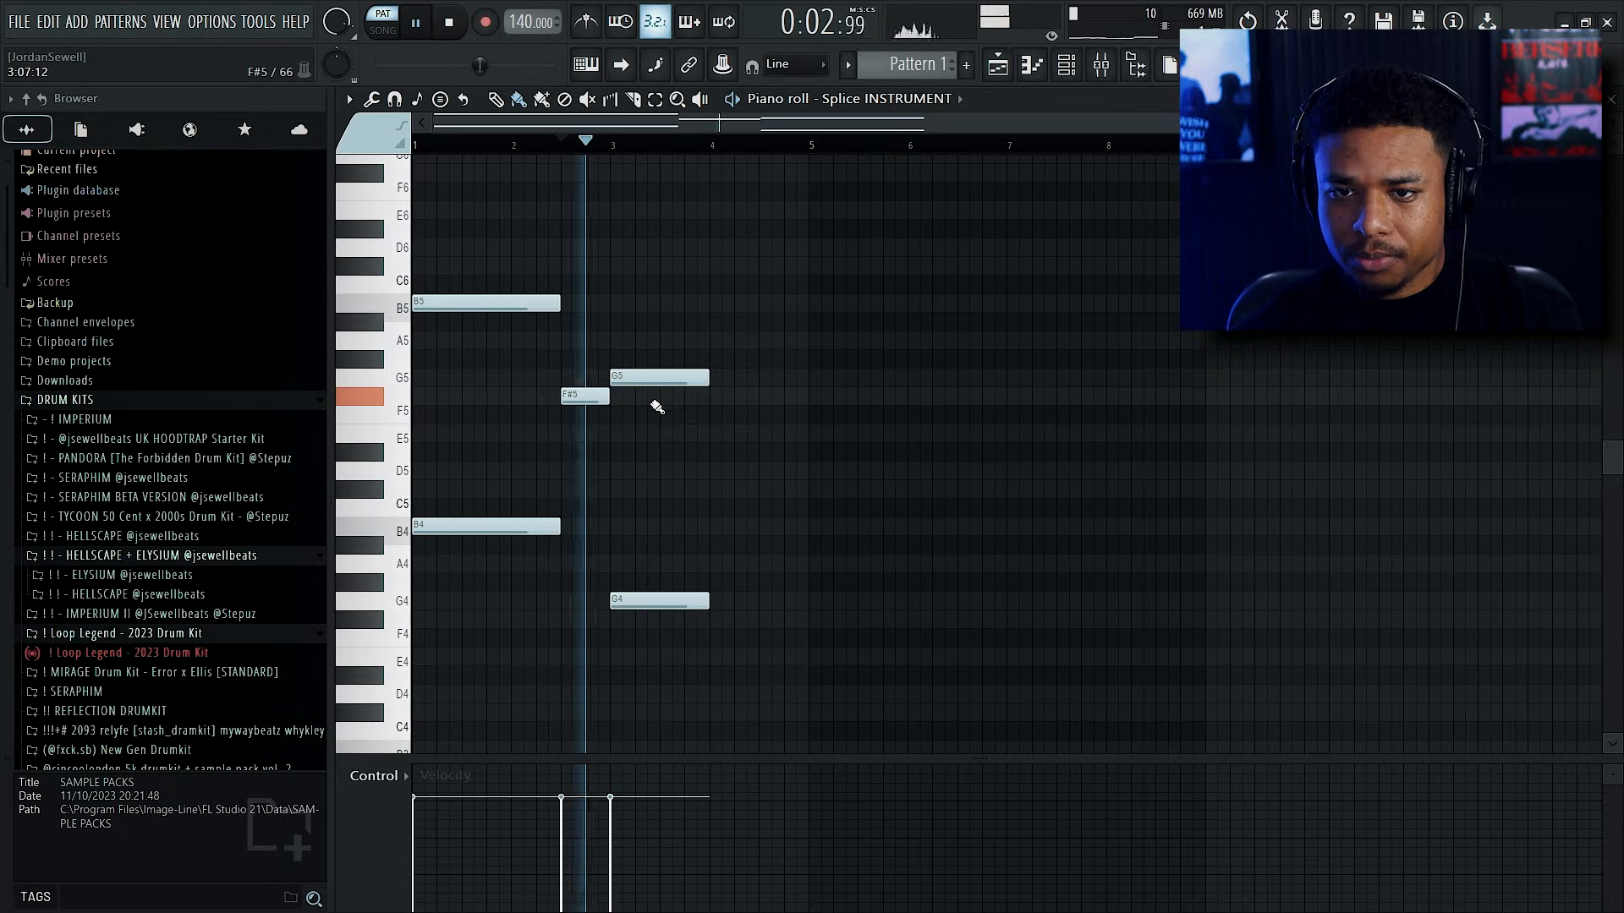
click(573, 141)
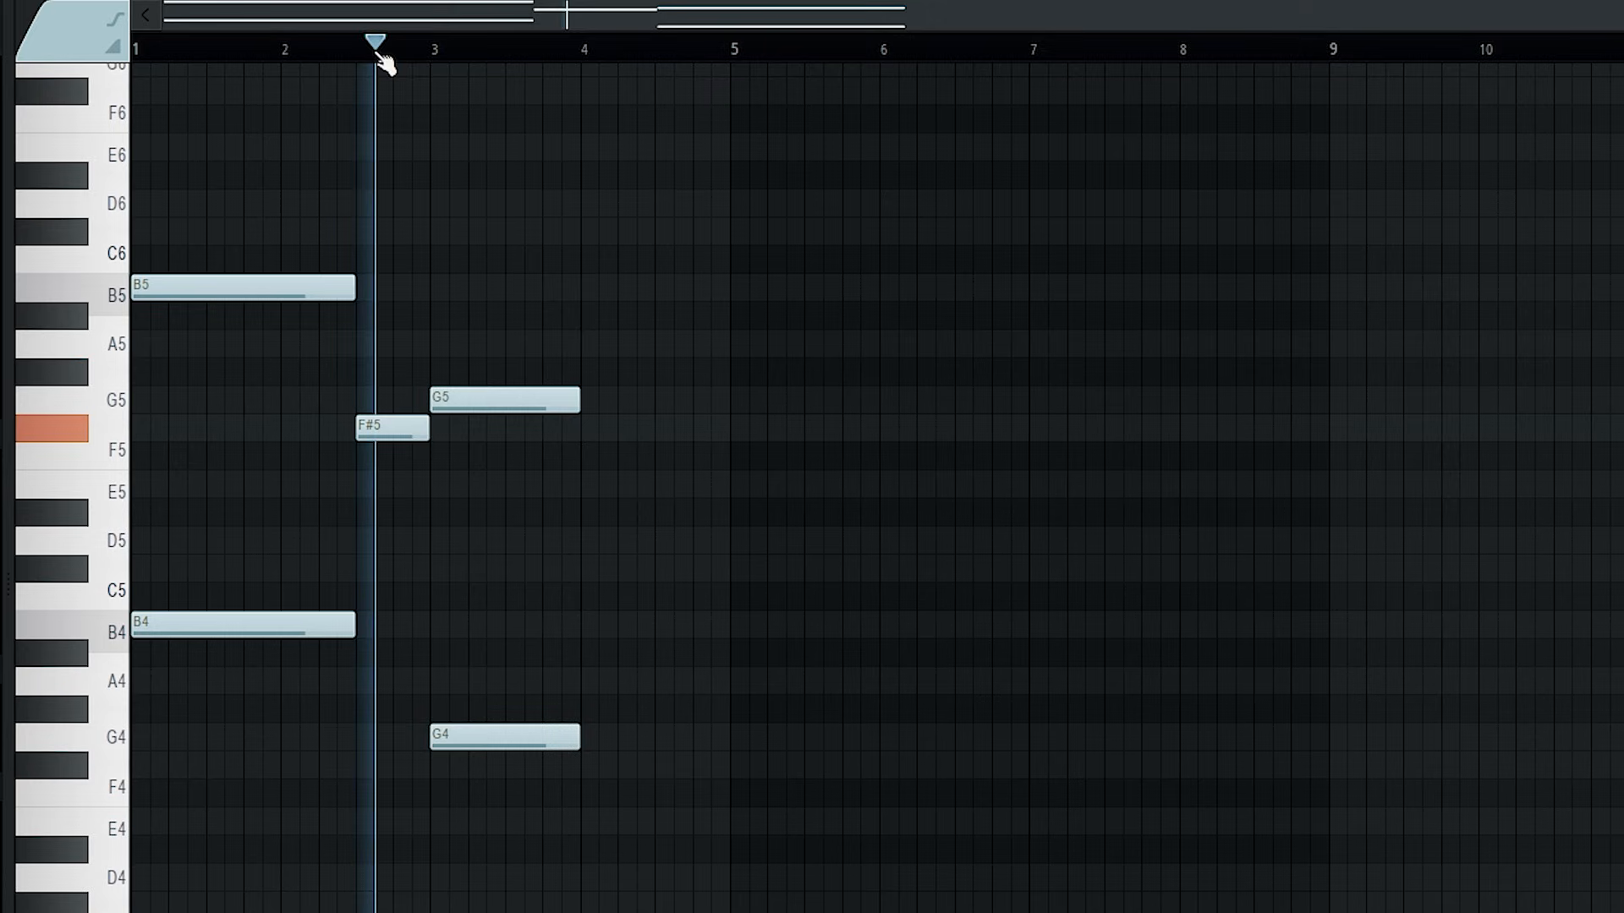
drag(628, 381, 623, 433)
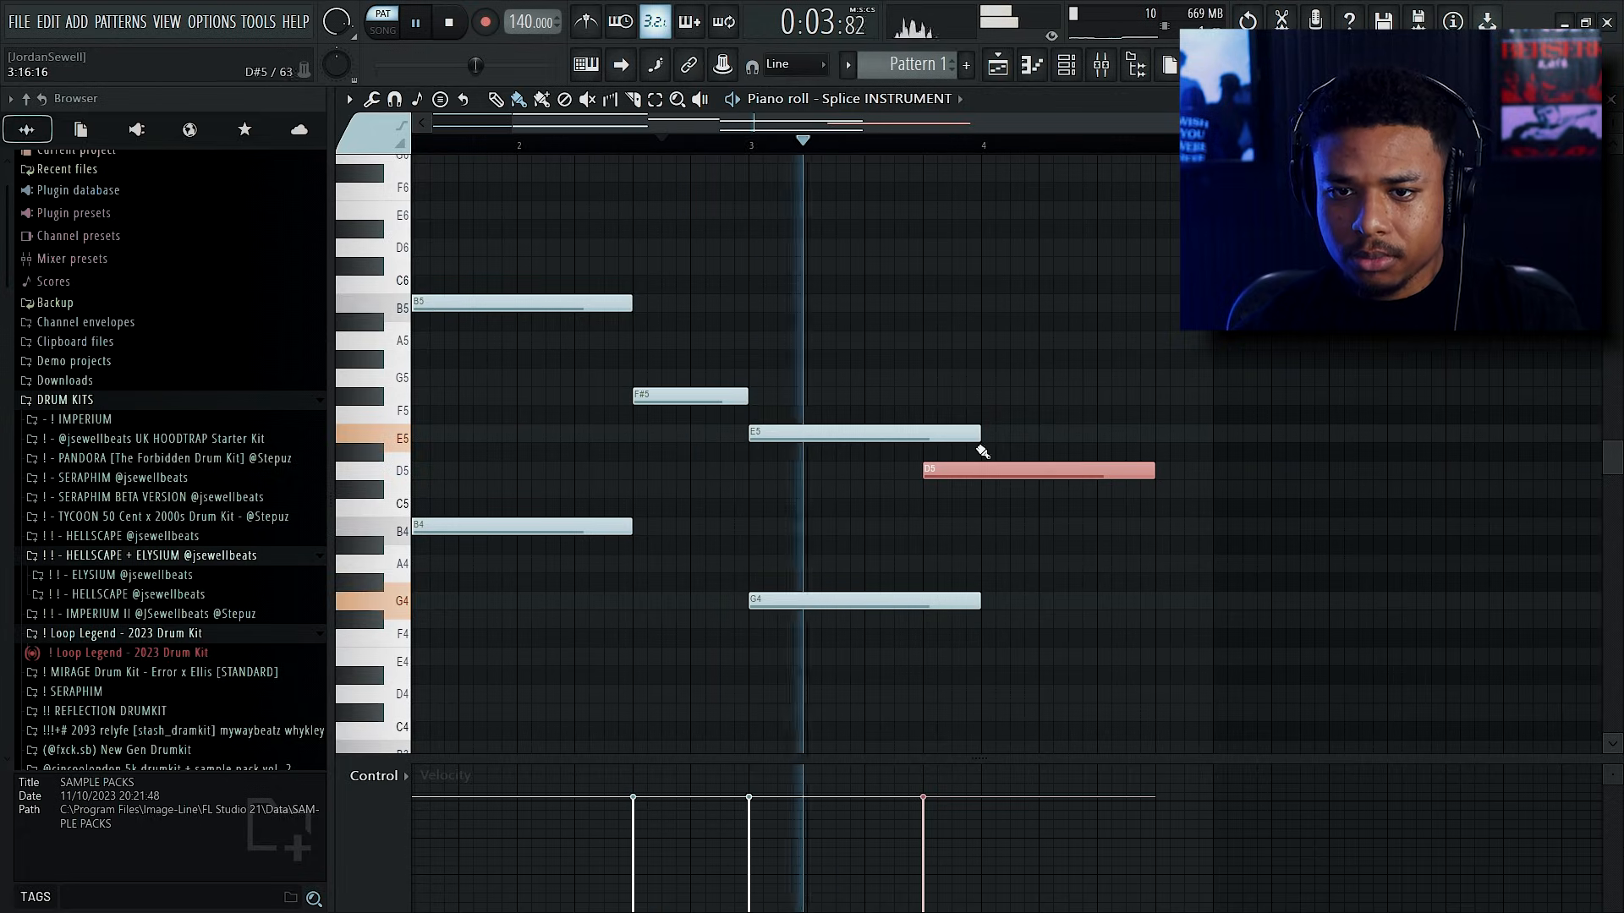
Step: Fill the second half of bar 4 with a G4 note under a short G5 followed by a short F#5
drag(860, 391, 837, 604)
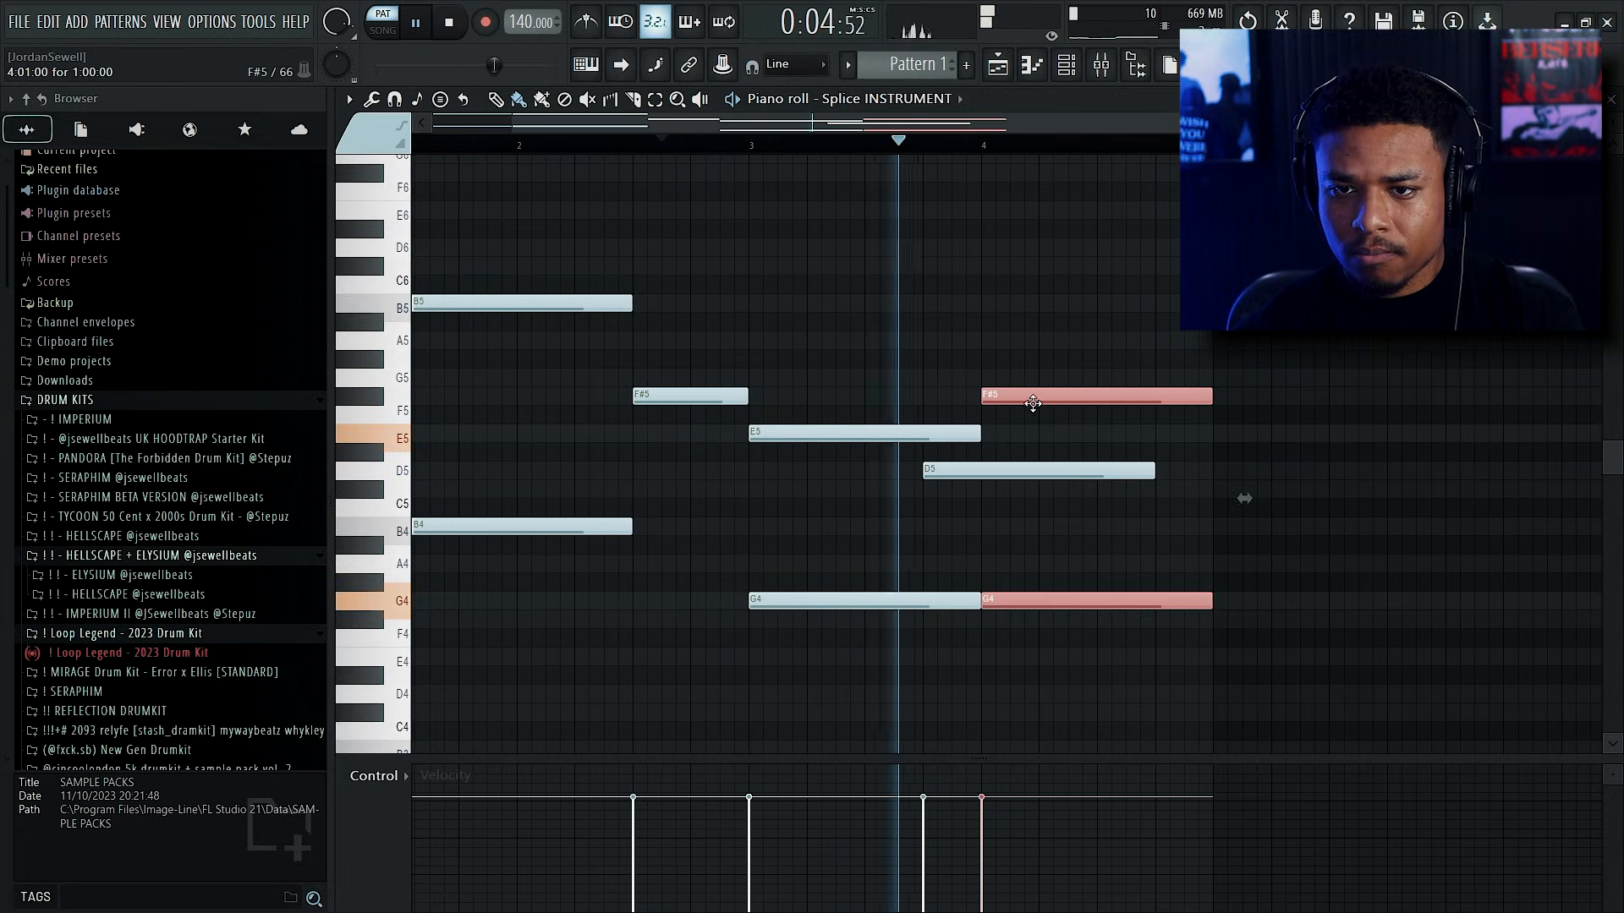
drag(1033, 396, 1135, 394)
click(1166, 363)
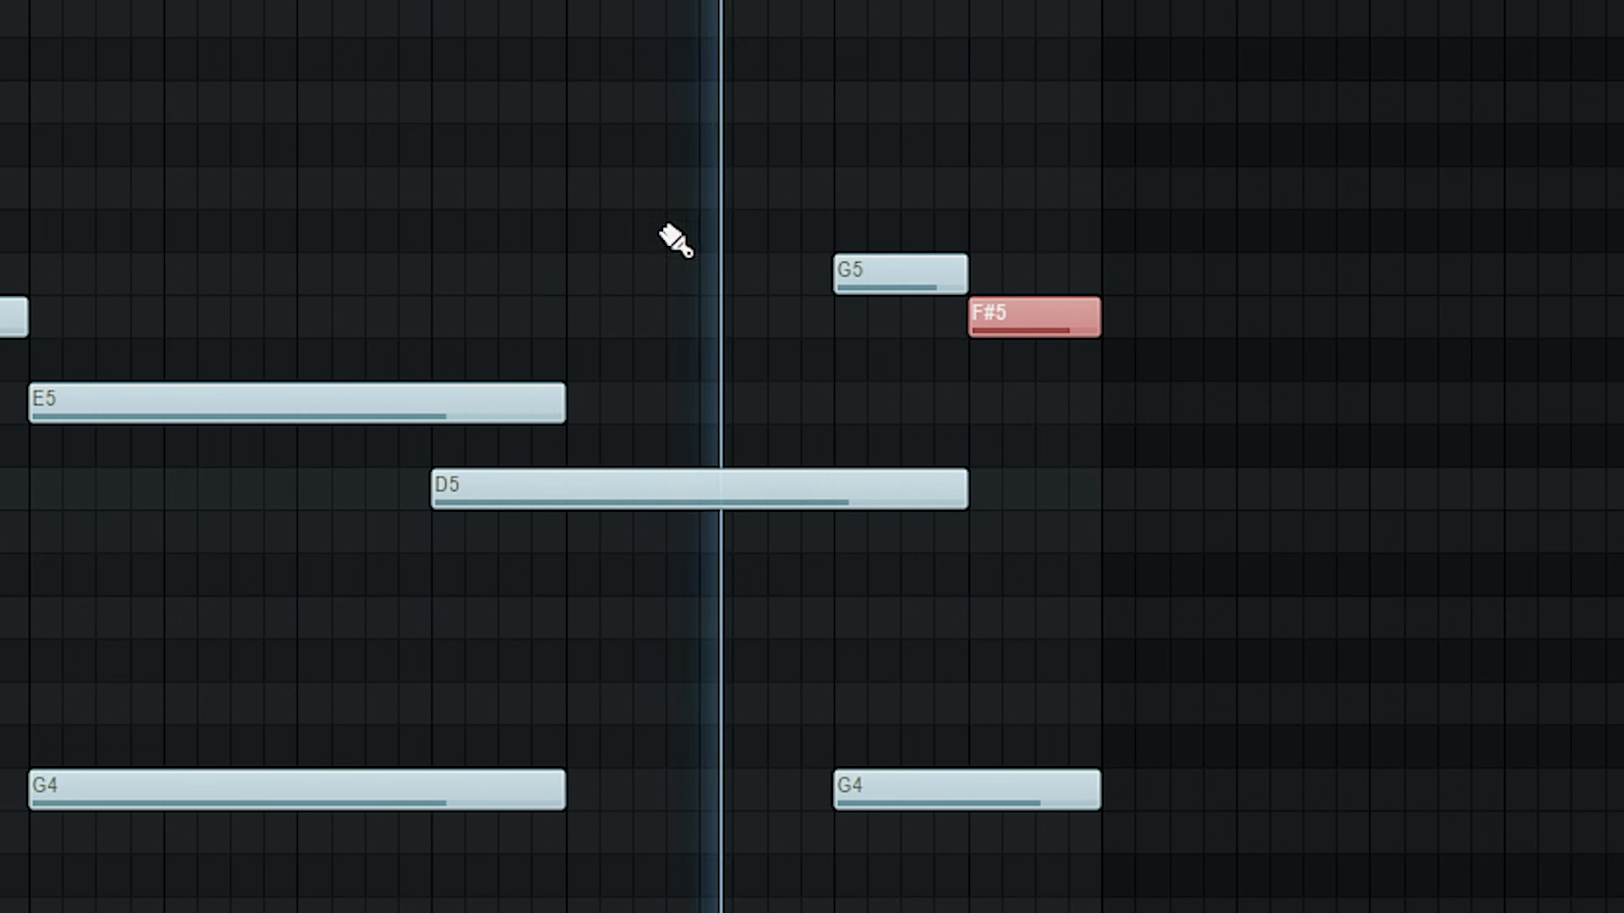
Step: Add an A5 note from late bar 1 to bar 3, then set overlapping C#5 and D5 notes around the start of bar 3
scroll(973, 381, down, 2)
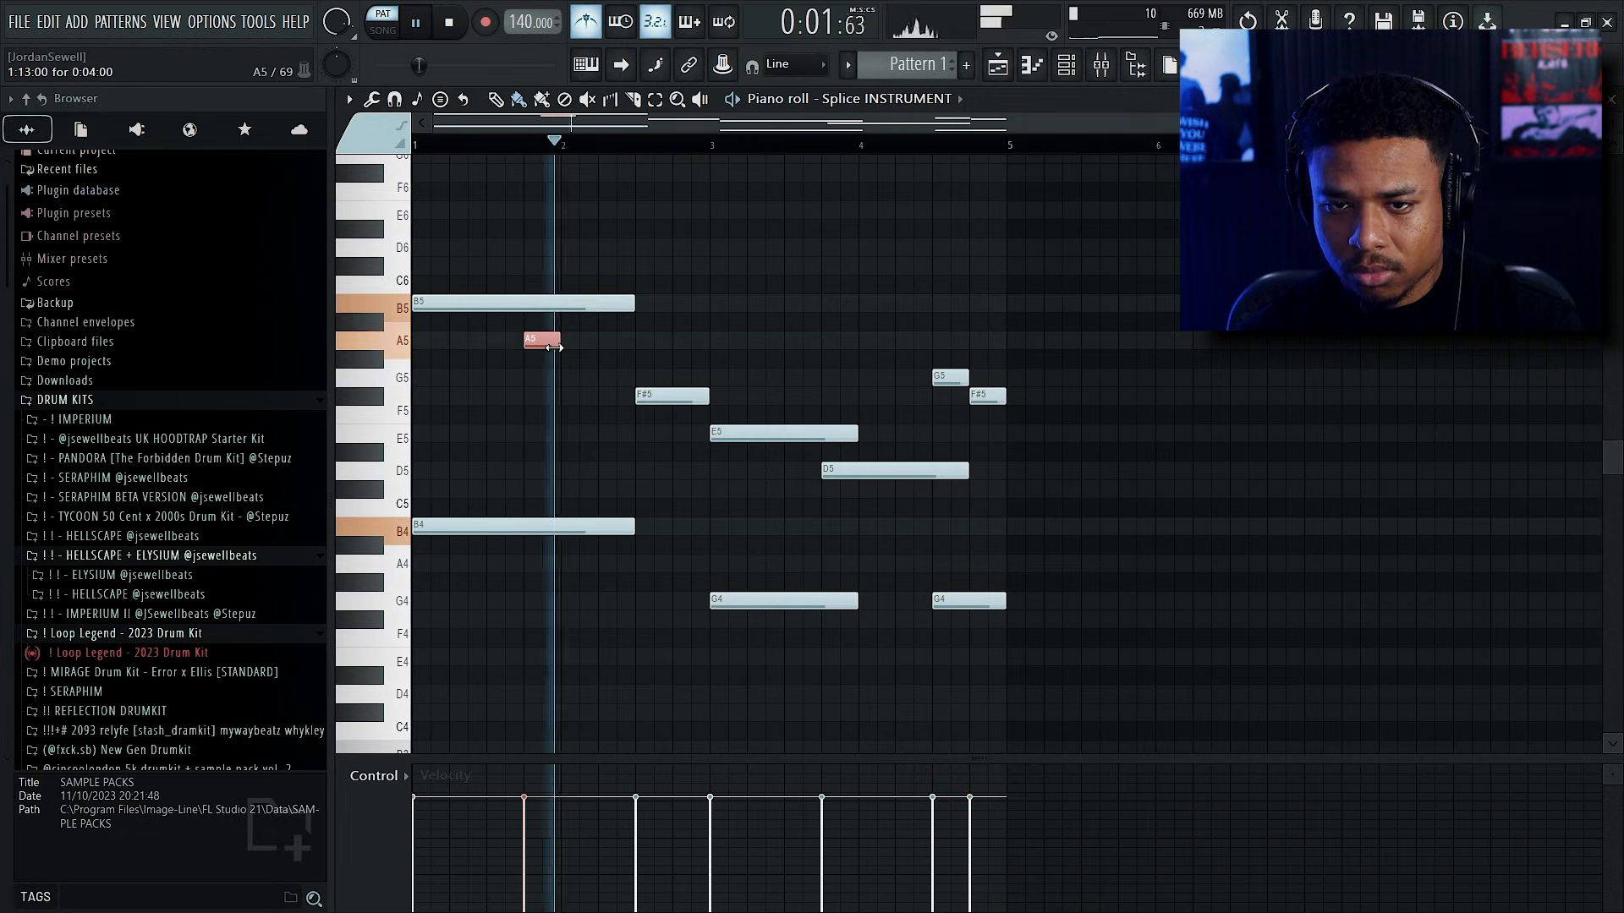
drag(554, 347, 710, 345)
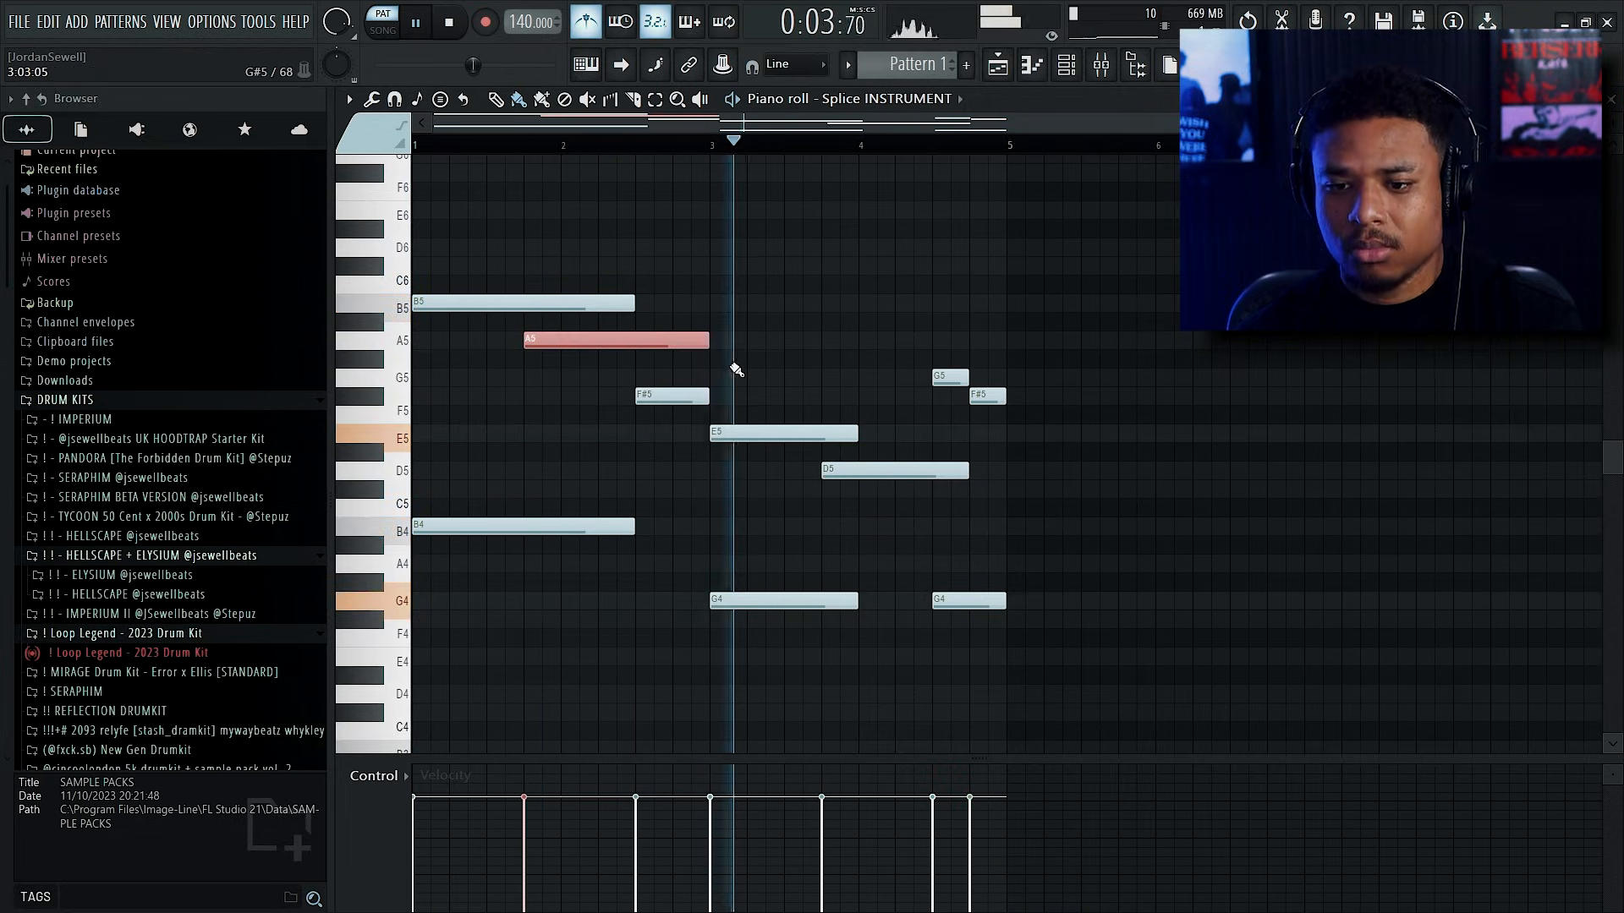
drag(749, 475, 751, 491)
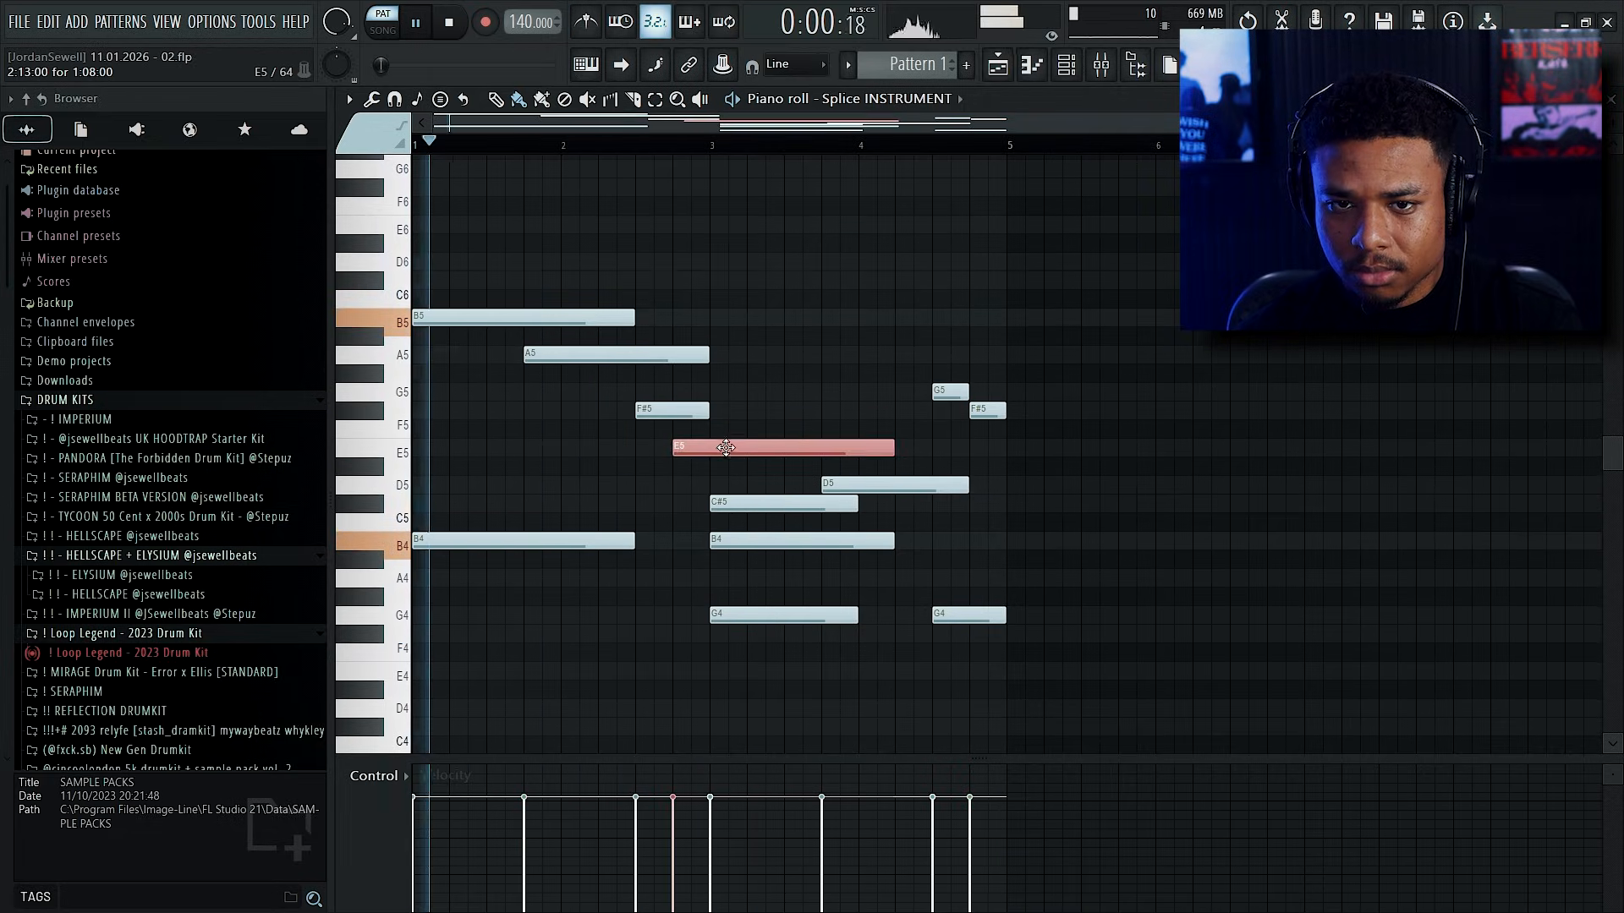
drag(721, 457, 722, 490)
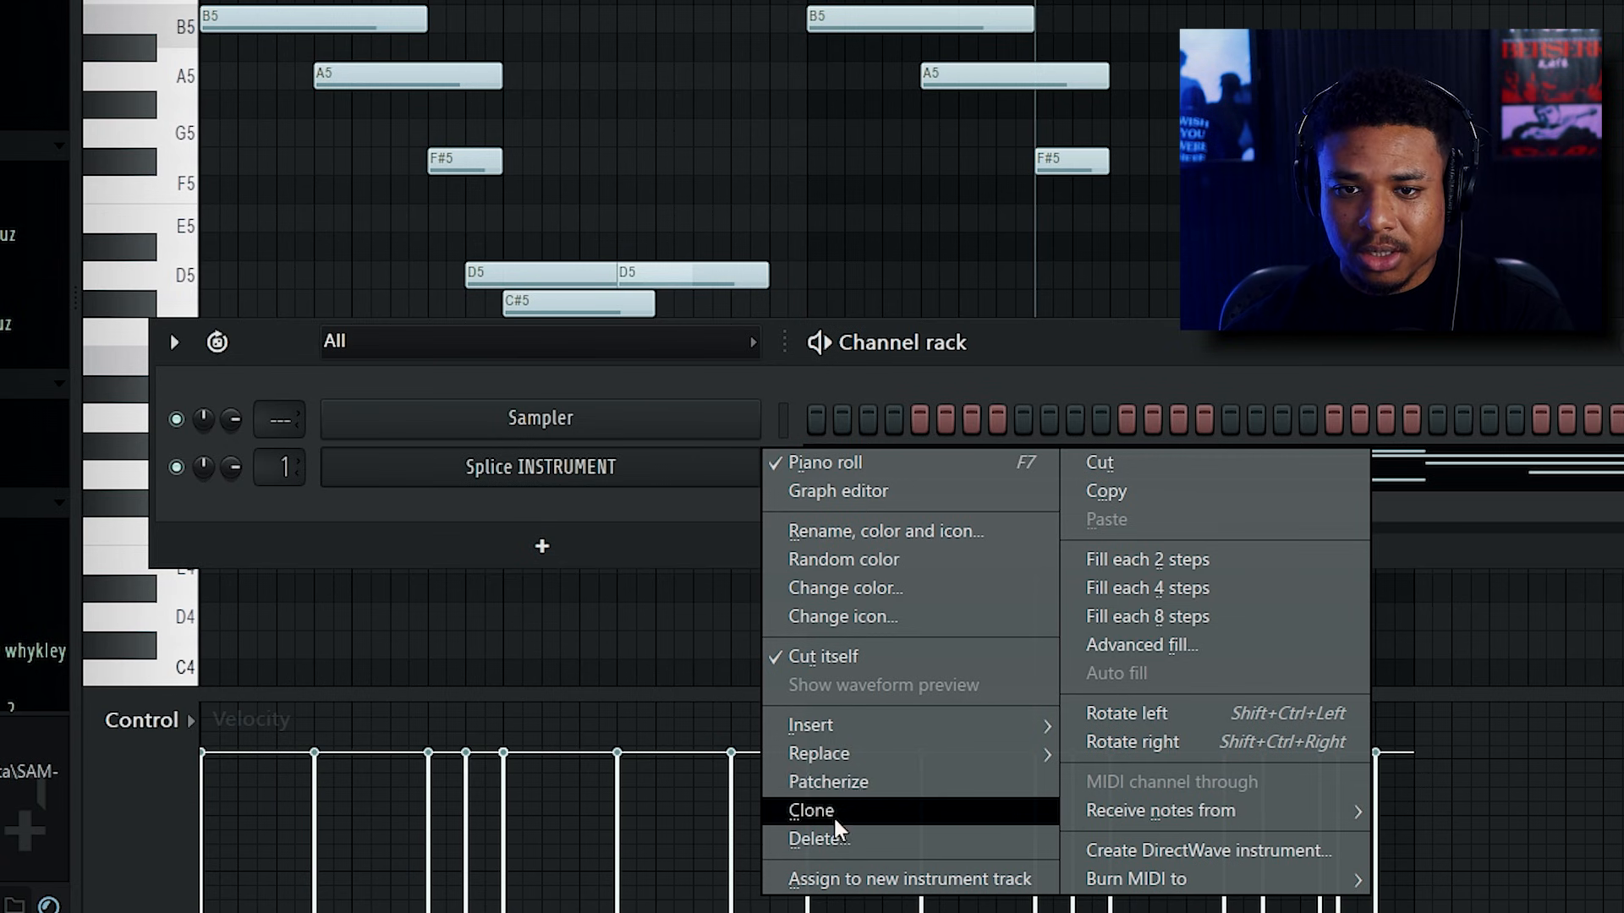
Step: Clone the Splice INSTRUMENT channel and draw a descending F#6, E6, D6 melody from bar 2 in the copy
click(836, 810)
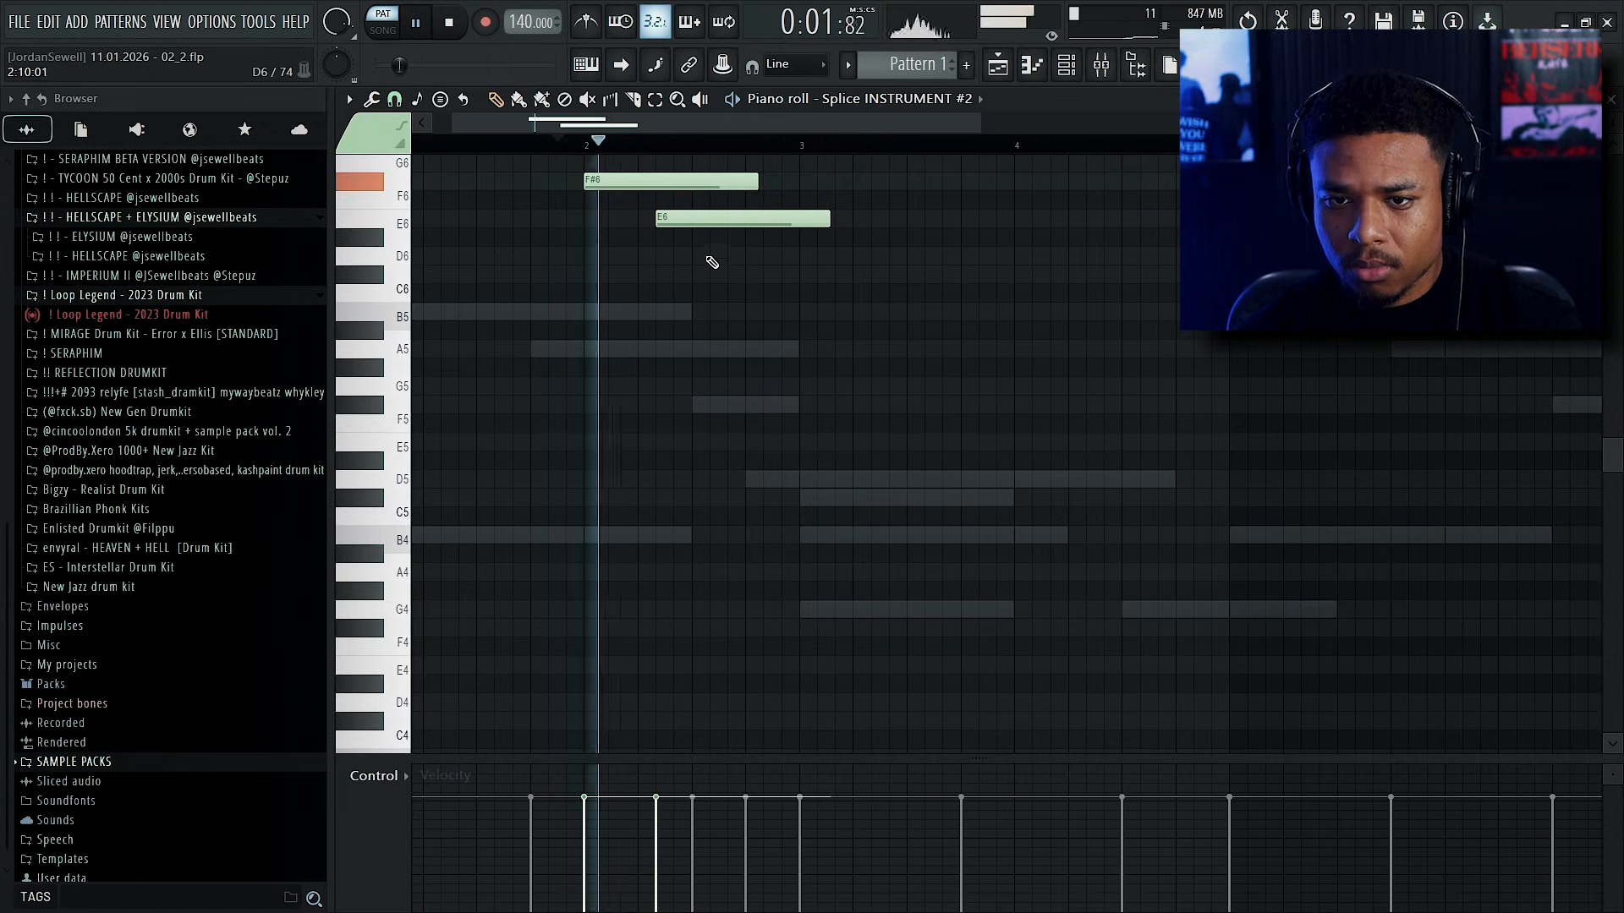
scroll(727, 333, down, 3)
key(space)
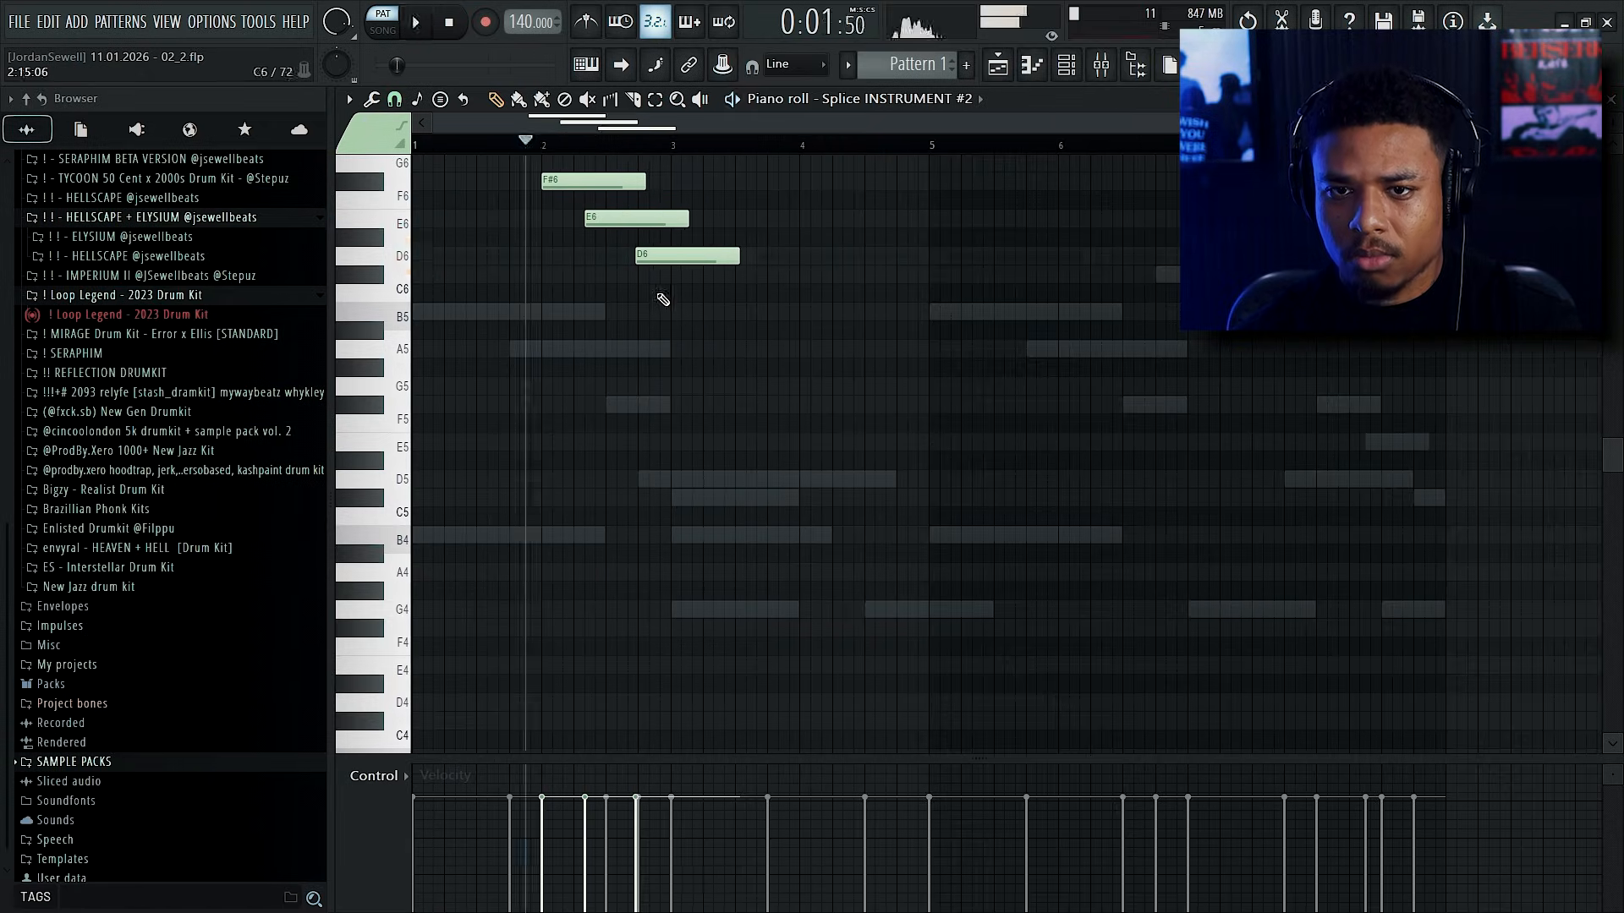
scroll(642, 272, up, 3)
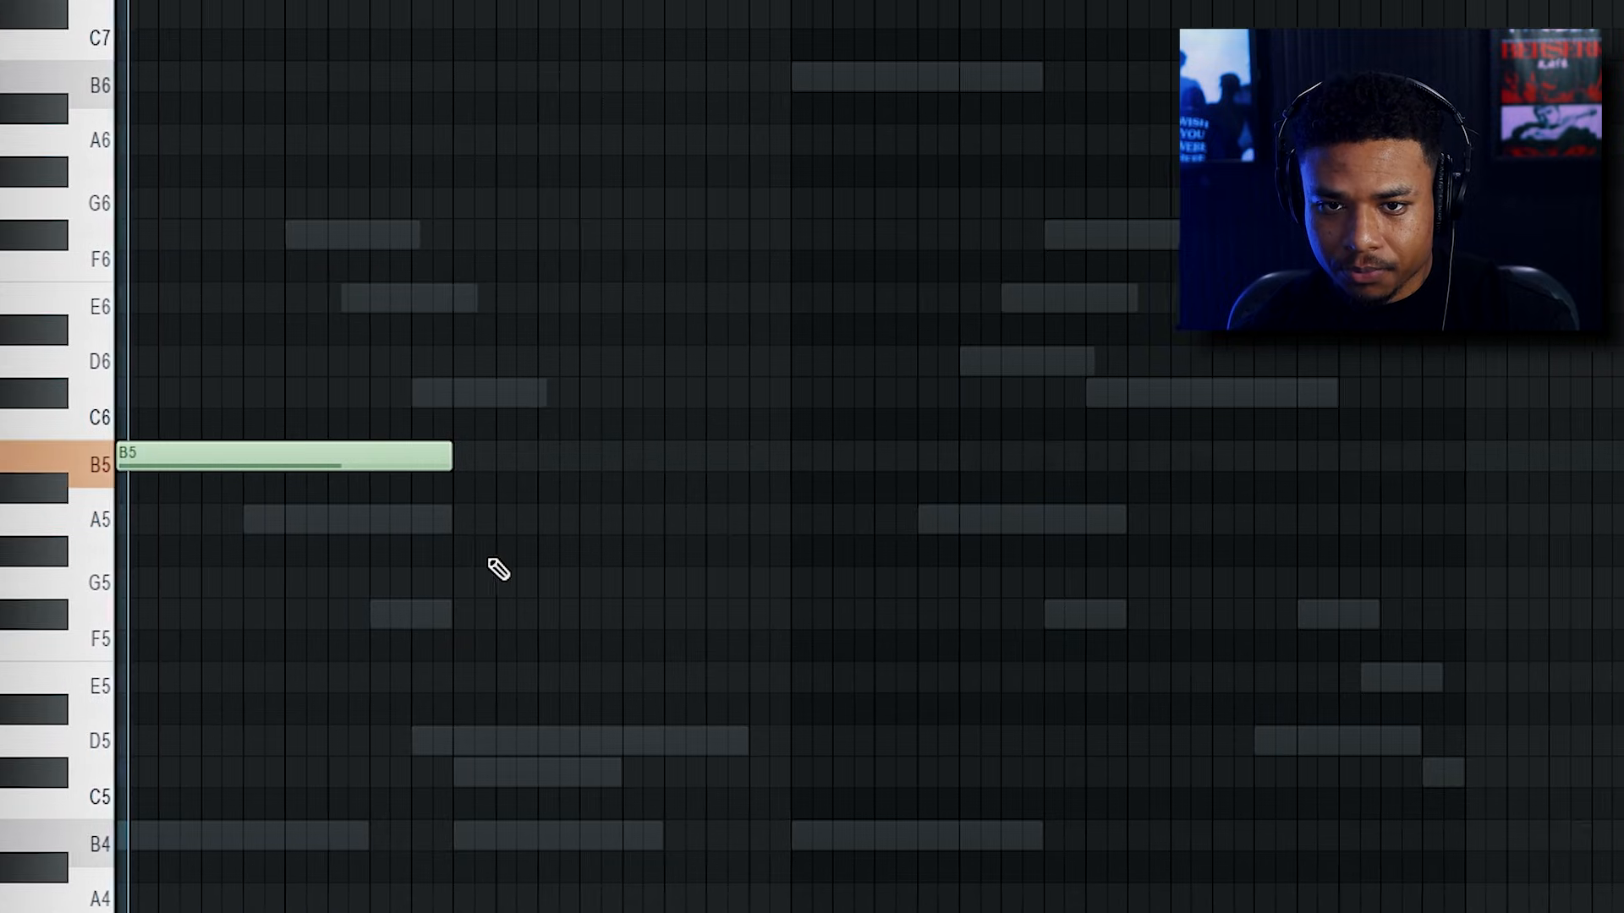
Step: Add a G5 note at bar 3 of the bass pattern and duplicate the B5 and G5 pair from bar 5
click(474, 580)
drag(884, 317, 116, 695)
drag(140, 448, 710, 444)
key(ctrl+d)
scroll(681, 510, up, 3)
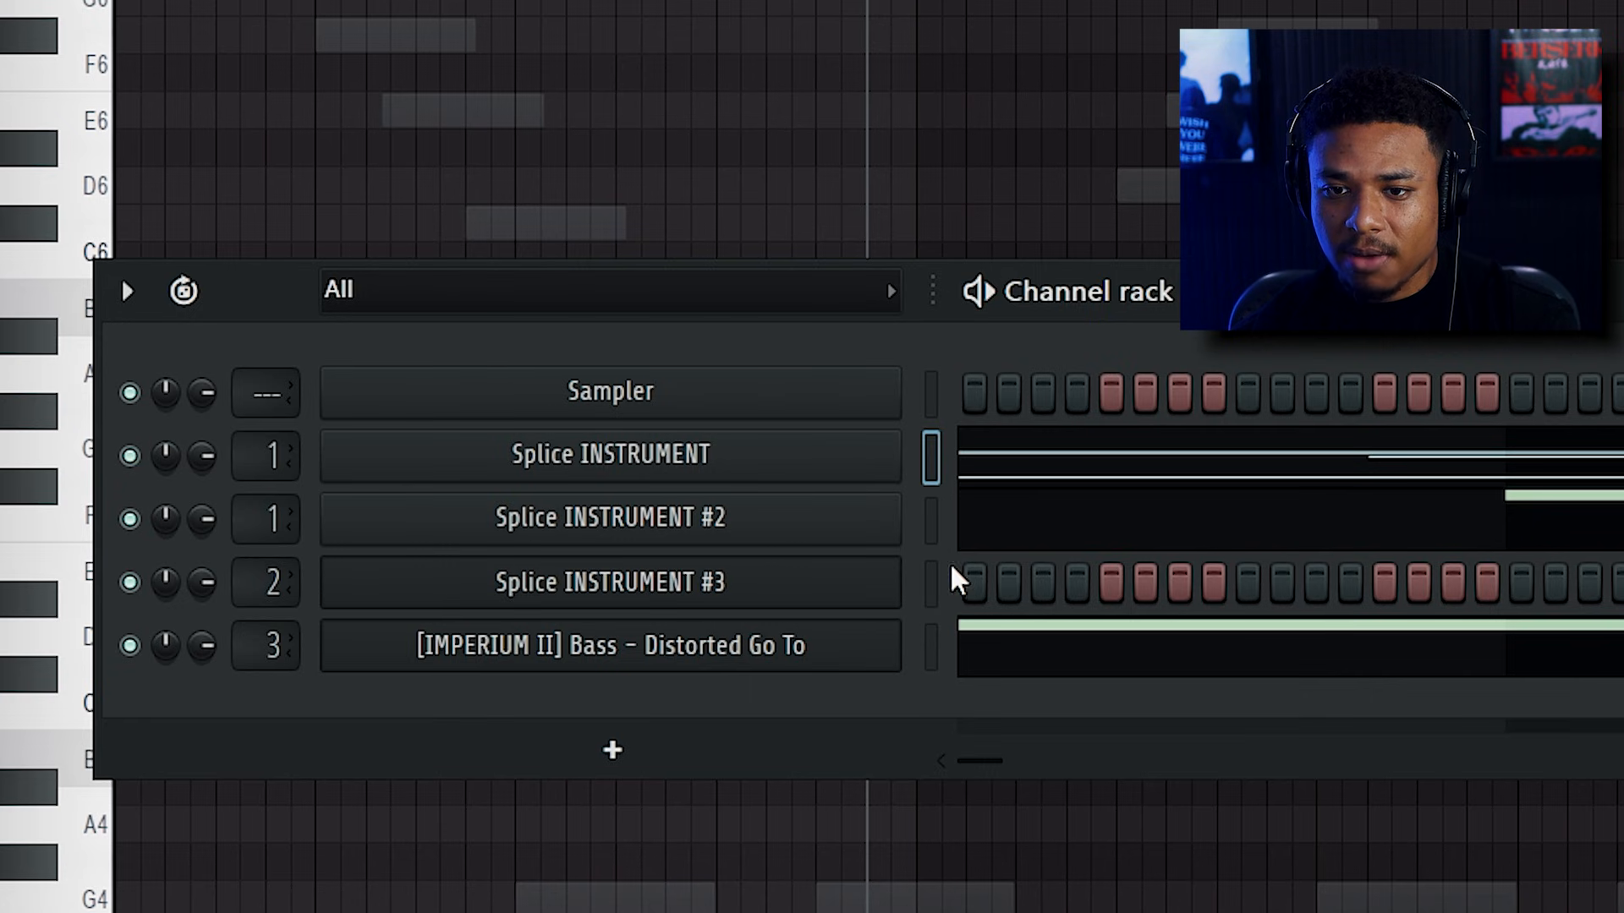
Step: Paste the Splice INSTRUMENT notes into the Splice INSTRUMENT #3 channel and mute the bass channel
key(ctrl+v)
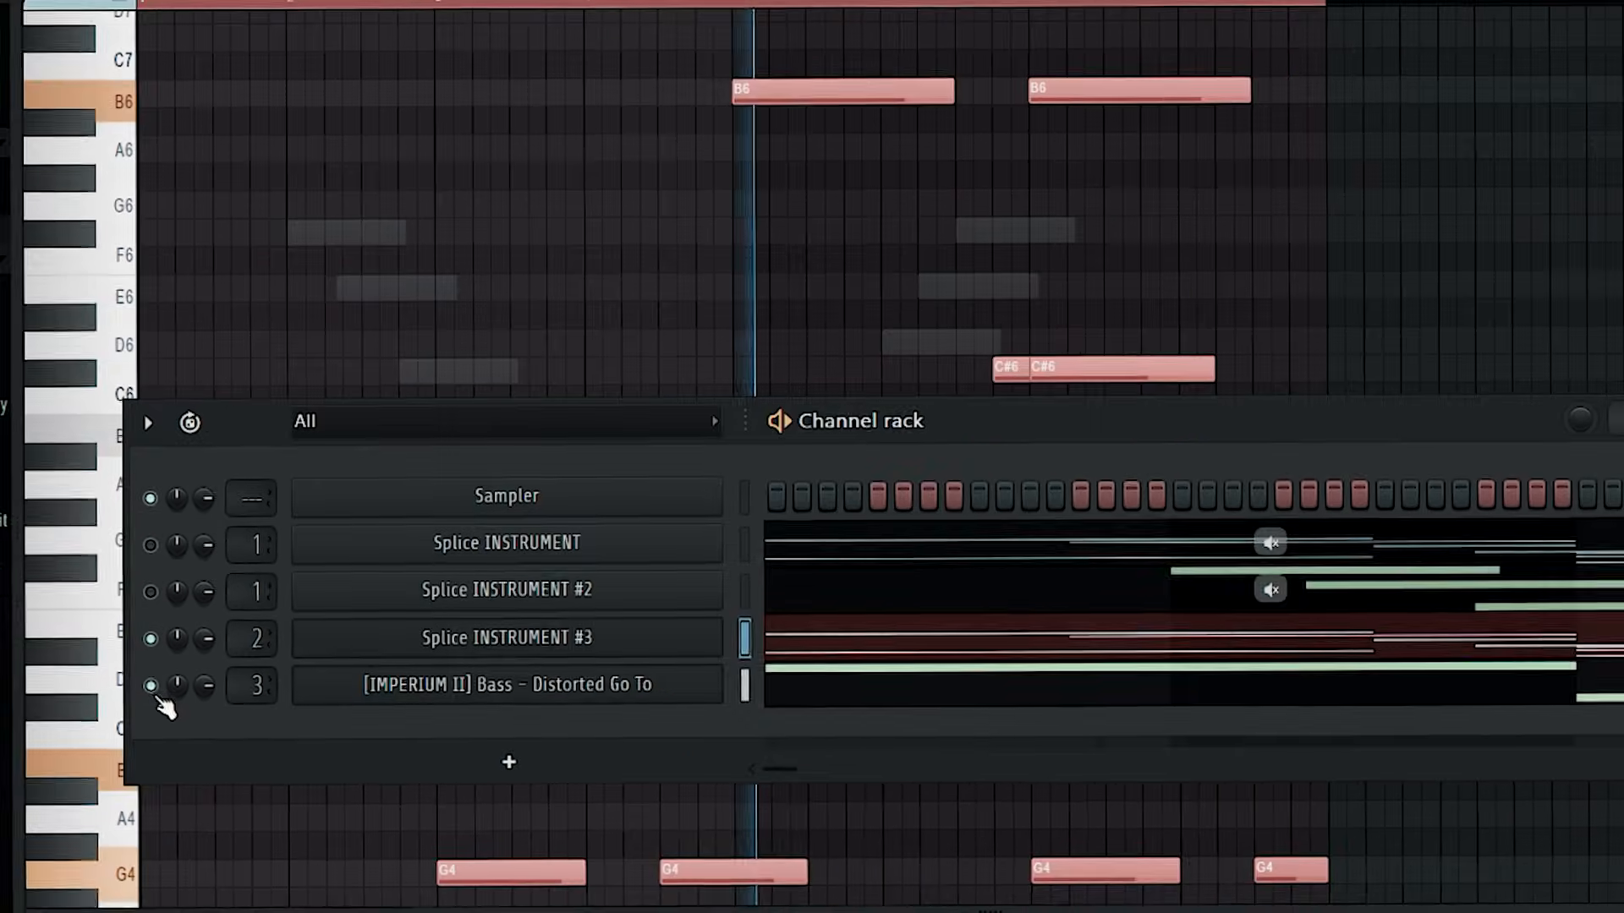
click(152, 689)
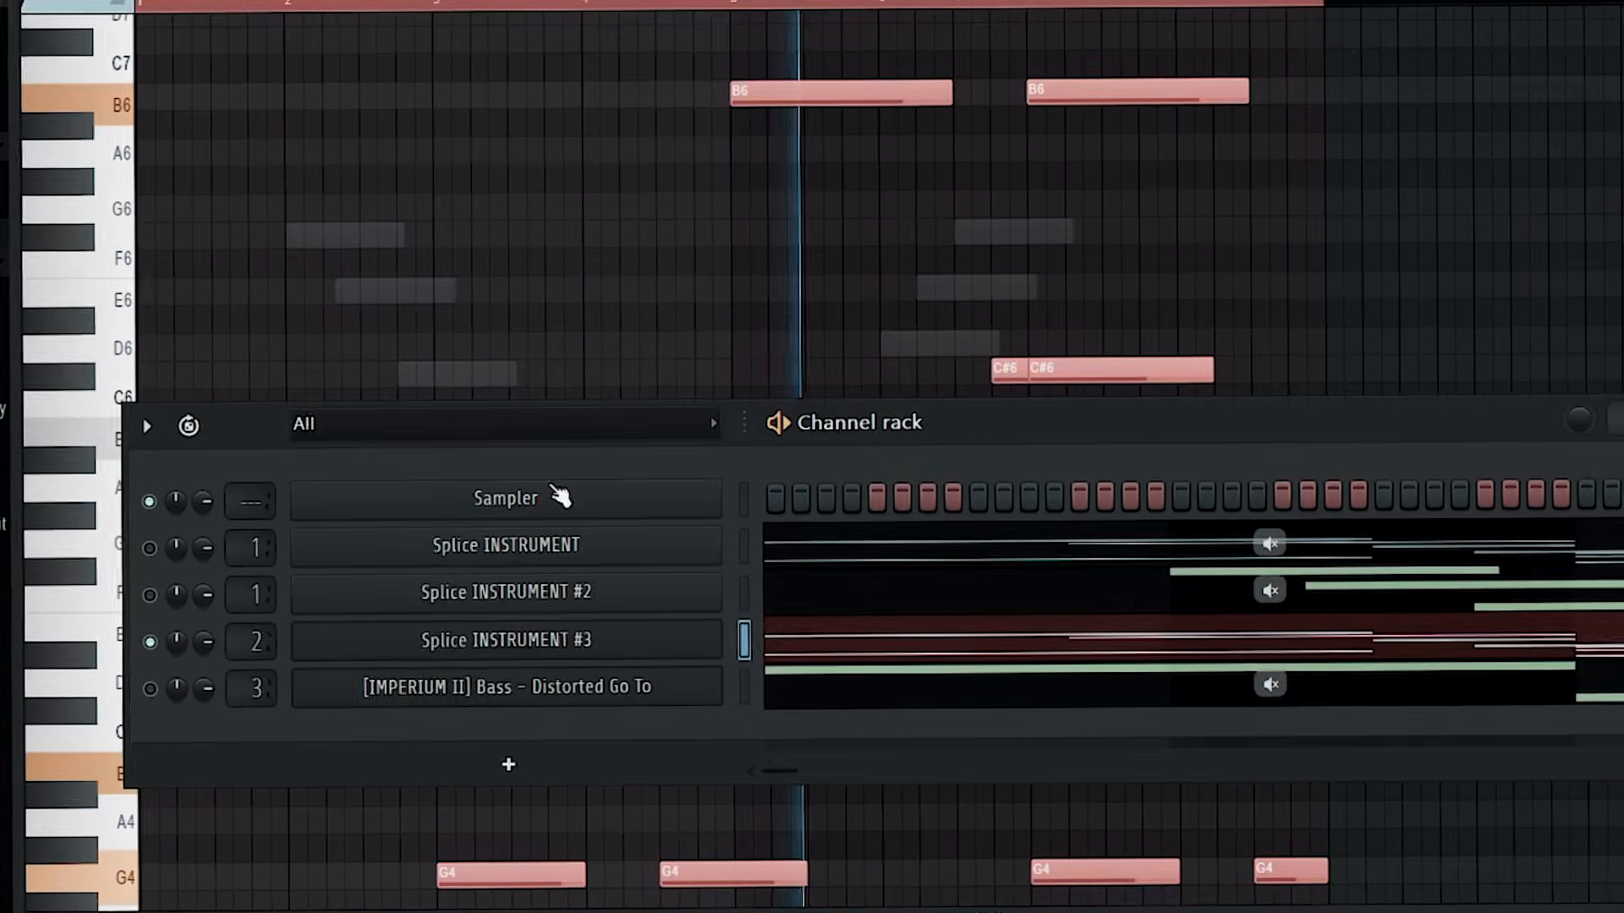
click(786, 351)
scroll(799, 440, down, 3)
scroll(812, 525, up, 3)
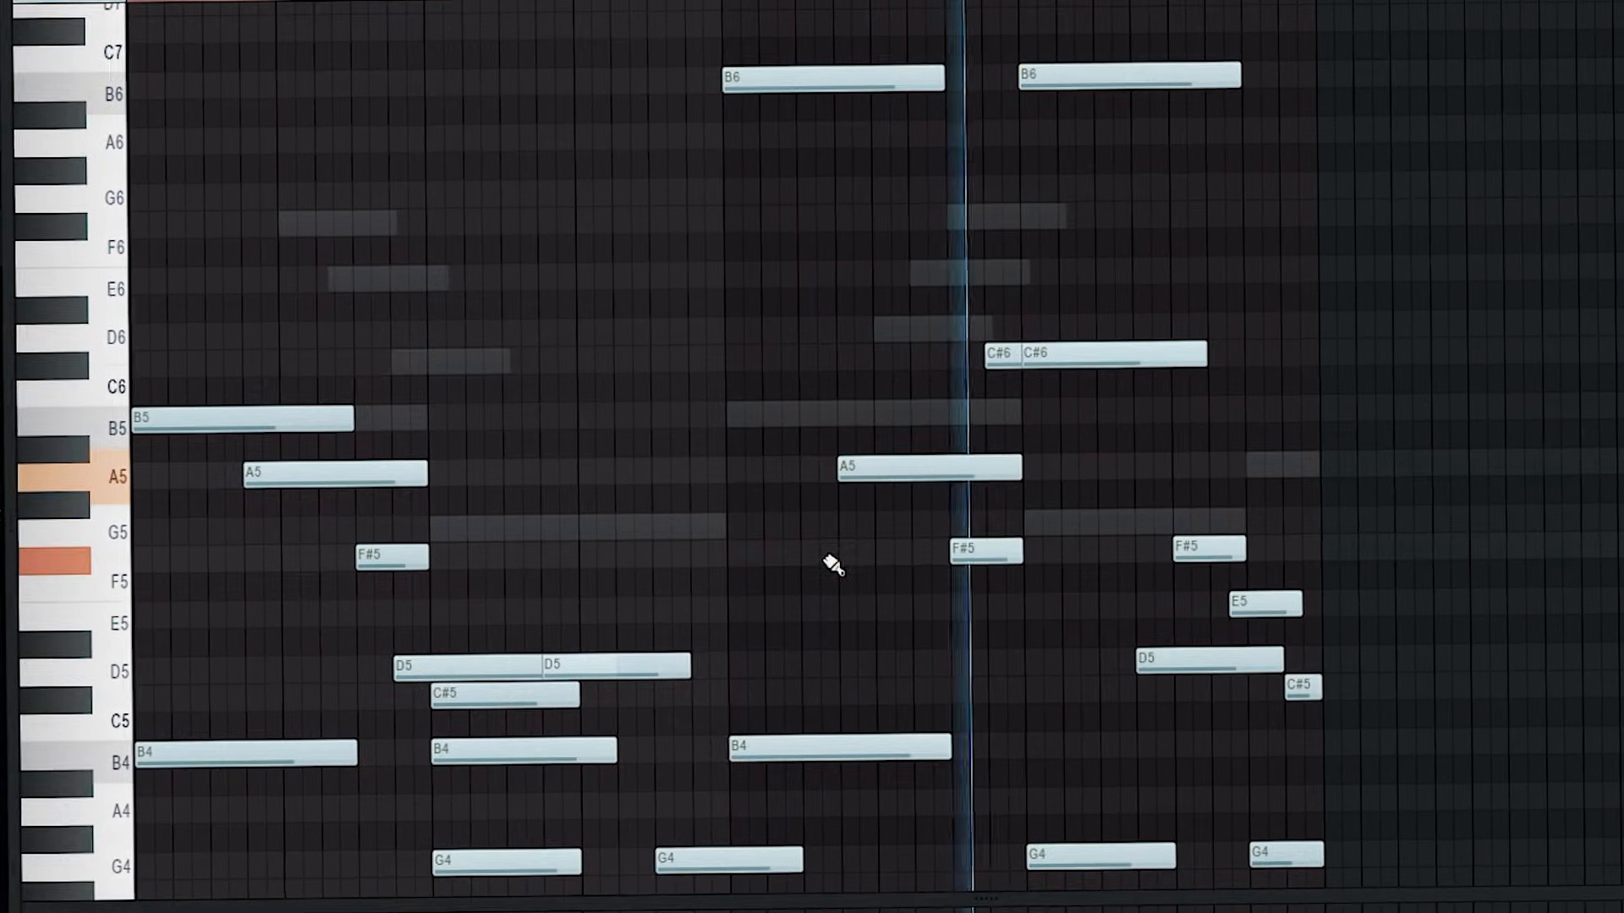
scroll(826, 575, down, 2)
scroll(829, 578, up, 4)
scroll(820, 578, down, 4)
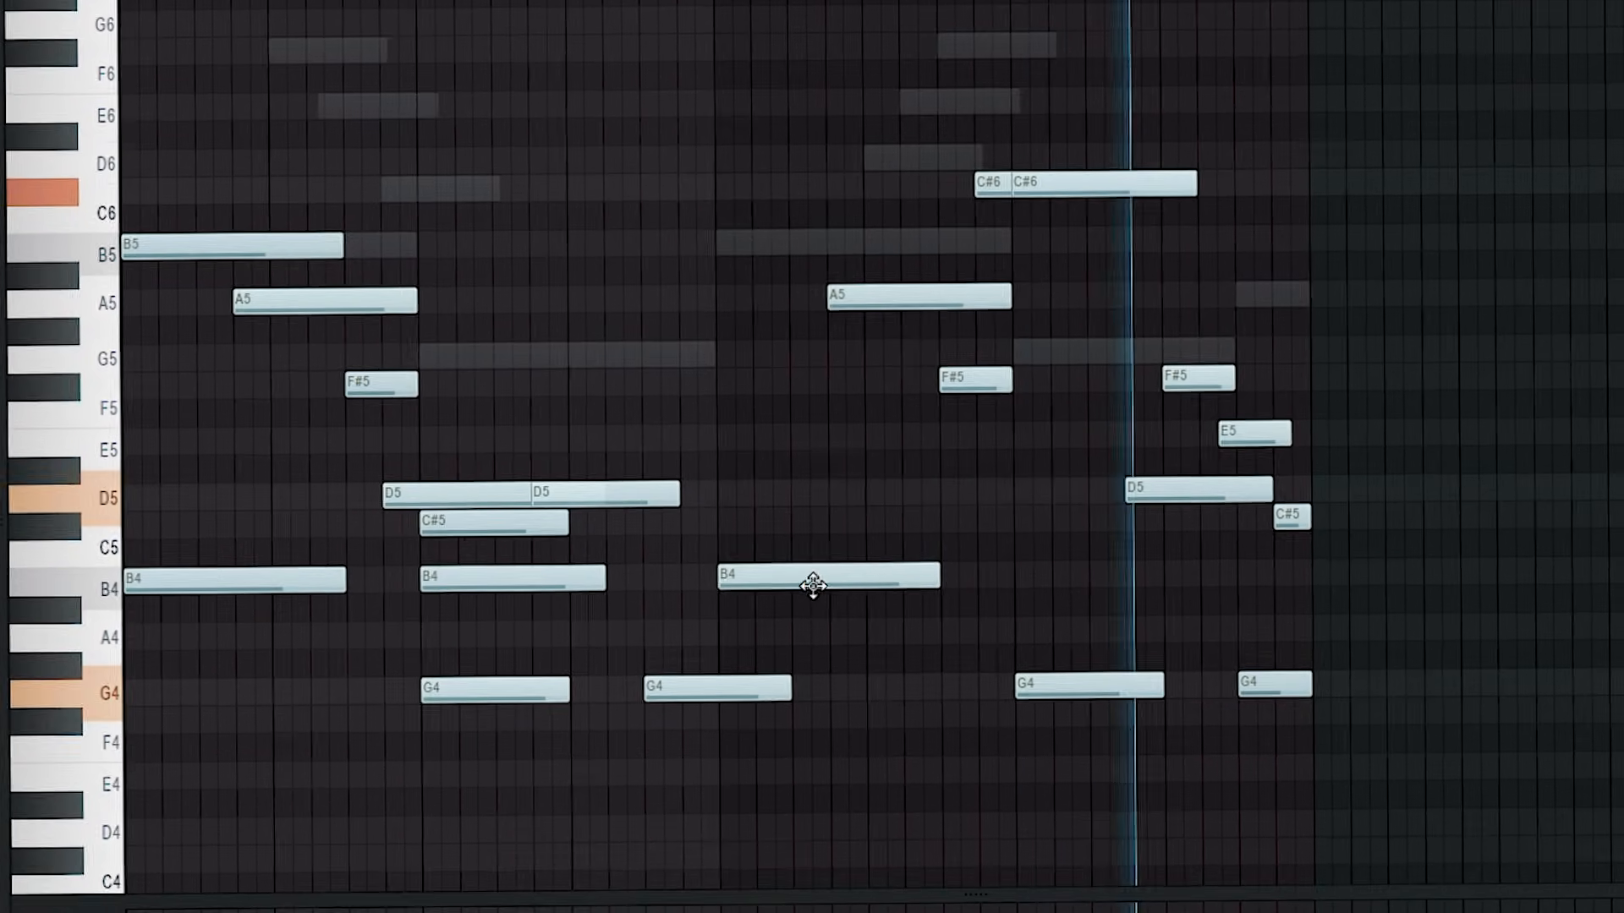
scroll(824, 588, up, 3)
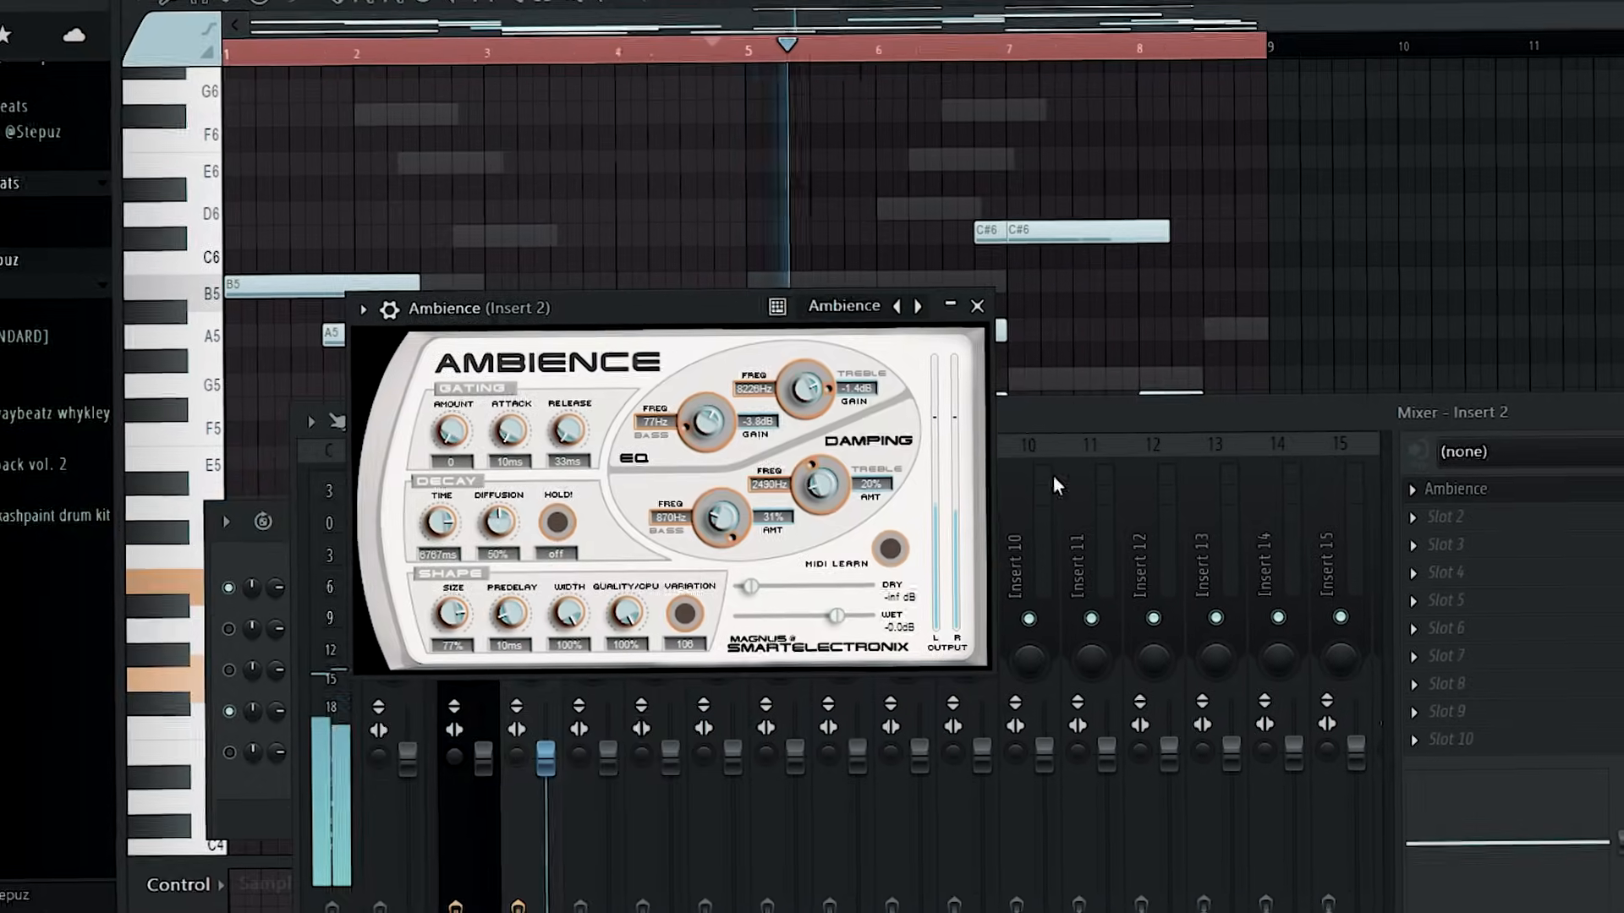
Step: Add Fruity Parametric EQ 2 in slot 2 of mixer Insert 2, after Ambience
click(1108, 420)
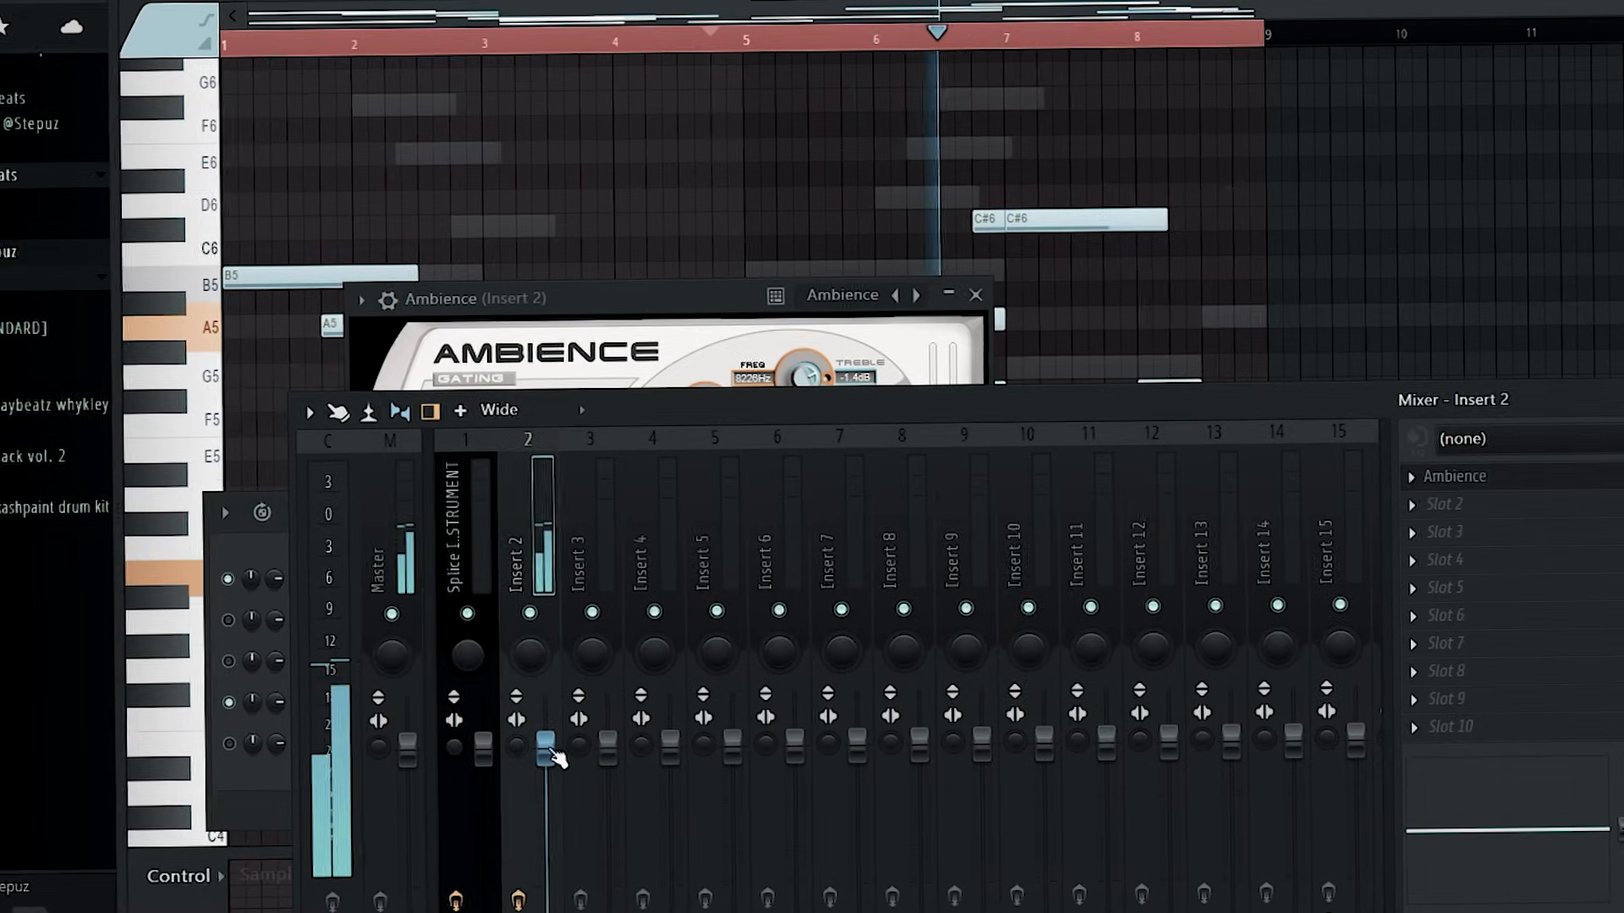
click(1511, 509)
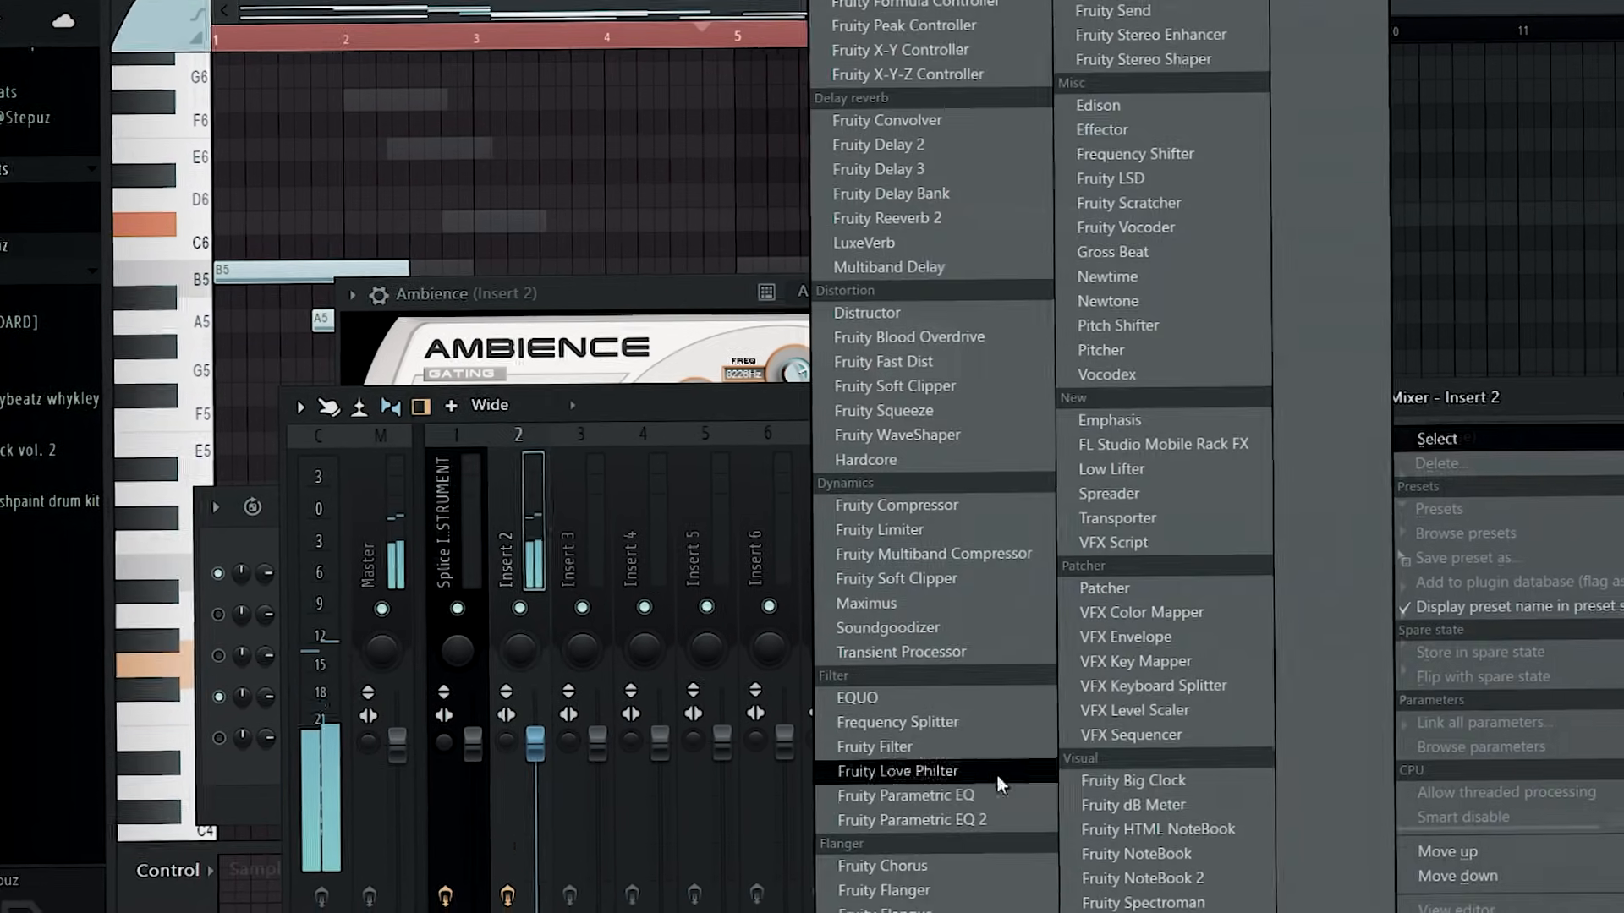
click(918, 824)
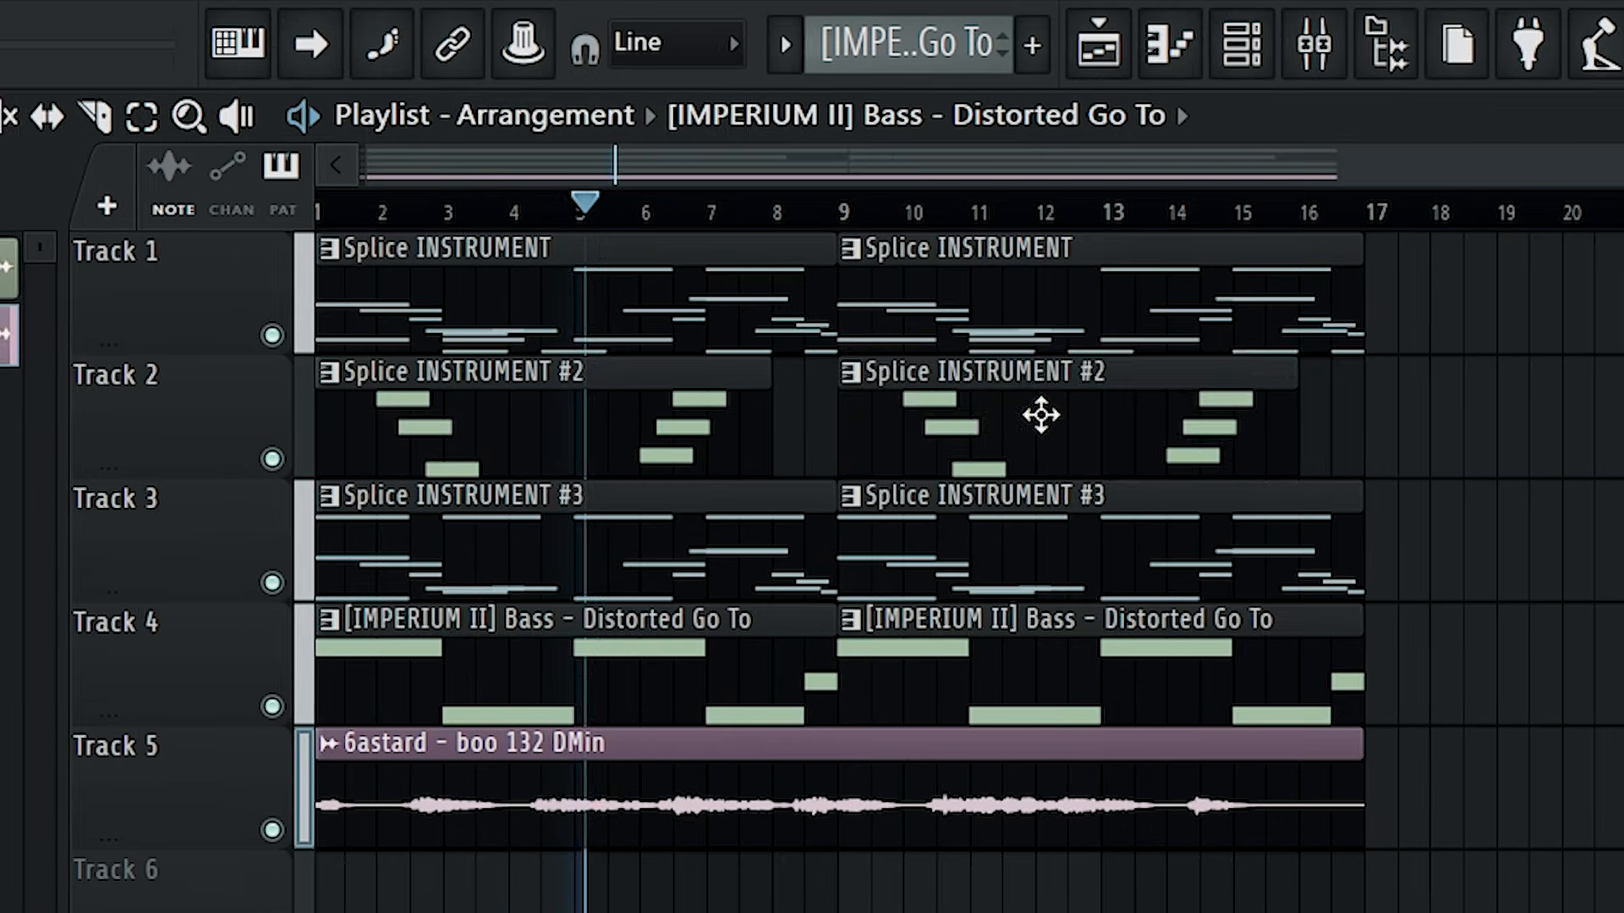
Step: Delete the second Splice INSTRUMENT #2 clip, starting at bar 9 on Track 2 of the playlist
right_click(1041, 415)
scroll(650, 485, up, 2)
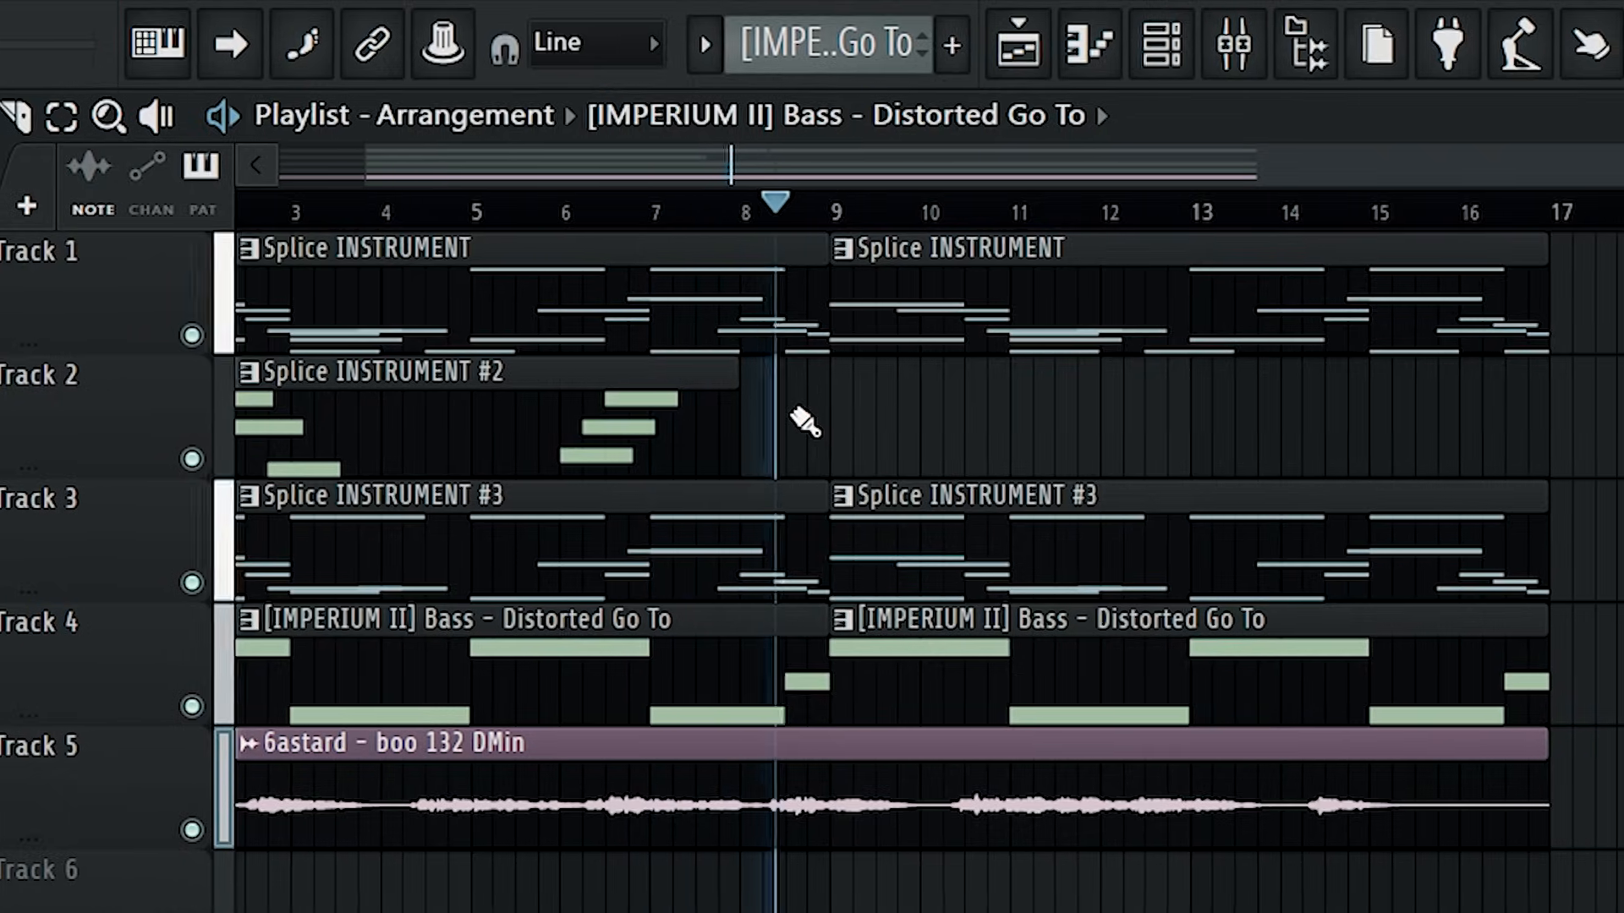
scroll(790, 420, down, 1)
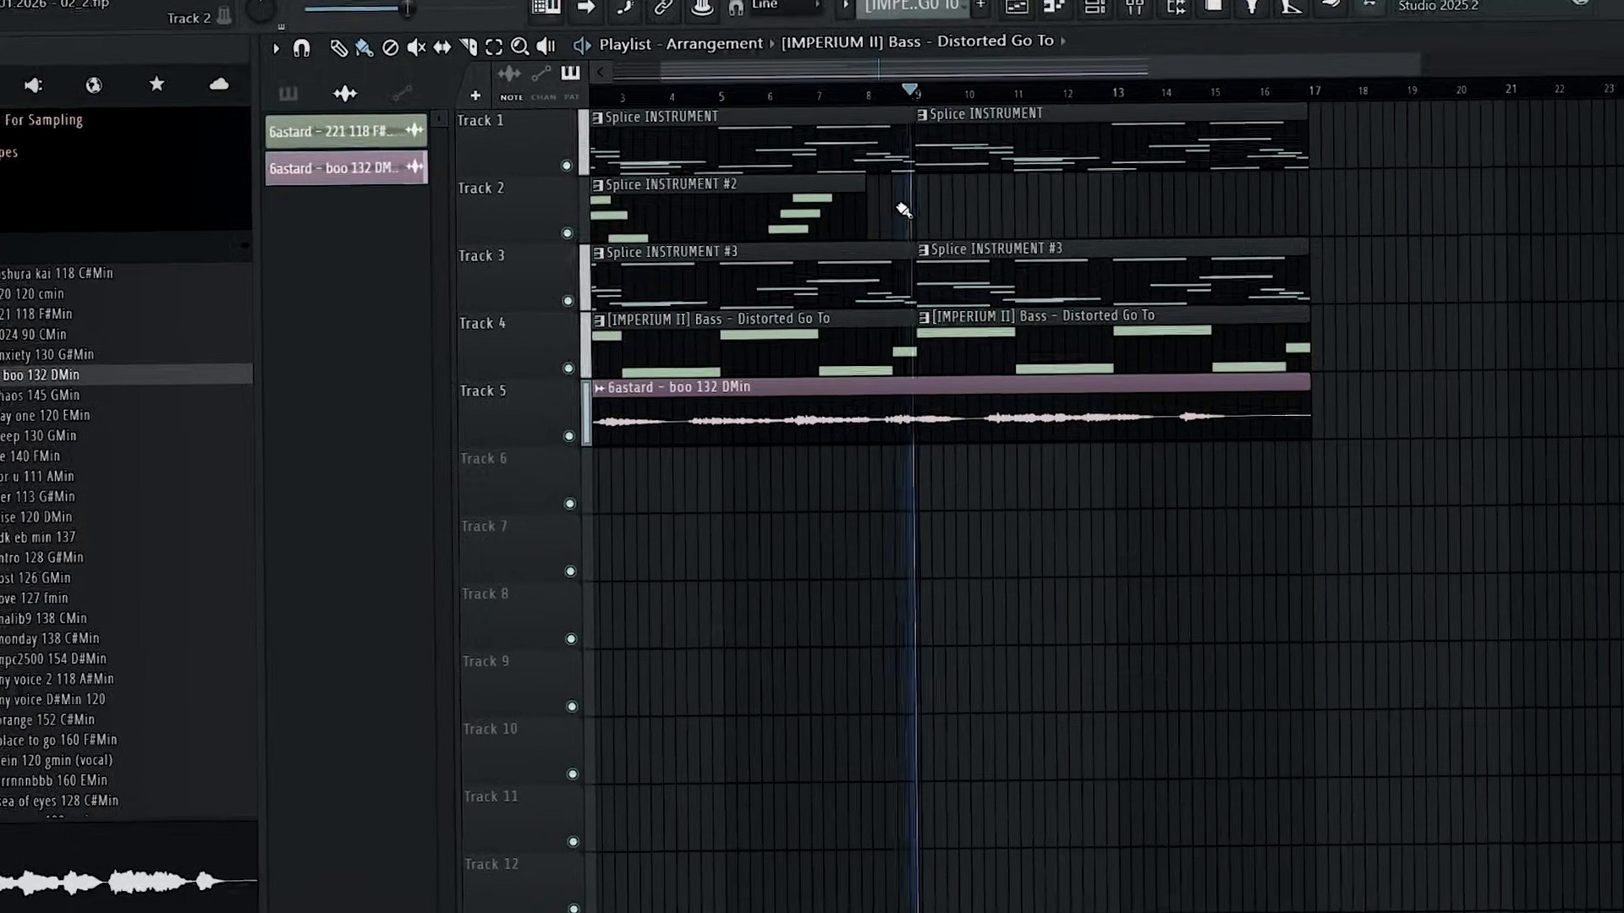
Step: Make the Splice INSTRUMENT clip at bar 9 on Track 1 unique and open its notes for editing
right_click(922, 119)
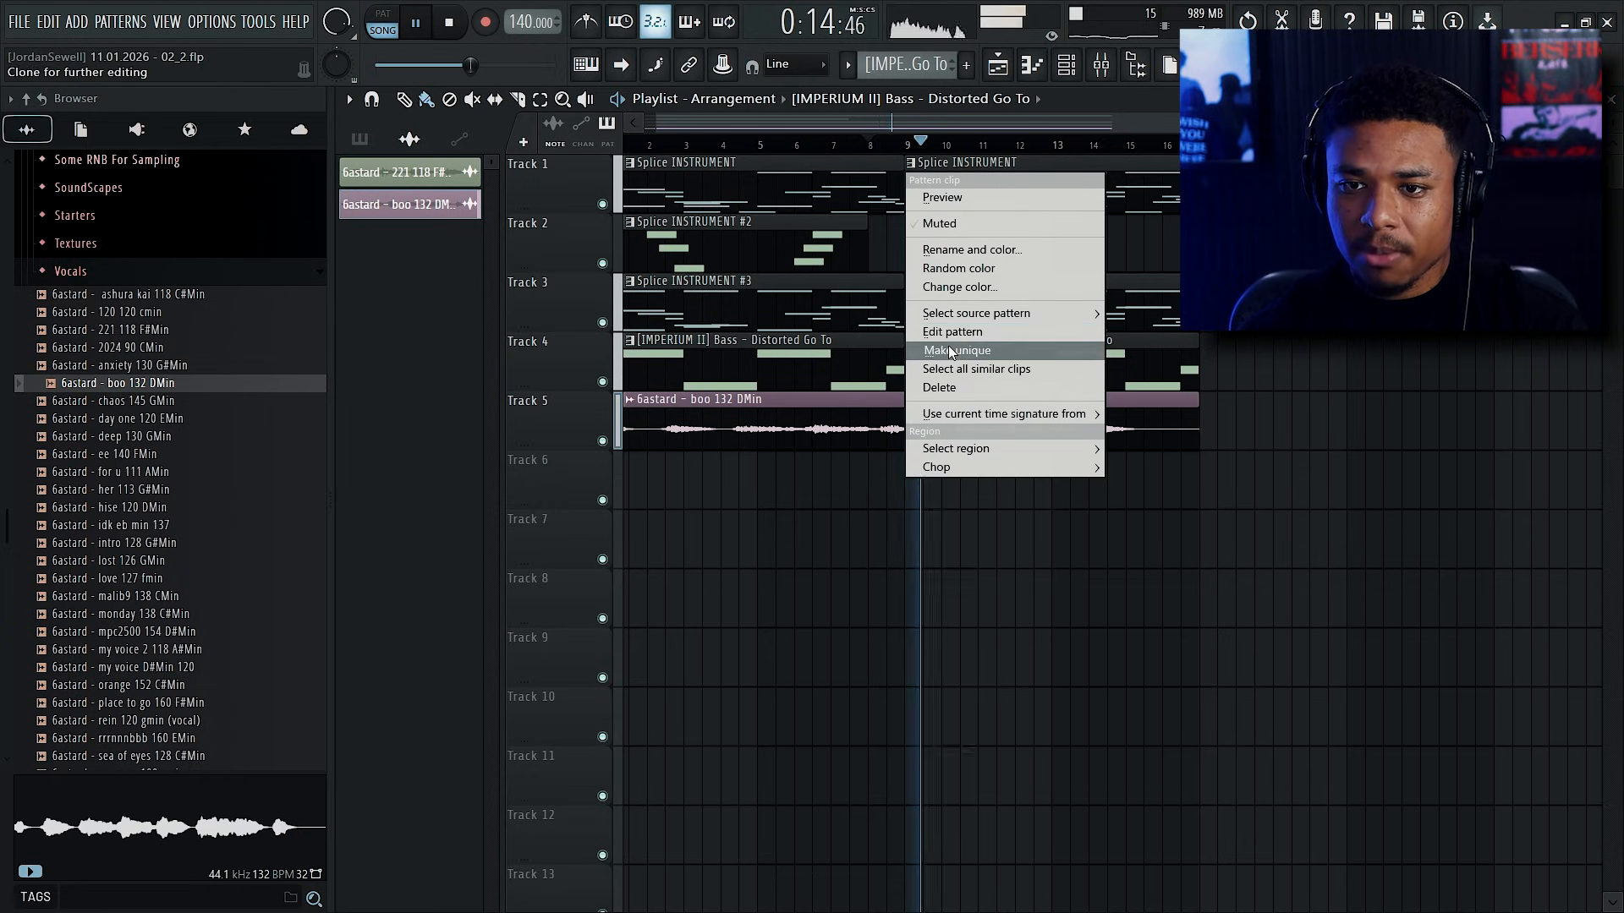
click(951, 352)
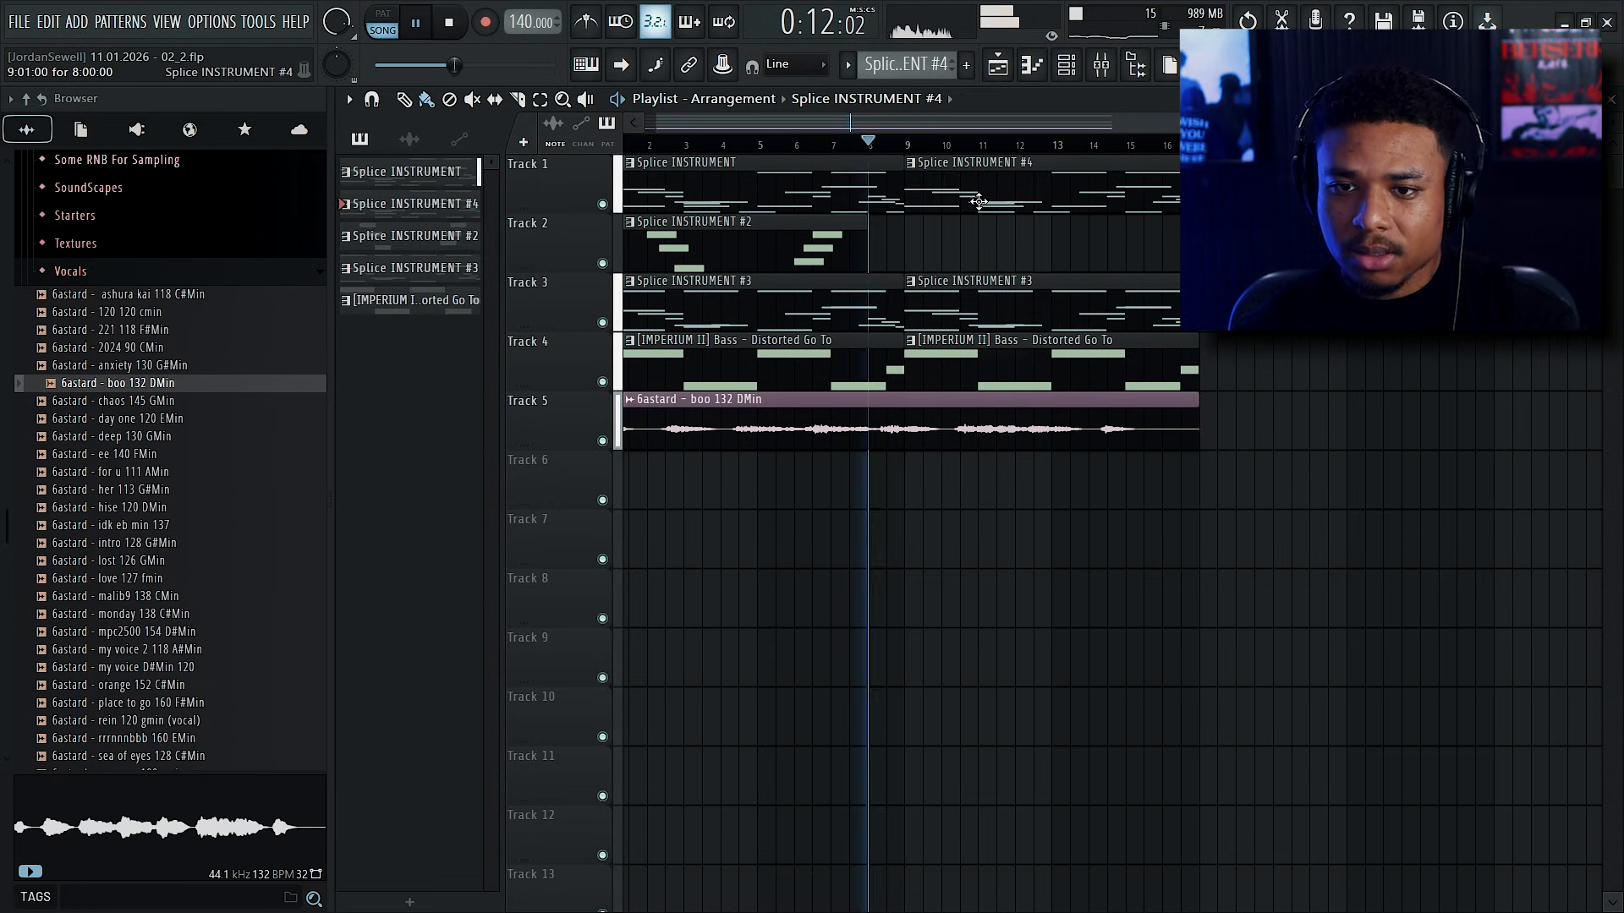
double_click(986, 201)
scroll(694, 309, left, 2)
scroll(478, 315, up, 3)
click(440, 286)
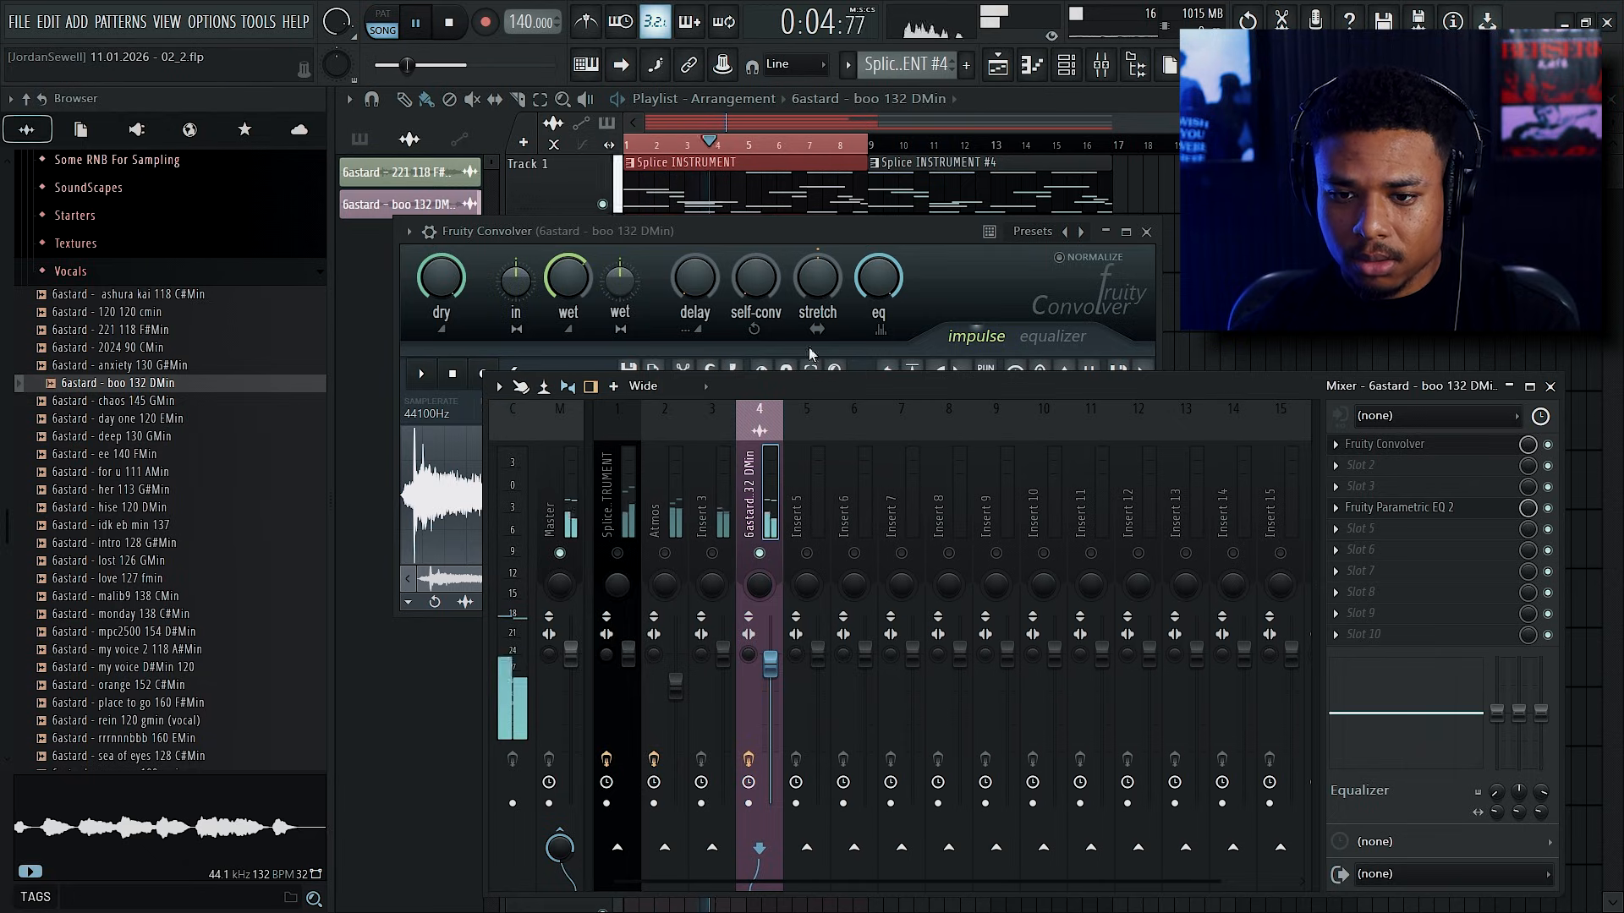
Step: Adjust the wet level of Fruity Convolver on the vocal's mixer track
click(568, 280)
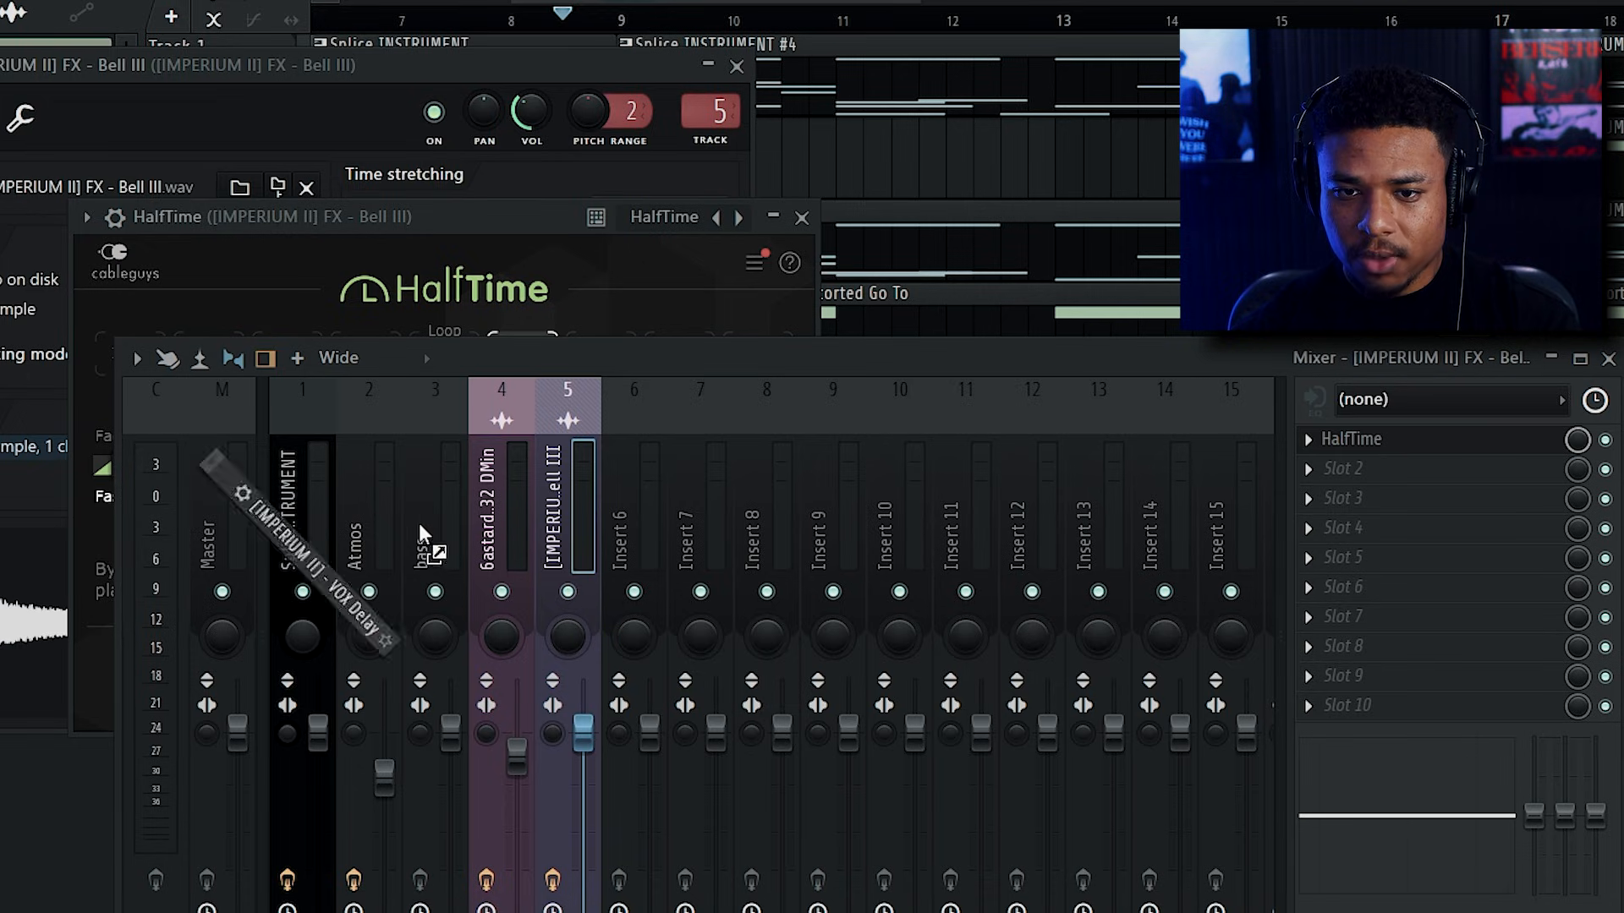
Step: Load the [IMPERIUM II] VOX Delay mixer preset onto mixer track 5 and add HalfTime to an empty slot
drag(420, 534, 578, 507)
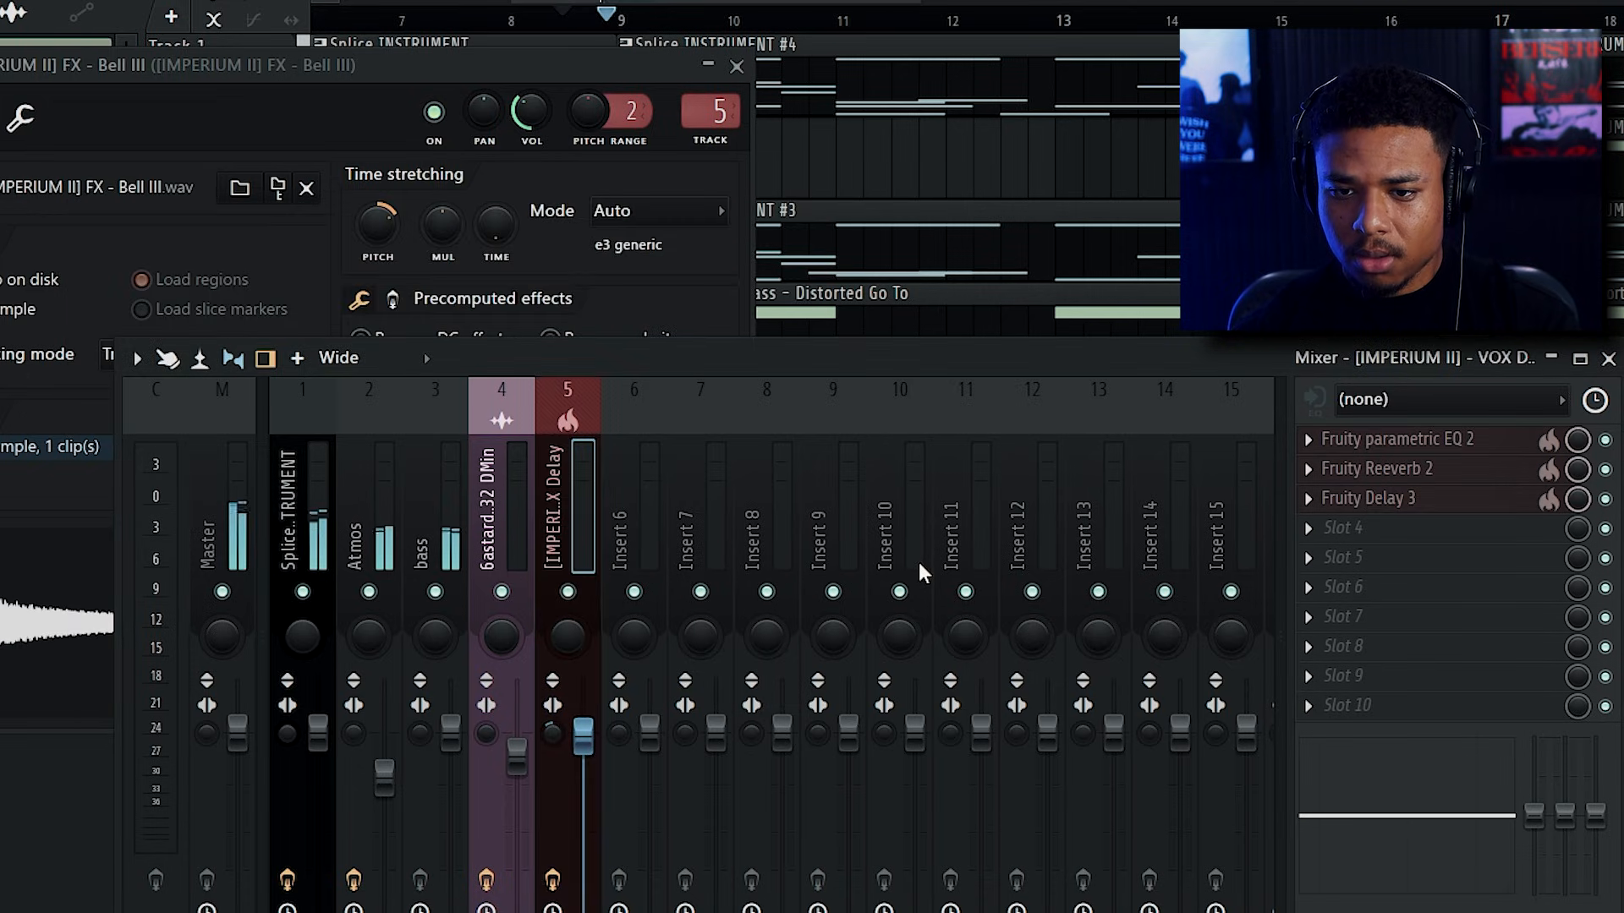
click(1475, 619)
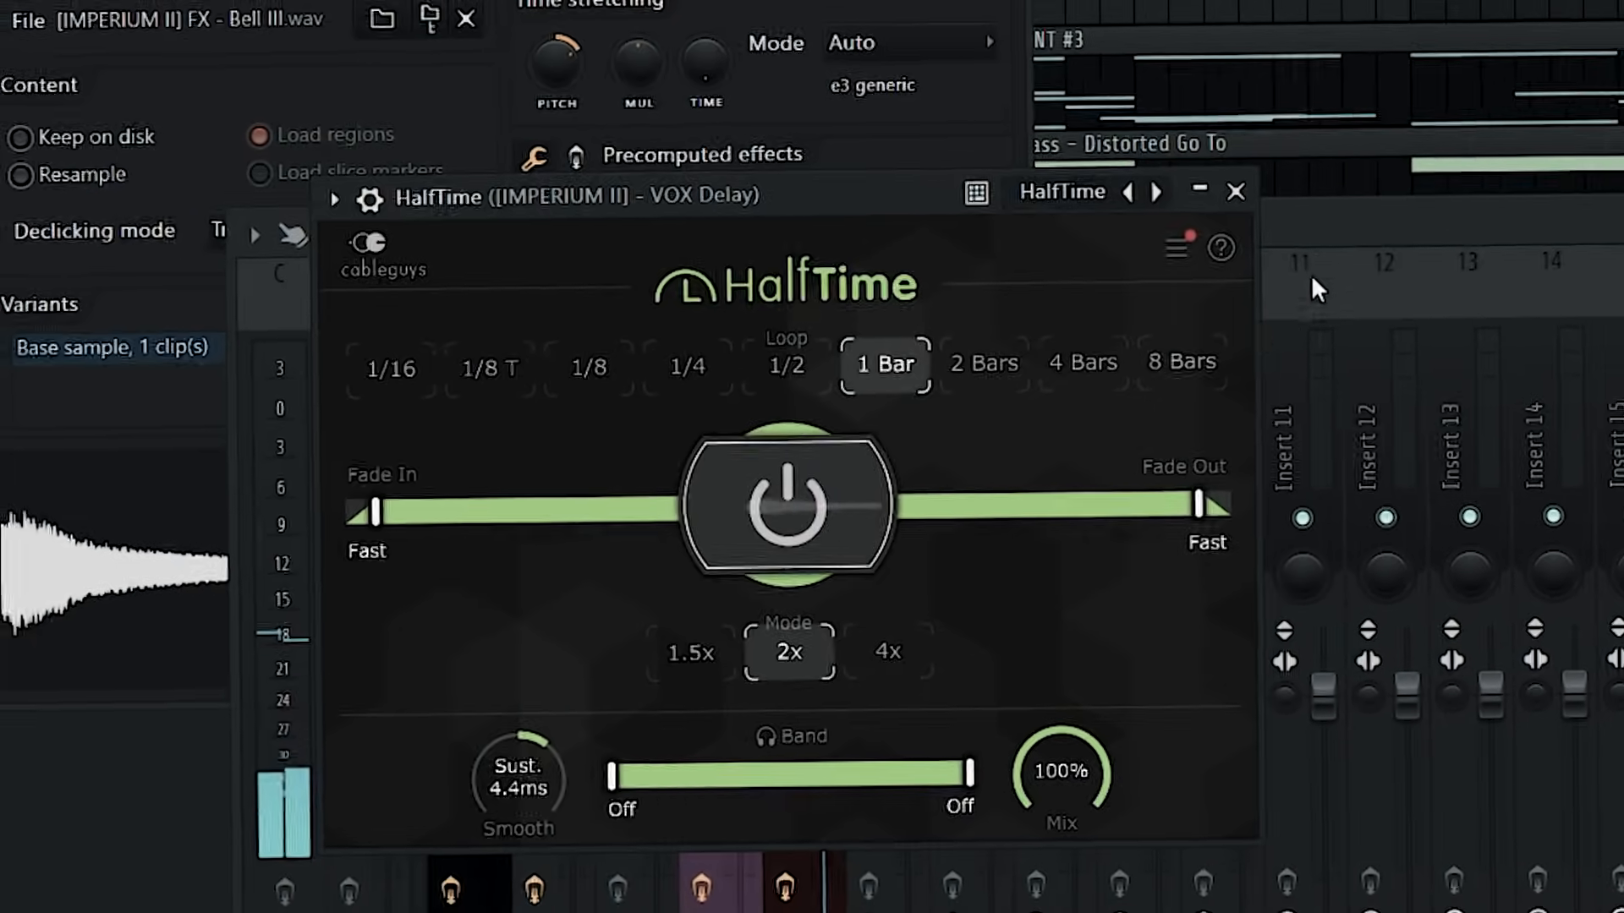
click(1251, 299)
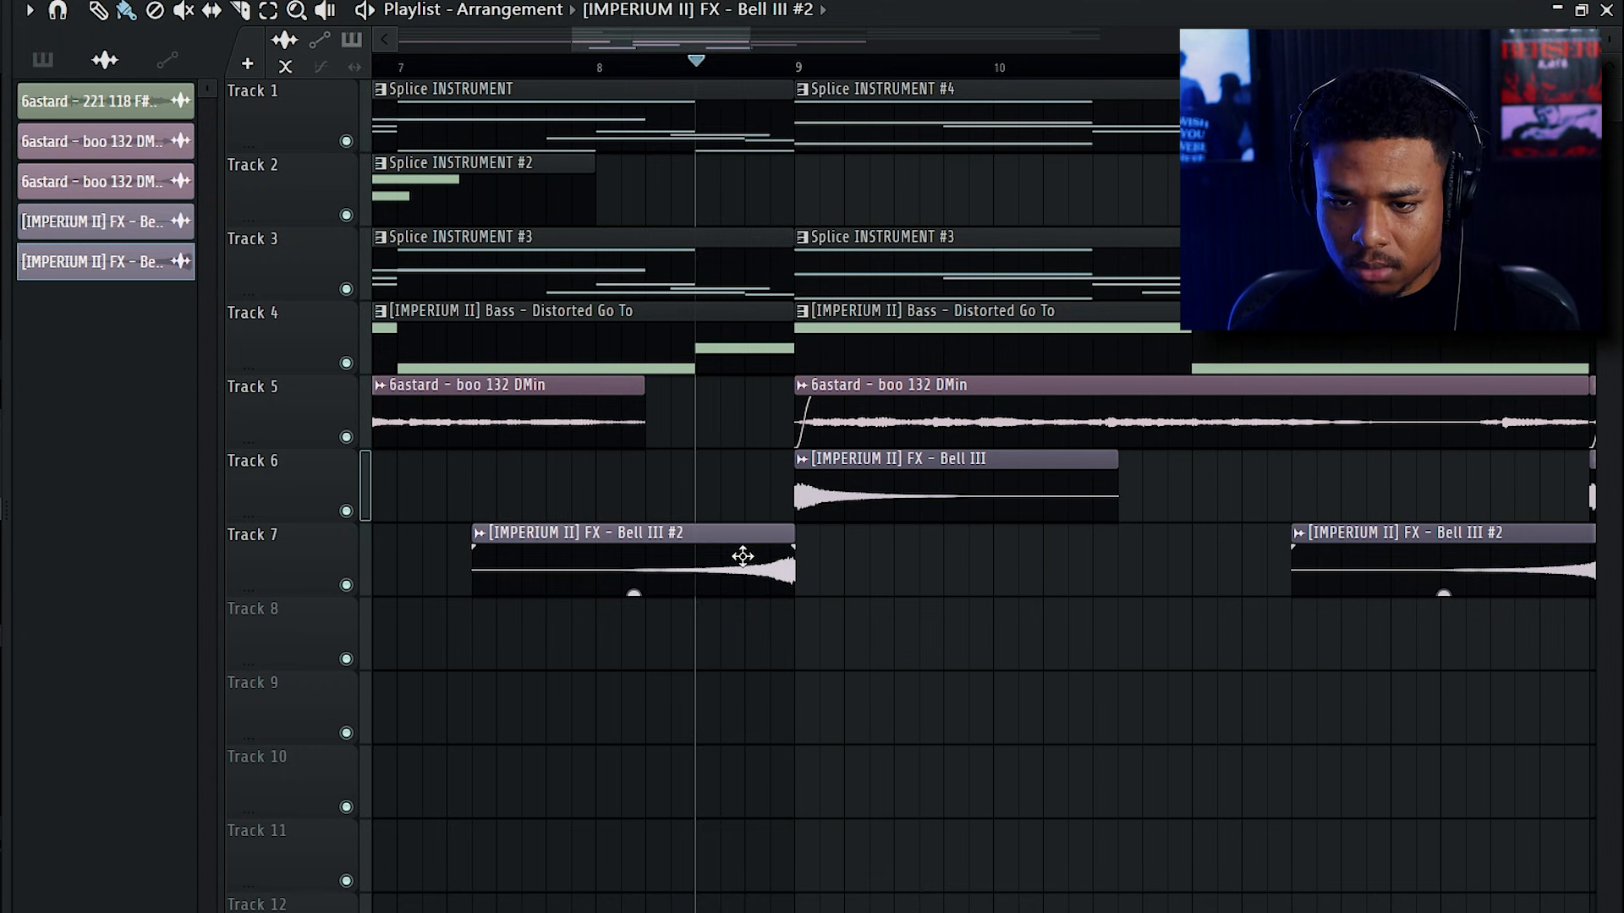
Step: Add the RVox effect to slot 2 of the Master mixer track and open the effect selection for slot 3
scroll(774, 608, down, 3)
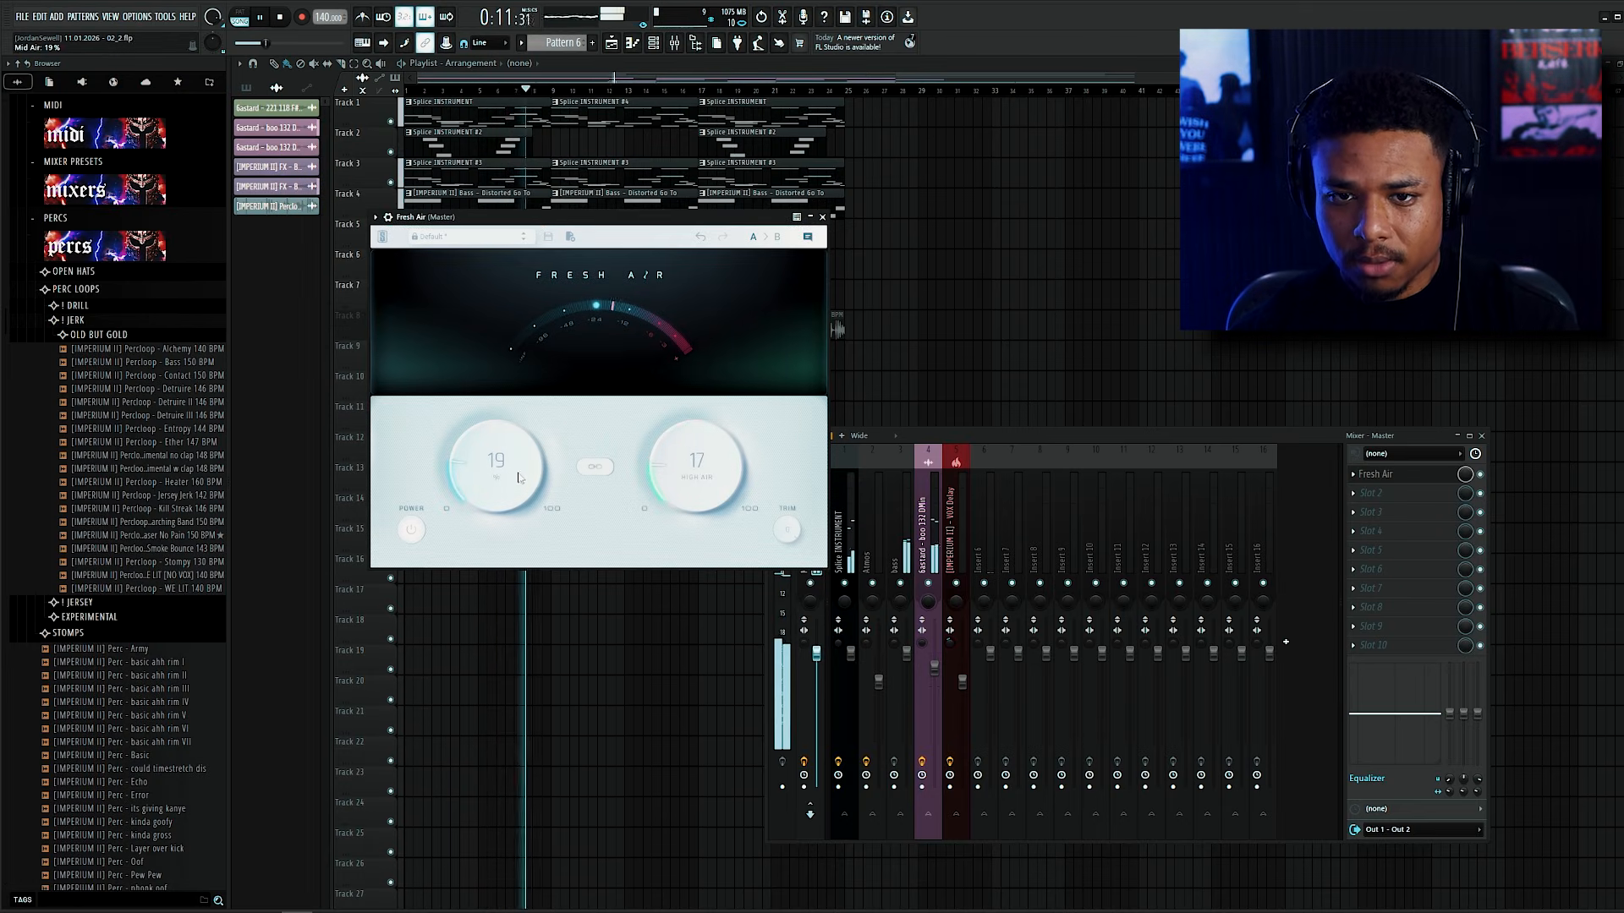
click(1372, 498)
click(1554, 21)
text(r)
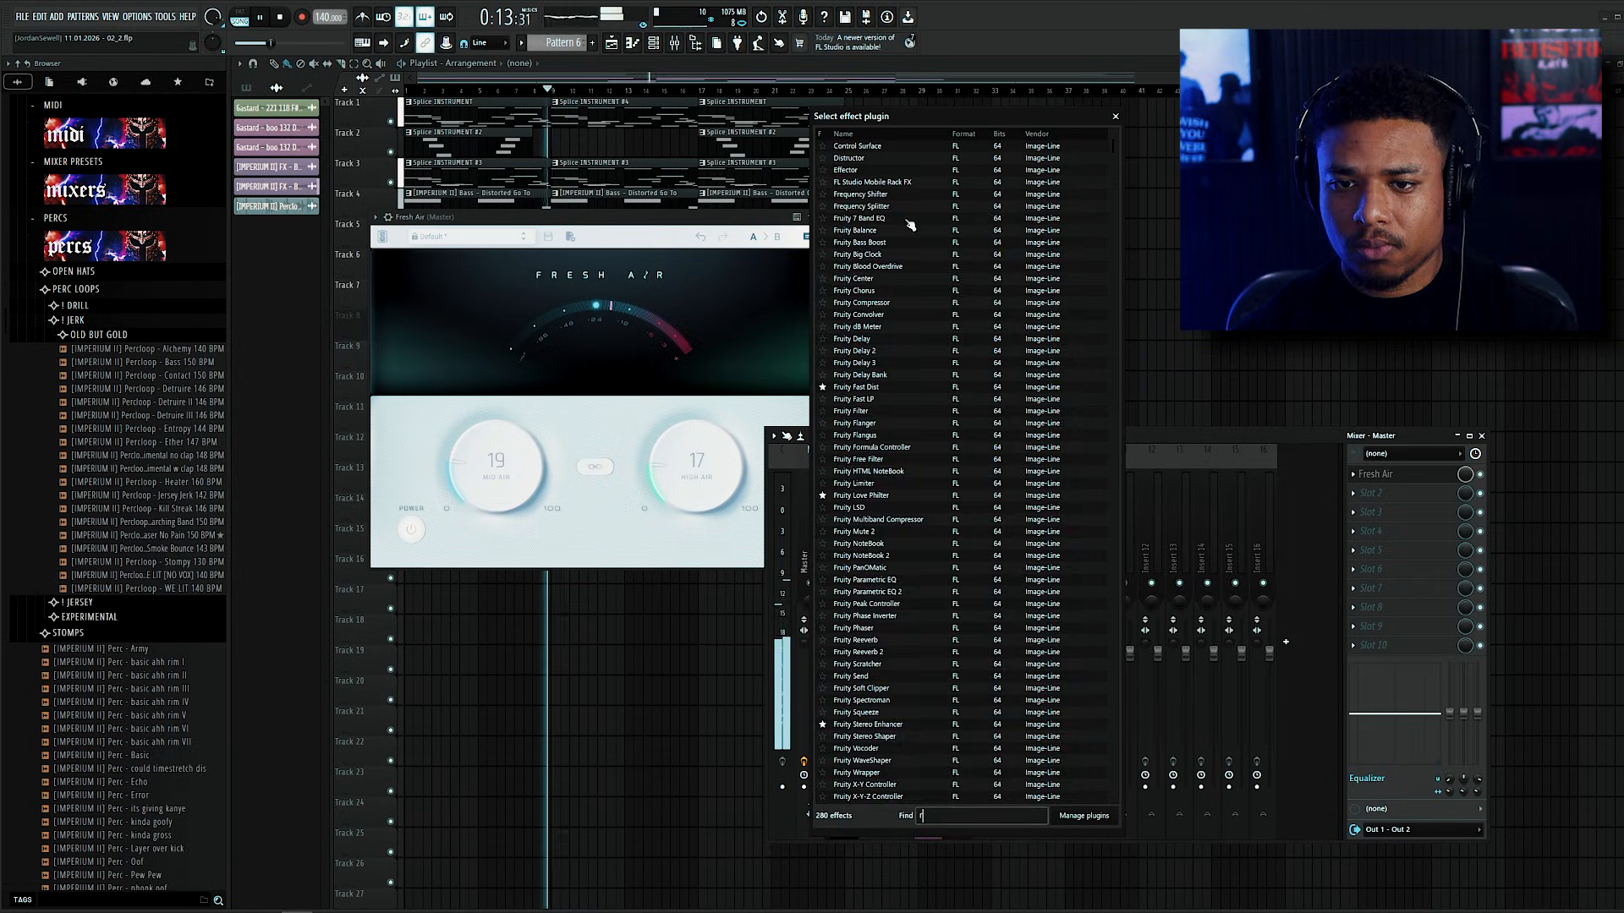
text(v)
double_click(854, 181)
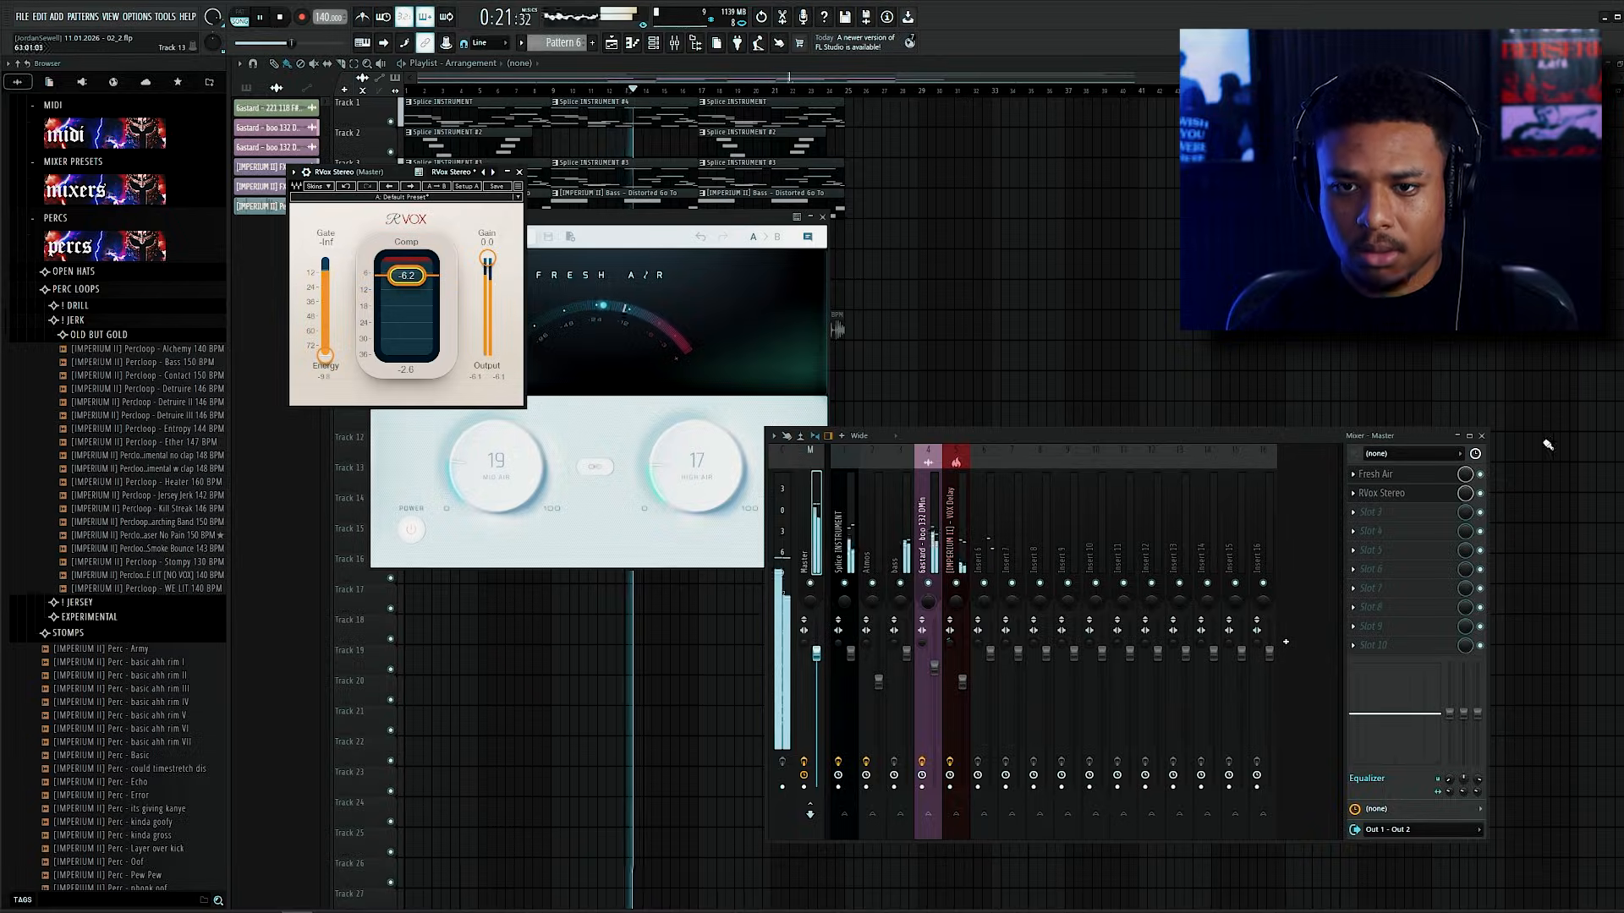
click(1419, 513)
click(1526, 19)
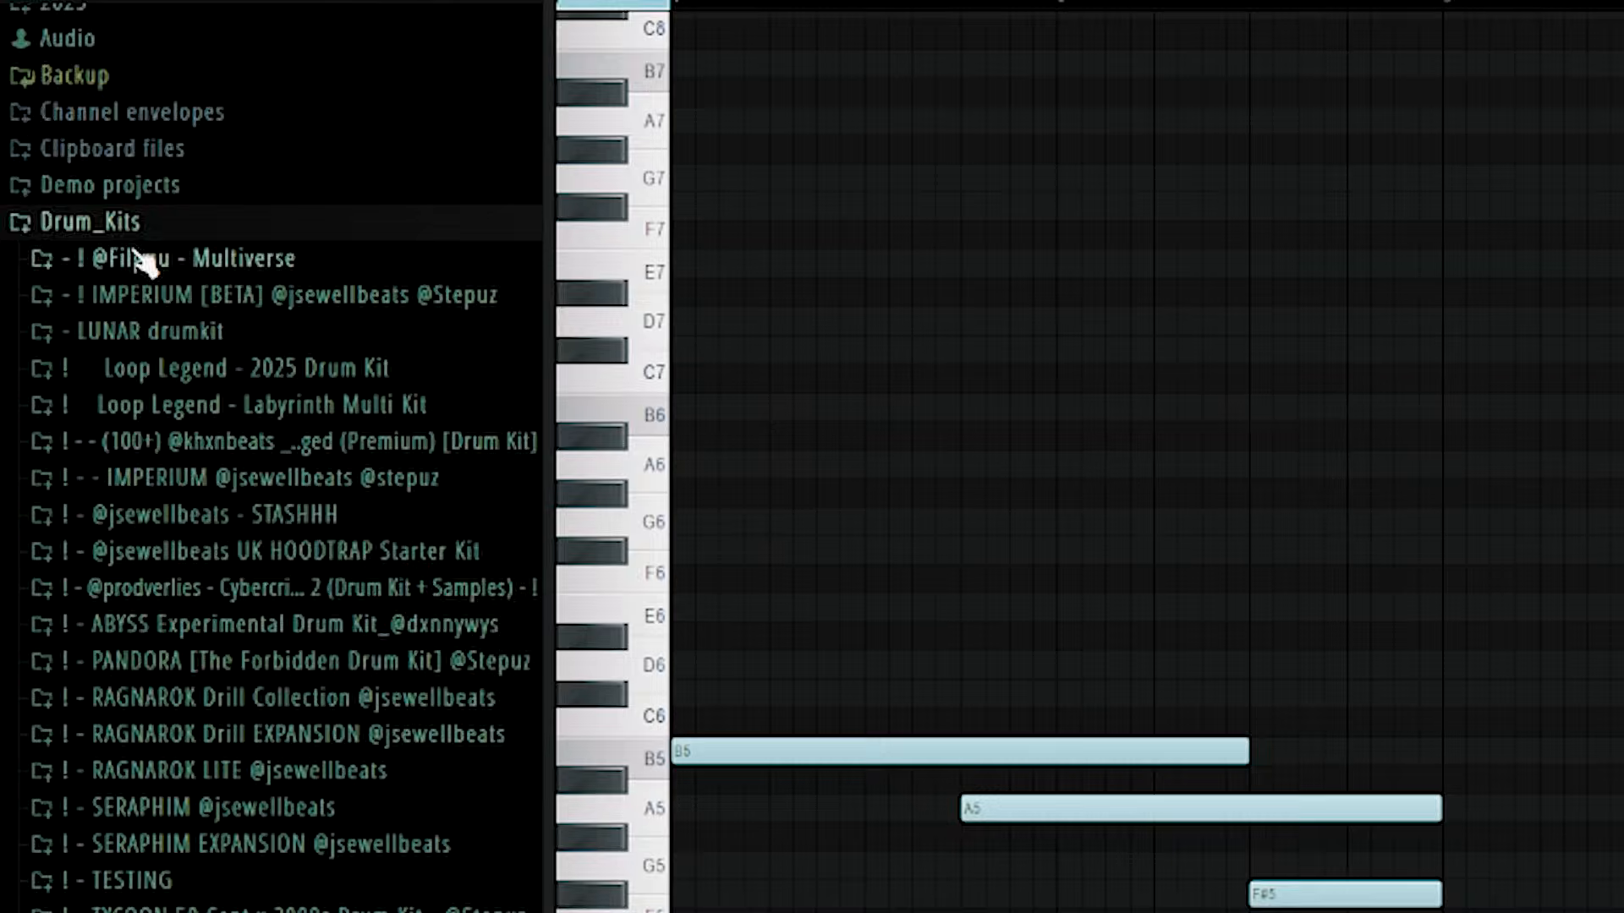
scroll(138, 254, down, 10)
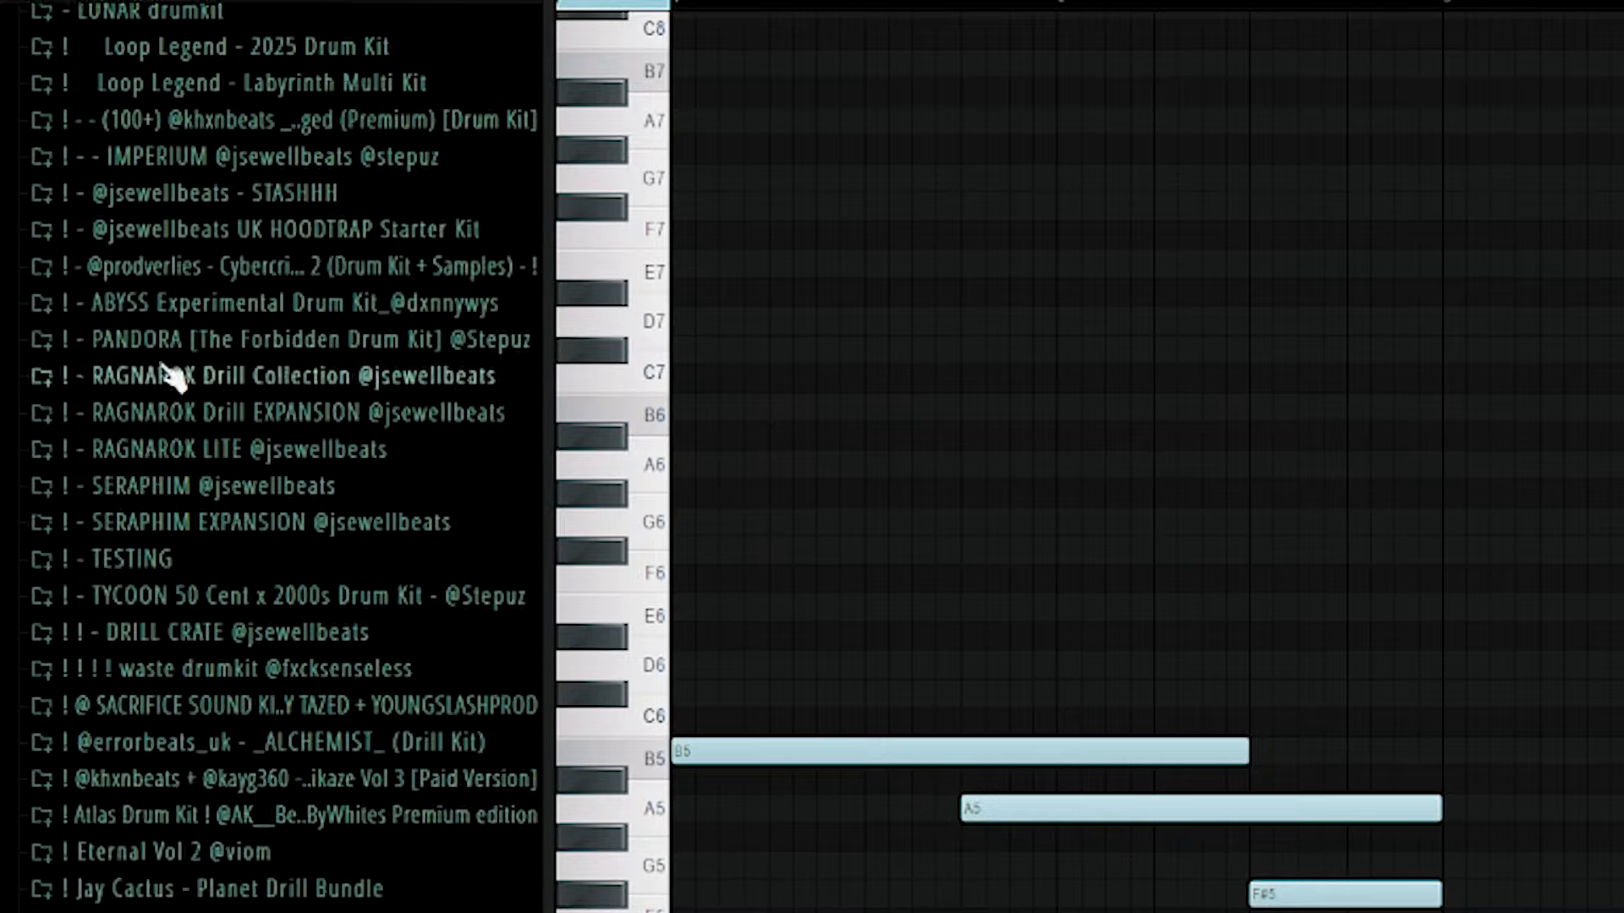
scroll(182, 700, down, 10)
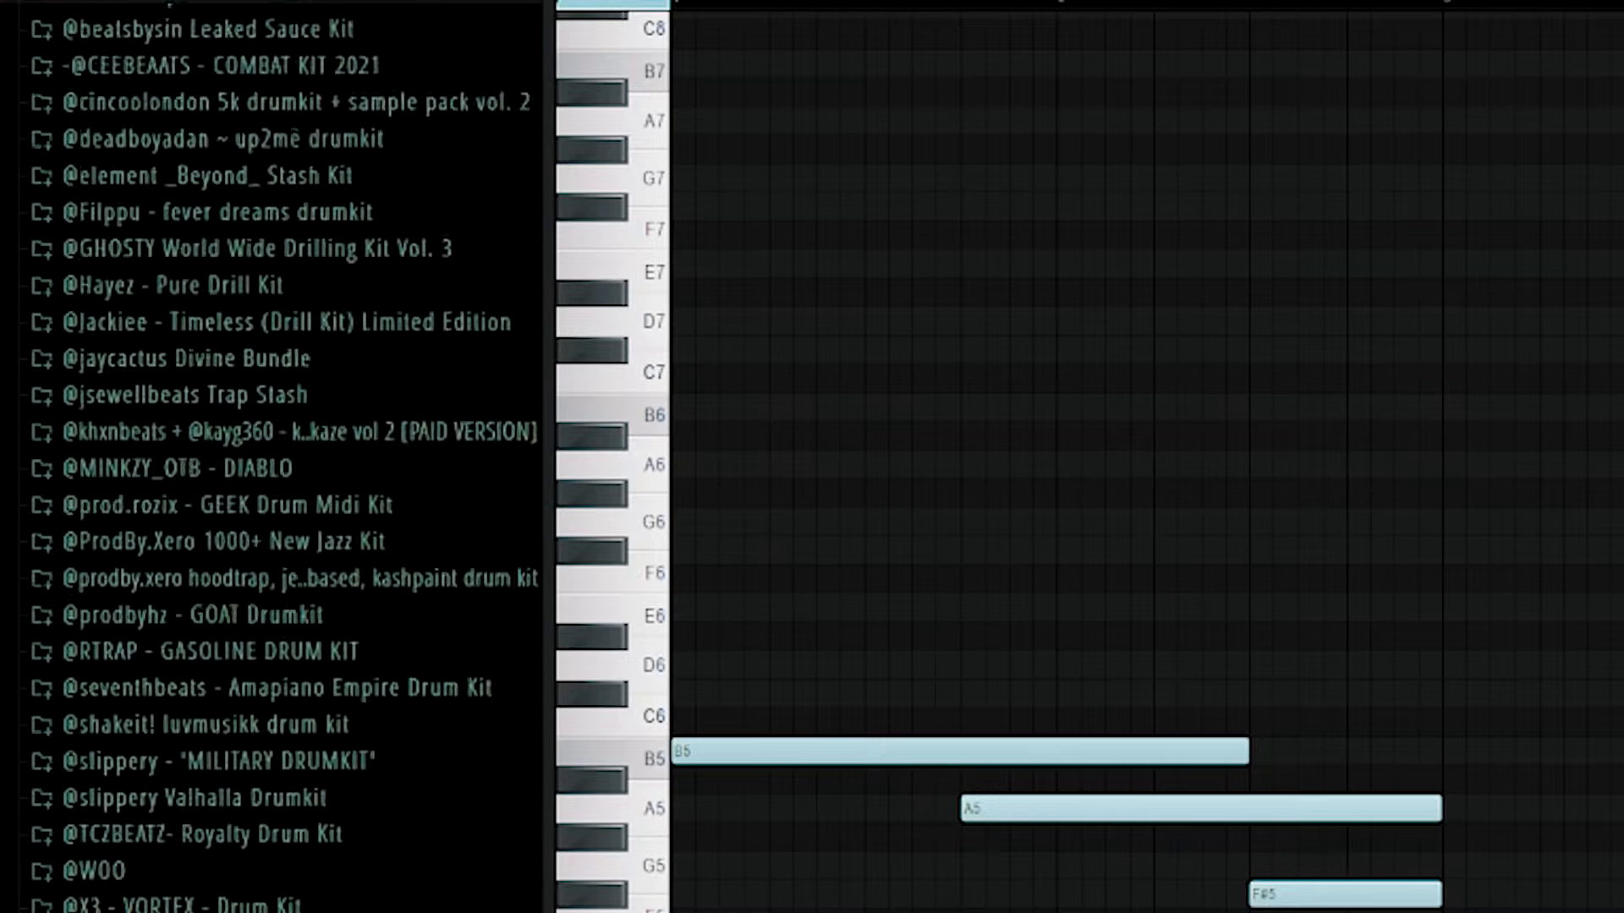
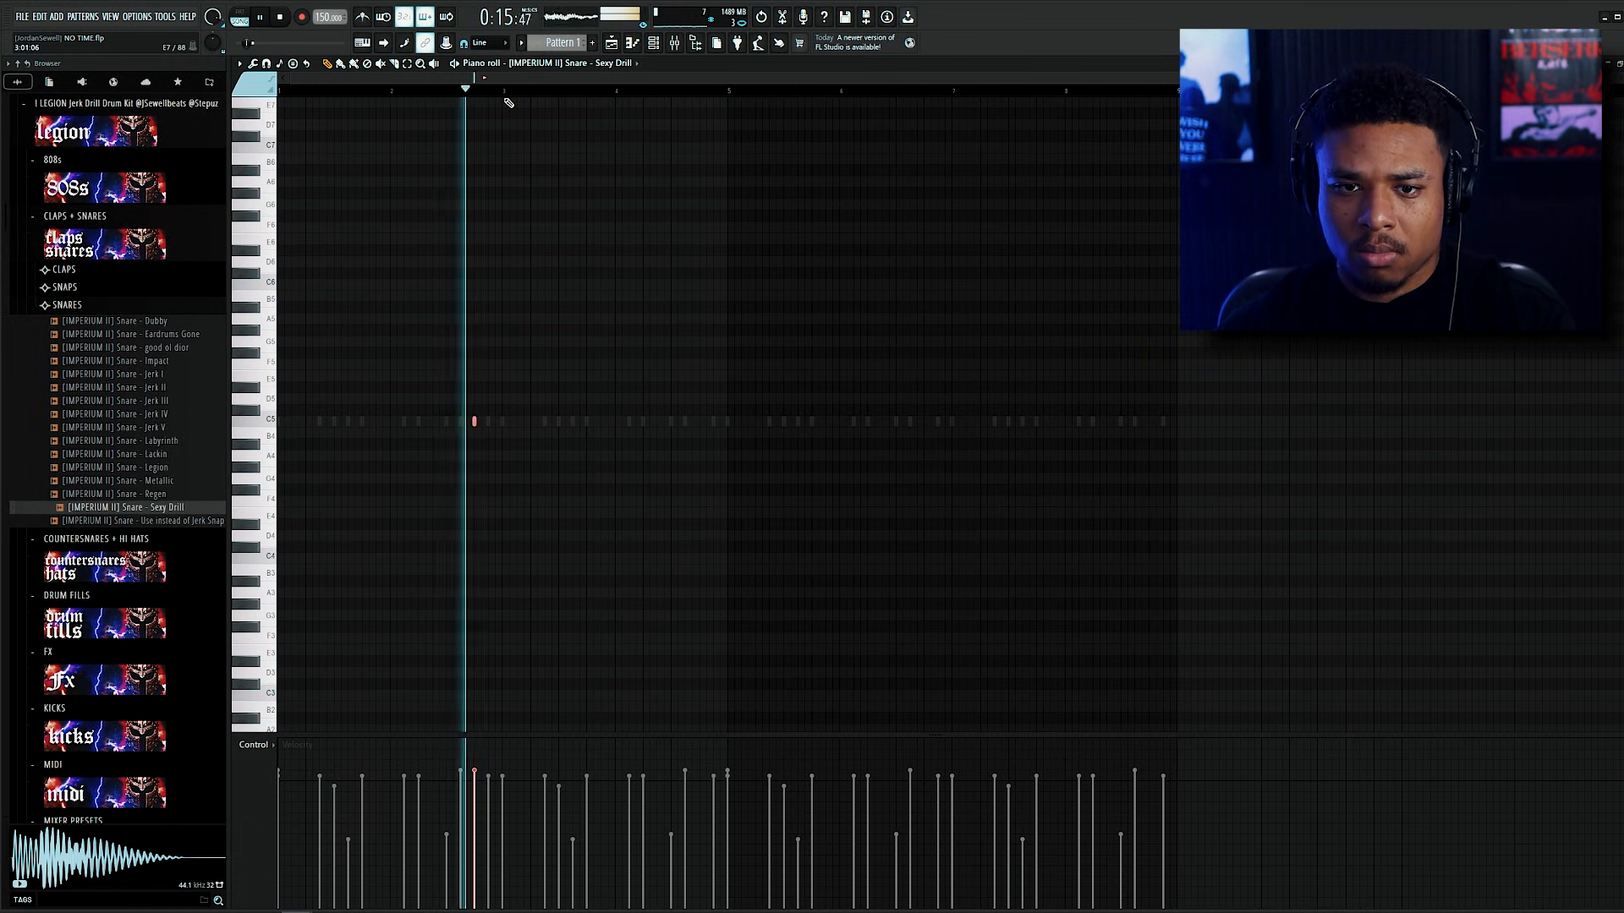
Step: Duplicate the four-bar Snare - Sexy Drill section so that it fills eight bars
key(ctrl+a)
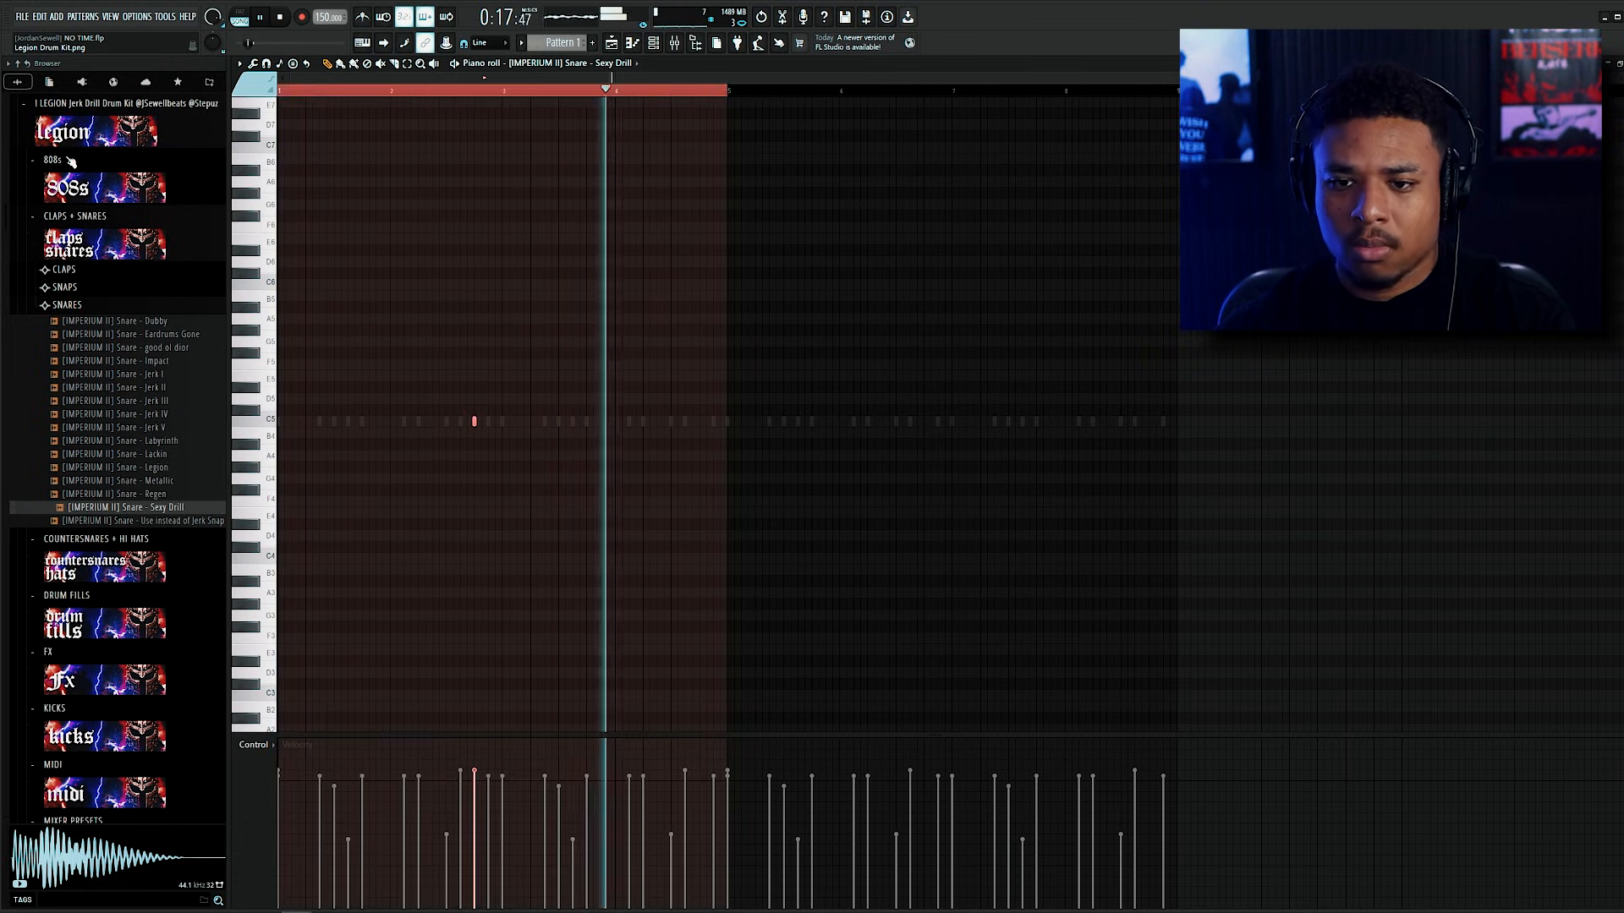
key(ctrl+b)
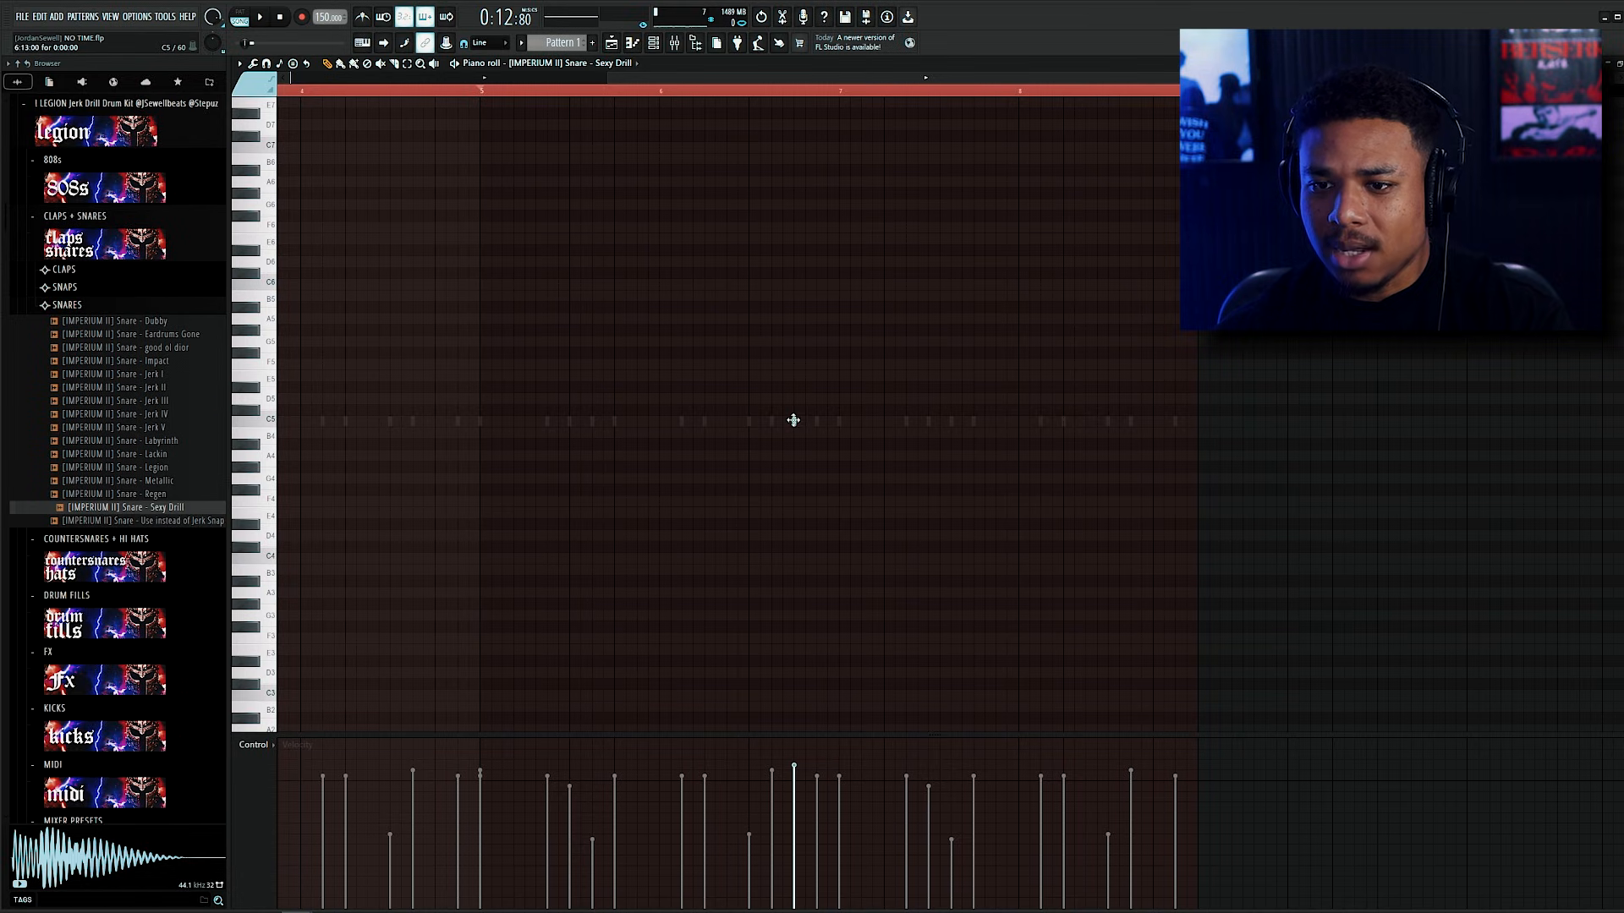
key(space)
Step: Add extra Snare - Sexy Drill hits near the end of bar 8, auditioning them and removing the misplaced ones
click(1109, 424)
key(space)
key(space)
right_click(1065, 423)
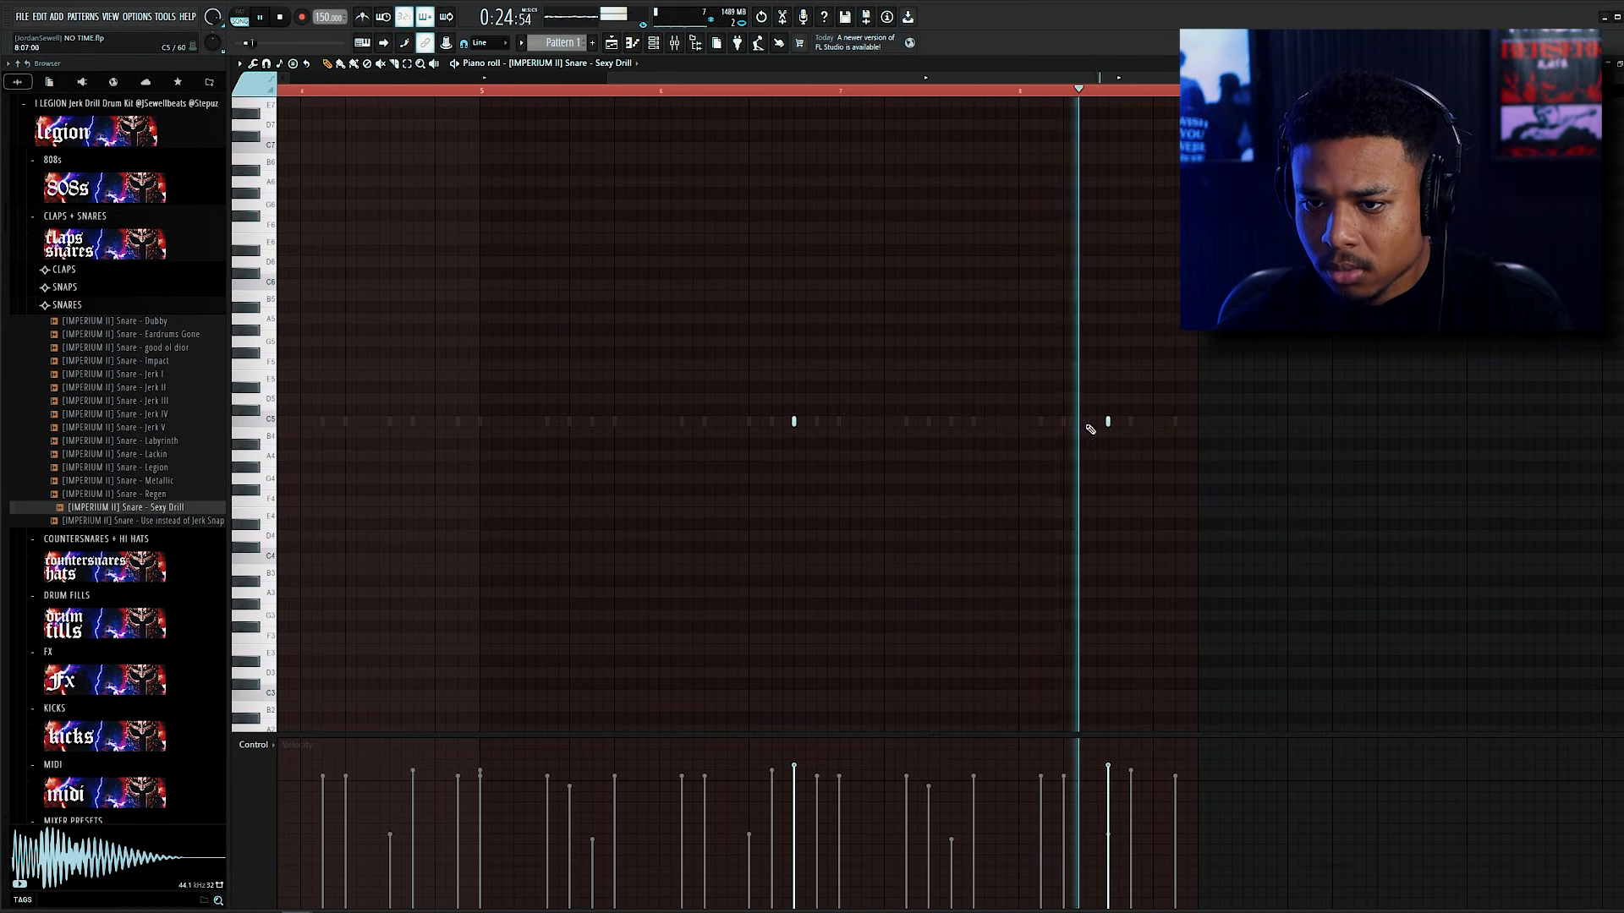
click(1131, 424)
key(space)
key(space)
scroll(1156, 431, up, 2)
key(space)
key(space)
right_click(1123, 424)
click(1140, 424)
click(1183, 424)
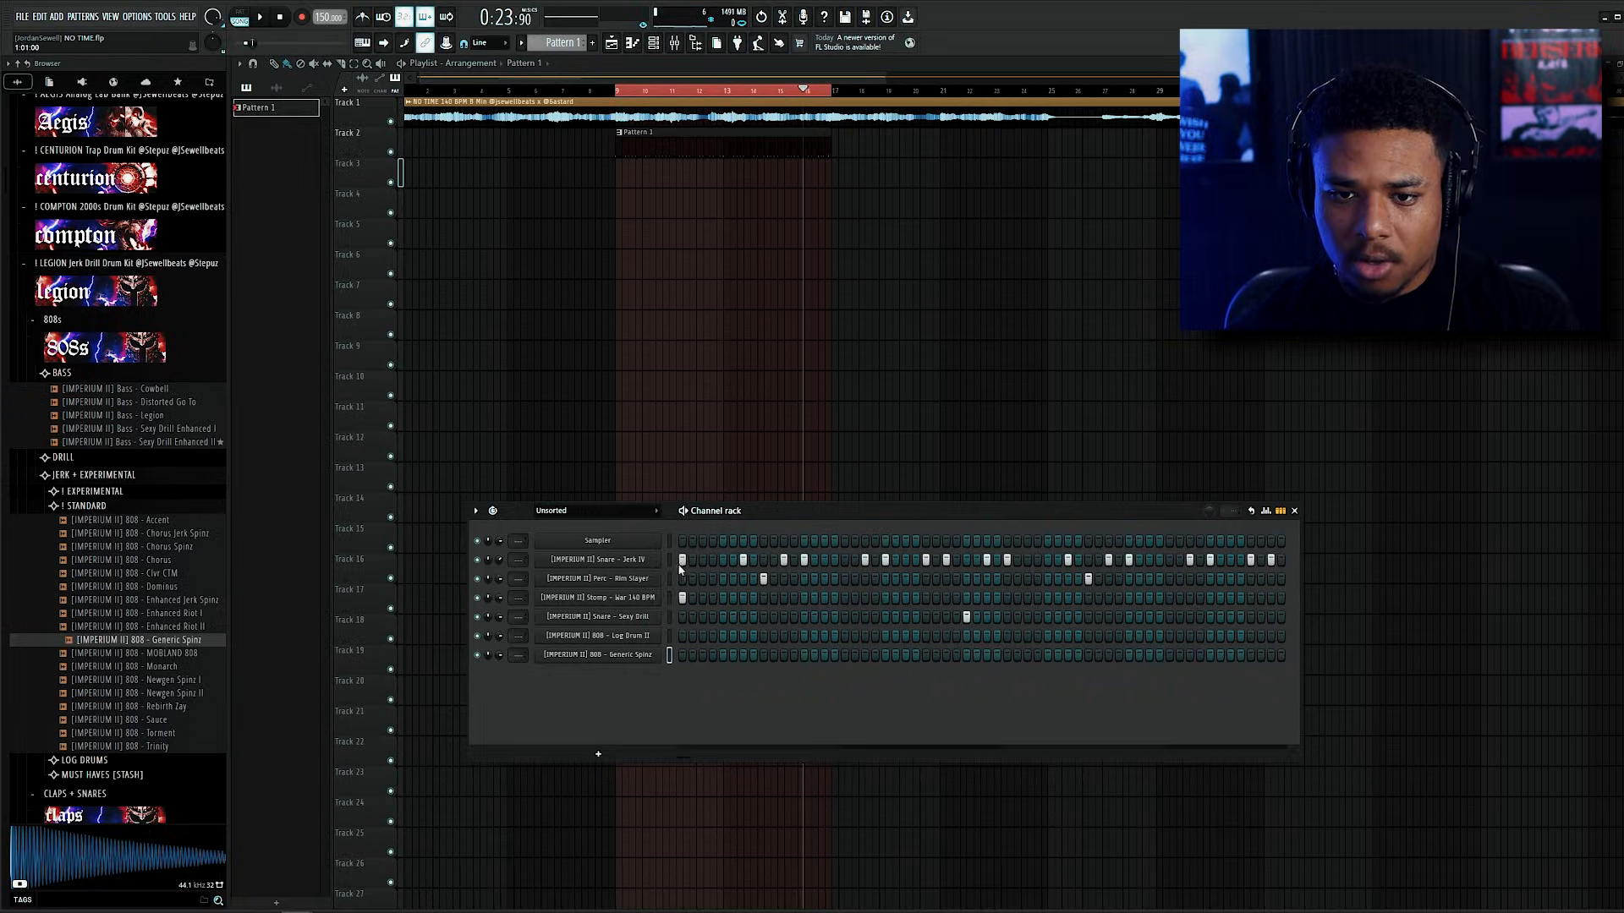
Step: Copy the Snare - Jerk IV rhythm to the 808 - Generic Spinz channel and open its notes for editing
click(669, 560)
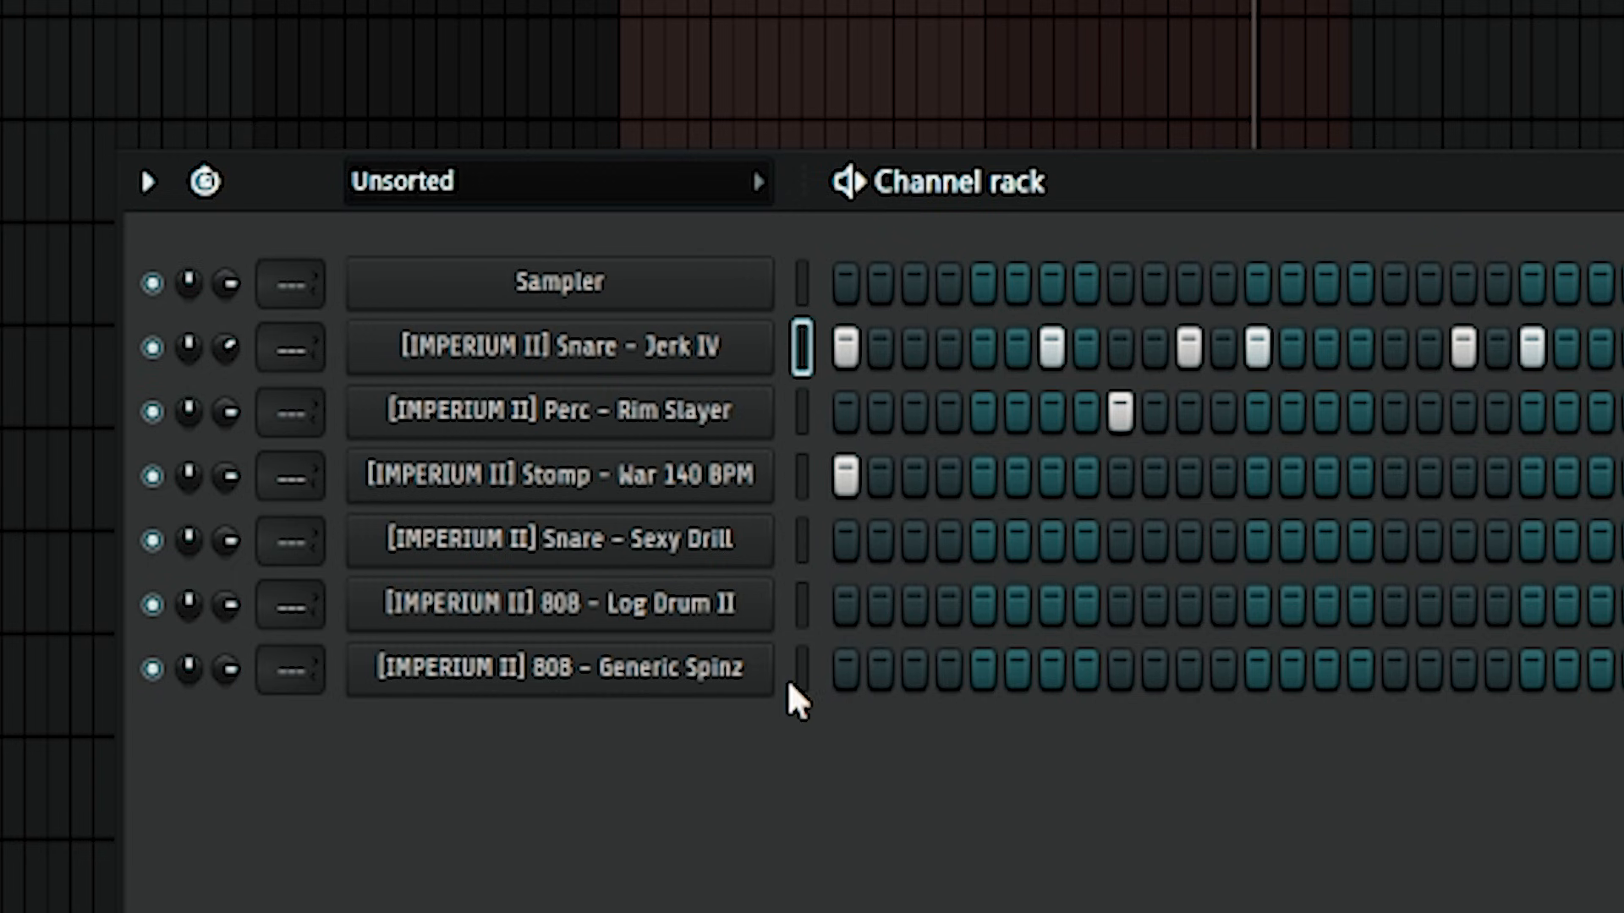
click(800, 672)
click(1051, 669)
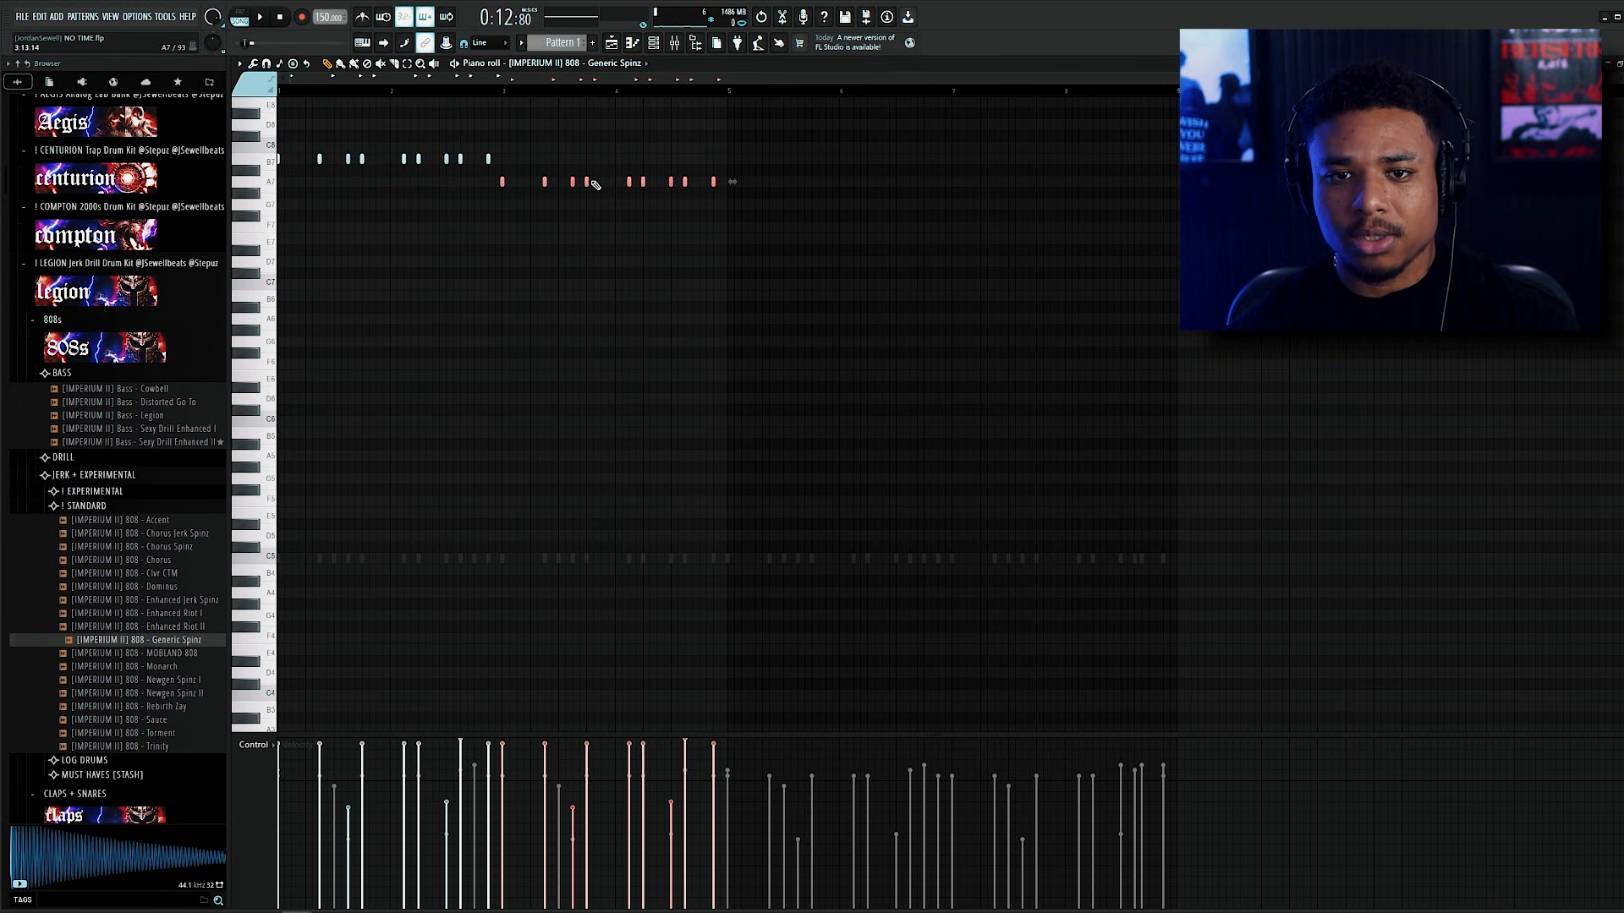
Step: Lower the second group of 808 - Generic Spinz notes two semitones to G7 and play the pattern
key(shift+Down)
key(shift+Down)
key(space)
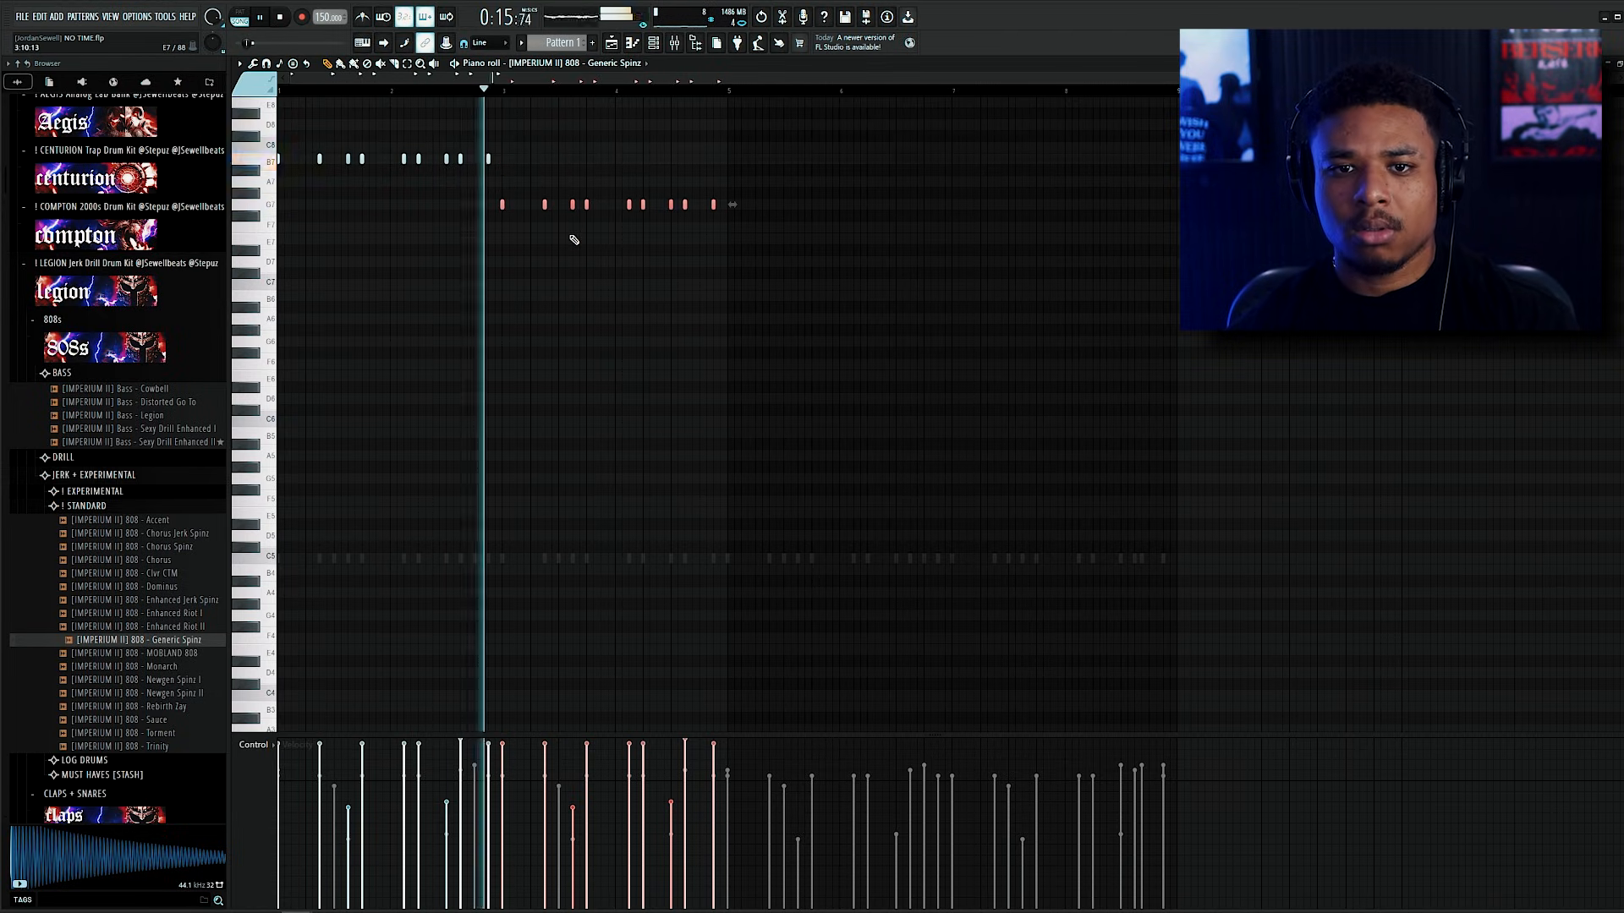
Step: Duplicate all 808 - Generic Spinz notes over the next four bars and extend them to legato length
drag(878, 313, 196, 138)
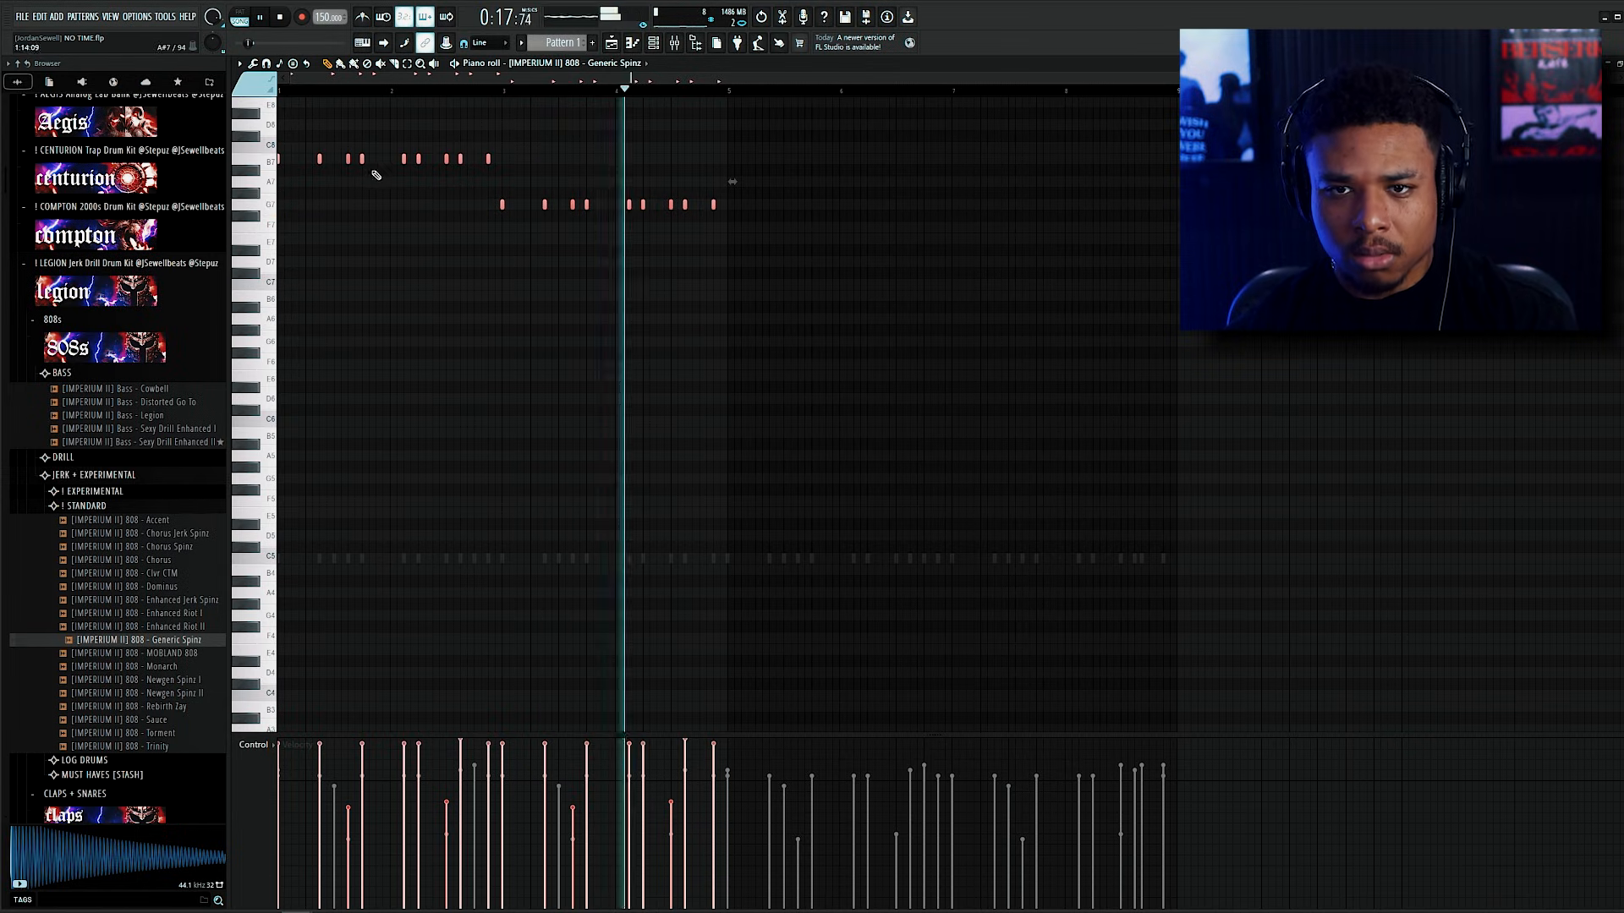
key(space)
key(ctrl+b)
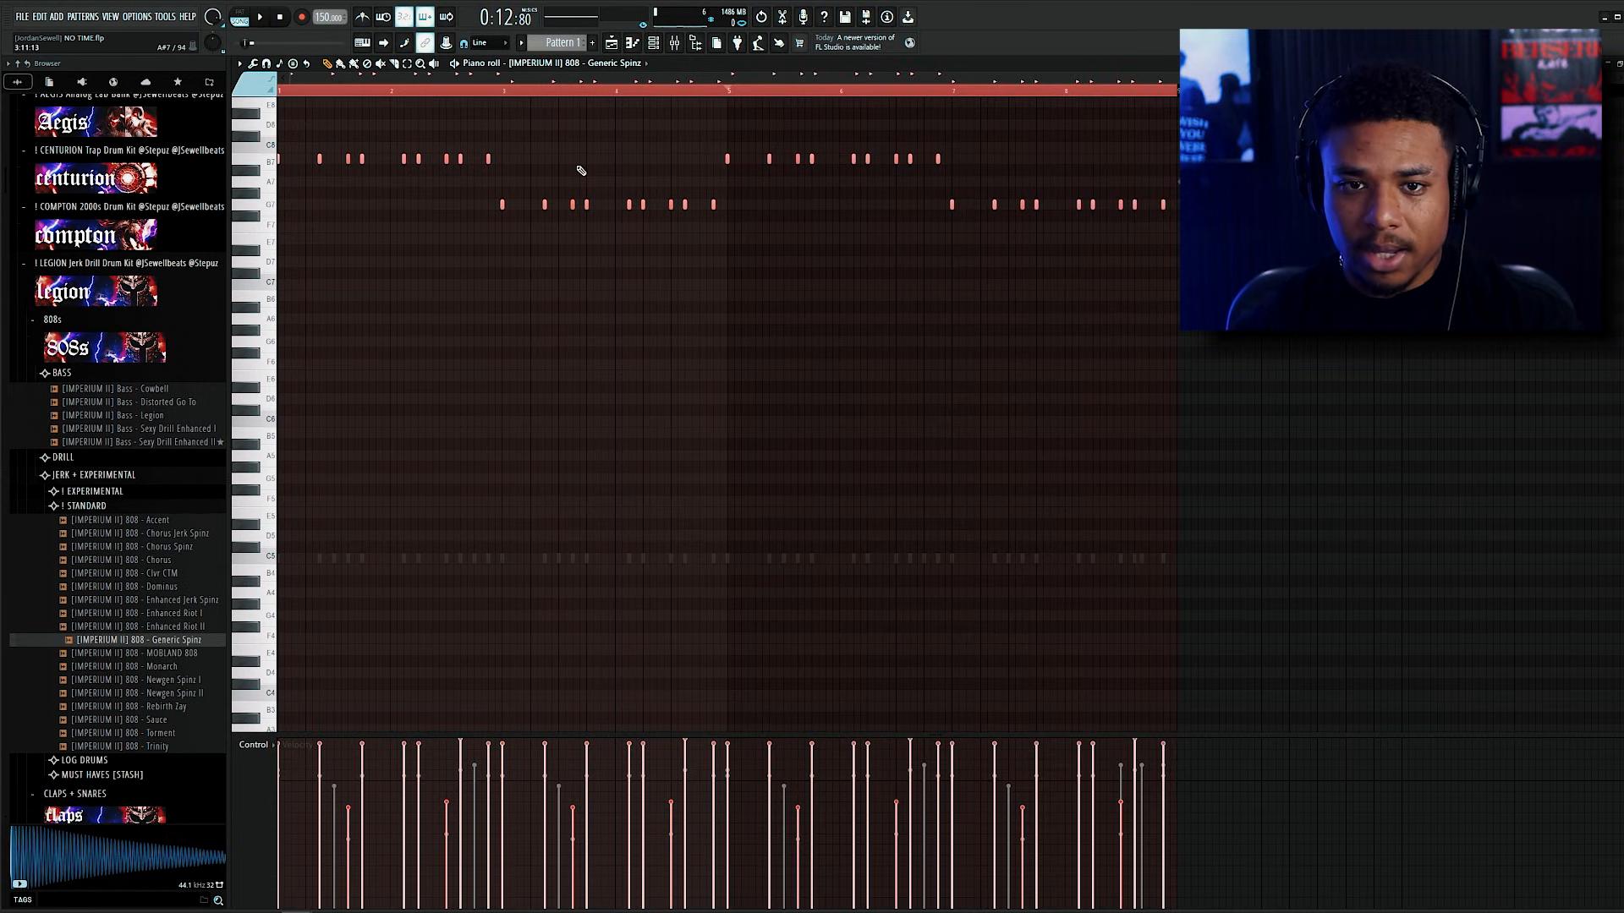
key(ctrl+l)
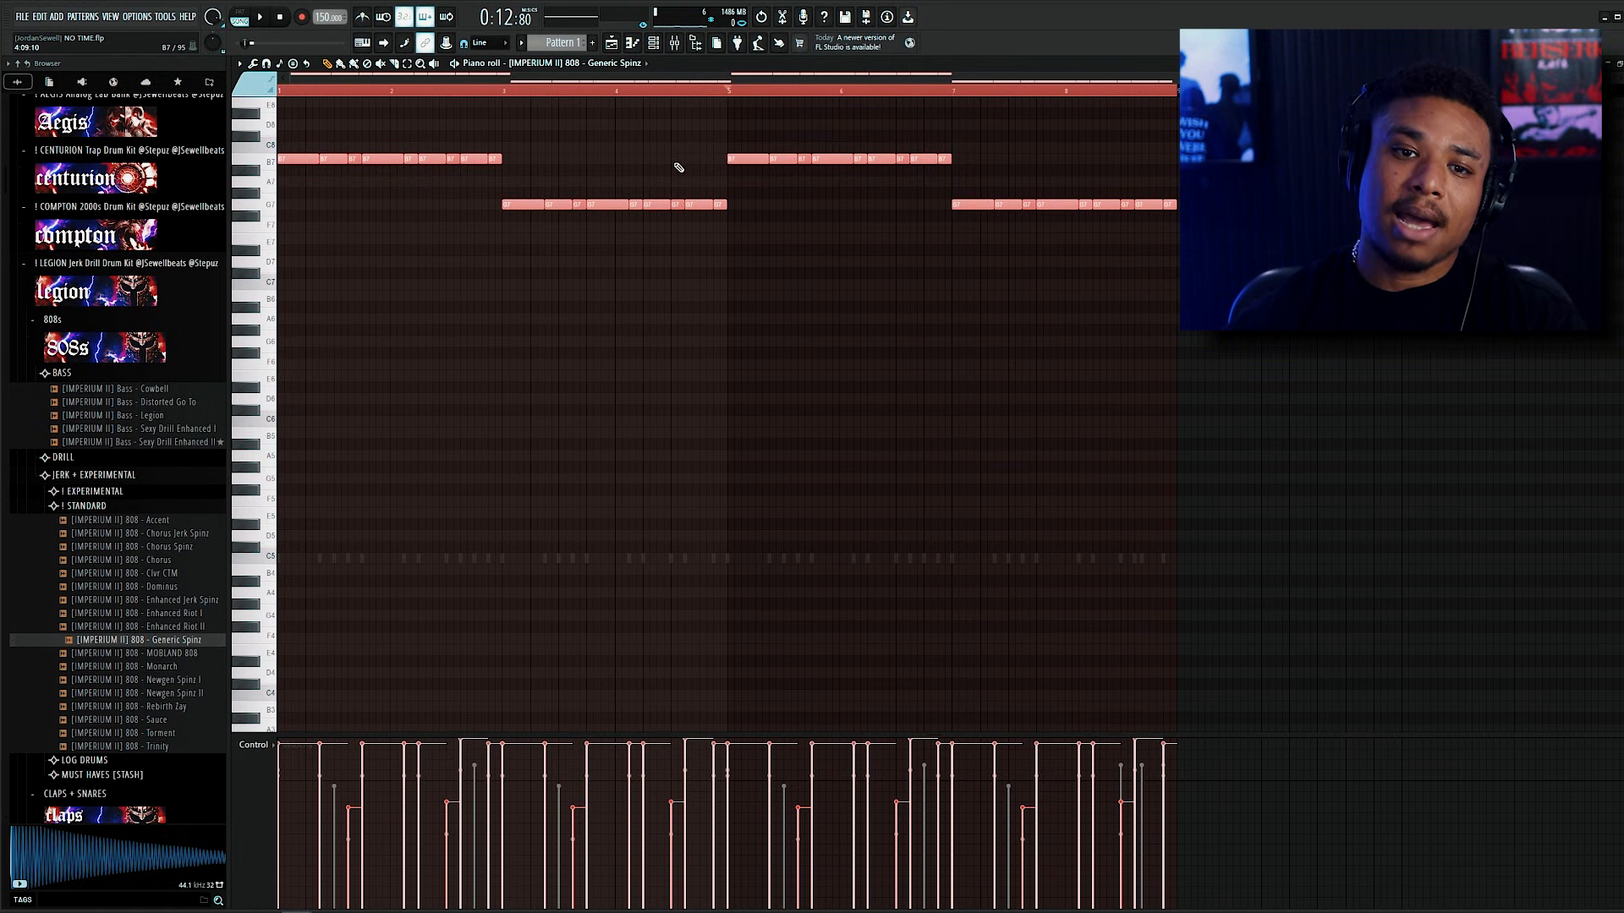
Step: Transpose all 808 - Generic Spinz notes down three octaves and audition the bassline
key(ctrl+Down)
key(ctrl+Down)
key(ctrl+Down)
key(space)
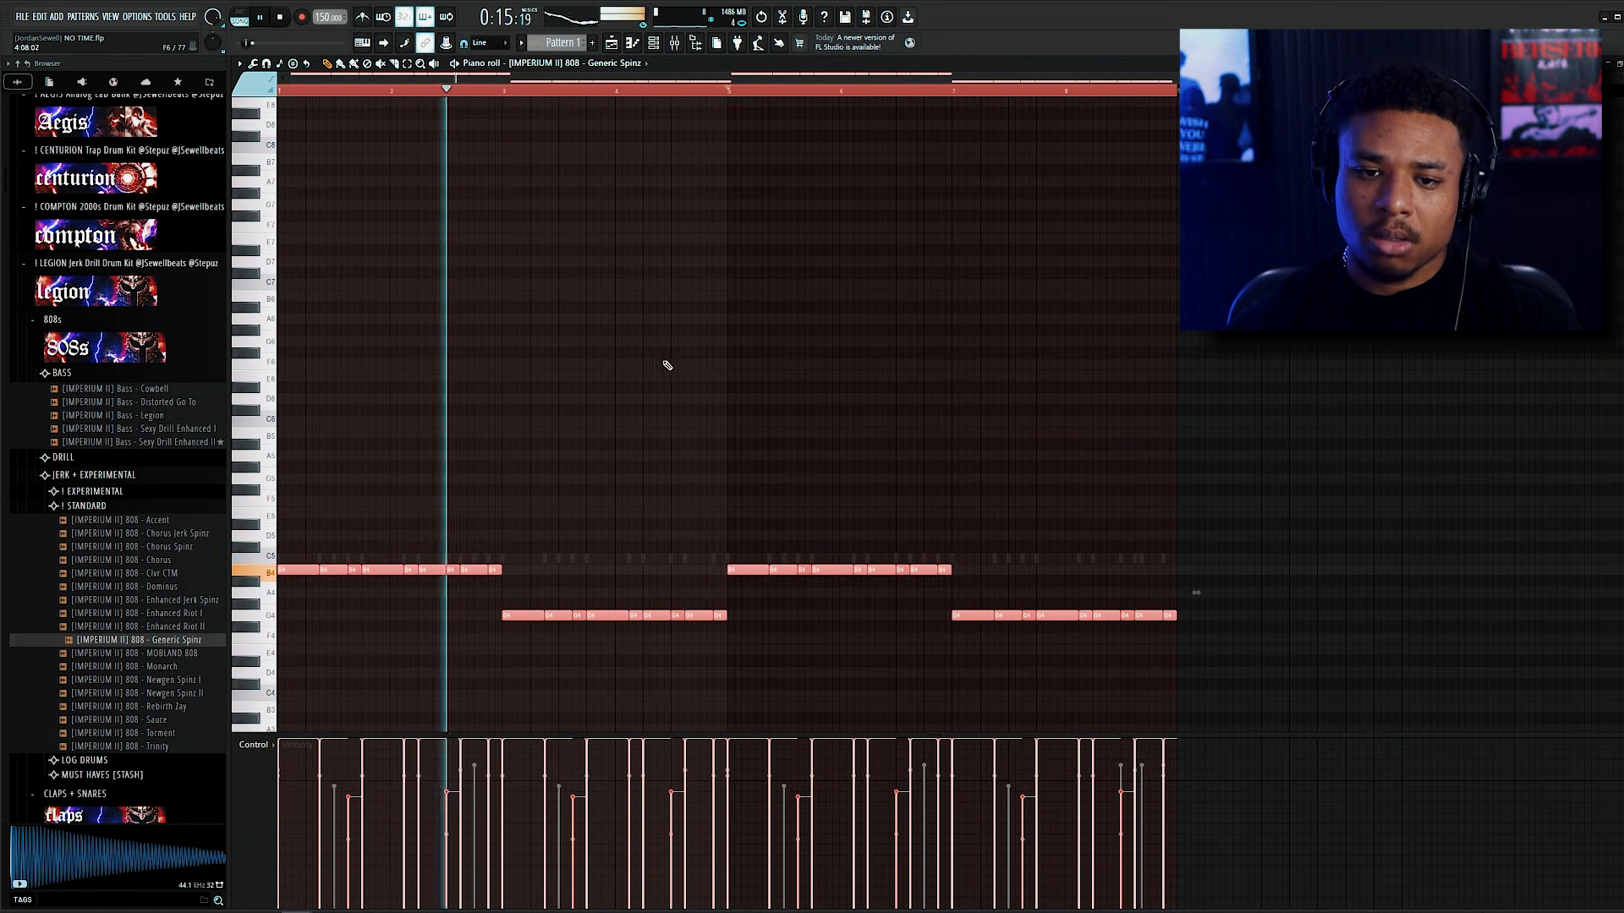
Step: Raise the 808 - Generic Spinz notes in bars 3 and 4 one octave to G5 and play them back
key(space)
click(505, 615)
key(ctrl+Up)
key(space)
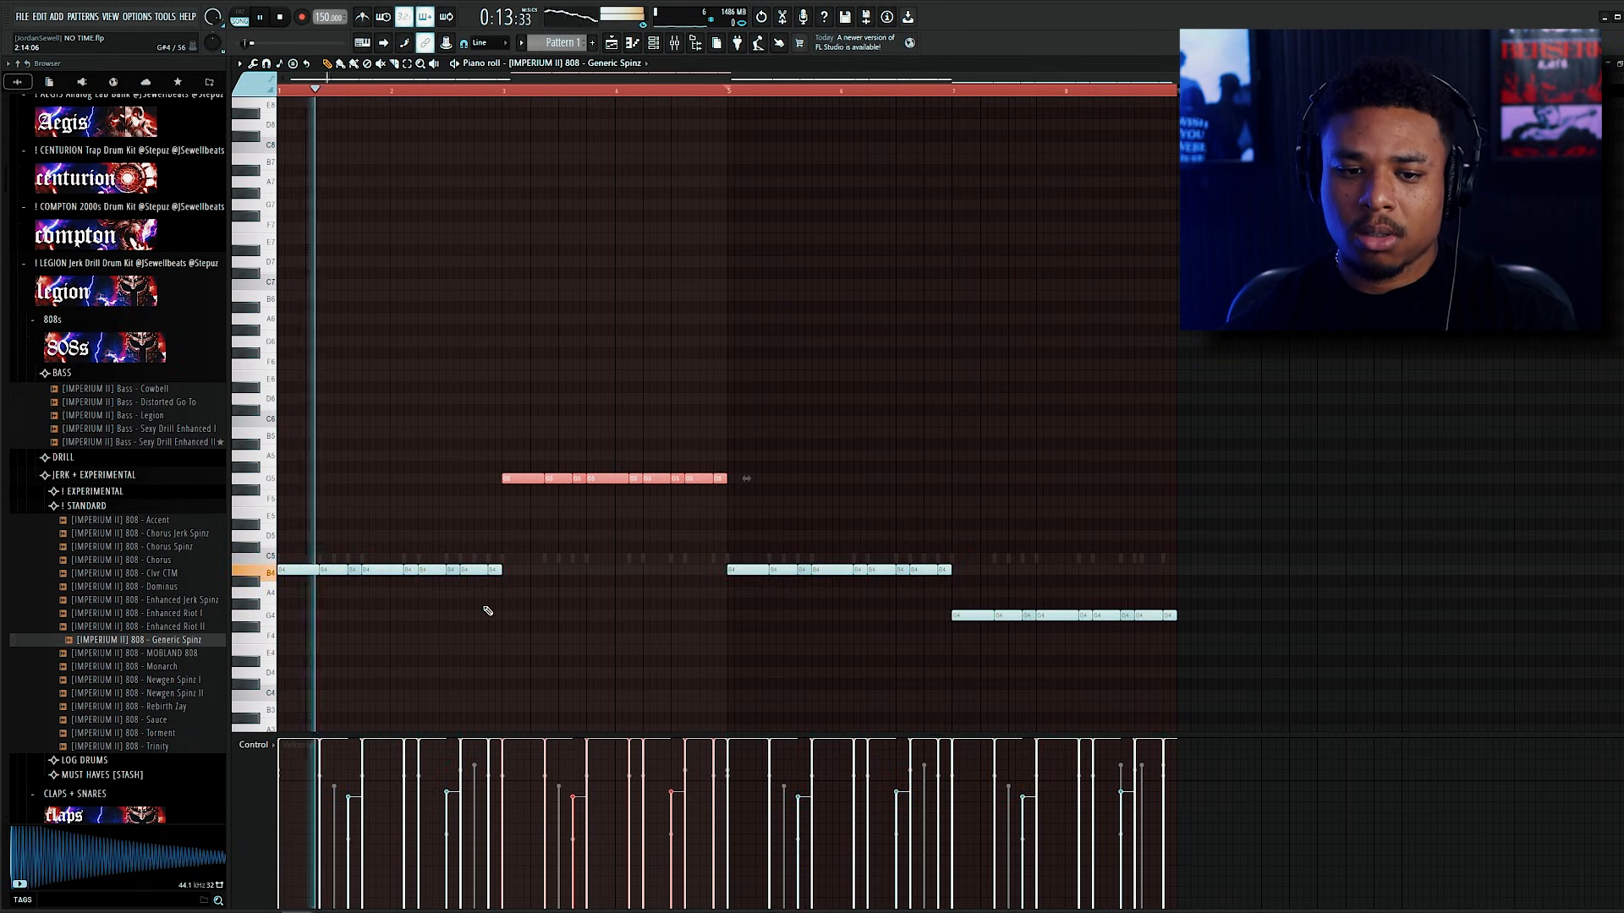
Step: Raise the velocities of the 808 - Generic Spinz notes and set the sample's quick fade-out to 22%
key(ctrl+a)
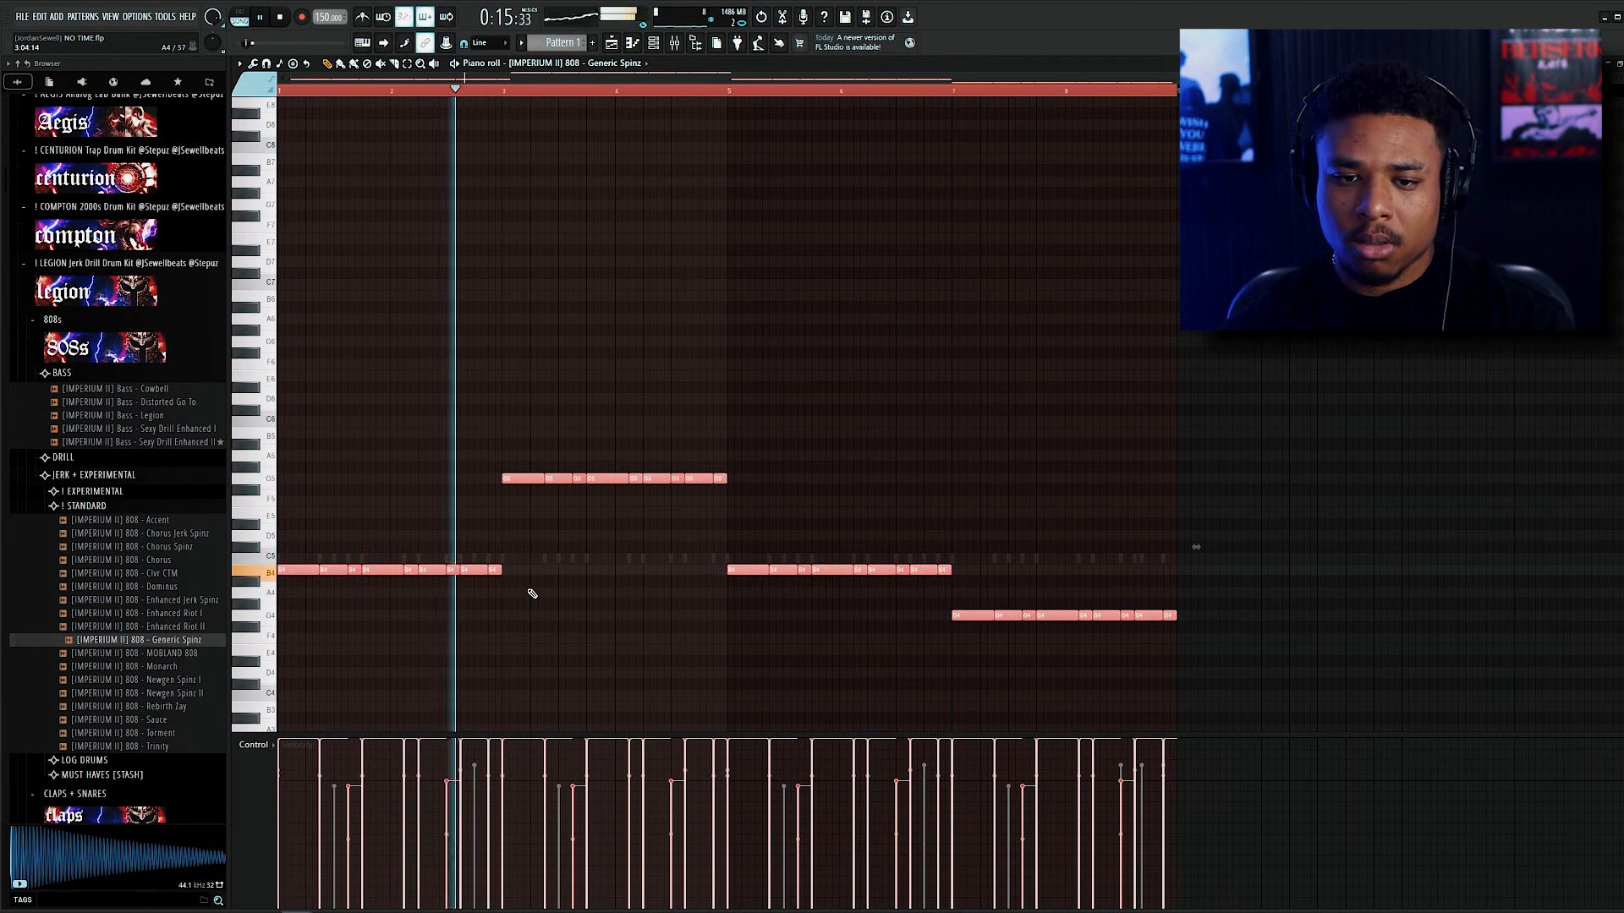
key(ctrl+d)
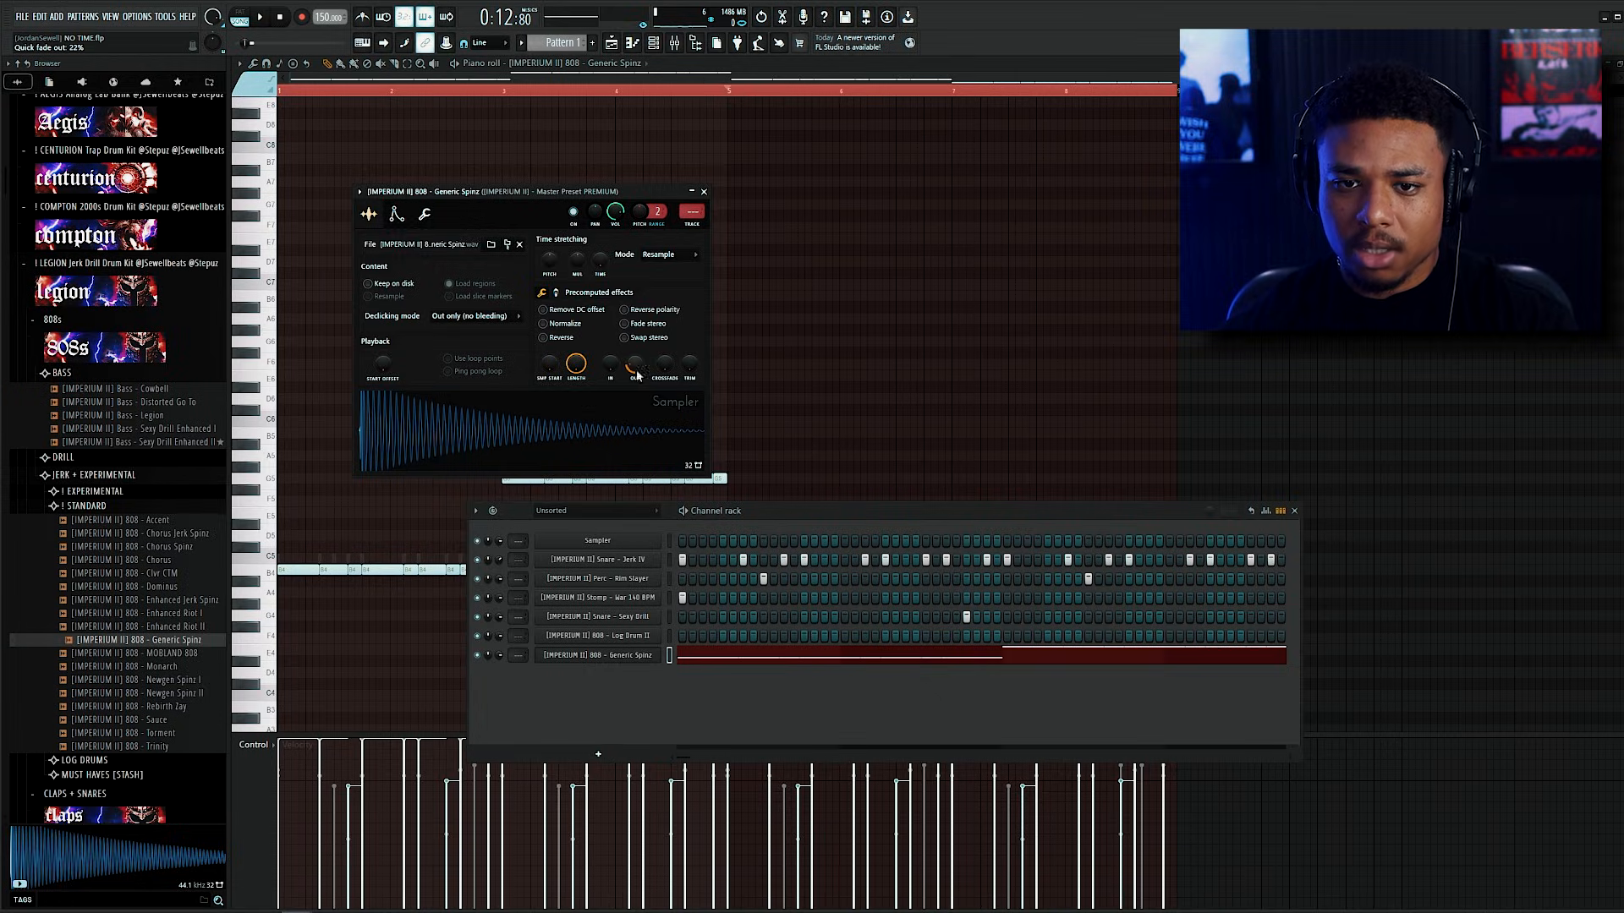
click(549, 295)
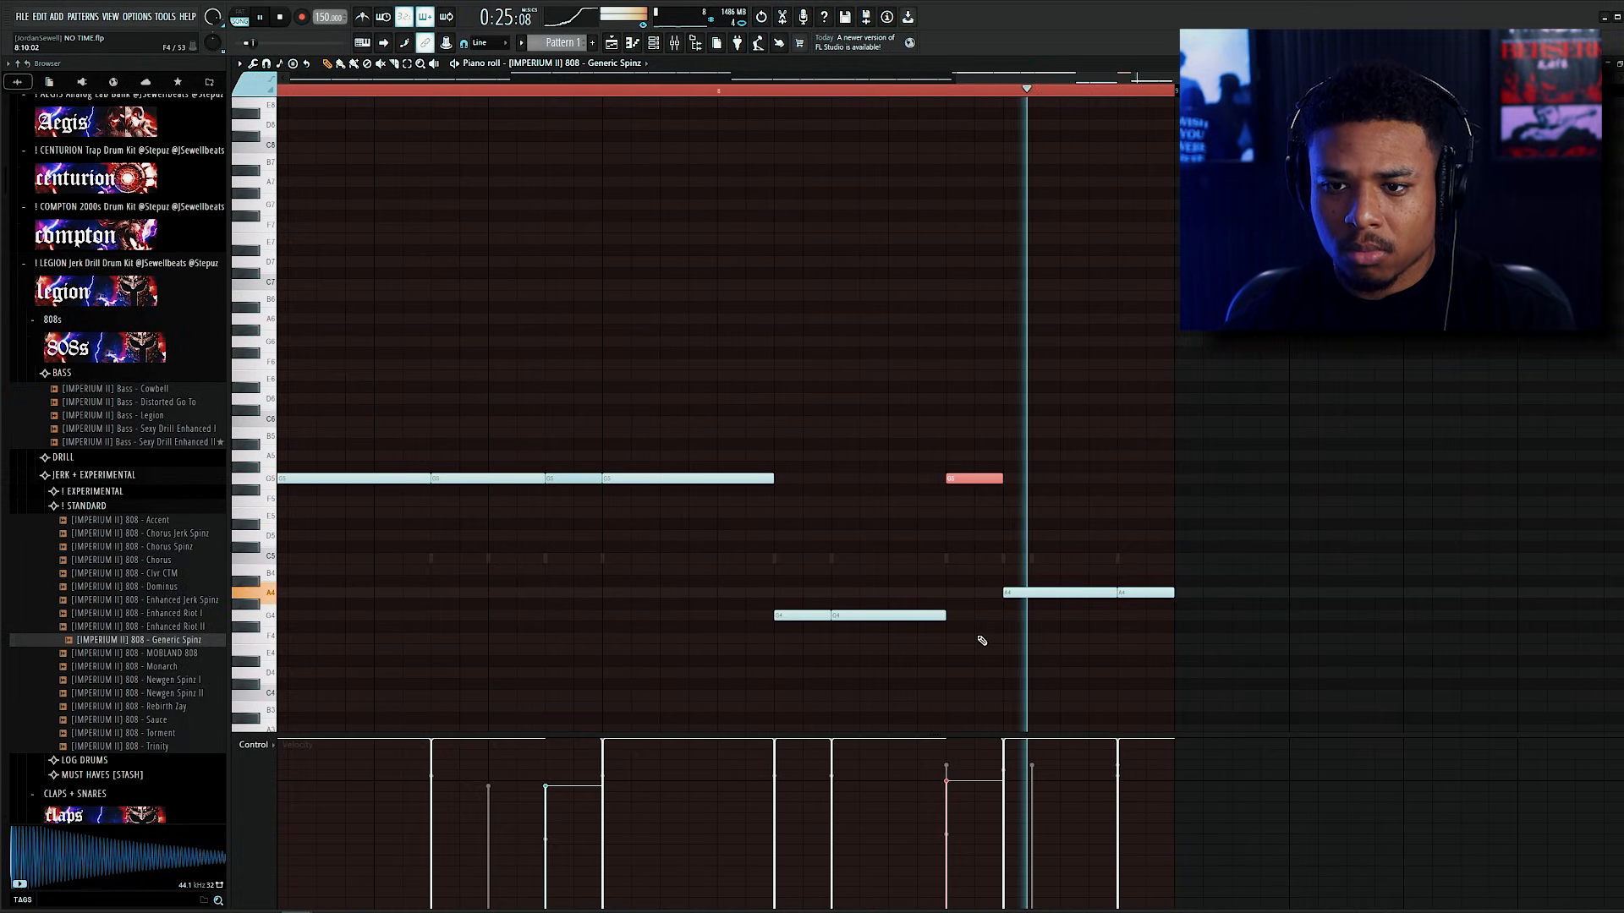
Step: Lower the short G5 note in bar 8 one octave and raise the last two A4 notes to A5
key(ctrl+Down)
ctrl+click(1036, 593)
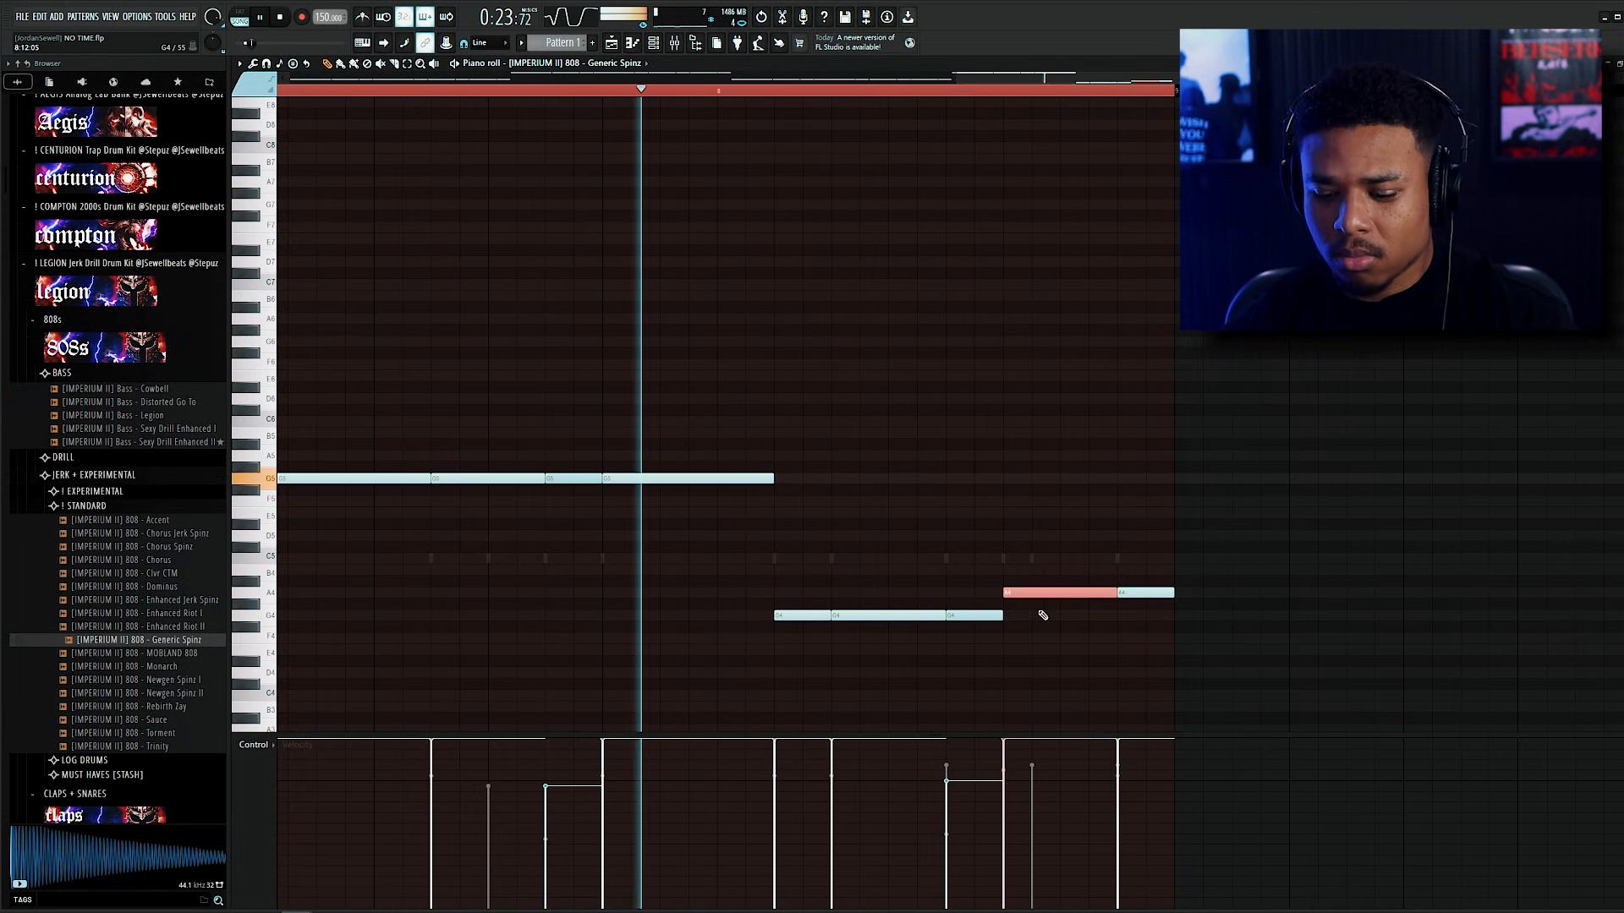
key(ctrl+Up)
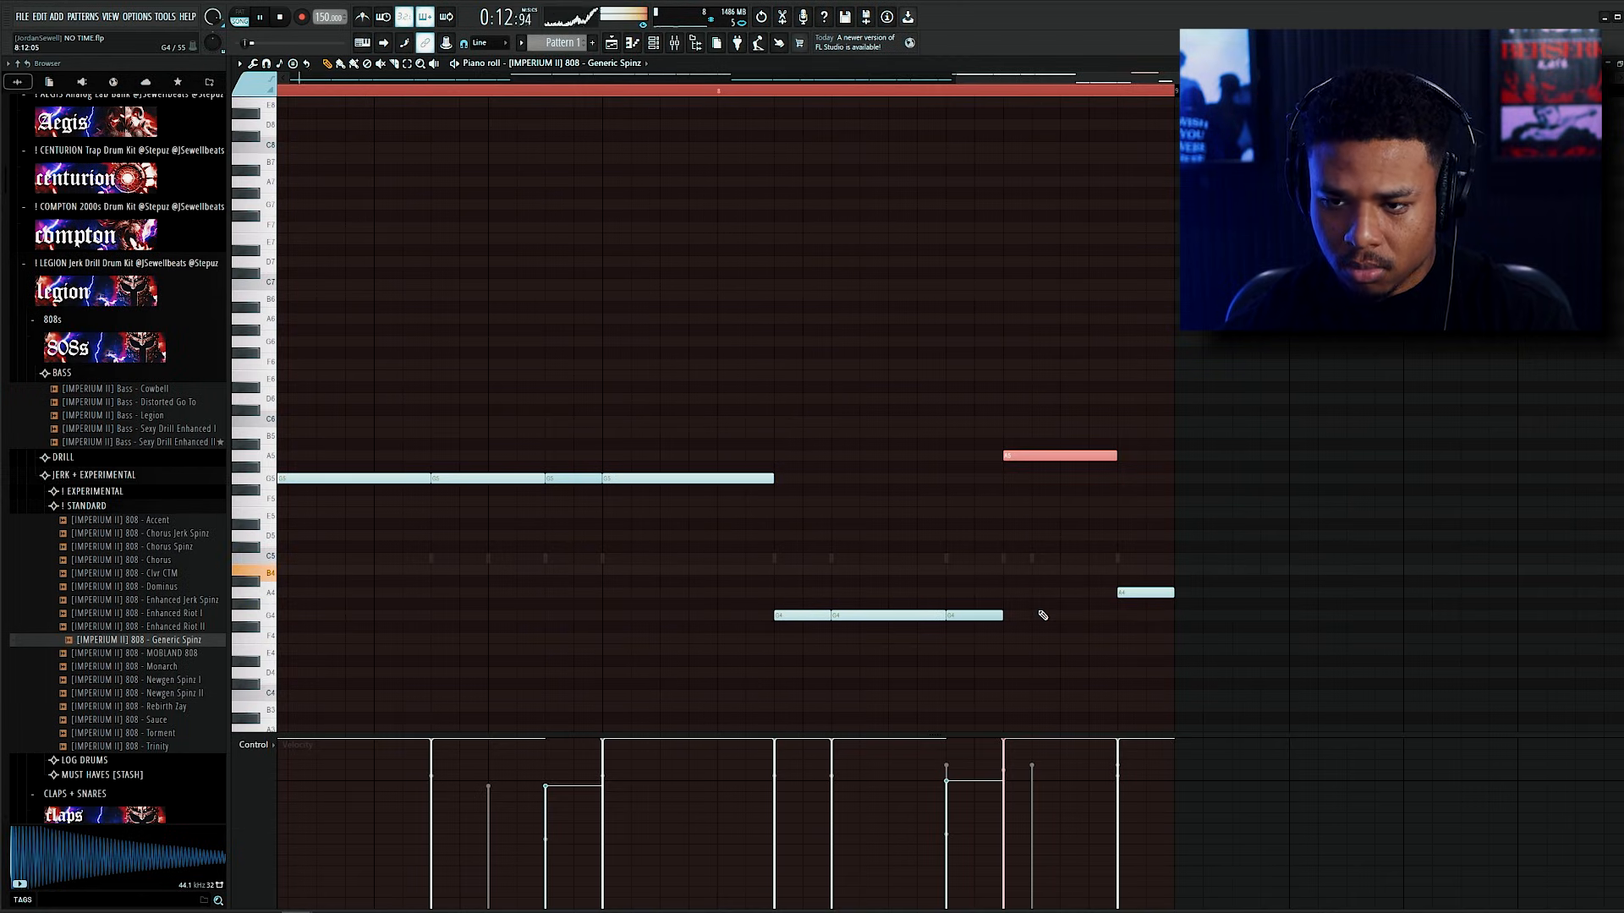
ctrl+click(1154, 595)
key(ctrl+Up)
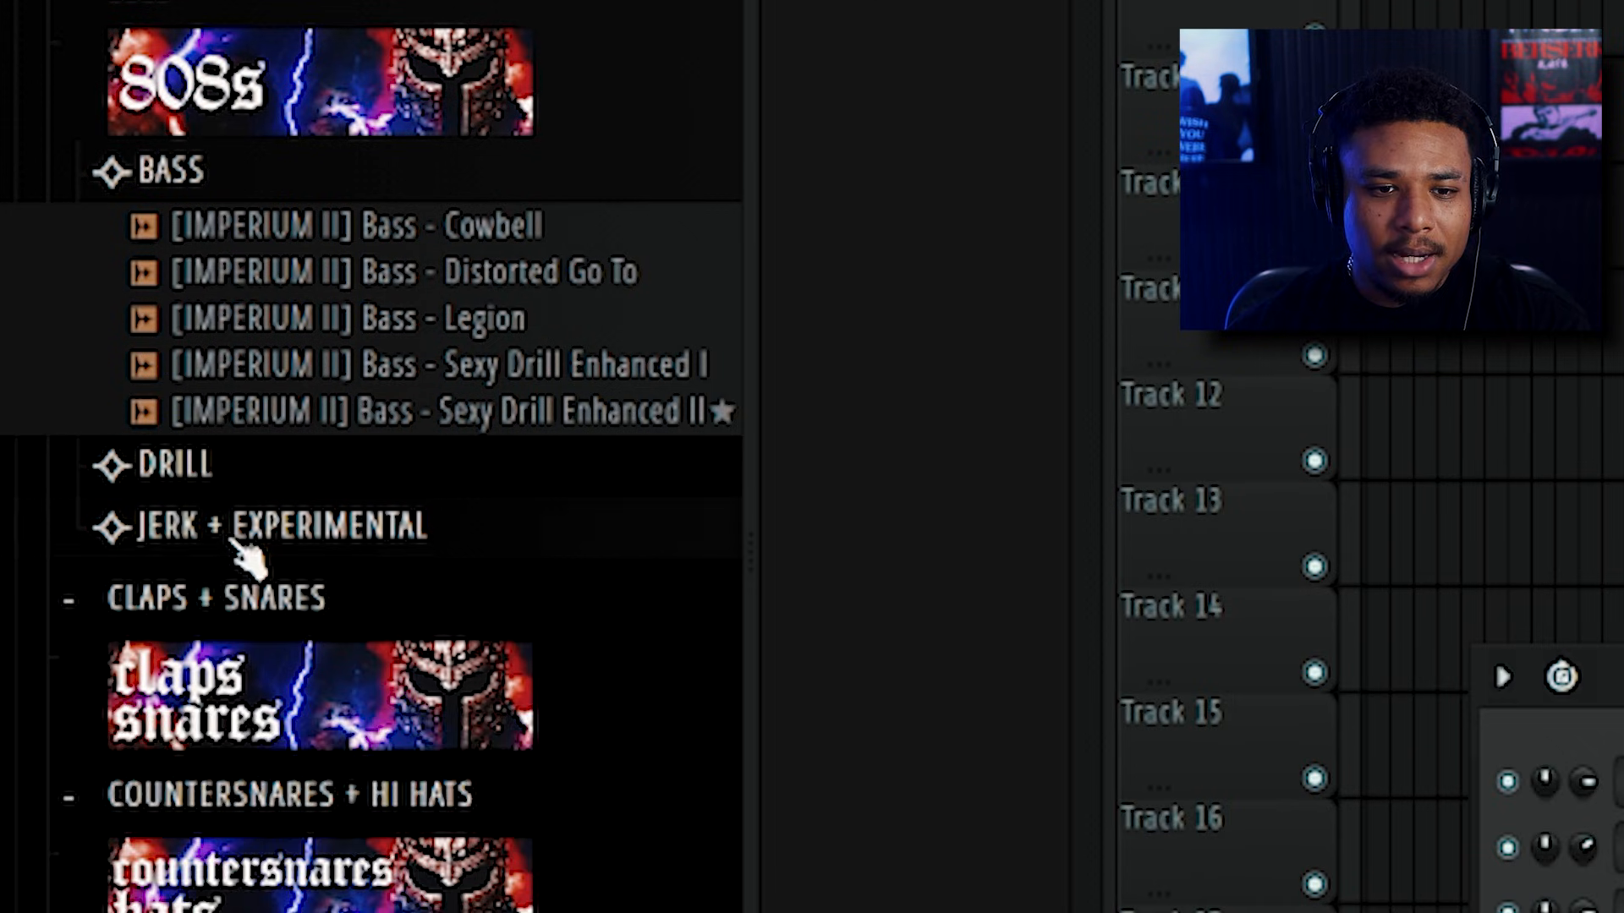
Step: Open the LOG DRUMS folder within JERK + EXPERIMENTAL and add the 808 - Generic Spinz channel to the channel selection
click(351, 542)
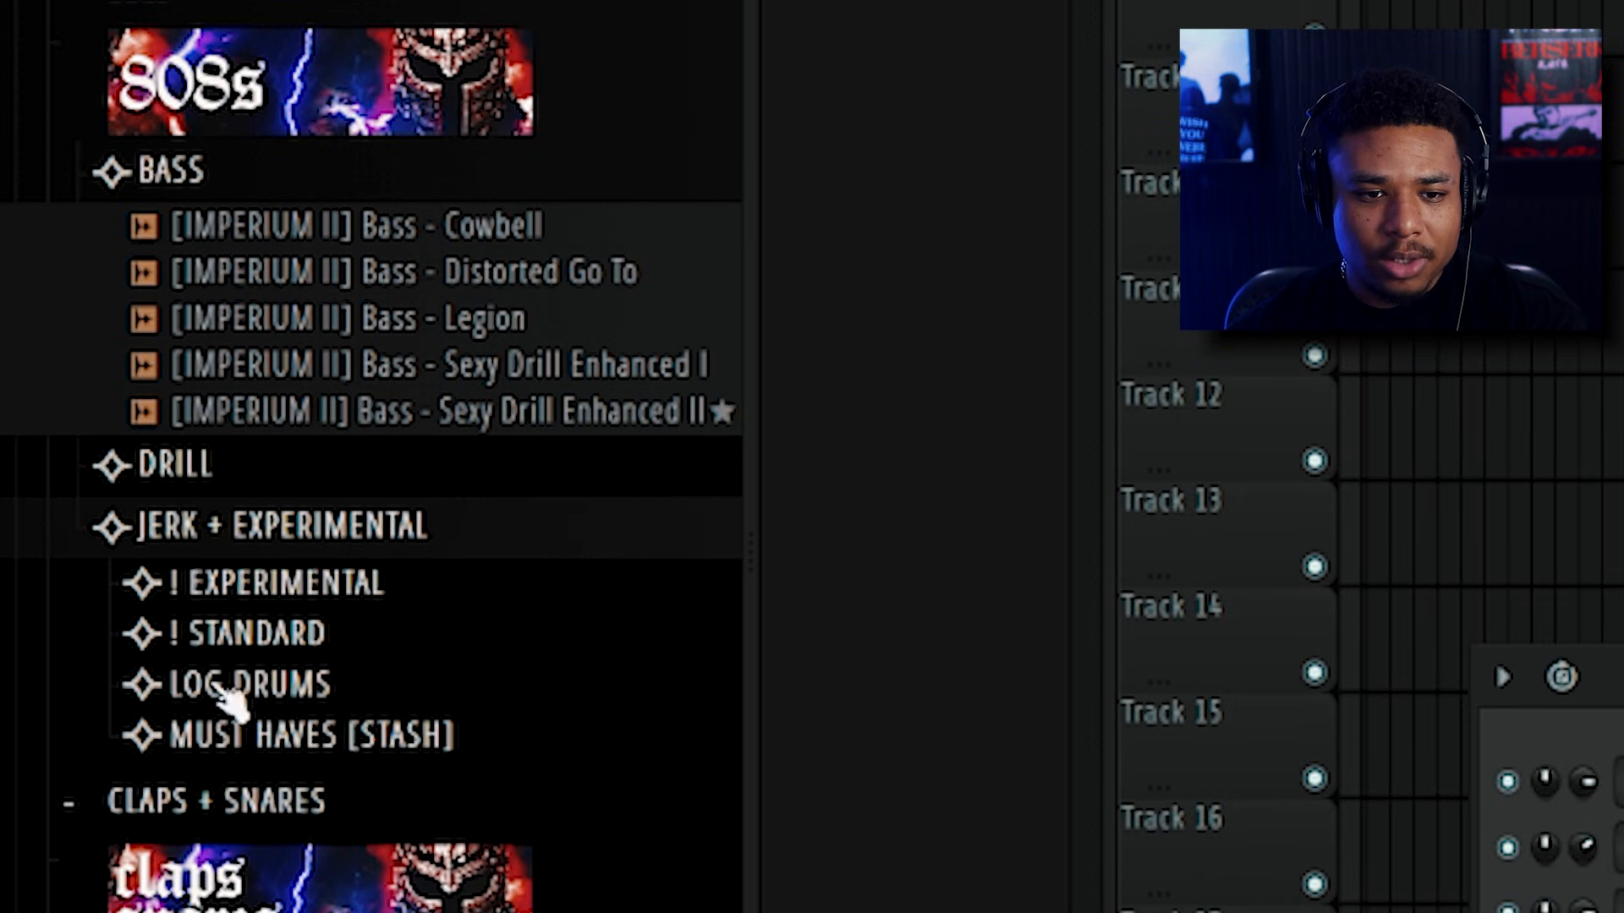
click(330, 702)
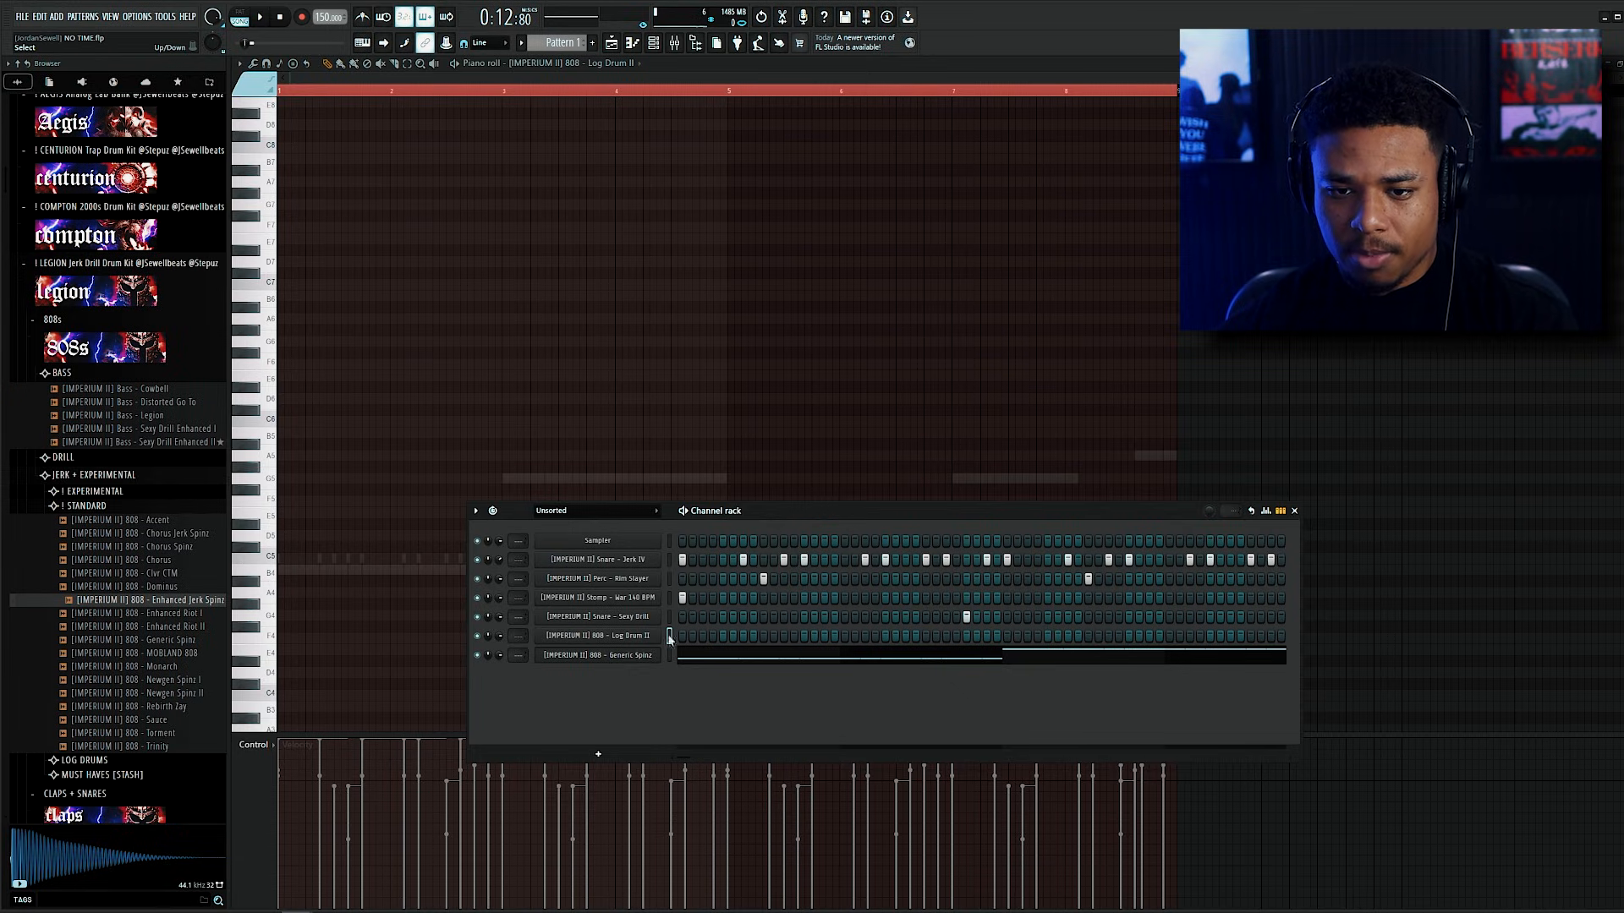
right_click(665, 654)
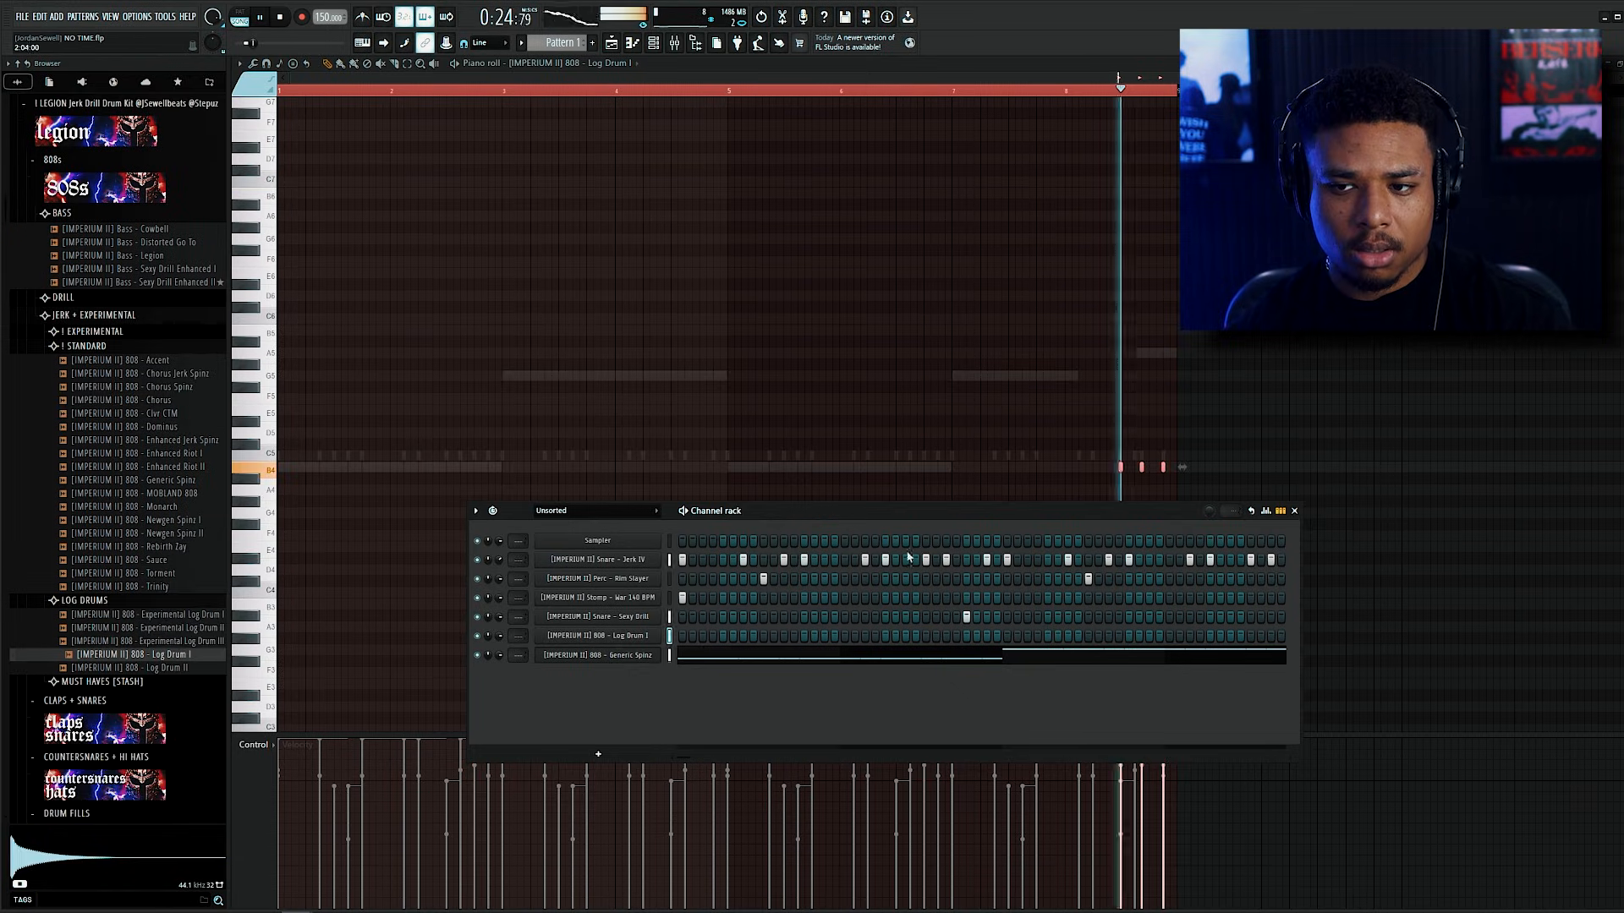
Step: Lower the three closing 808 - Log Drum I notes one octave and audition them
key(space)
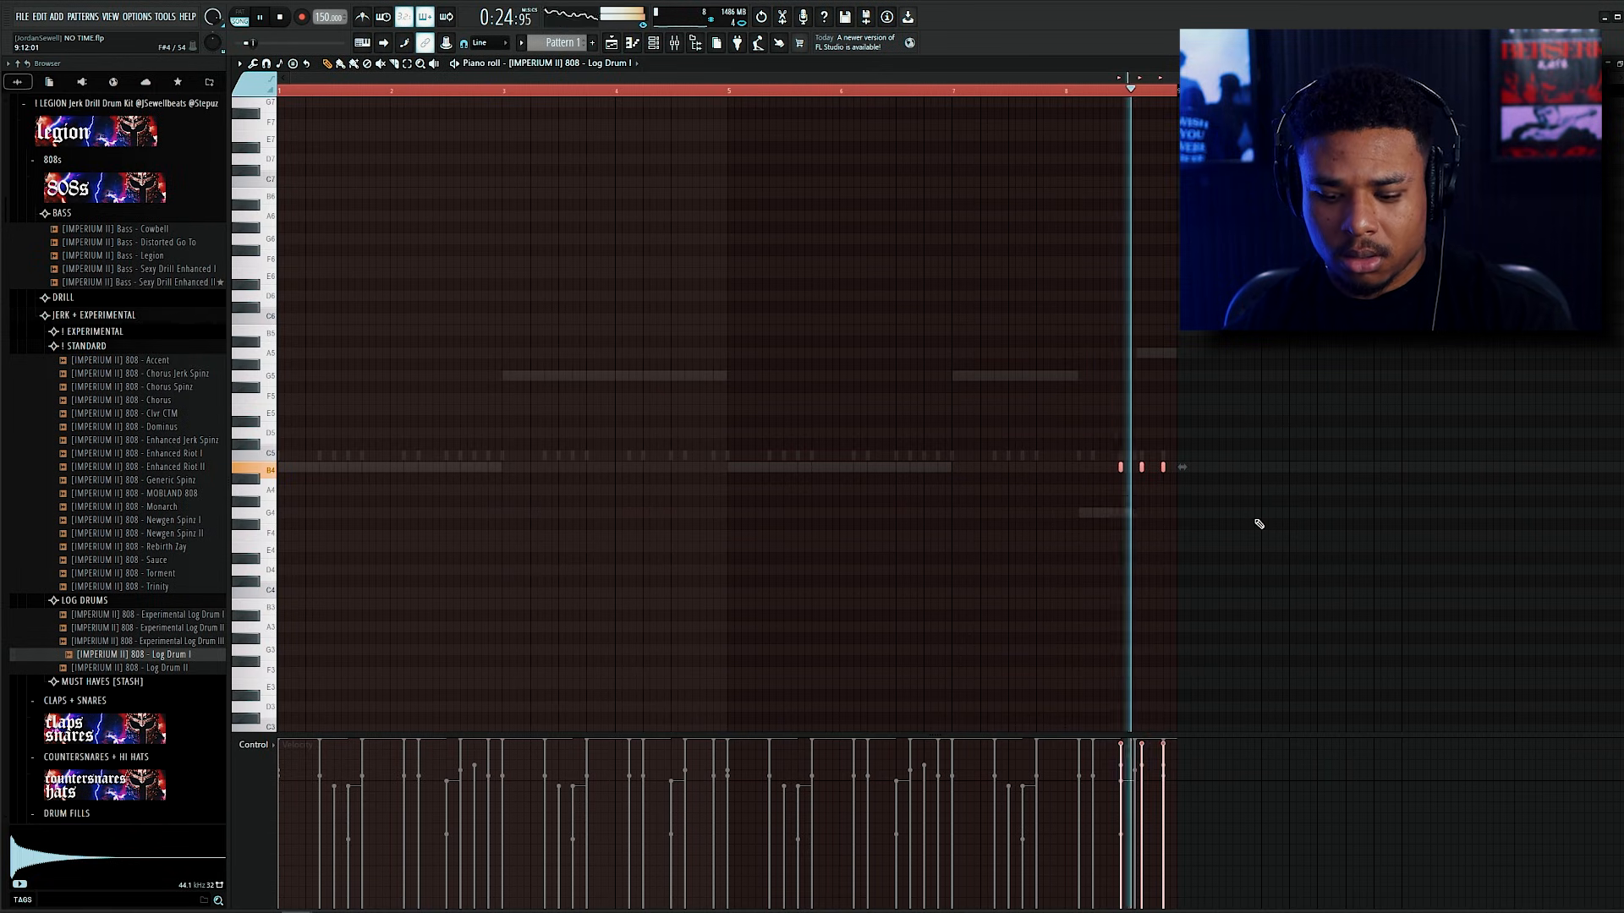
key(space)
key(ctrl+Down)
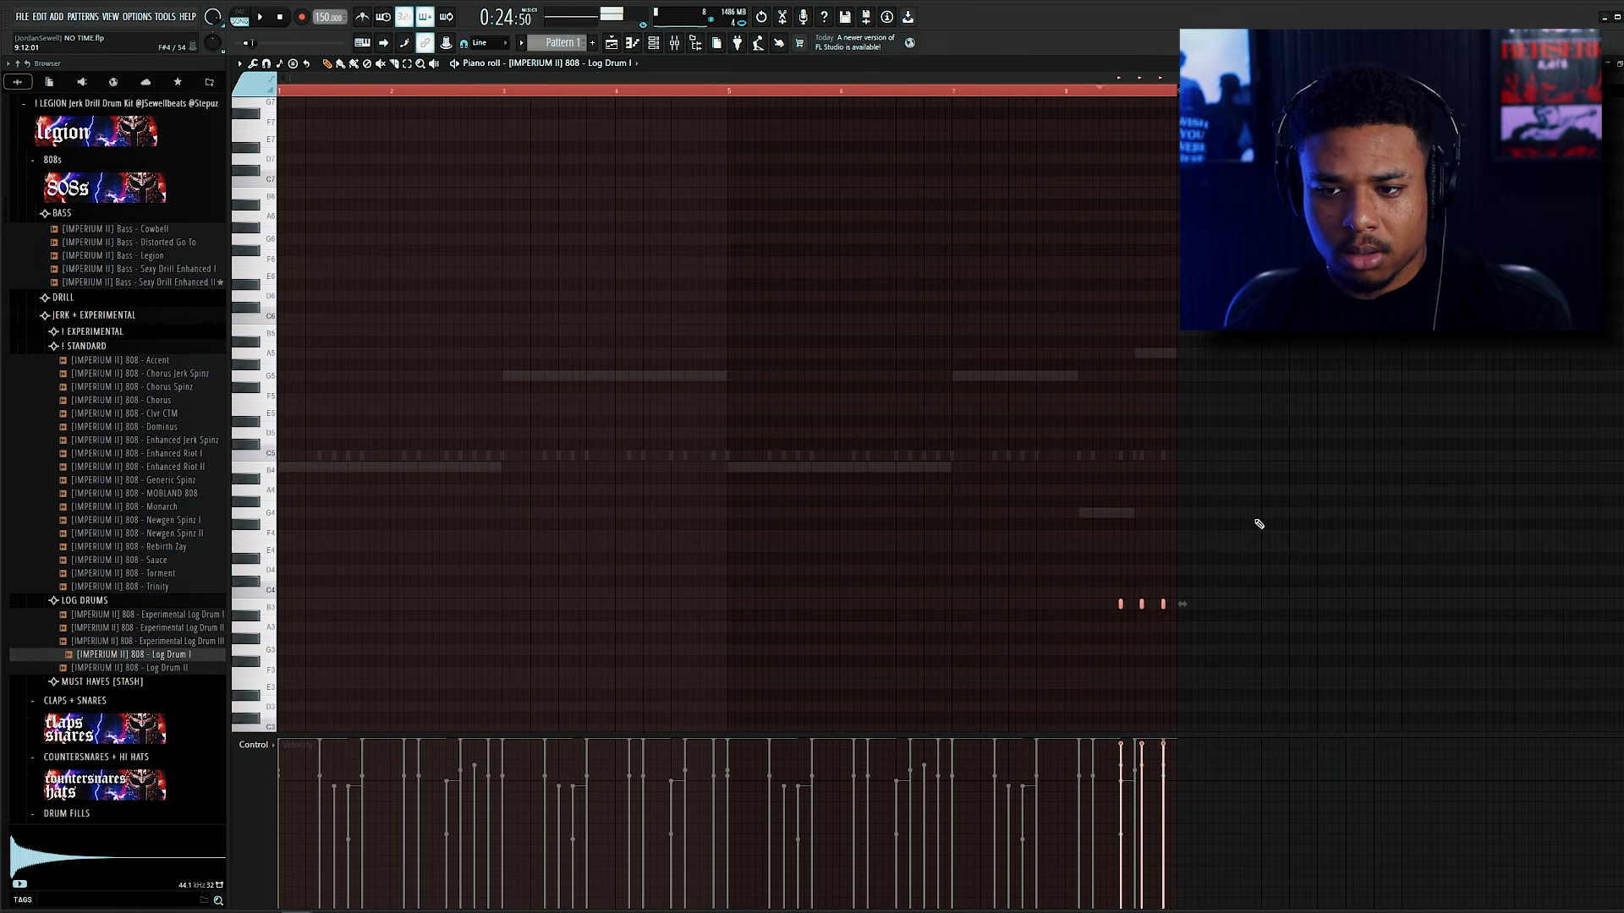
key(space)
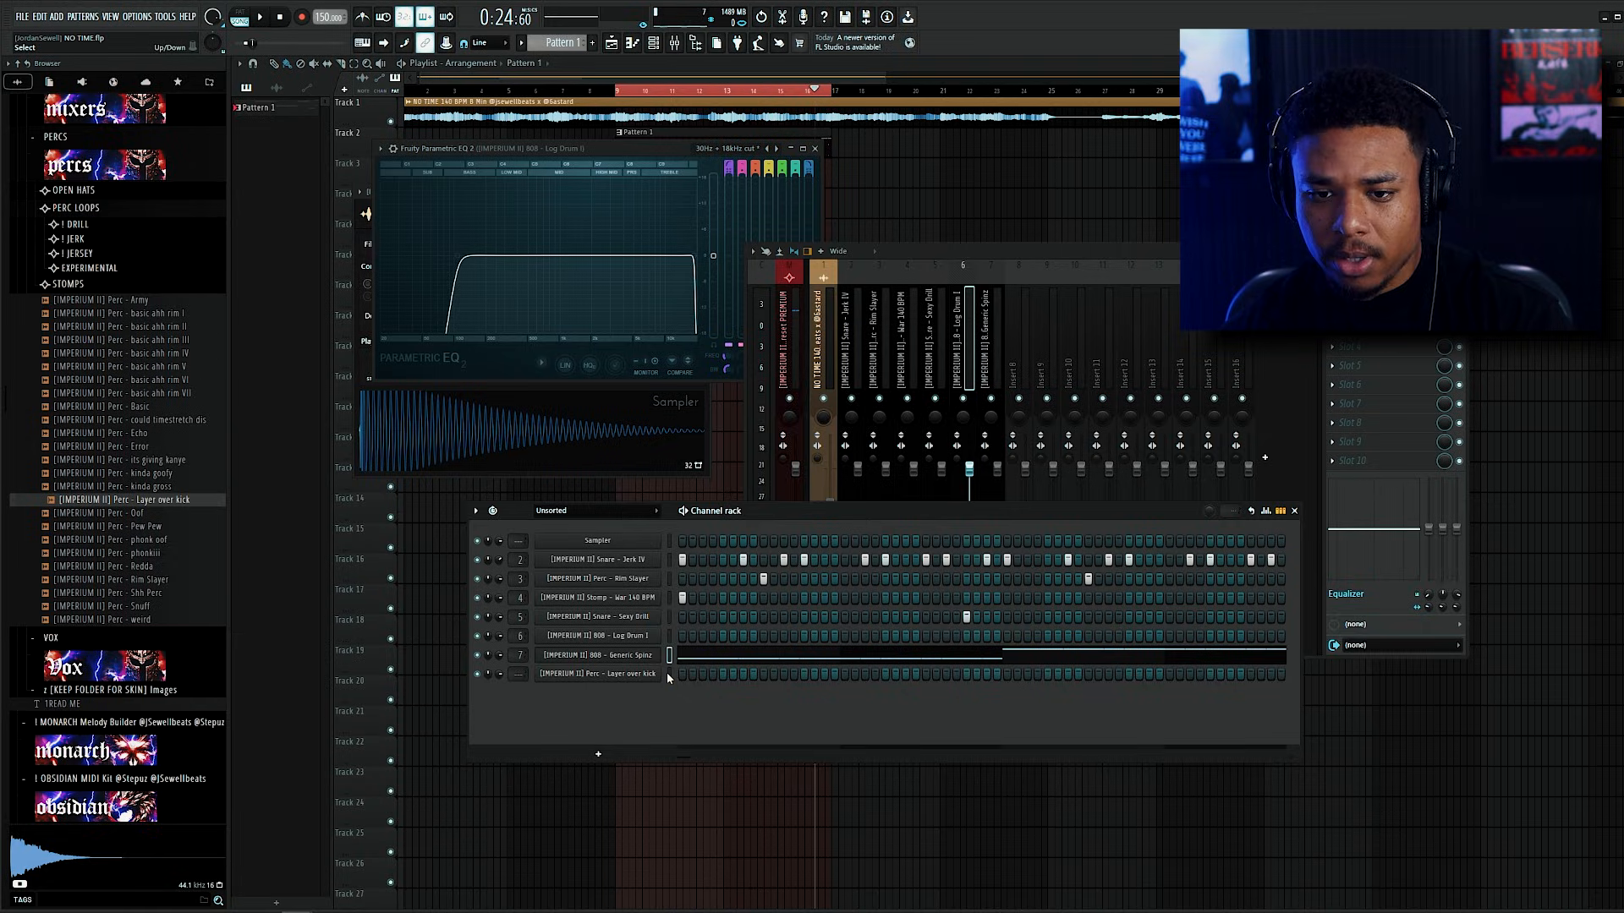
Step: Paste the 808 - Generic Spinz rhythm into the Perc - Layer over kick channel and line up its notes on C5
click(667, 673)
key(ctrl+v)
click(725, 673)
key(shift+Up)
drag(455, 133, 741, 175)
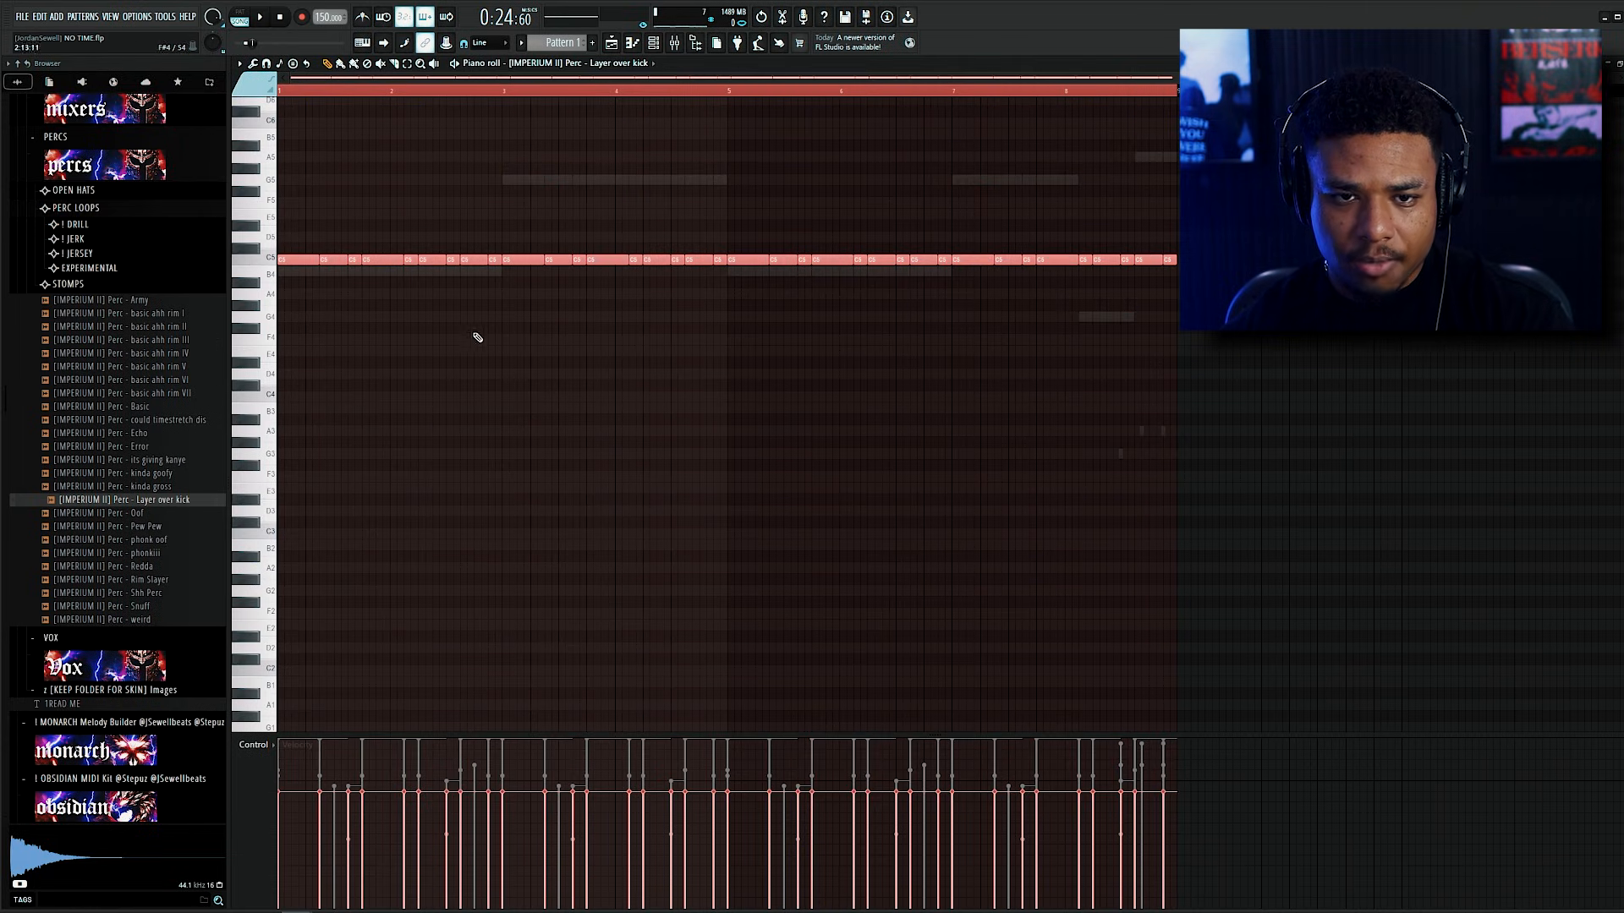
Step: Thin out the Perc - Layer over kick rhythm by deleting extra notes in bars 4 and 6
scroll(440, 336, up, 3)
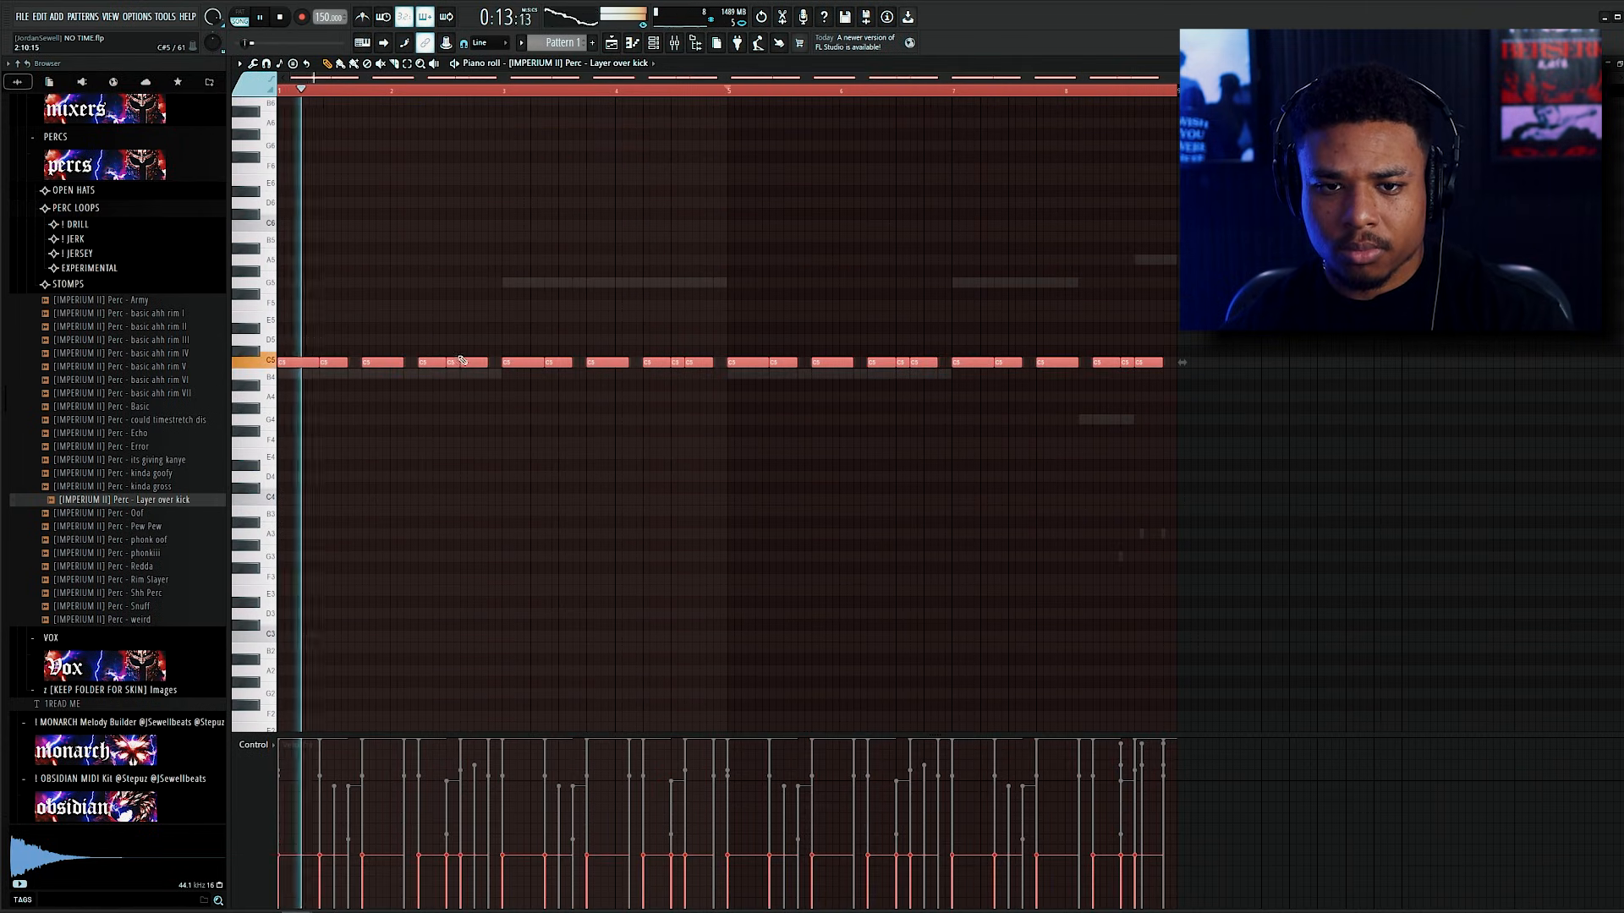
key(ctrl+d)
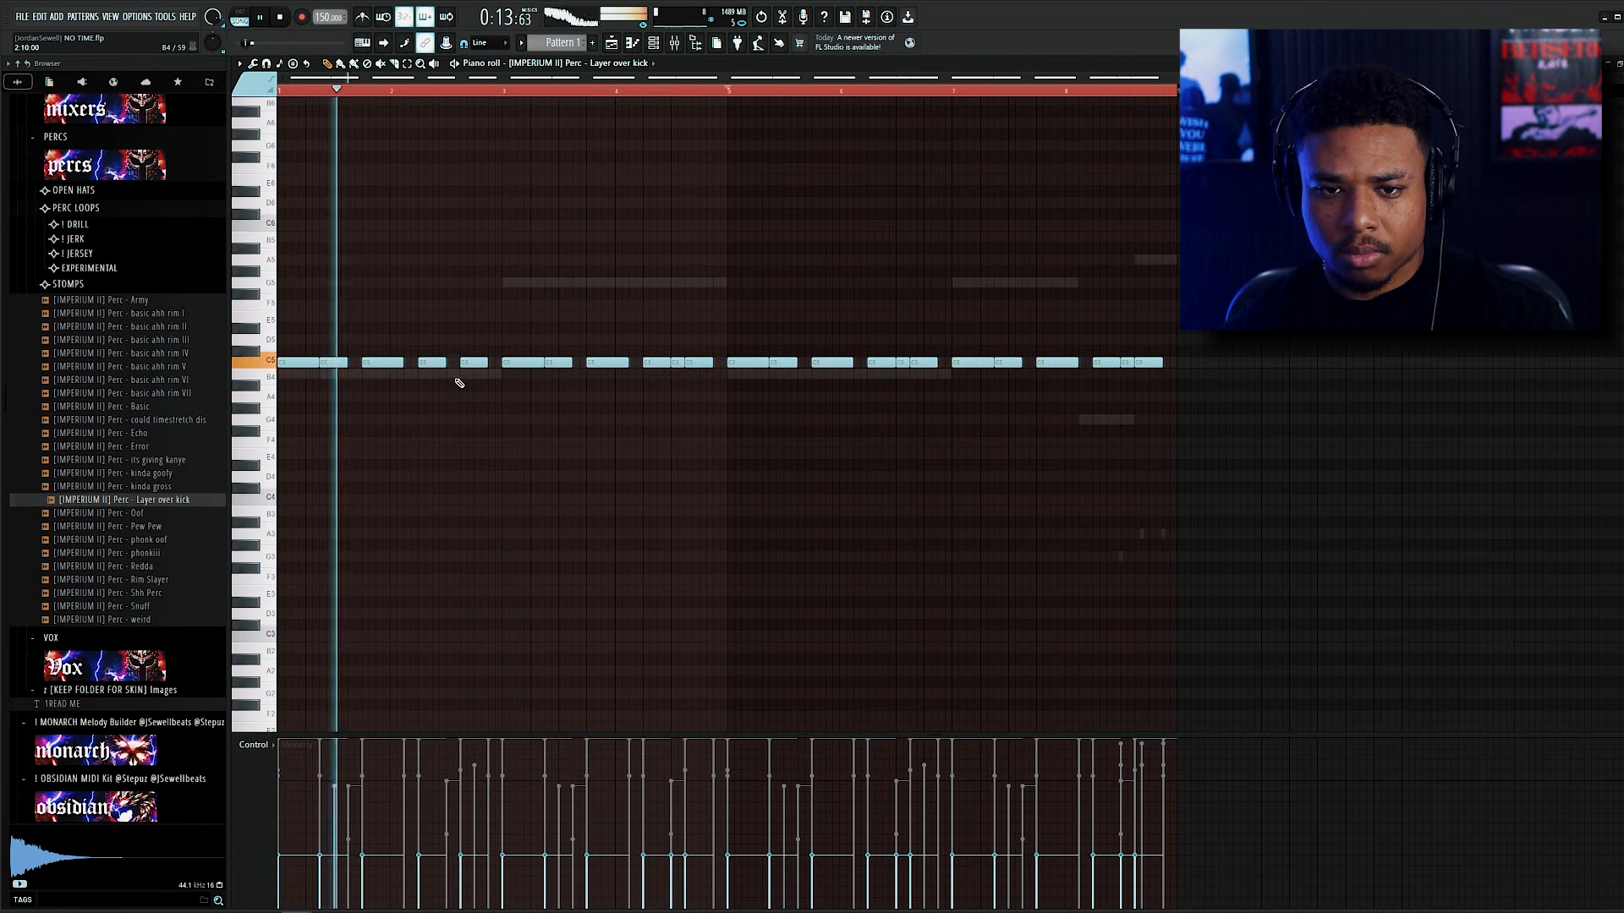
right_click(902, 361)
right_click(674, 362)
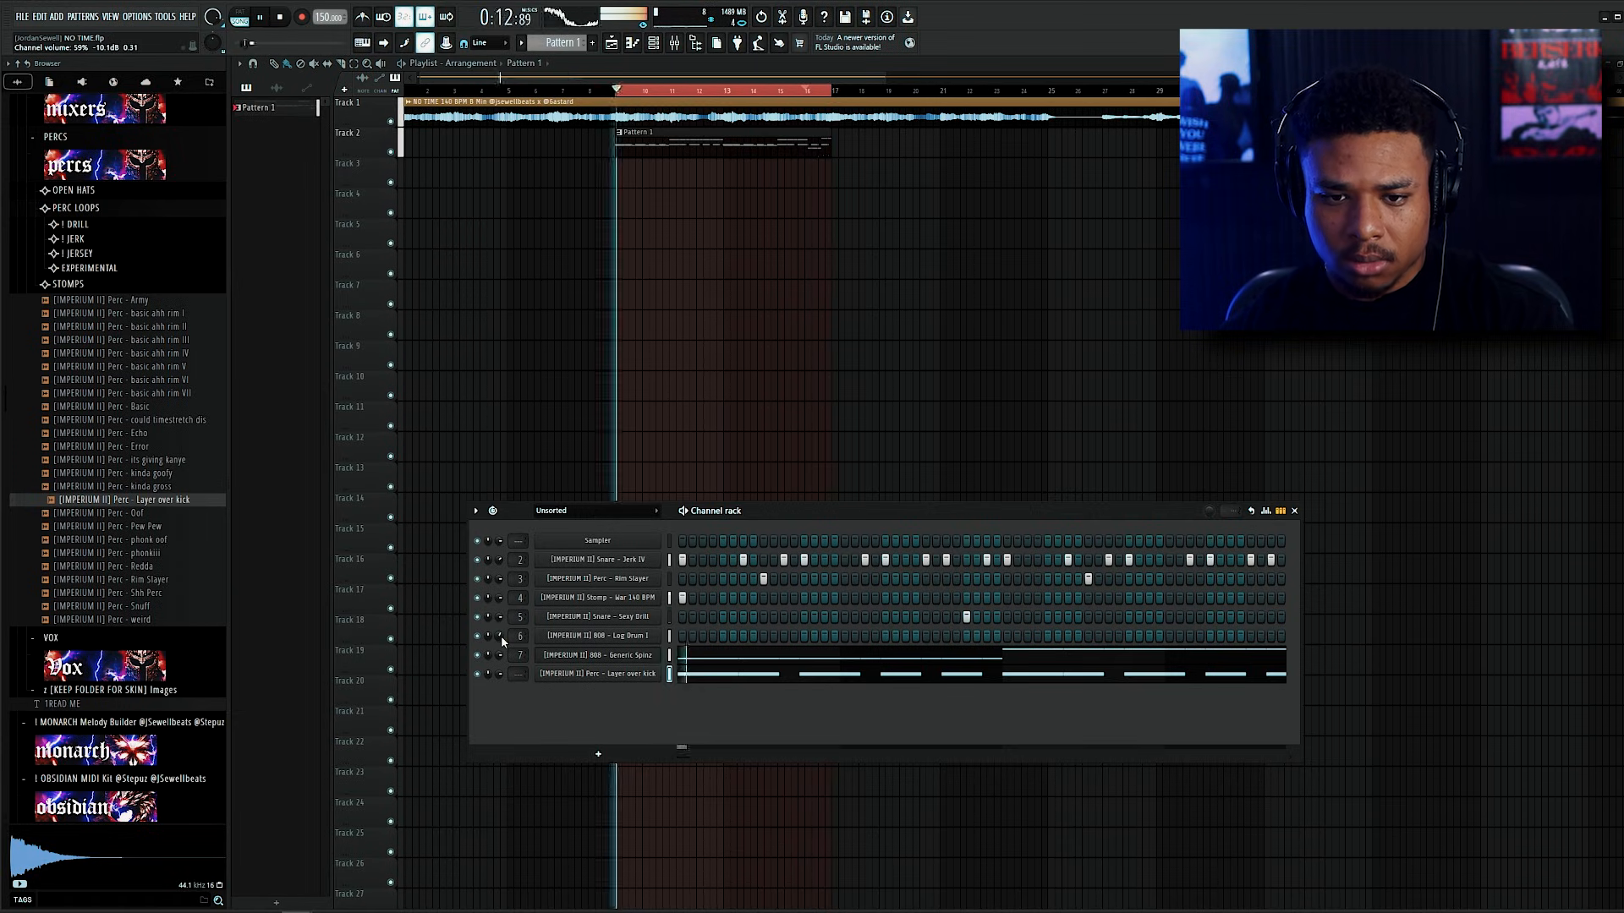
Step: Open the Snare - Sexy Drill steps in the piano roll and pan its closing notes alternately left and right
key(space)
right_click(621, 618)
click(693, 616)
drag(1255, 287, 1085, 413)
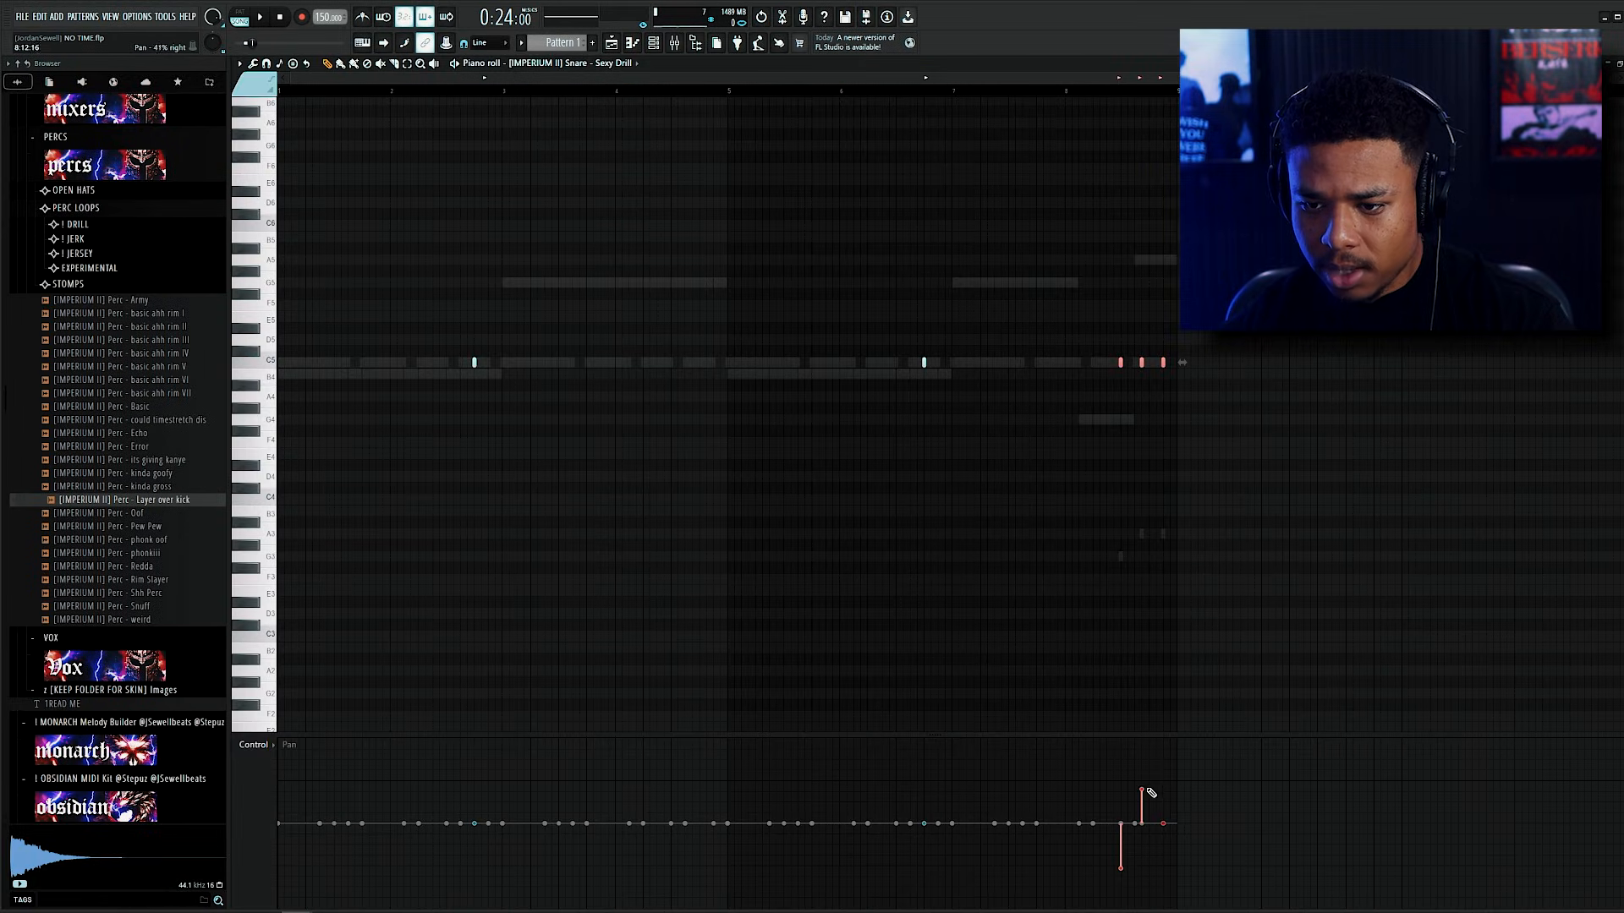
key(space)
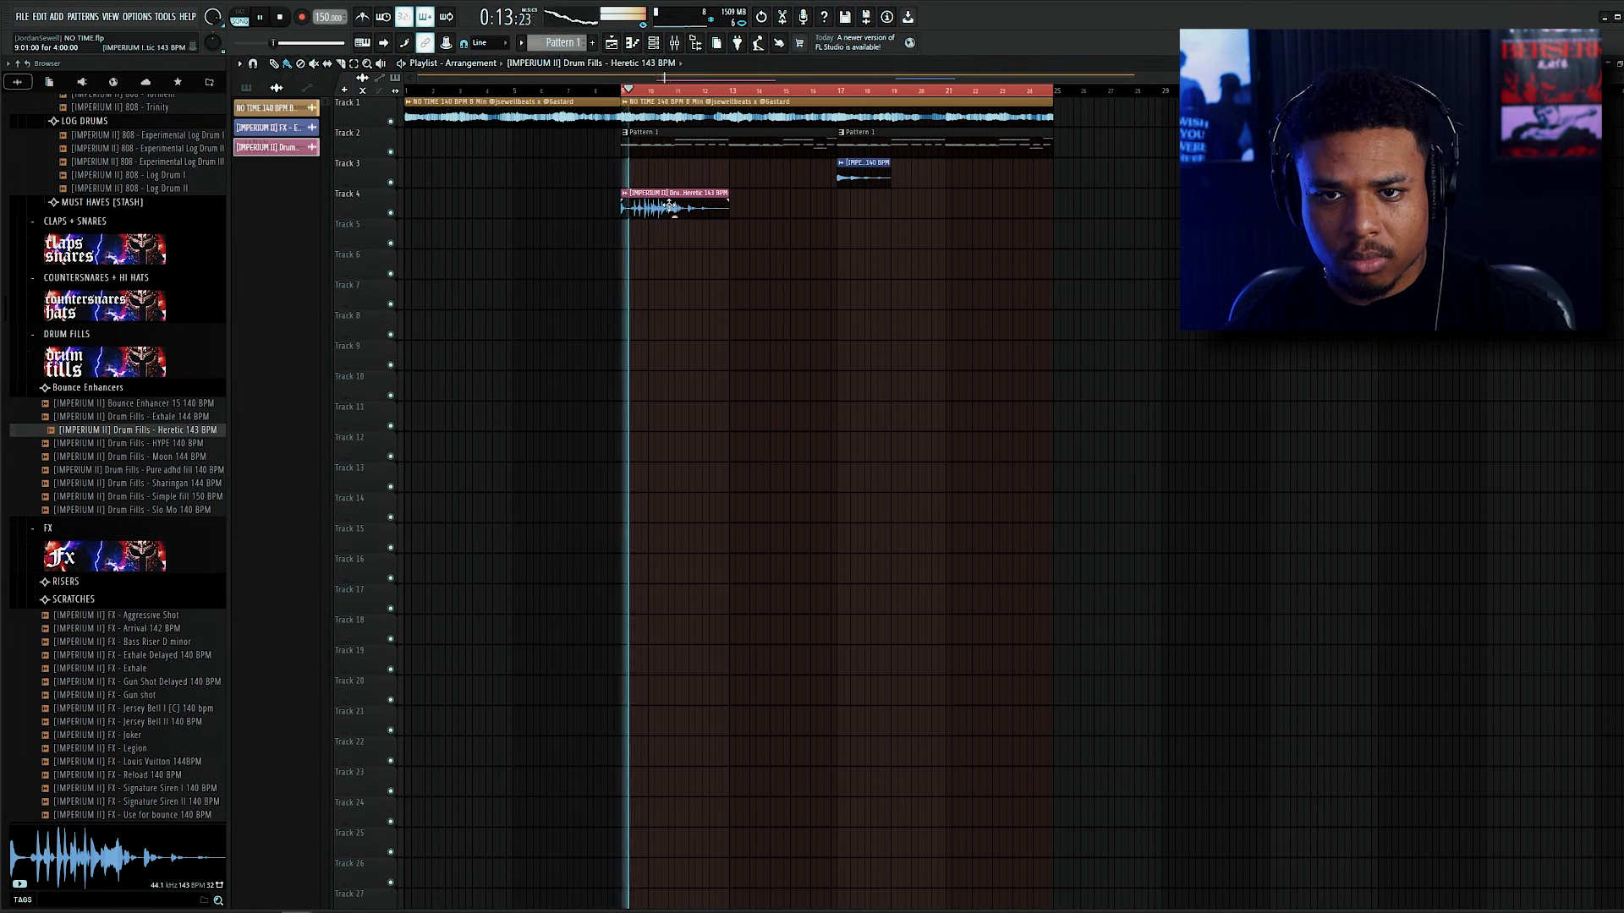
Step: Lower the Drum Fills - Heretic clip's volume to 61% and cut the clip on Track 4 so it starts at bar 11
double_click(670, 208)
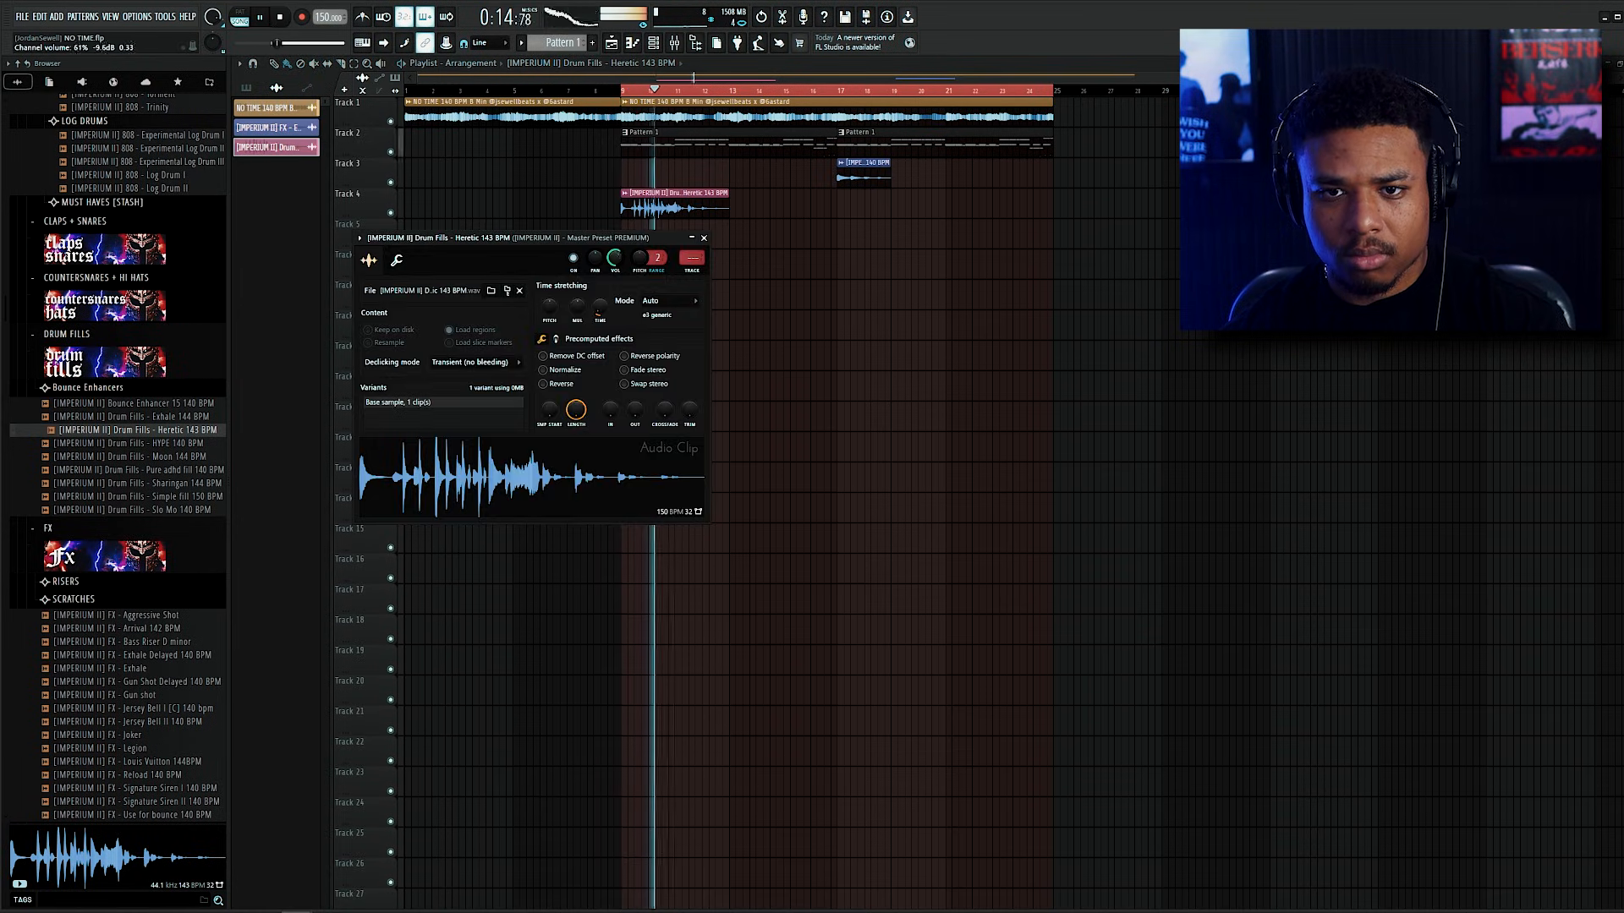
click(704, 238)
scroll(670, 224, up, 5)
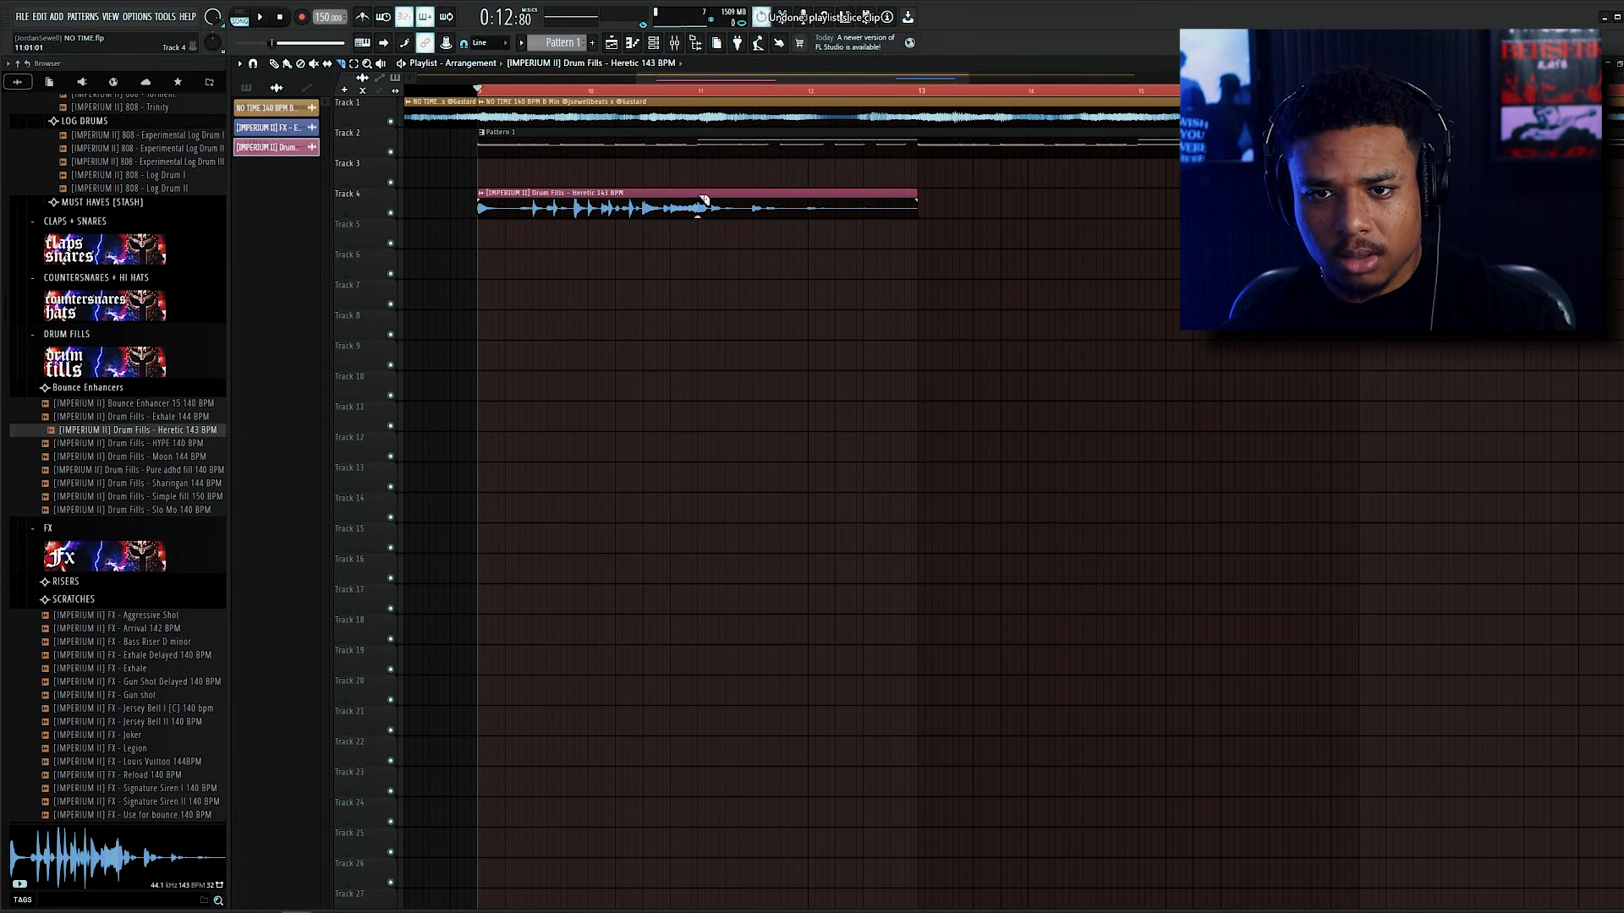
scroll(703, 223, down, 5)
key(space)
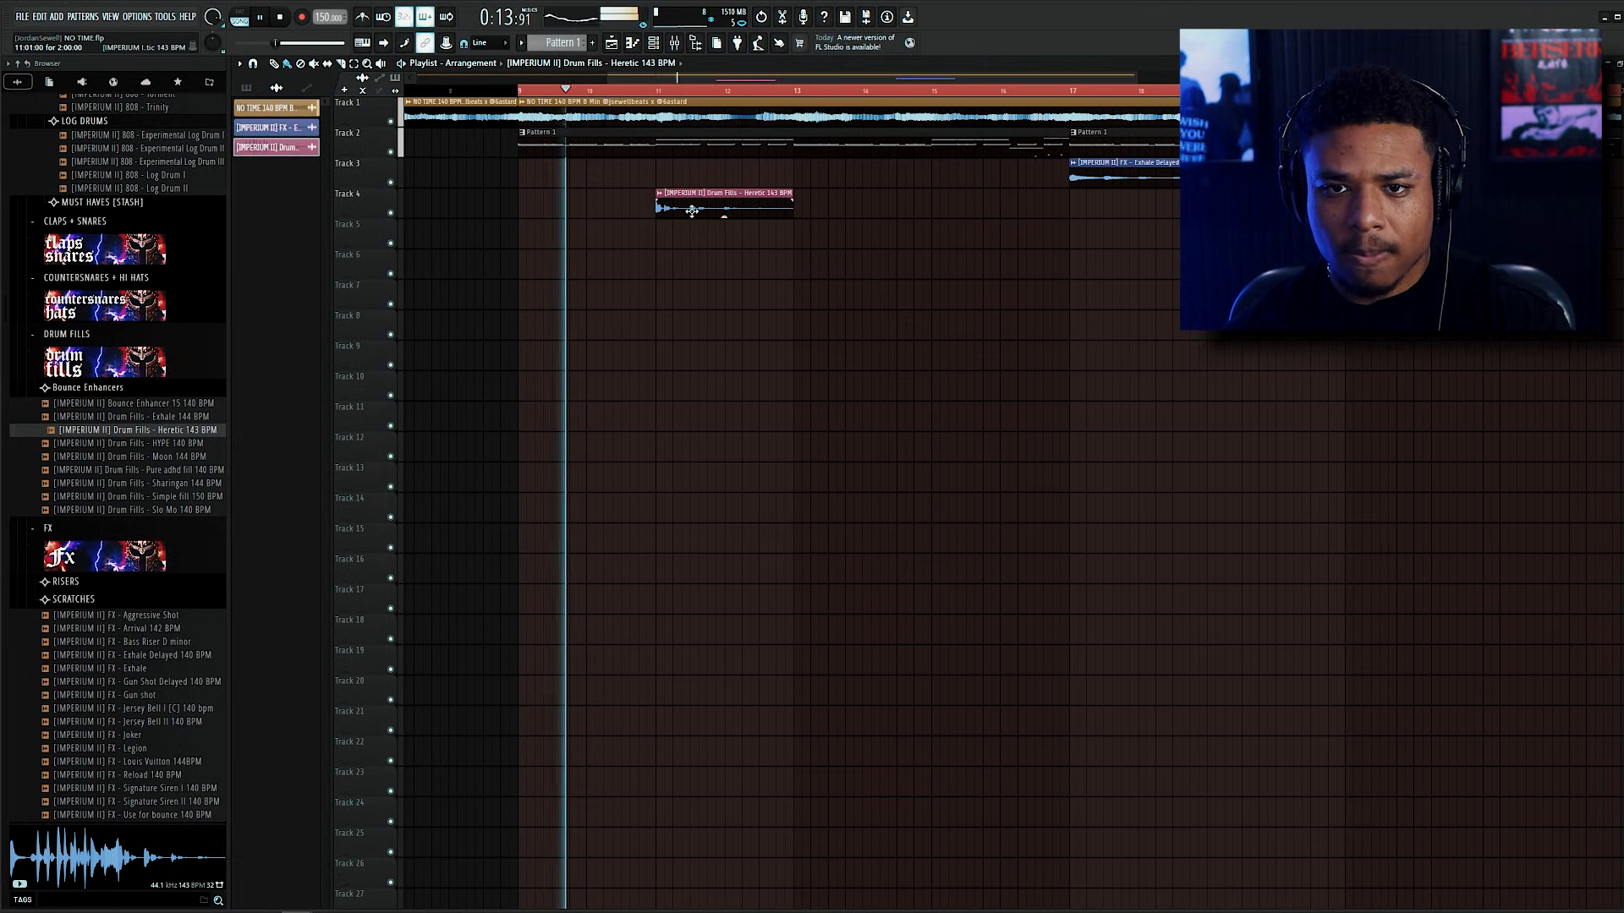
Step: Set the Drum Fills - Heretic volume to 34%, trim its clip to one bar and place a copy at bar 15
double_click(701, 195)
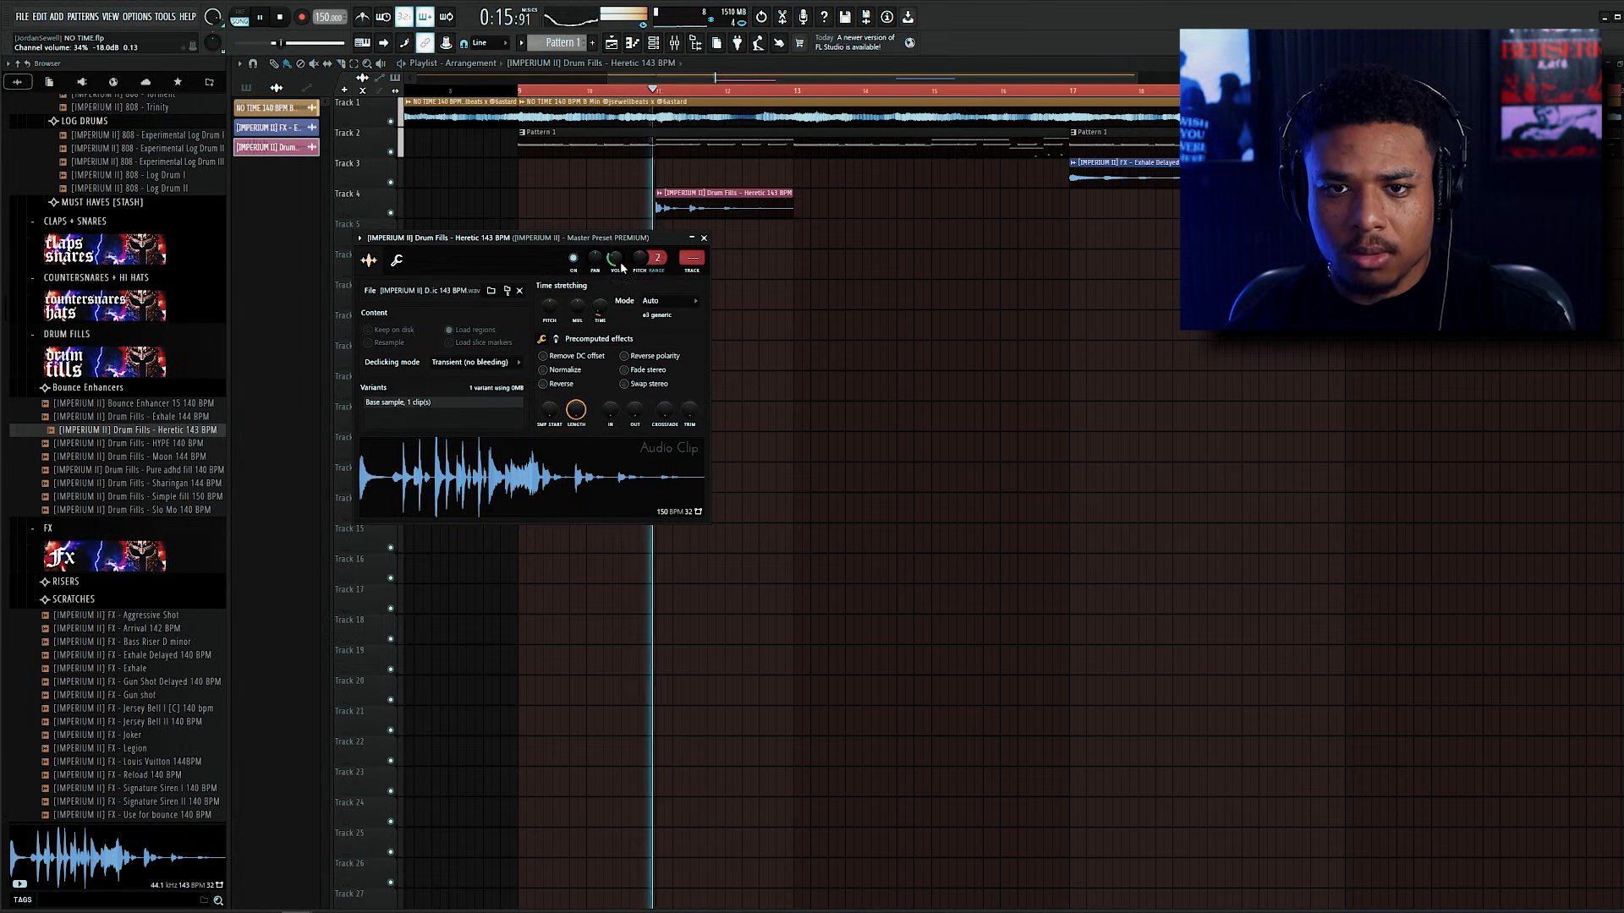
click(704, 238)
drag(754, 211, 1029, 210)
click(727, 185)
key(space)
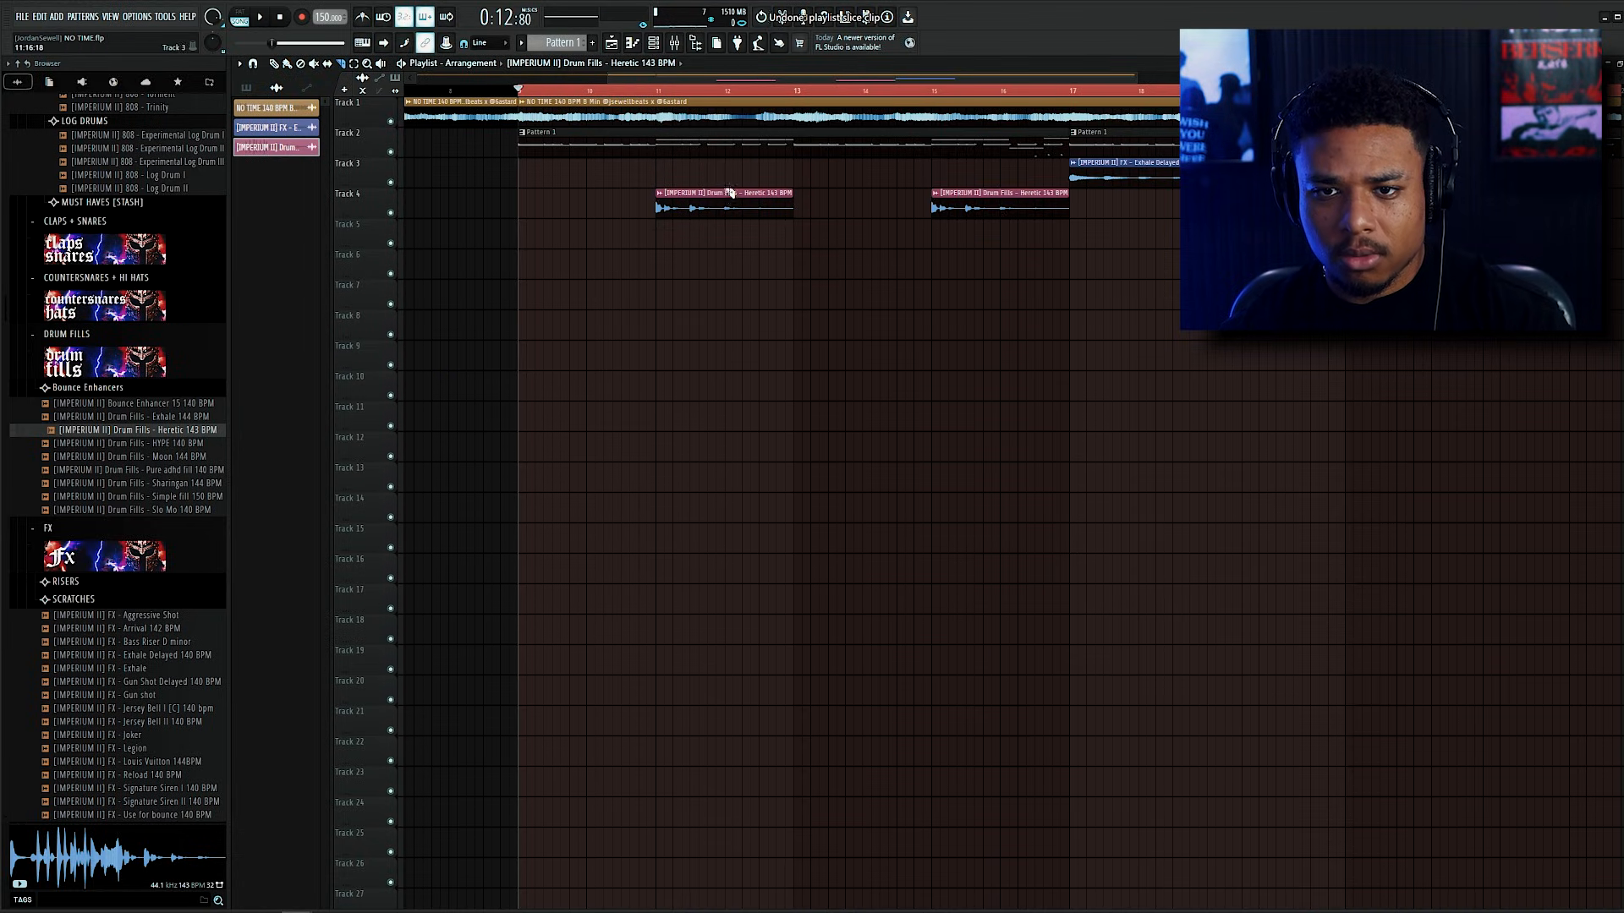
right_click(973, 205)
key(space)
drag(689, 209, 940, 208)
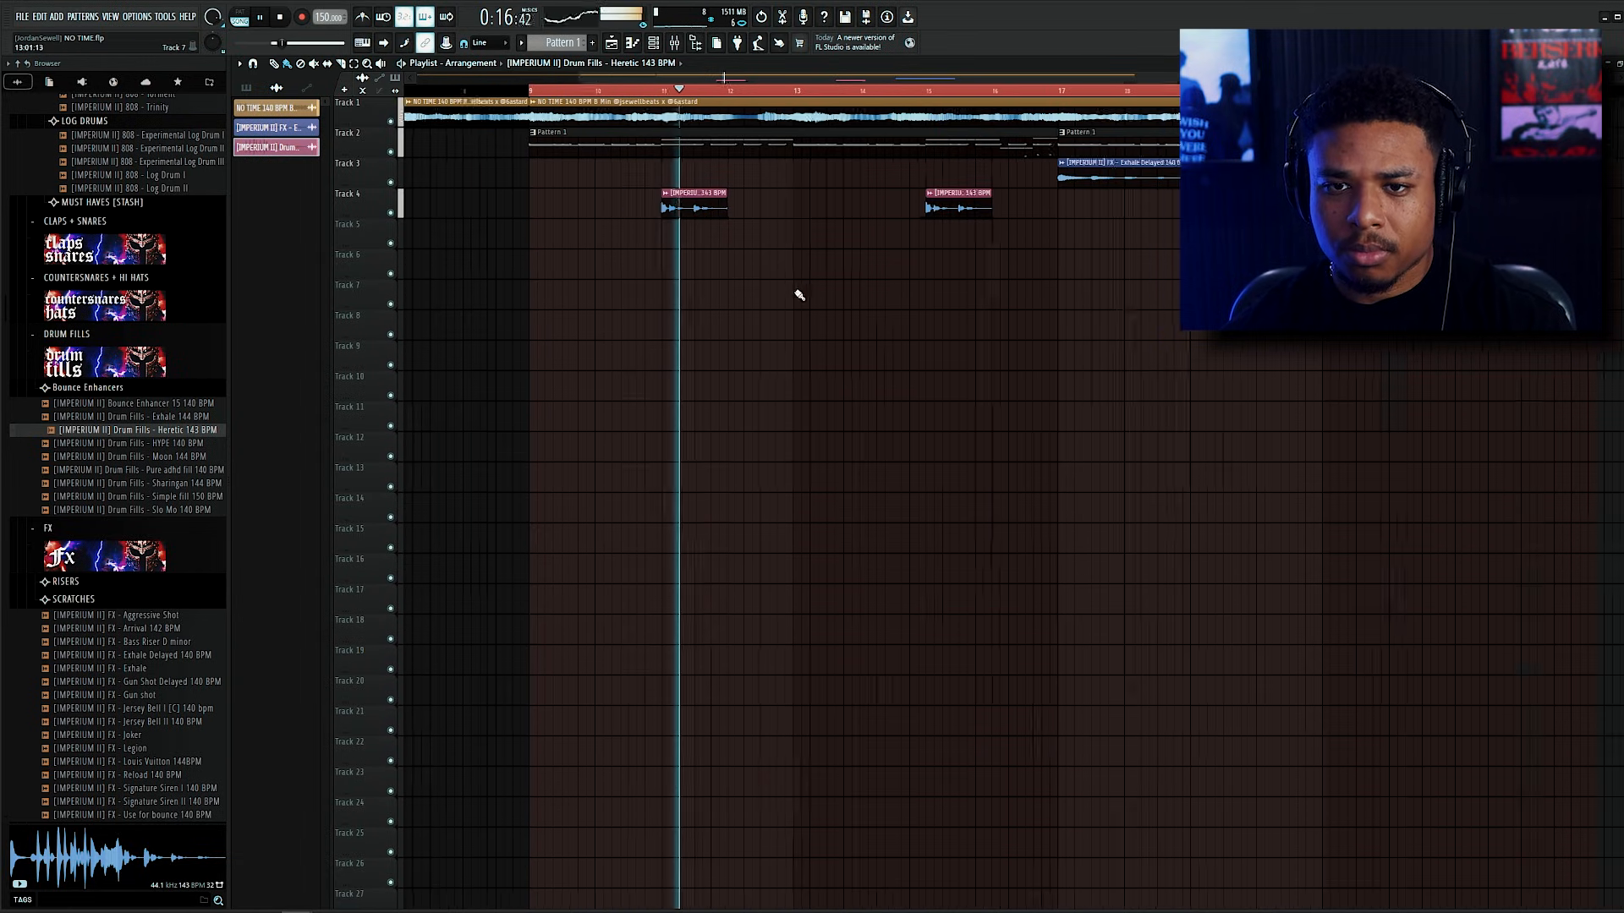
Step: Fine-tune the Drum Fills - Heretic channel level and repeat its one-bar clips at bars 19 and 23
scroll(799, 295, down, 2)
double_click(762, 208)
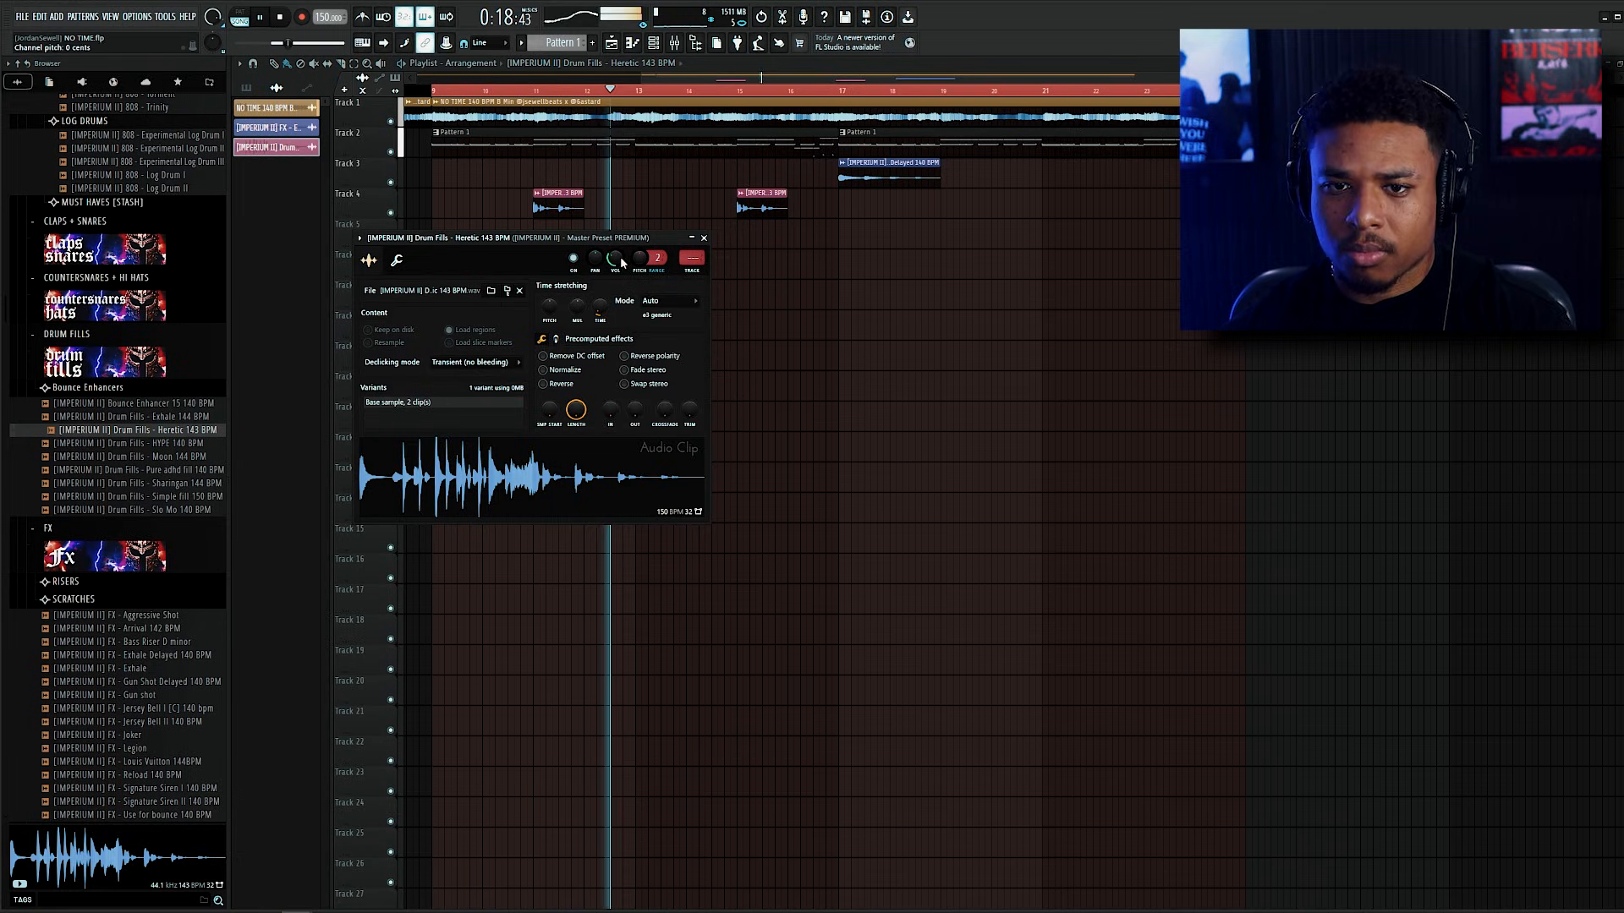
drag(631, 244, 635, 267)
drag(957, 266, 542, 209)
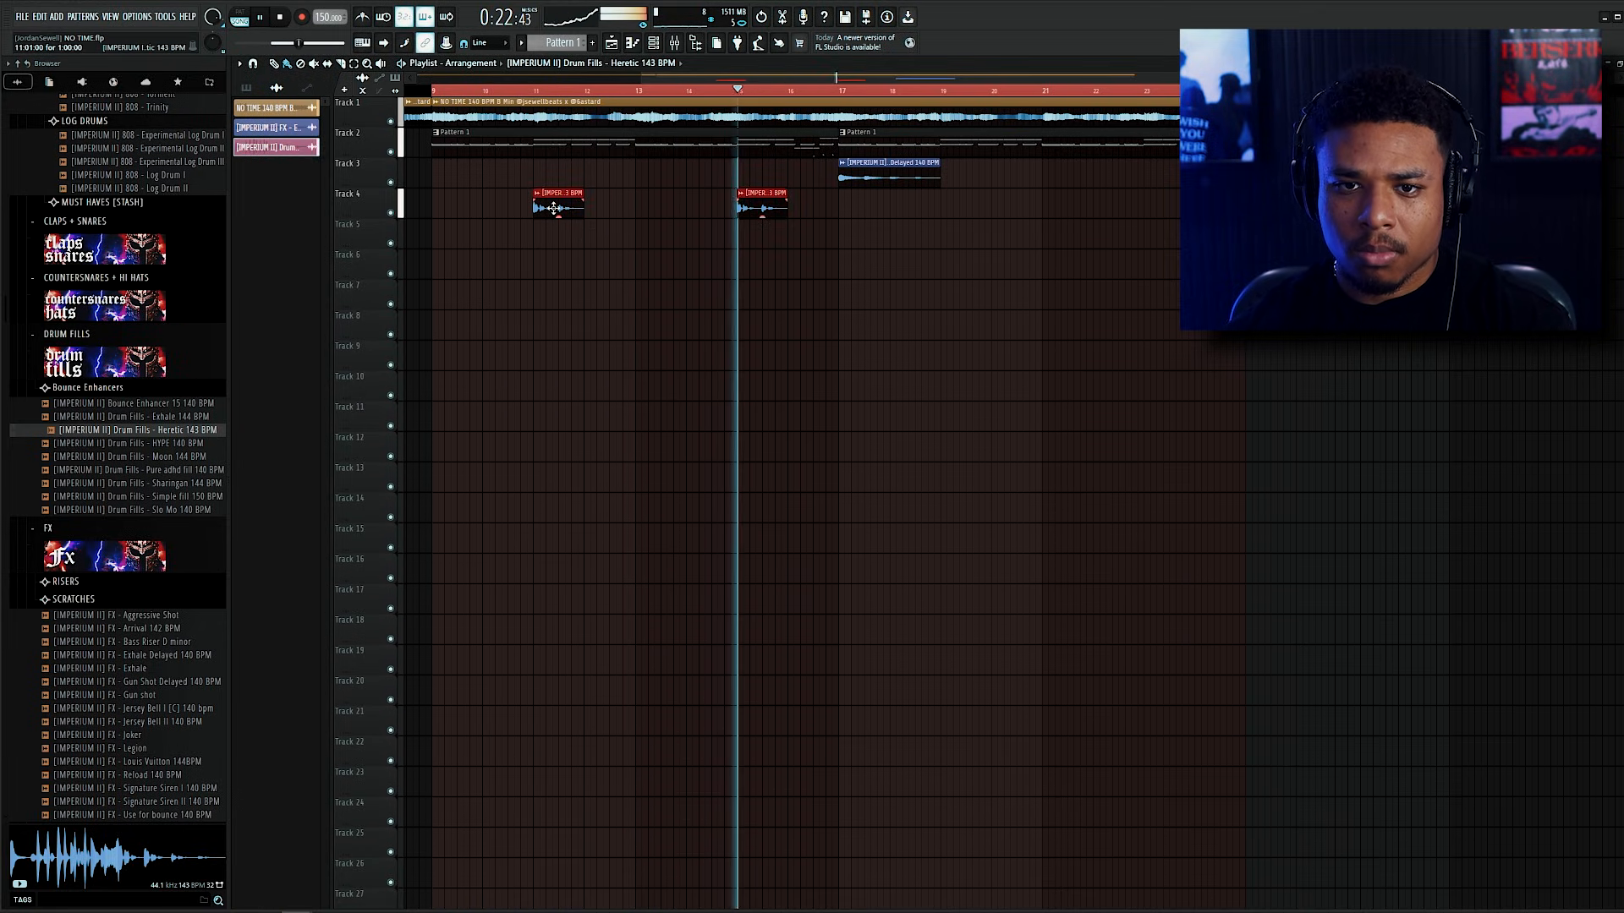
ctrl+click(869, 229)
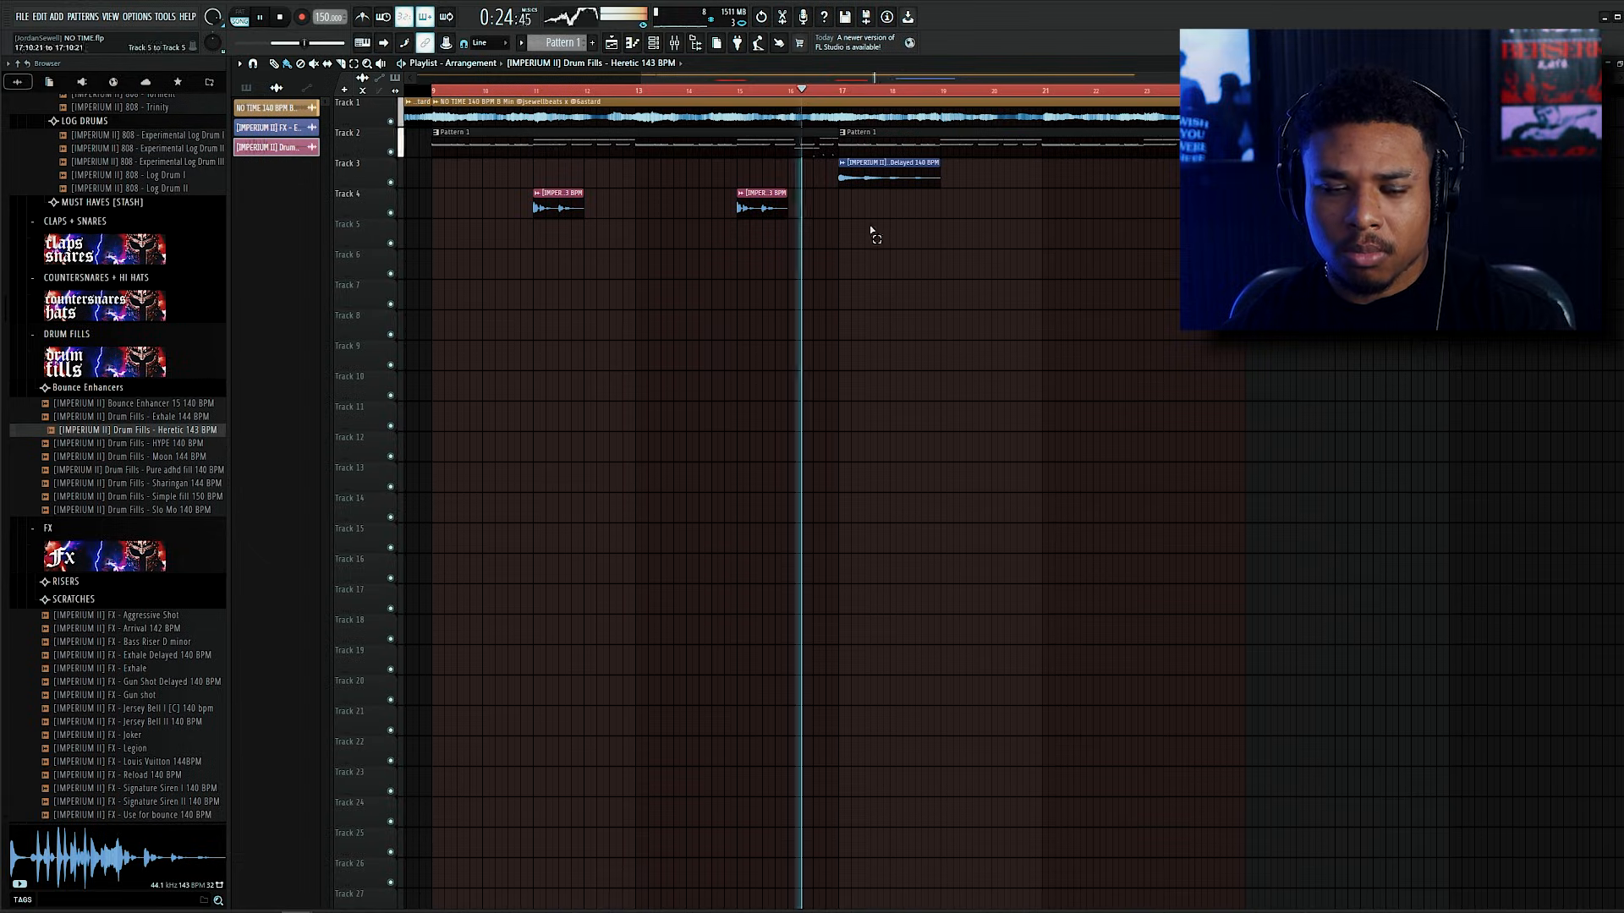
drag(1158, 277, 466, 192)
double_click(562, 203)
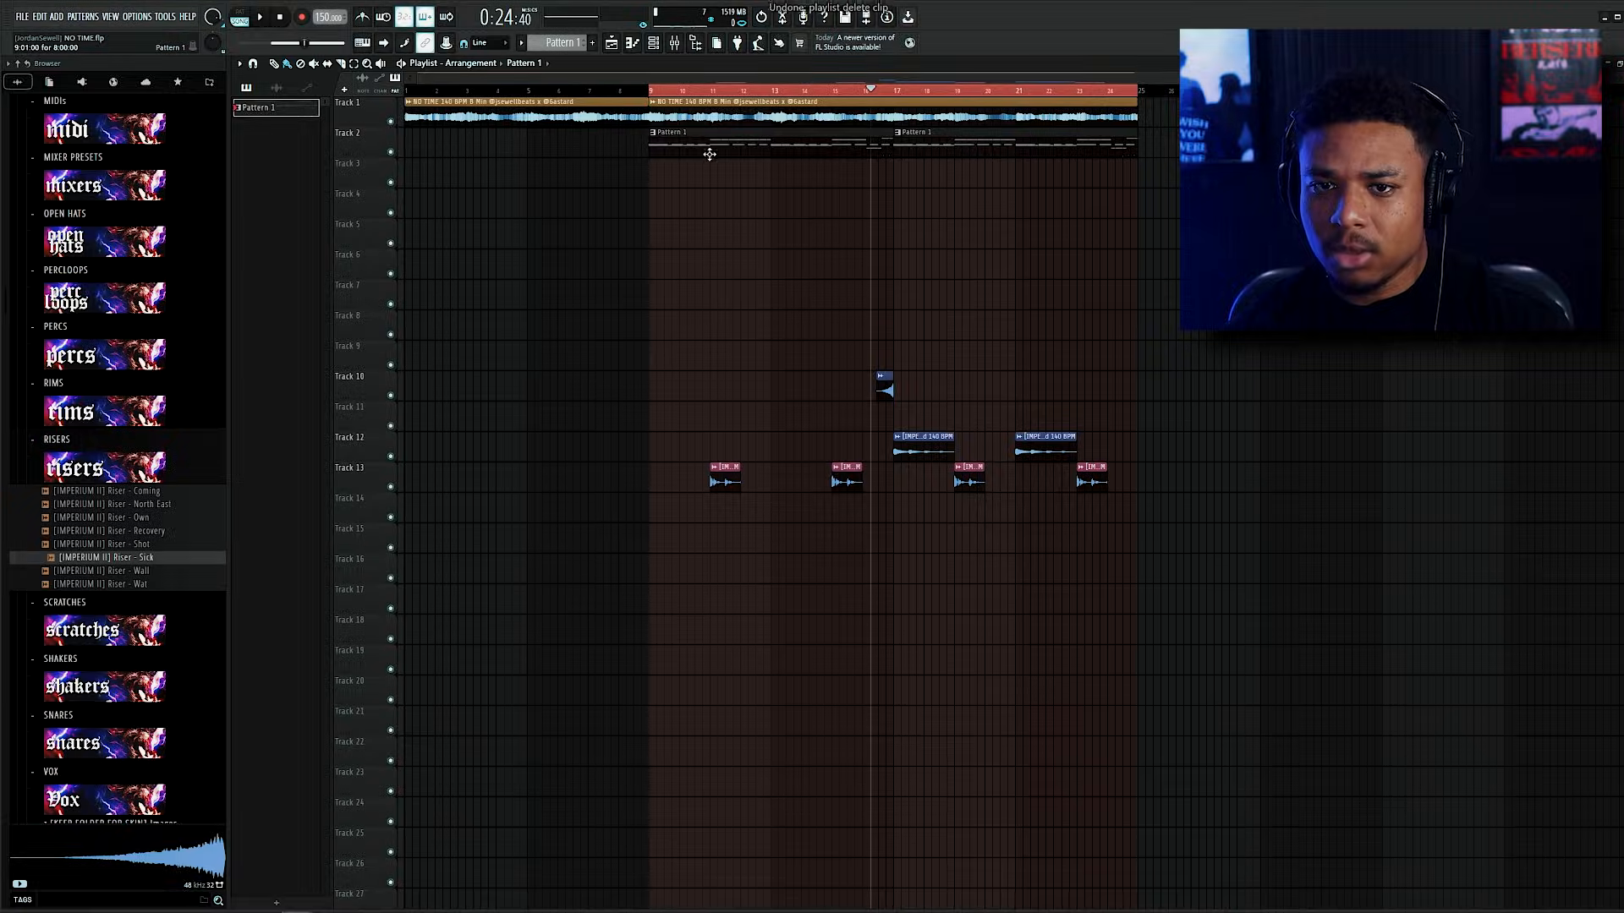
Step: Delete both Pattern 1 clips, split the pattern by channel and lay the resulting patterns over Tracks 2 to 8 from bars 9 and 17
right_click(713, 153)
right_click(1036, 153)
click(570, 50)
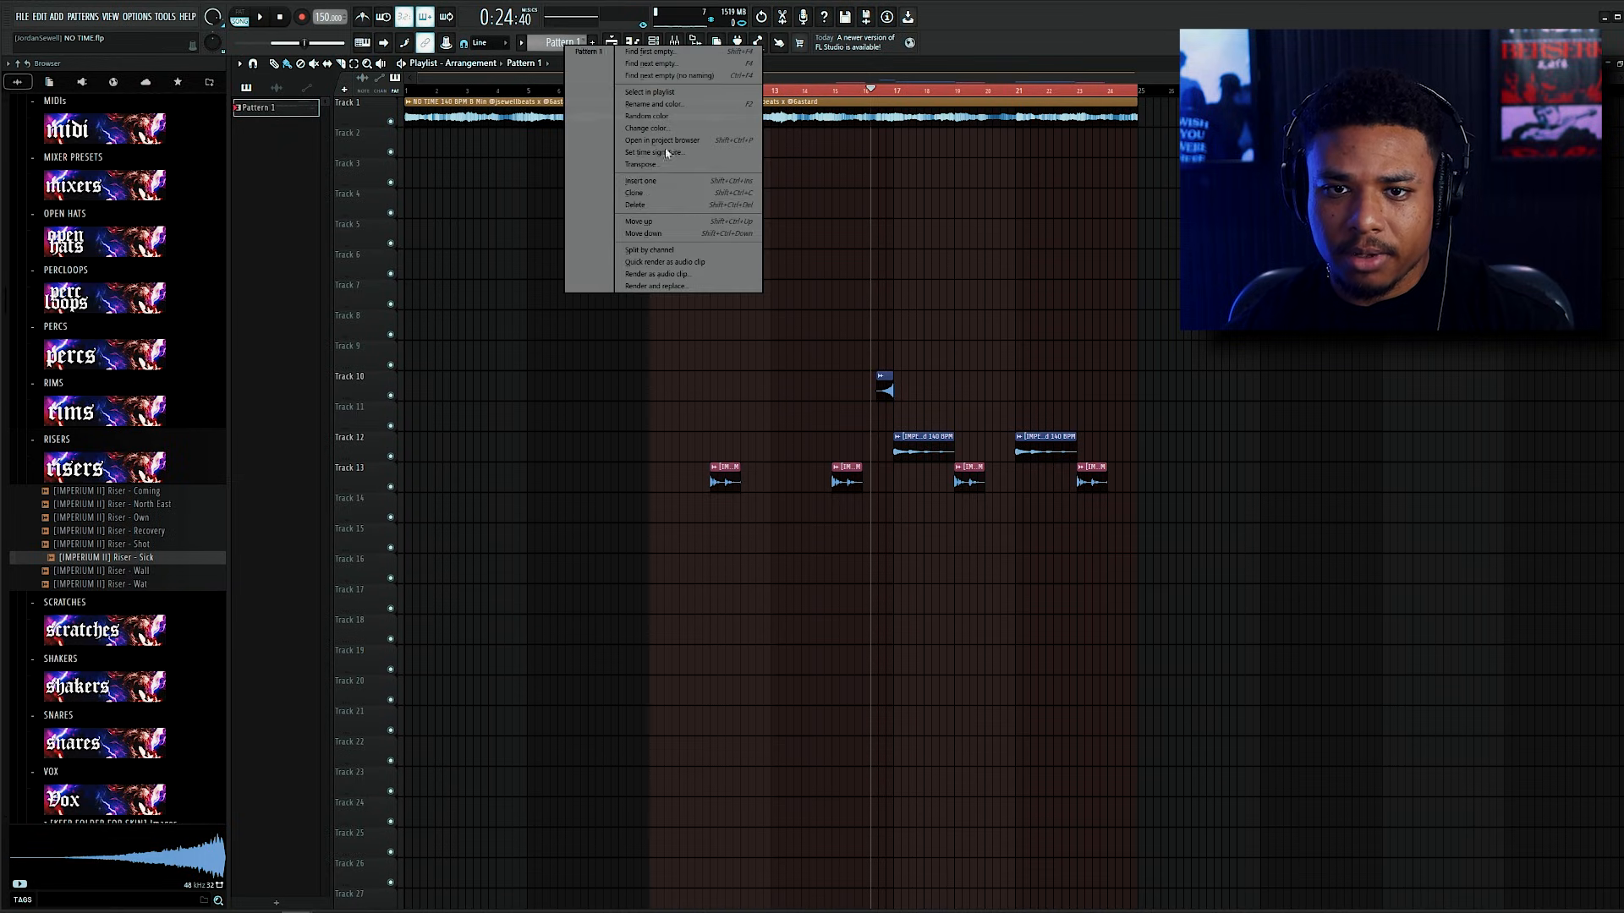
click(663, 251)
drag(300, 226, 652, 153)
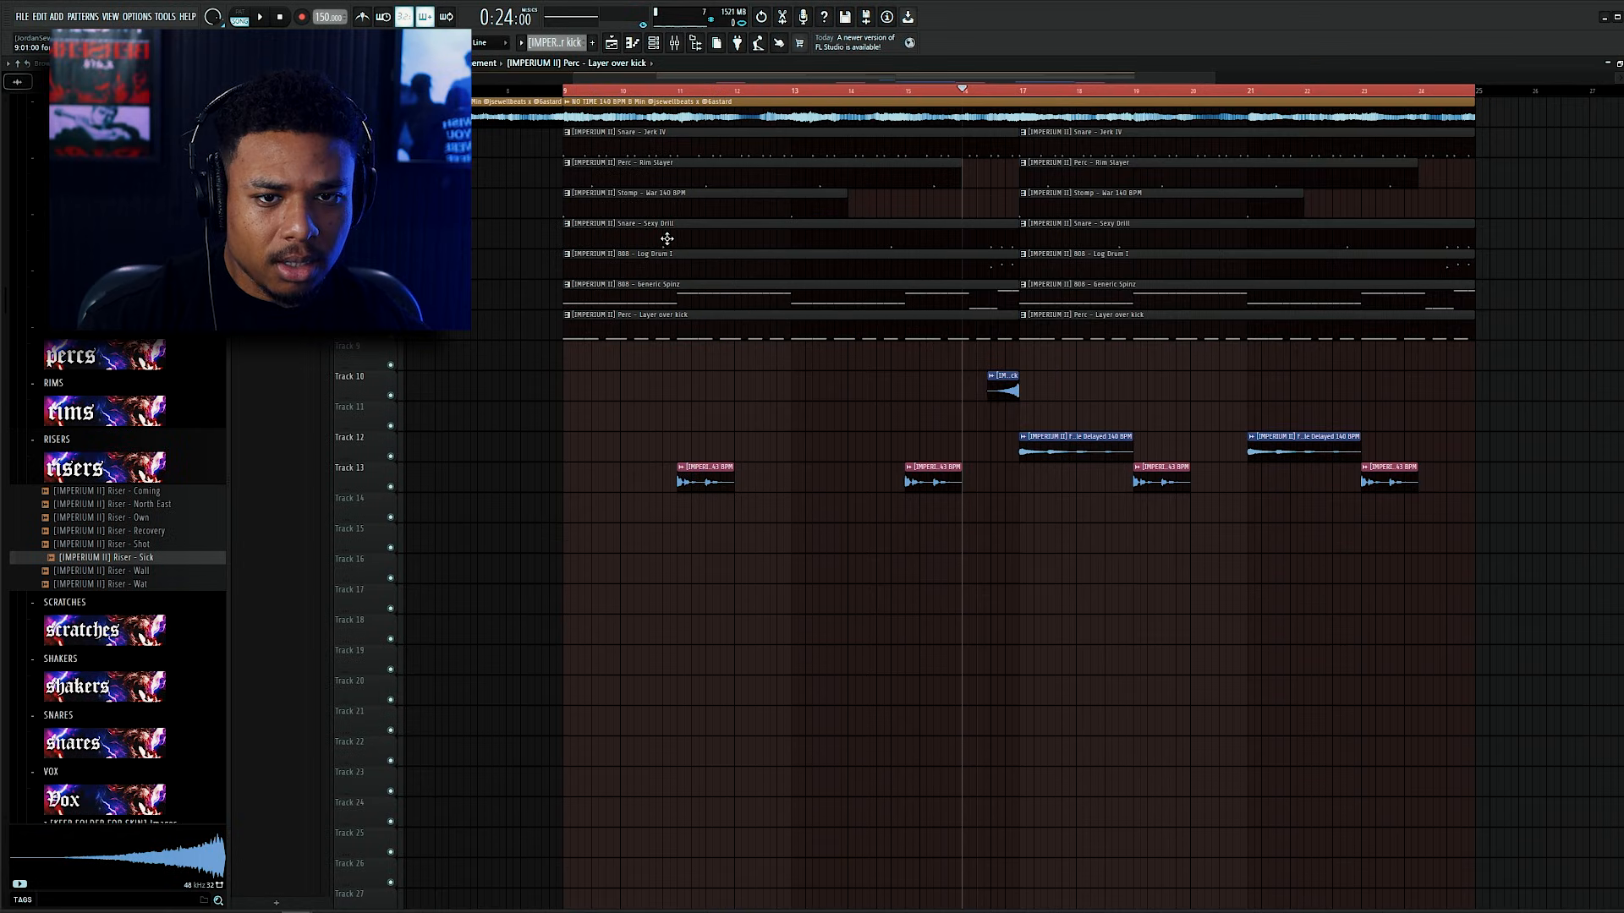
Step: Shorten the first 808 - Generic Spinz and Perc - Layer over kick clips just before bar 17 and play through the transition
scroll(1000, 257, up, 4)
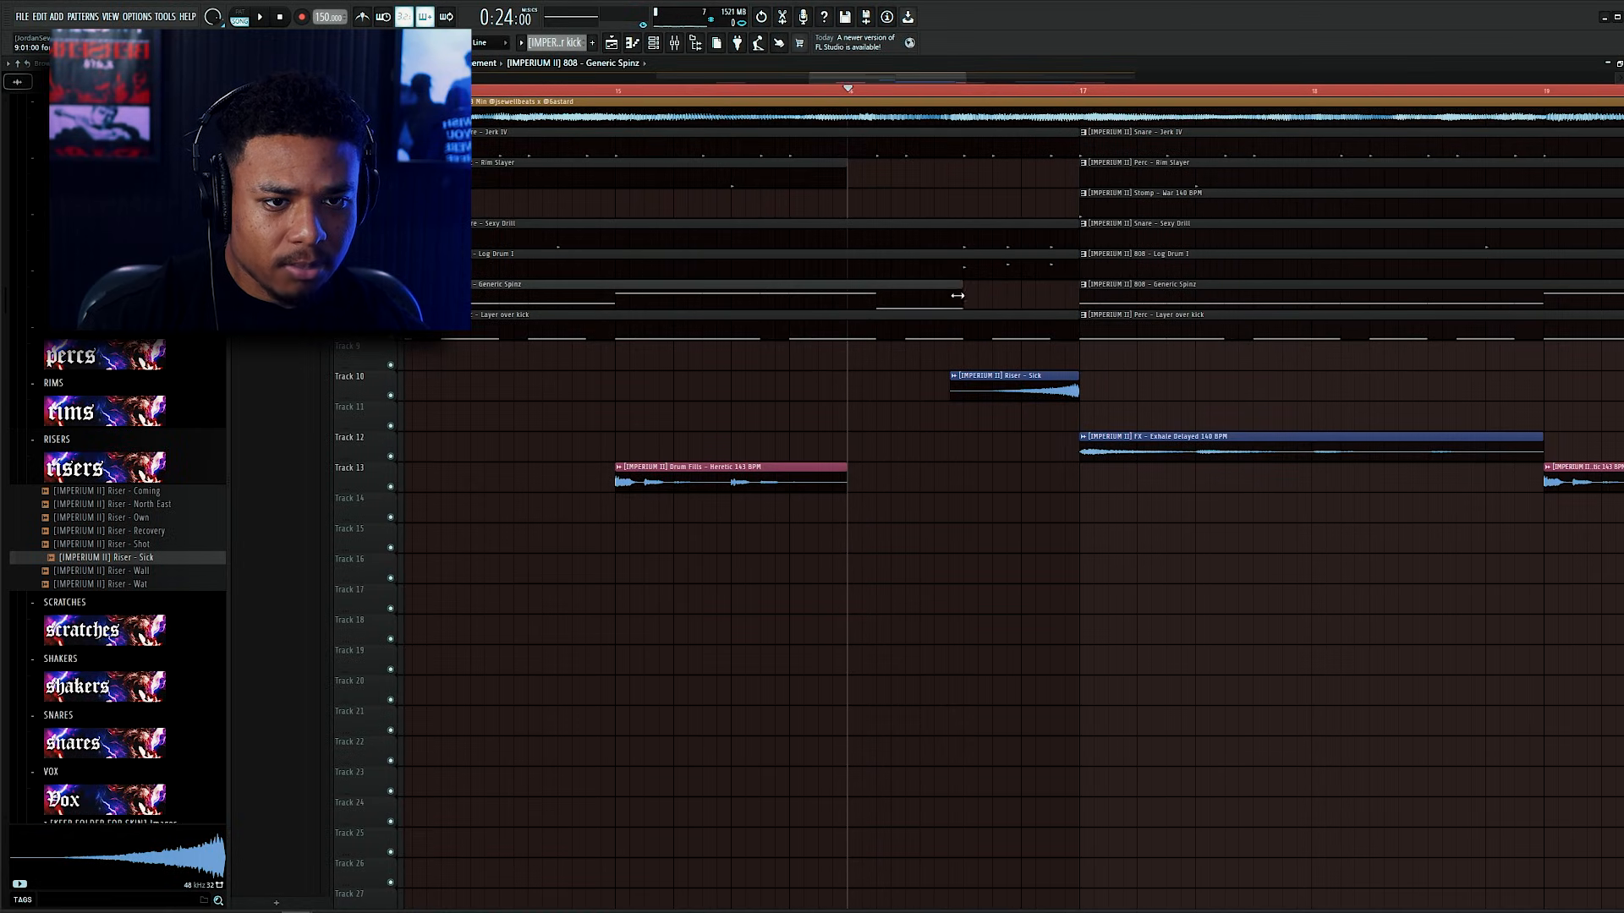
key(space)
scroll(1064, 317, down, 3)
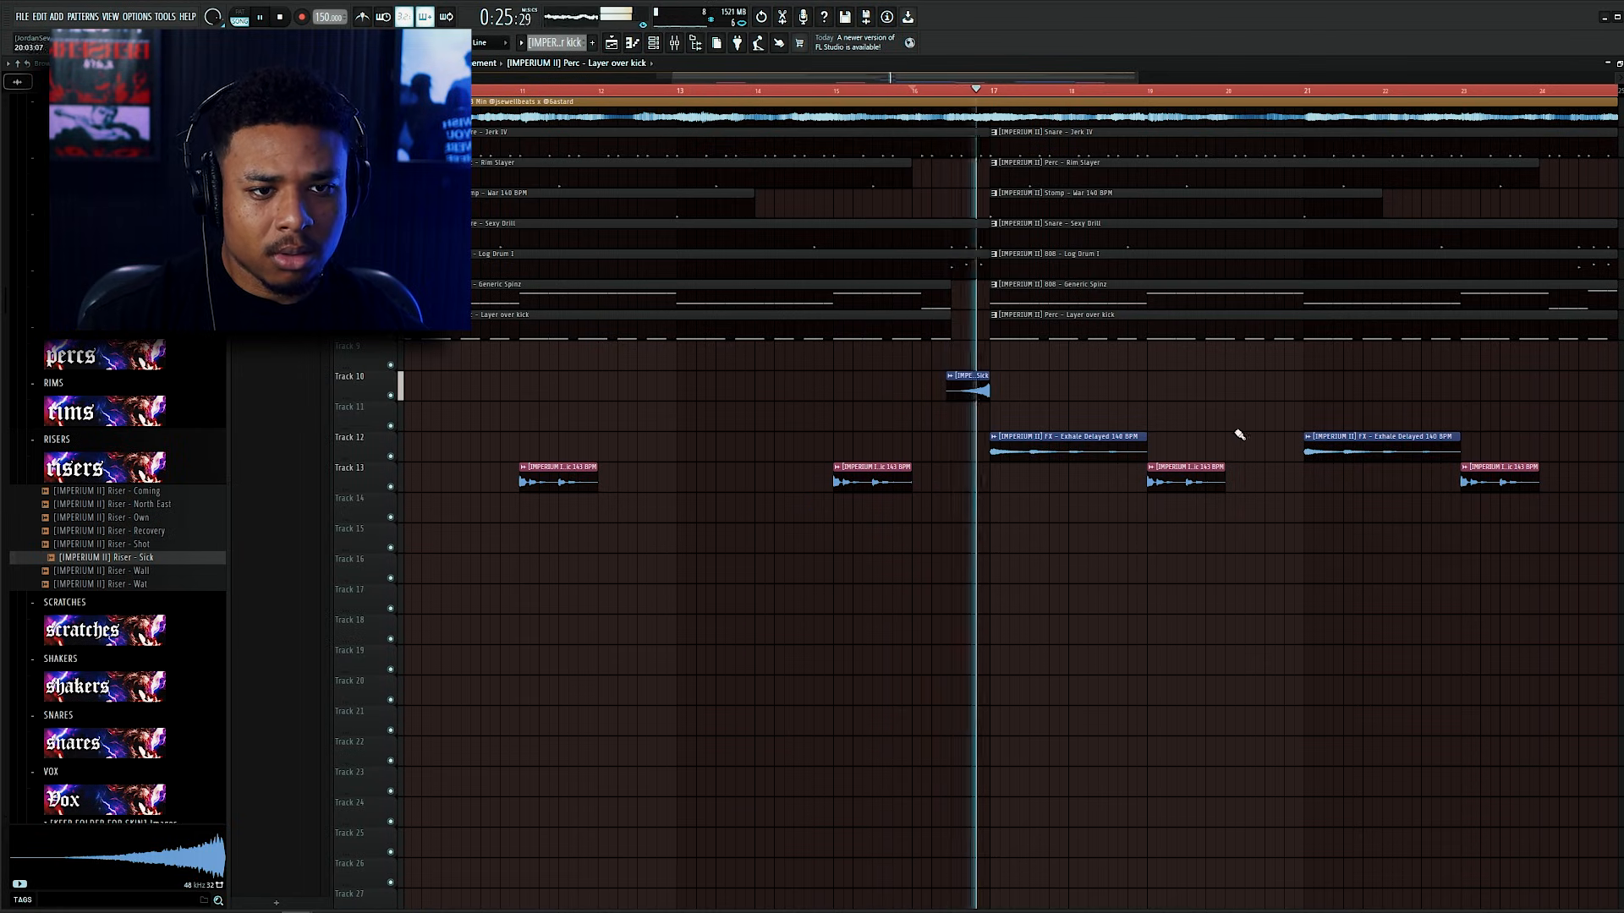
scroll(1167, 428, down, 3)
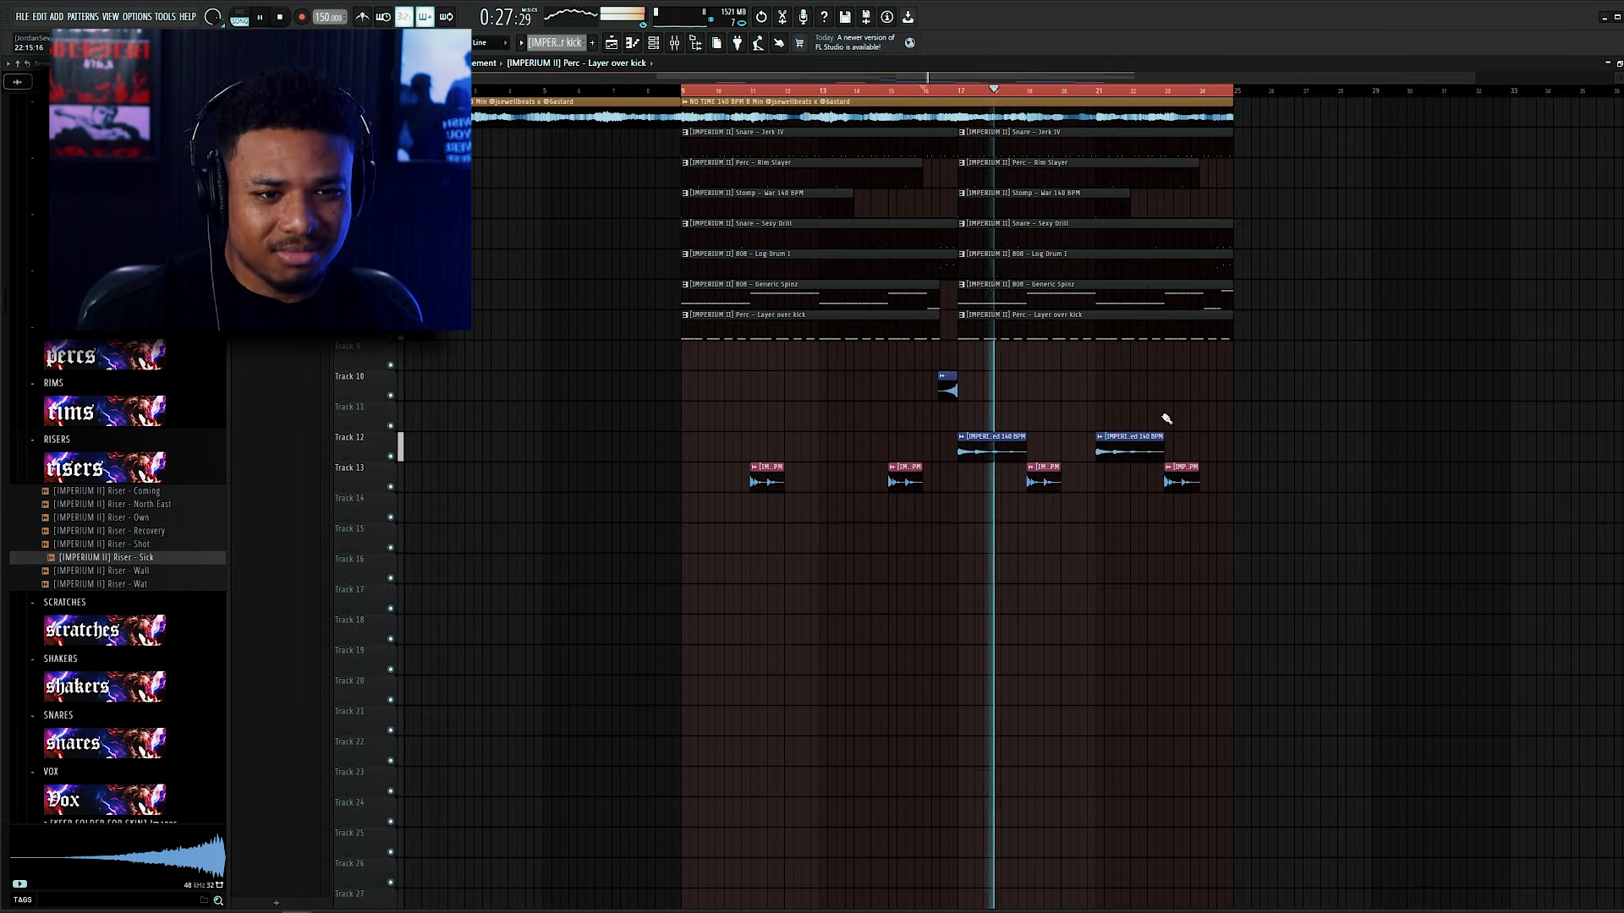
Step: Duplicate the selected NO TIME melody clips past bar 25 and try lower semitone values such as -1 in SoundShifter Pitch Stereo
scroll(1167, 251, up, 3)
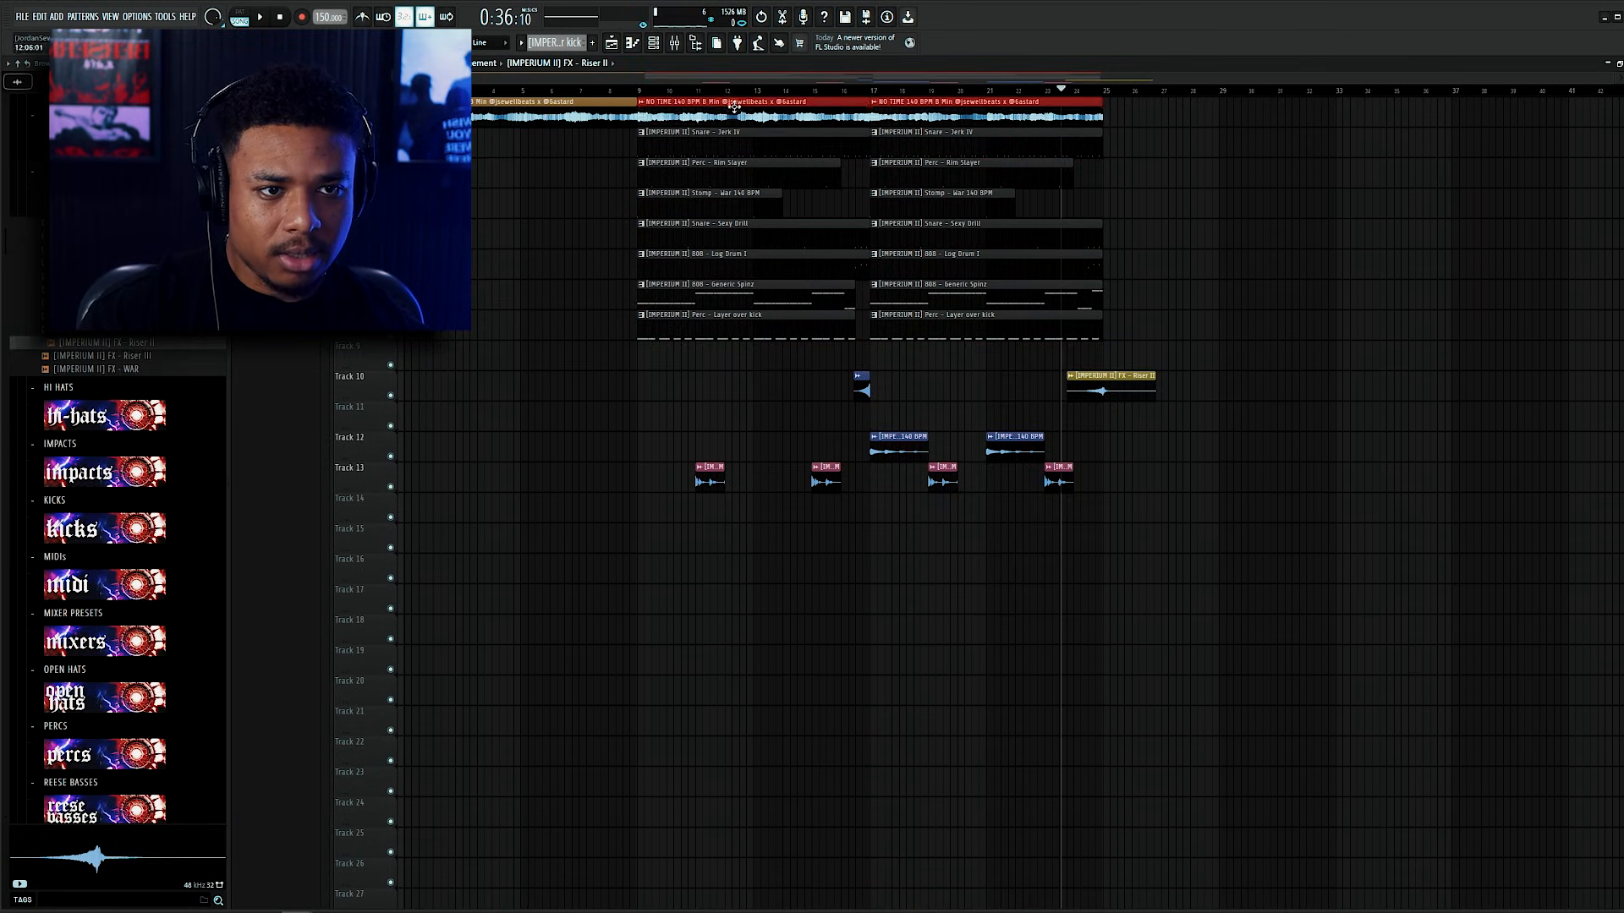
key(ctrl+b)
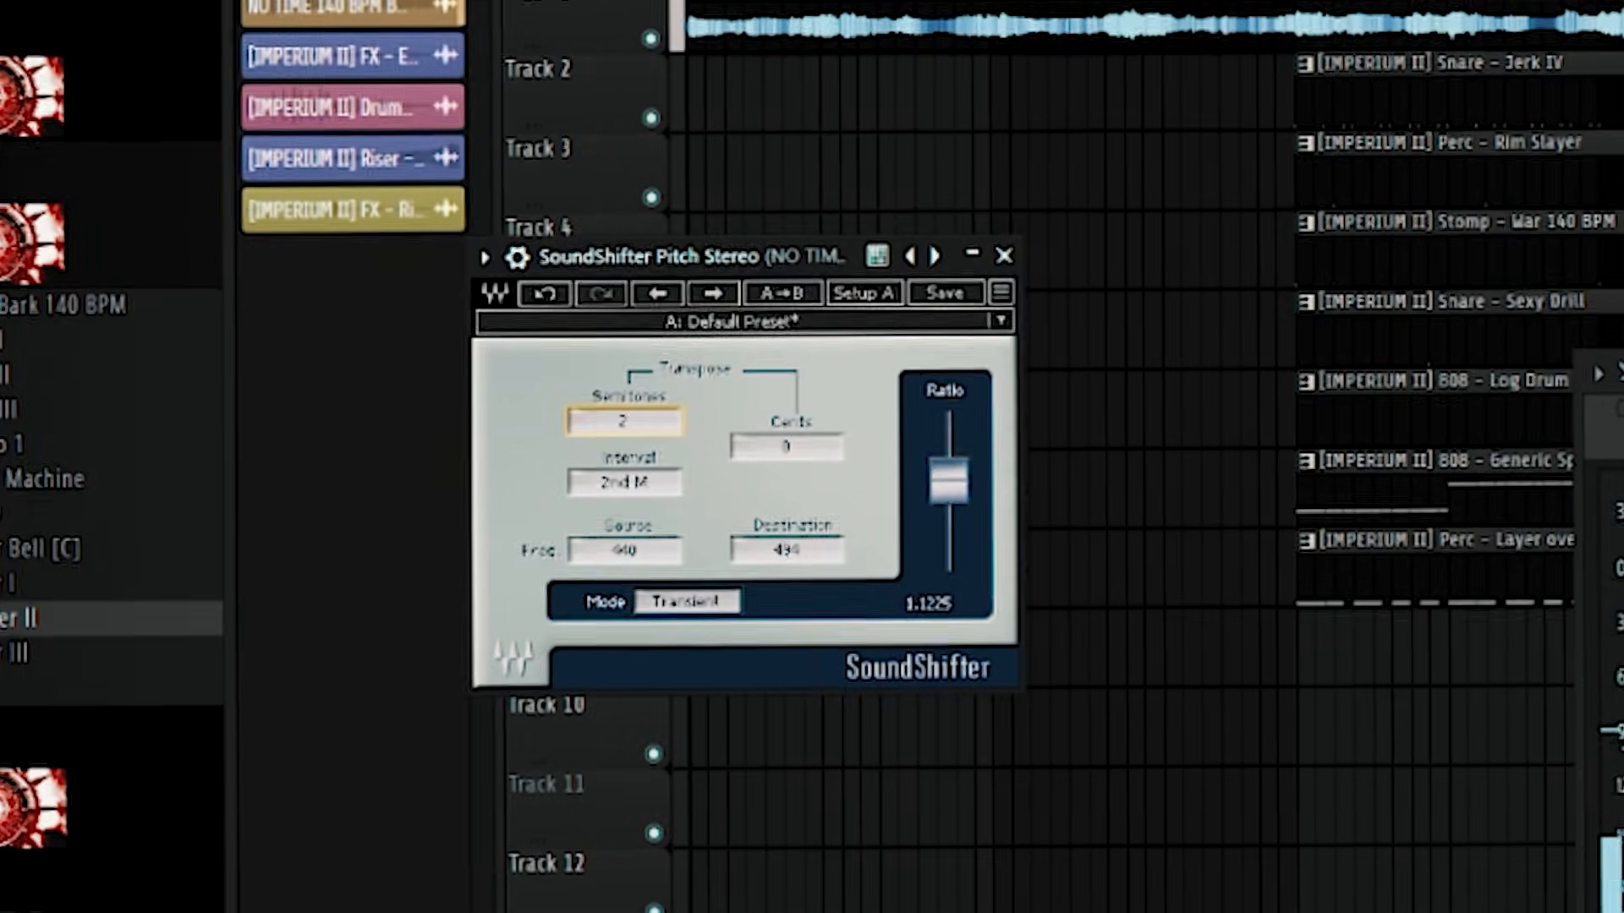
scroll(580, 409, down, 4)
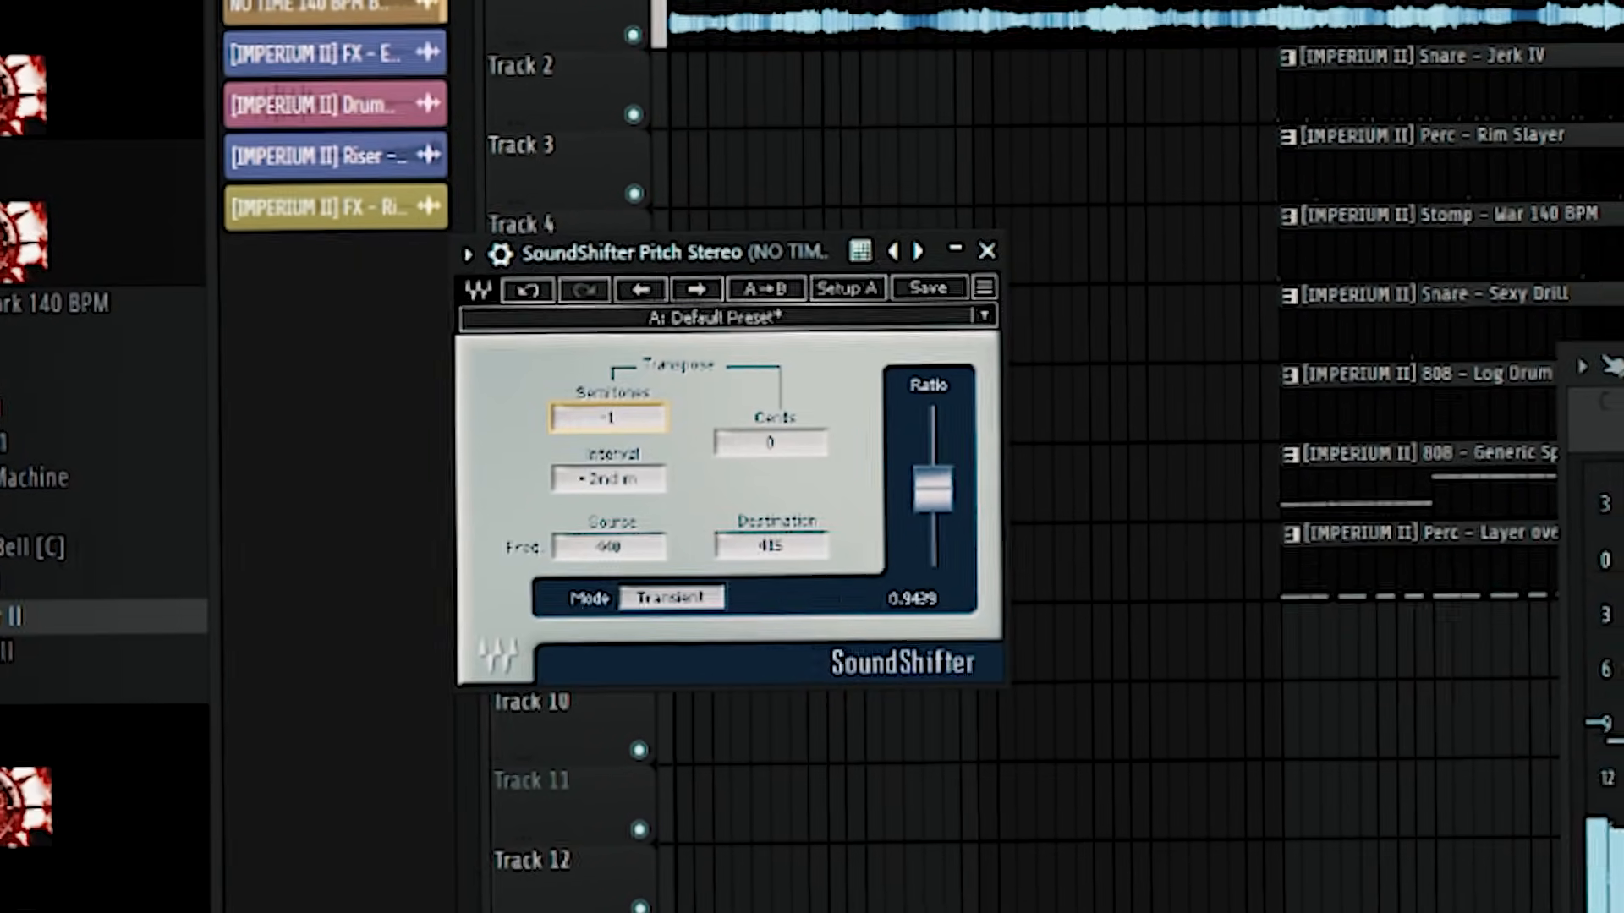
scroll(600, 408, down, 1)
drag(631, 406, 631, 416)
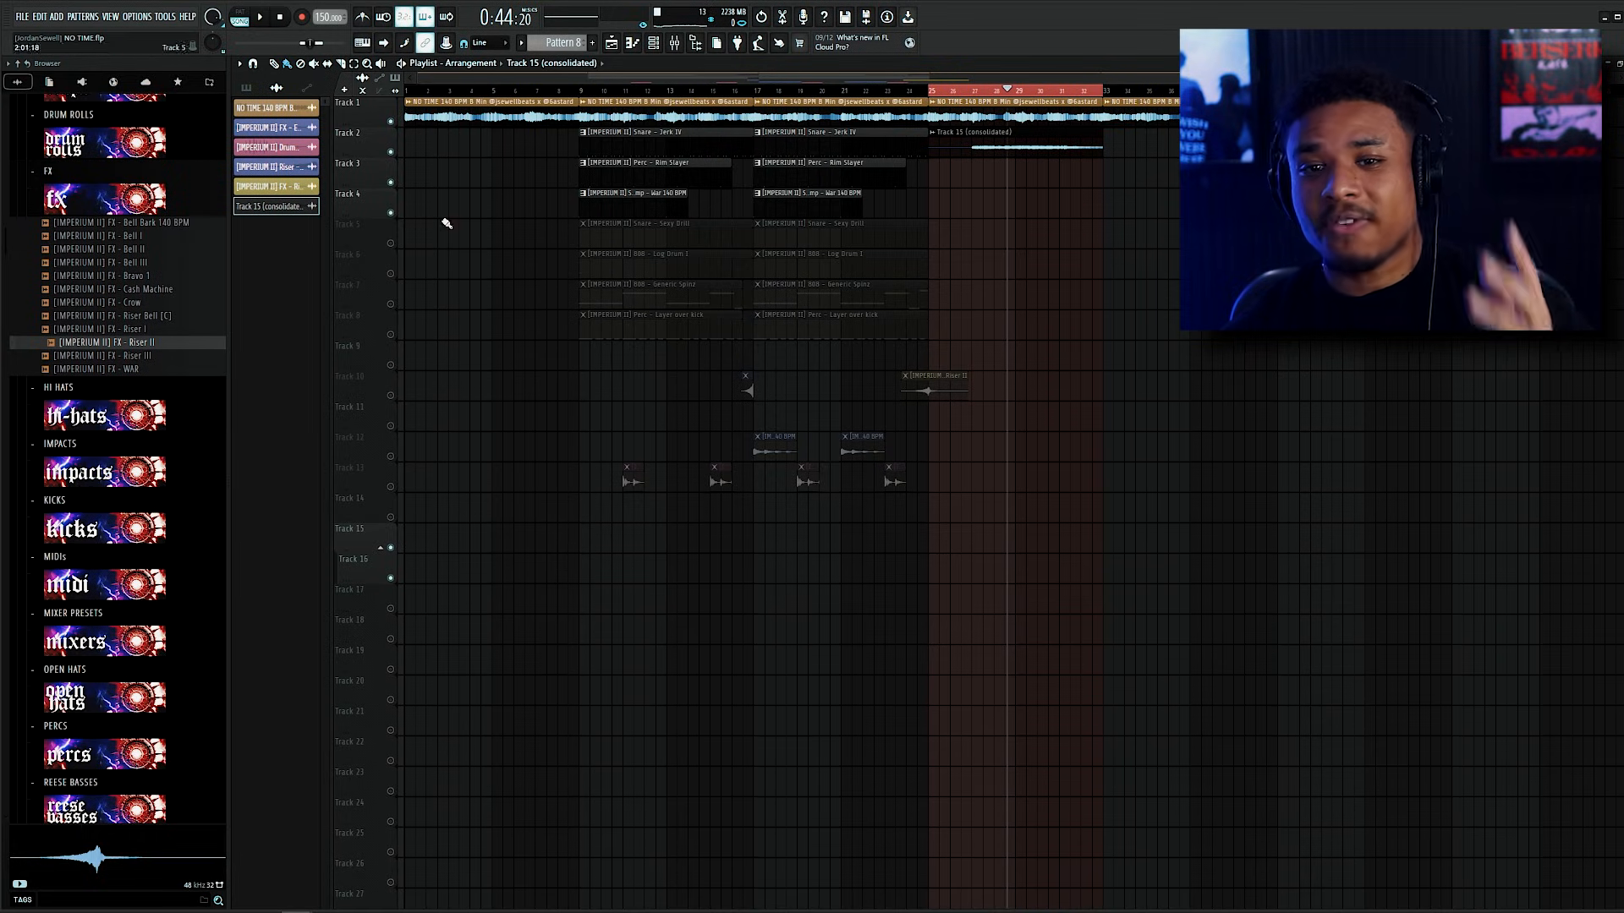
Step: Load an Adey instrument from Voice Of Wind Adey in Kontakt and hold one E6 note from bar 3 to bar 9
scroll(1047, 168, up, 3)
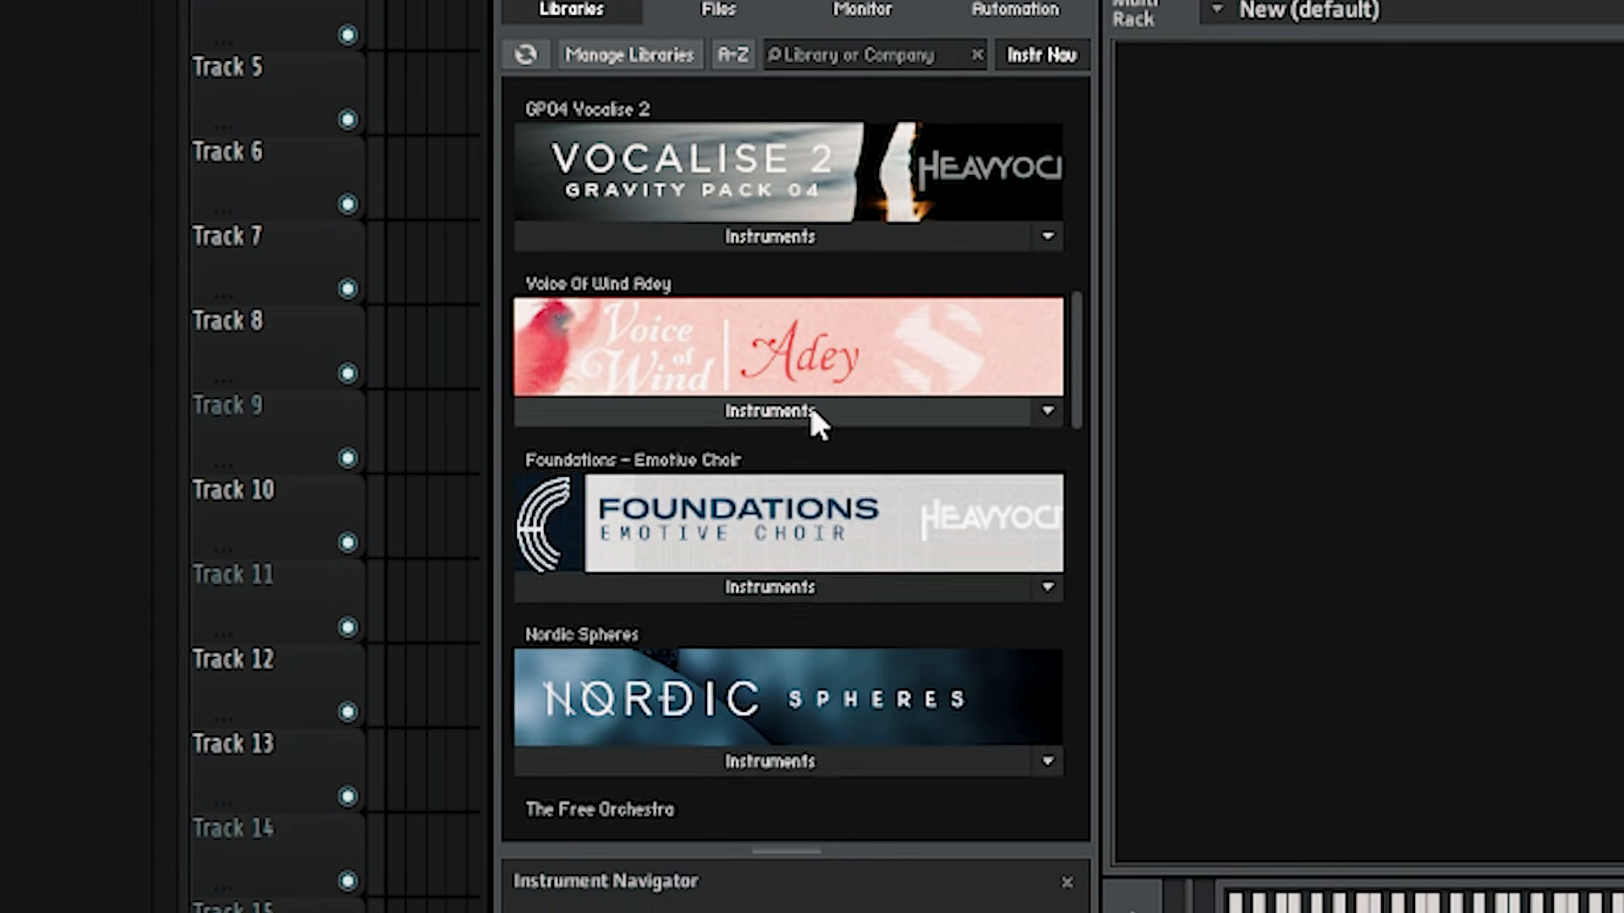
click(554, 348)
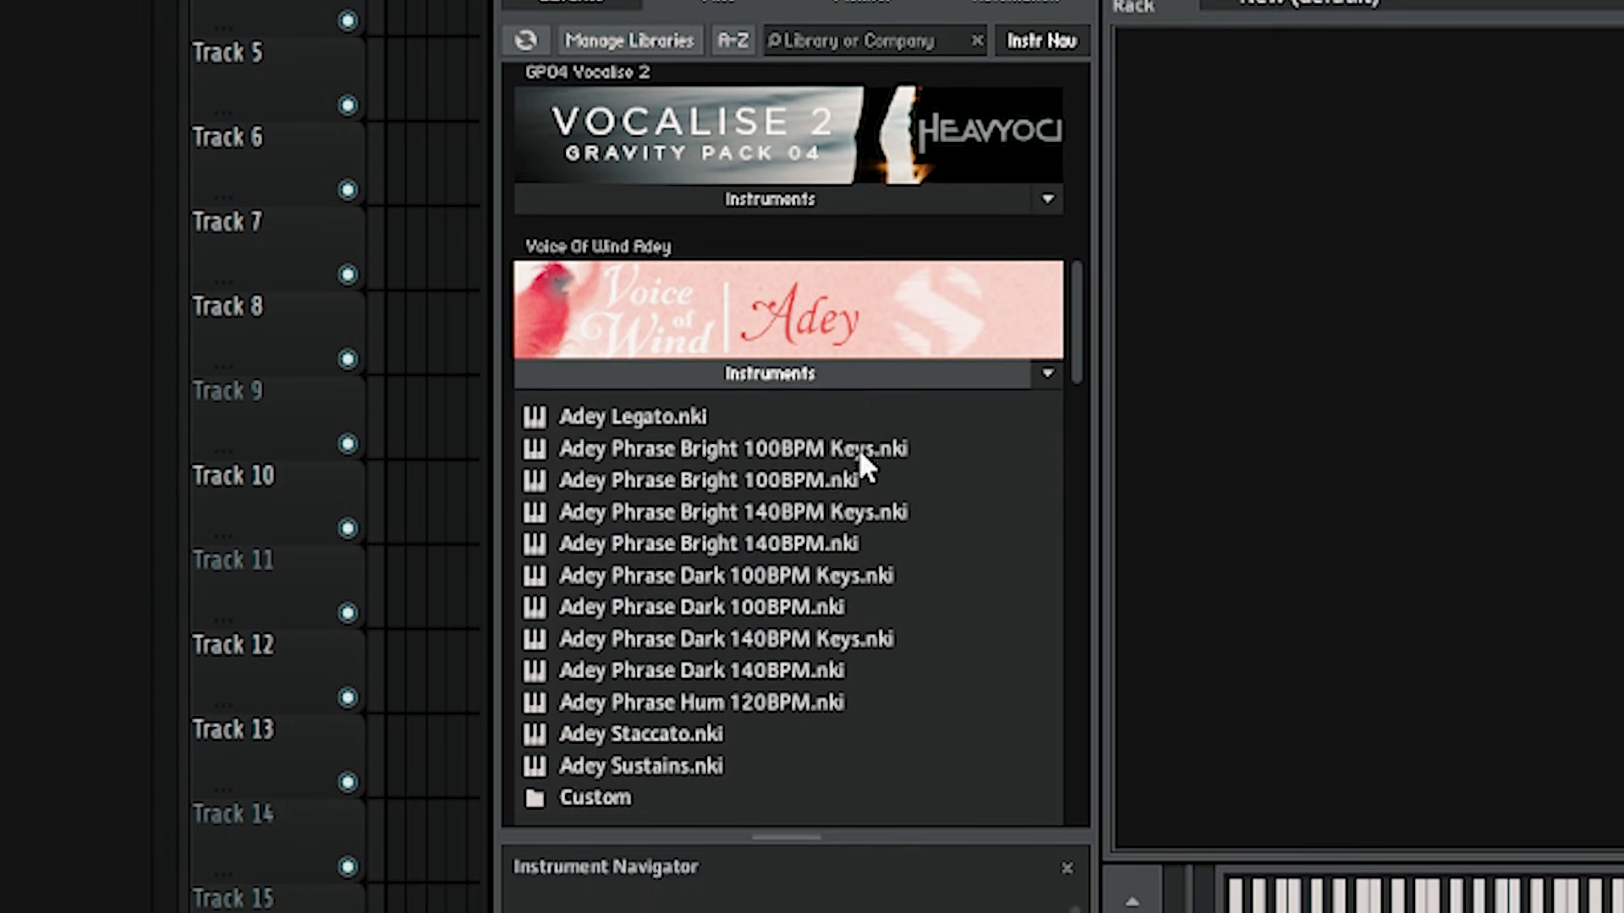
double_click(918, 674)
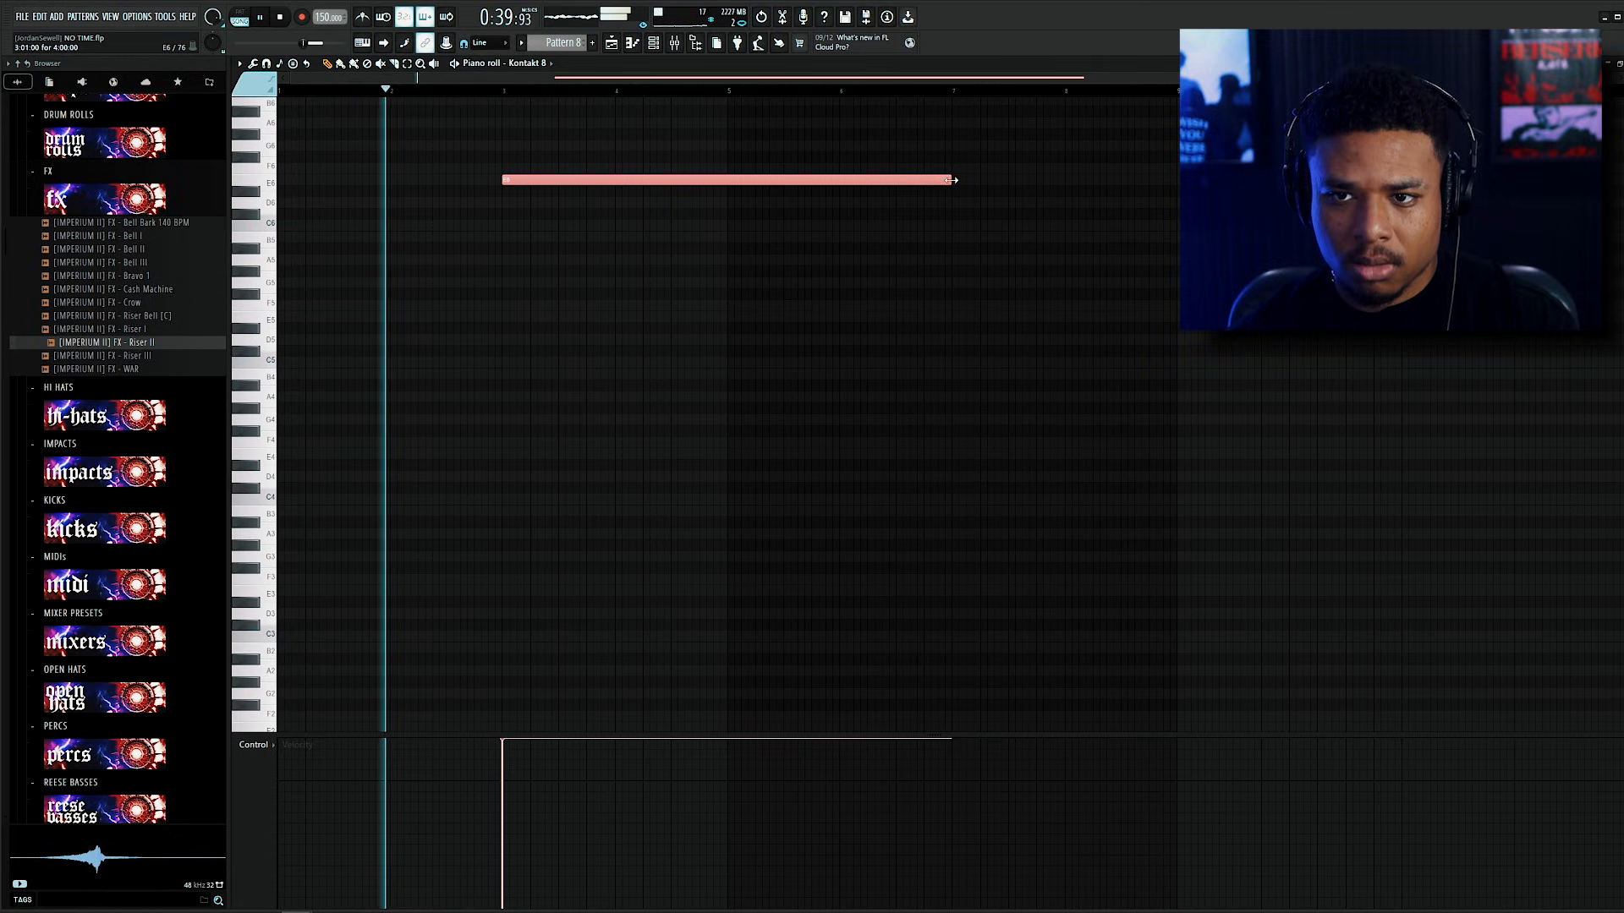
mouse_move(952, 180)
mouse_down()
mouse_move(844, 180)
mouse_move(947, 182)
mouse_up()
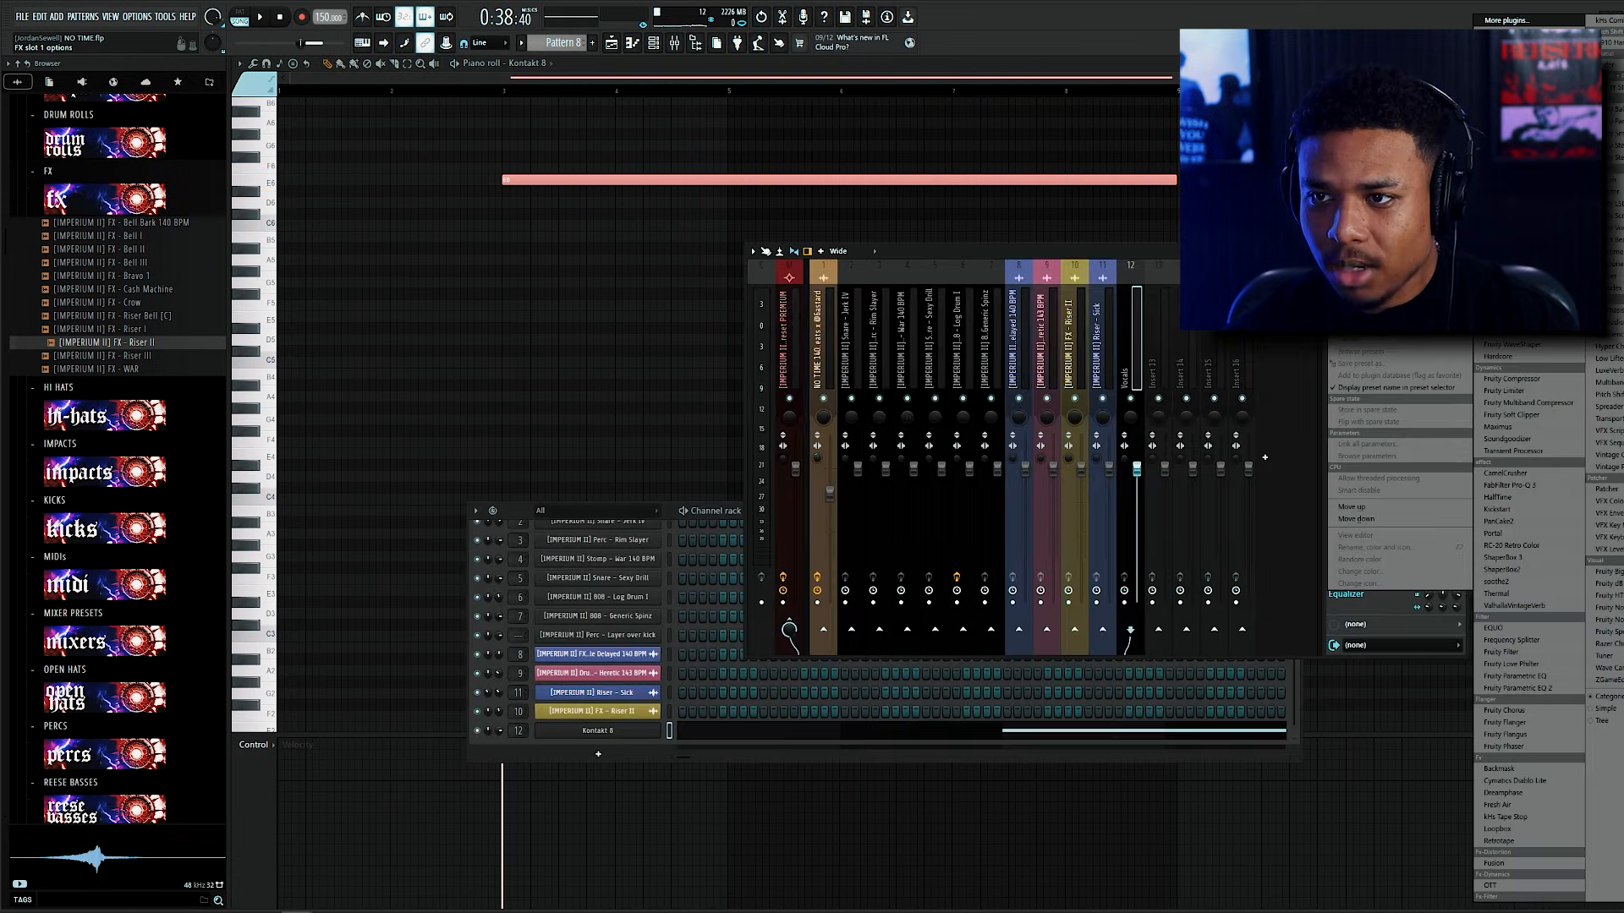
Step: Load the Ambience effect on the Vocals mixer track and lower the track's fader
click(1513, 25)
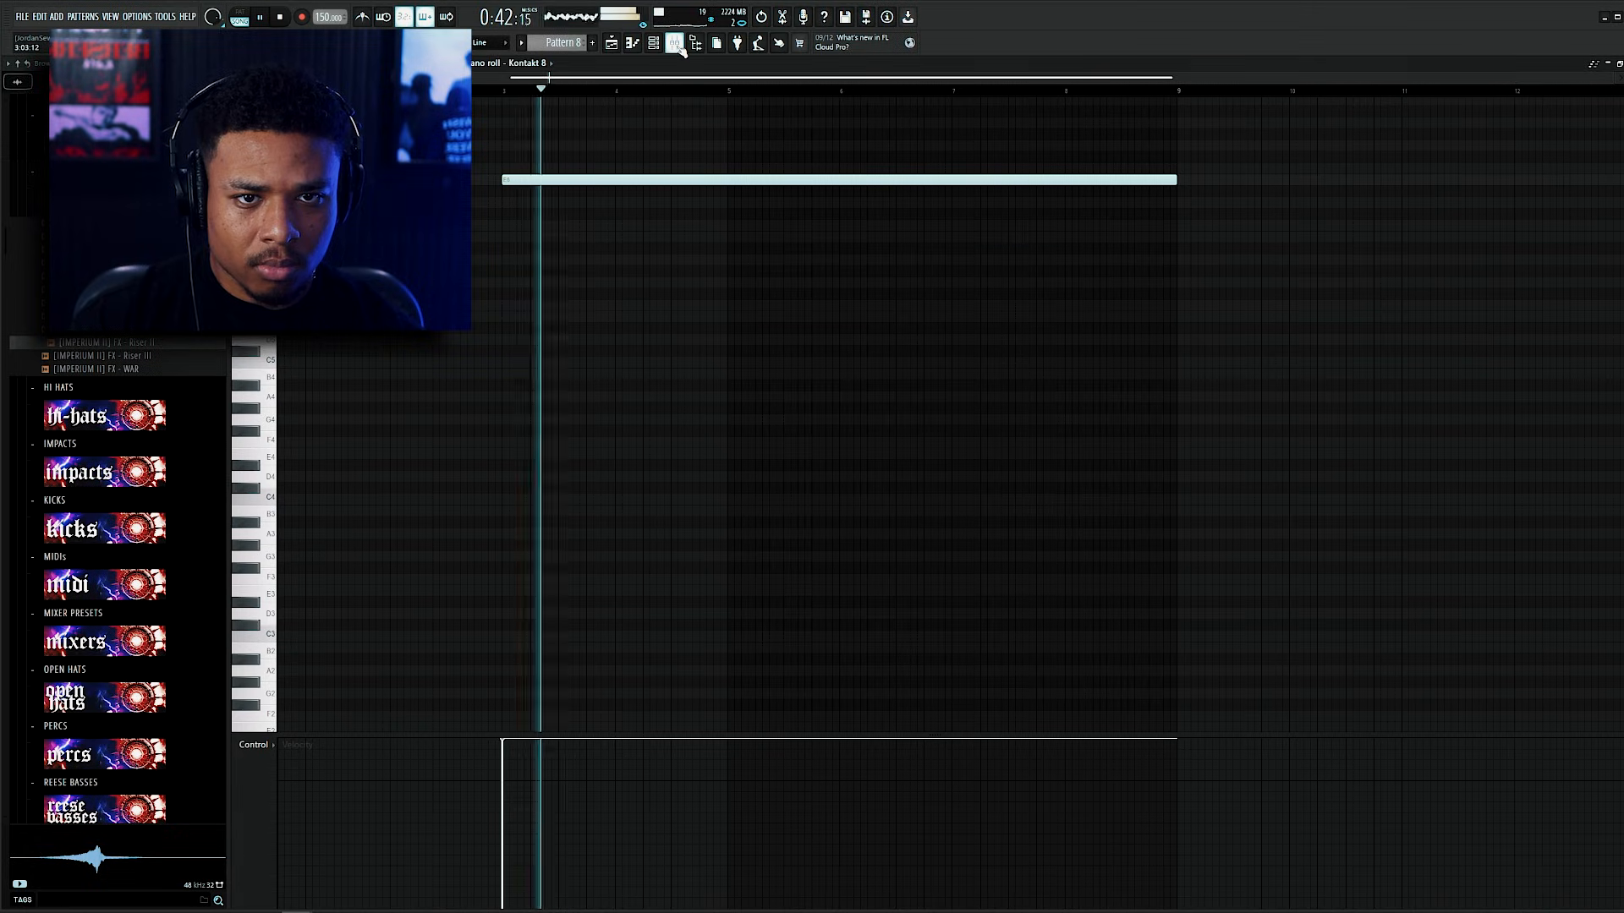
key(F9)
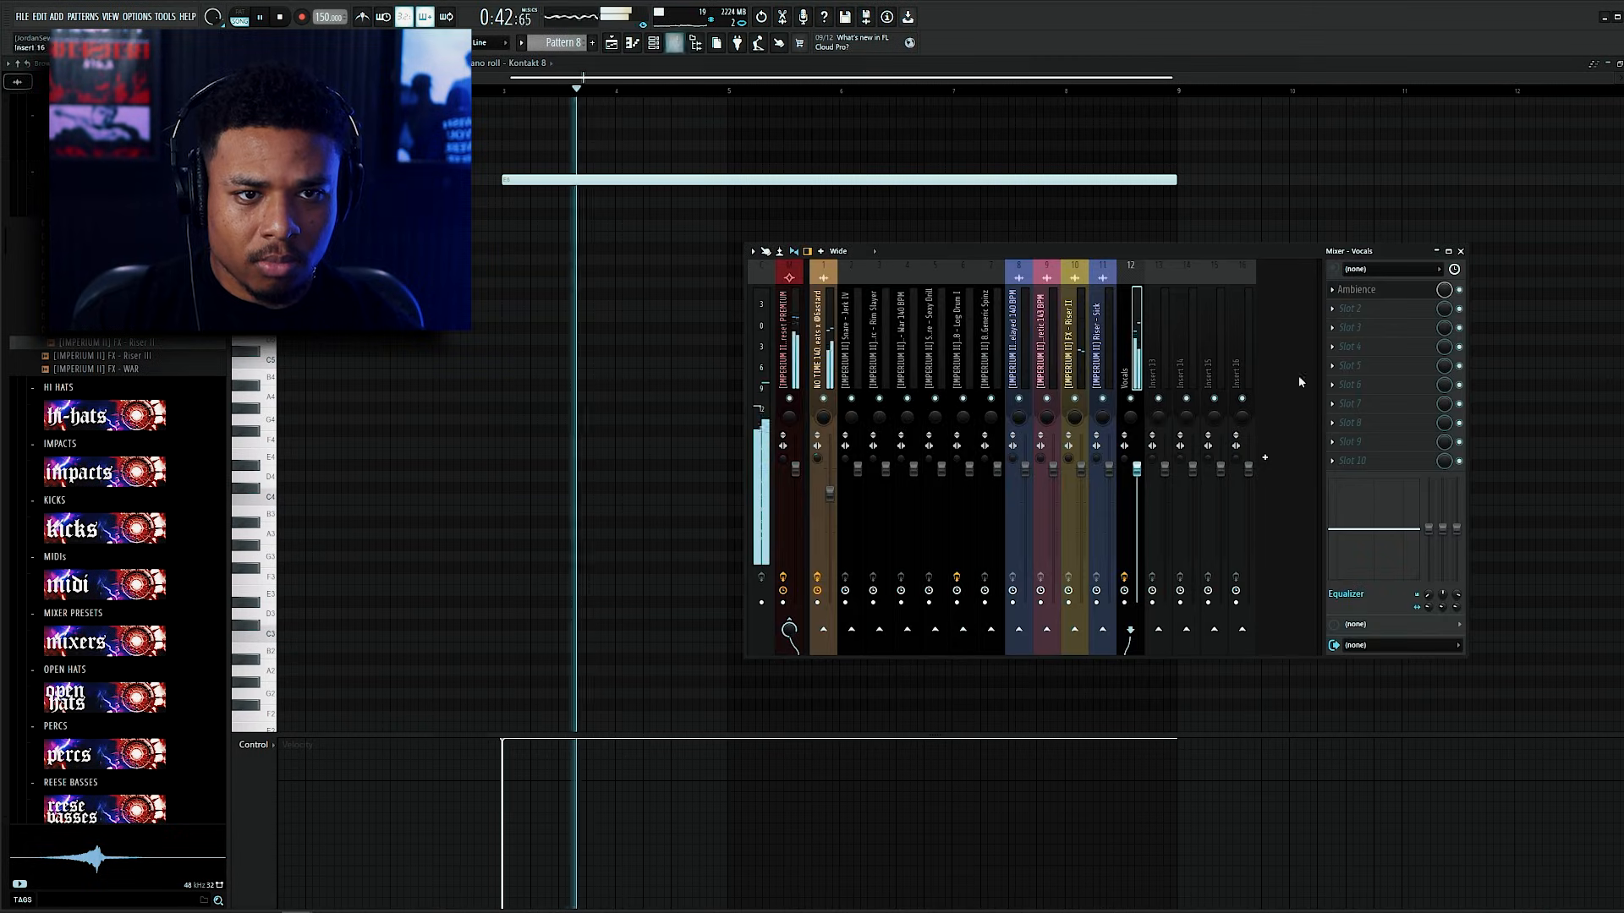
click(1378, 309)
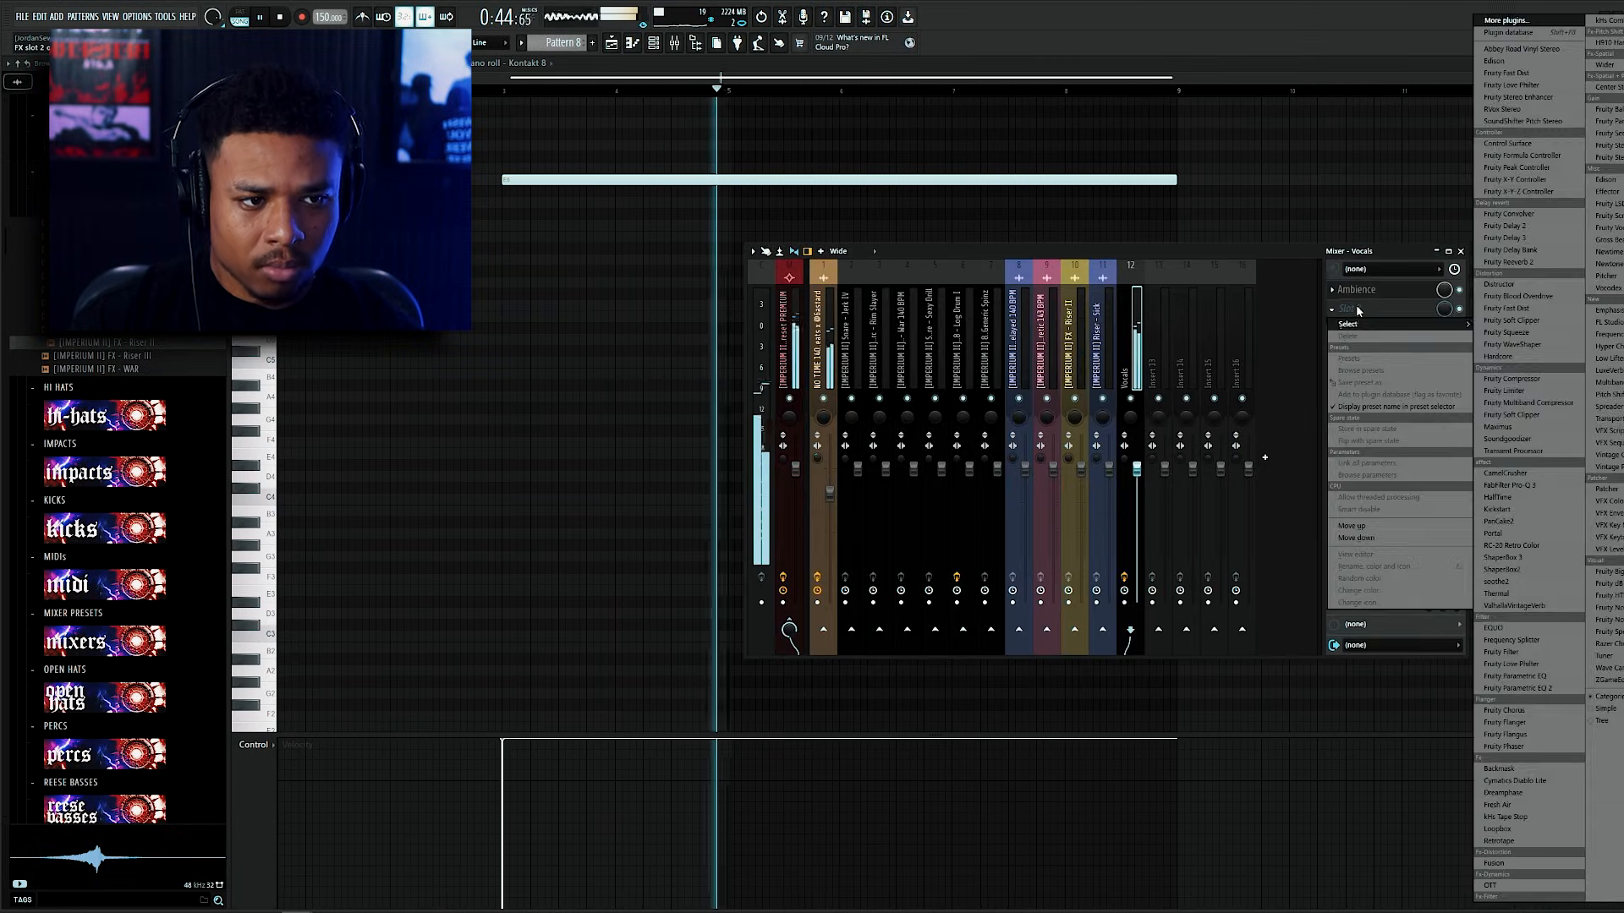
click(1184, 404)
key(space)
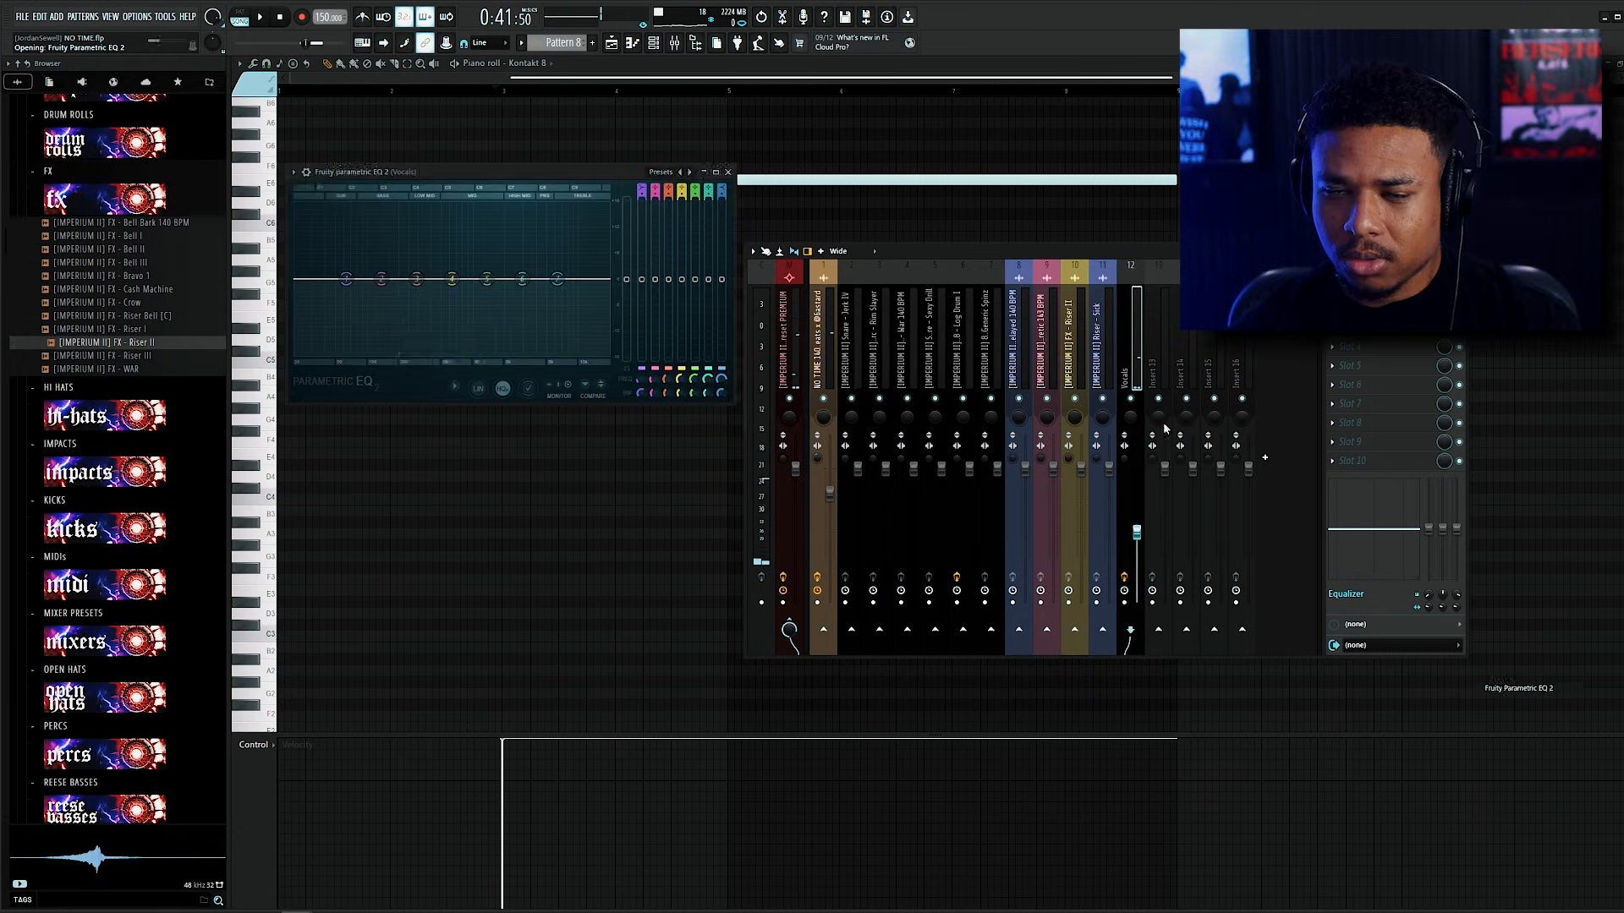
Step: Apply the 20Hz + 18kHz cut preset in the Vocals Fruity Parametric EQ 2 and raise its high-pass band to about 358 Hz
key(space)
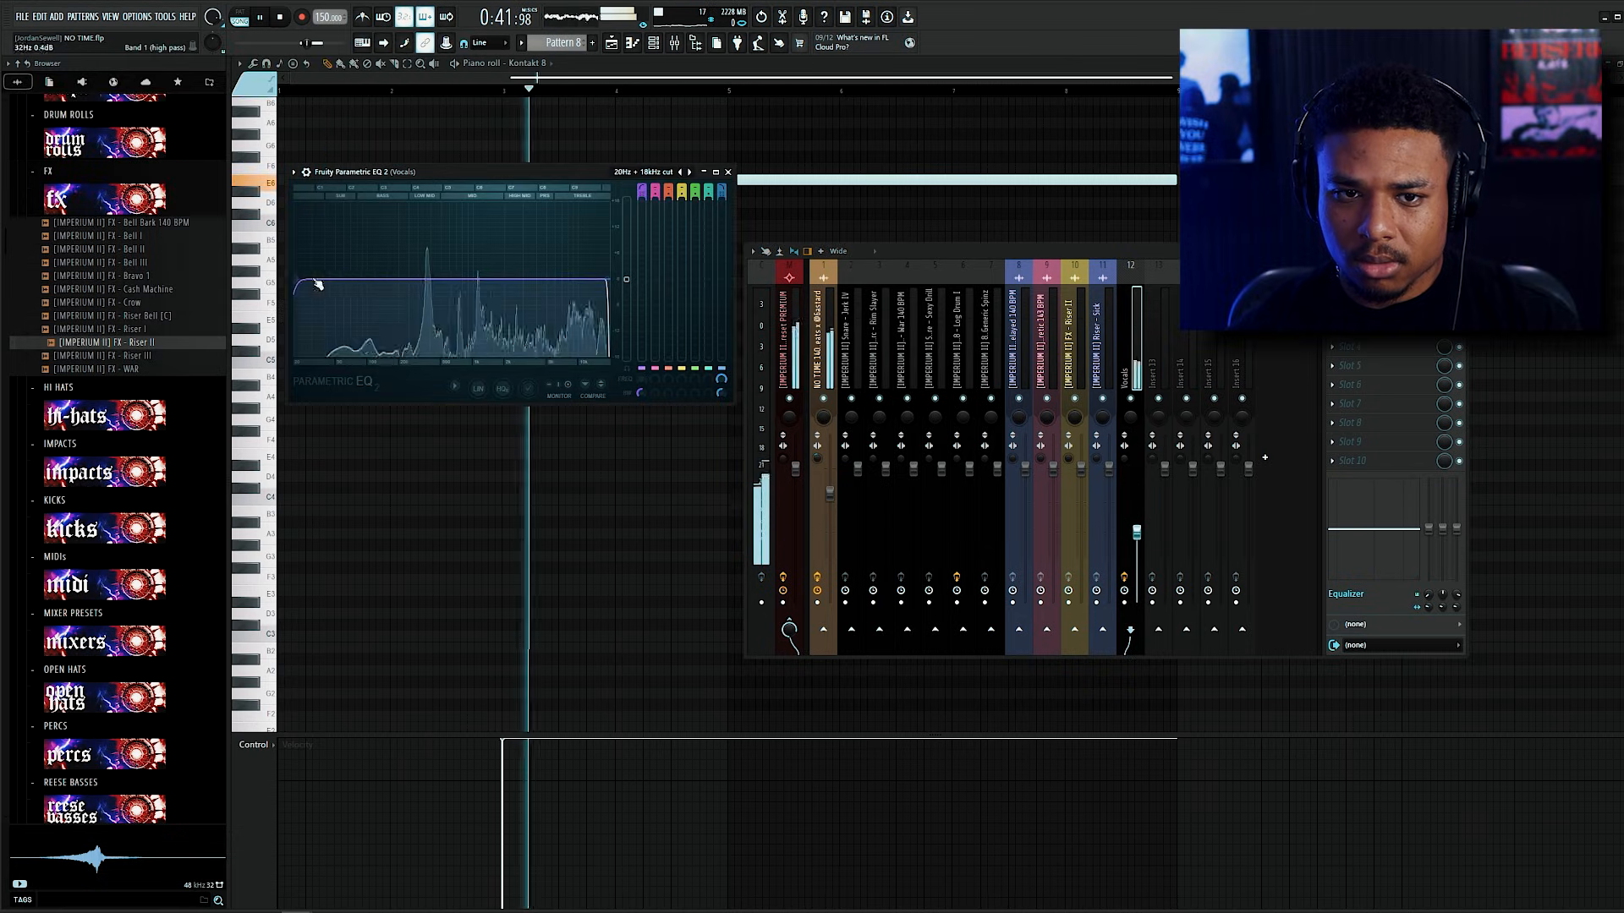
drag(295, 284, 421, 279)
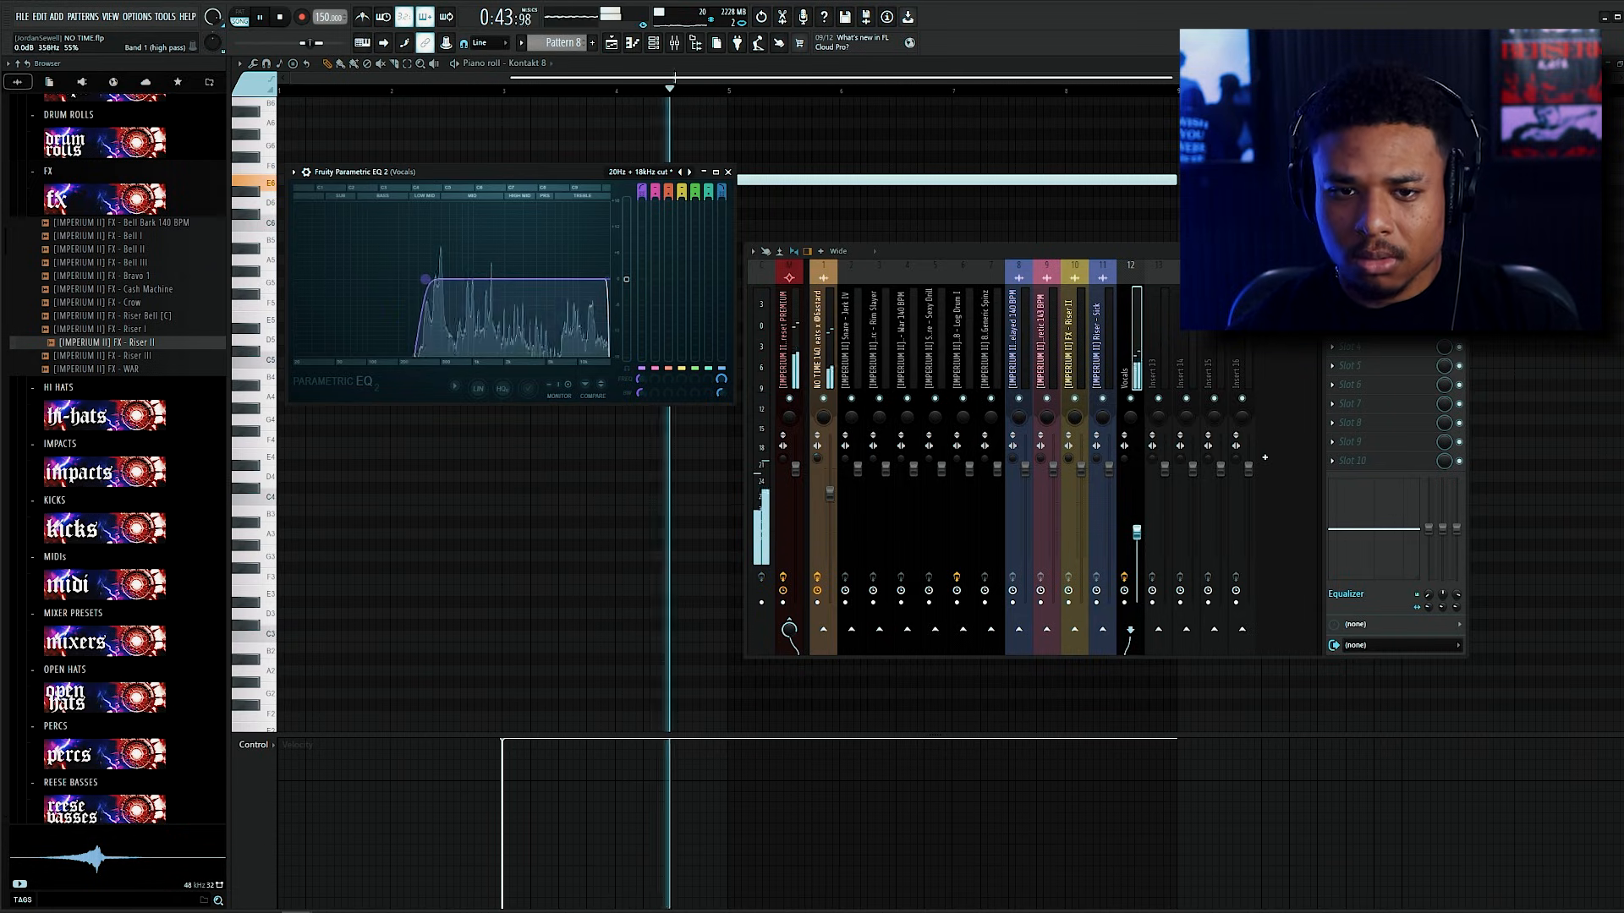
key(space)
Step: Search the effect plugins for "pan" and add PanCake2 to slot 4 of the Vocals mixer track
click(1332, 348)
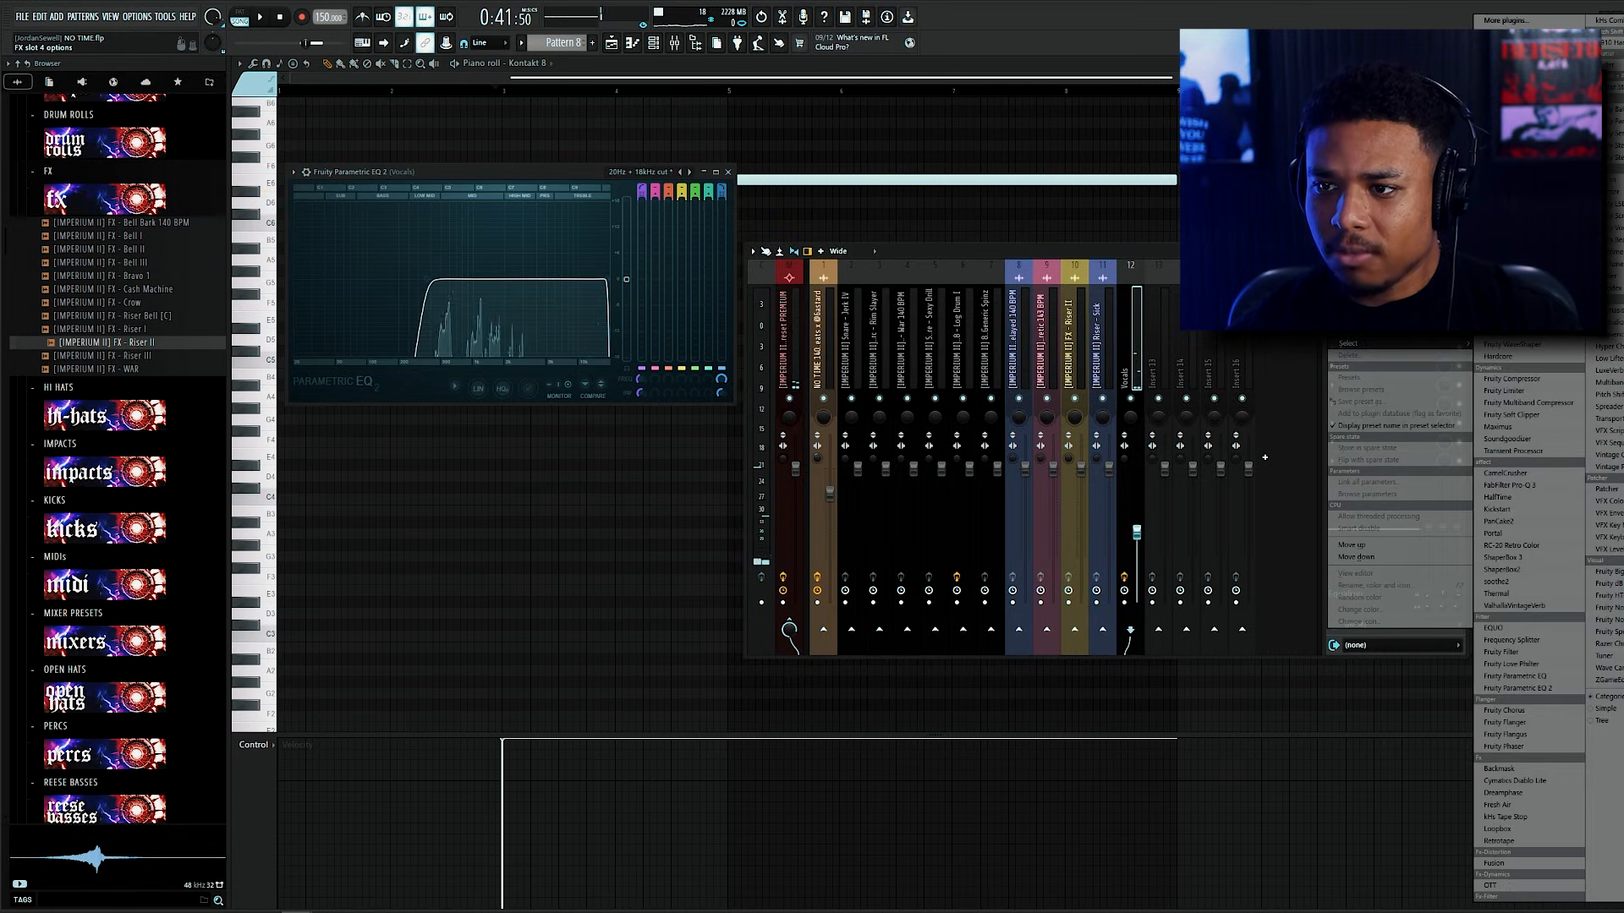
click(1528, 19)
text(pan)
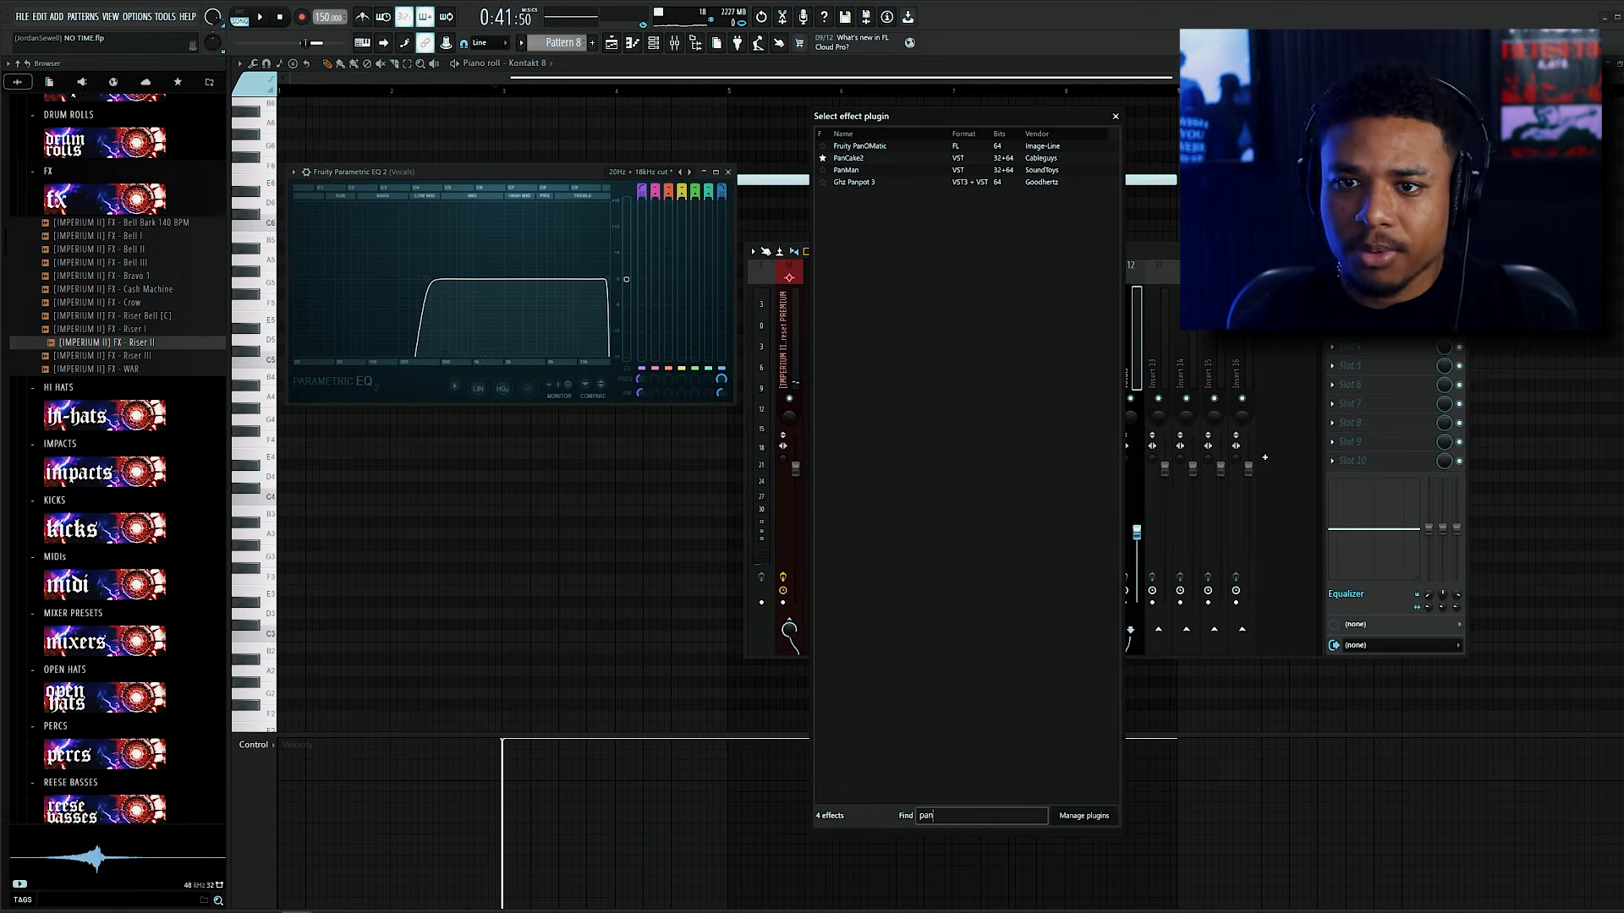
double_click(987, 159)
click(565, 249)
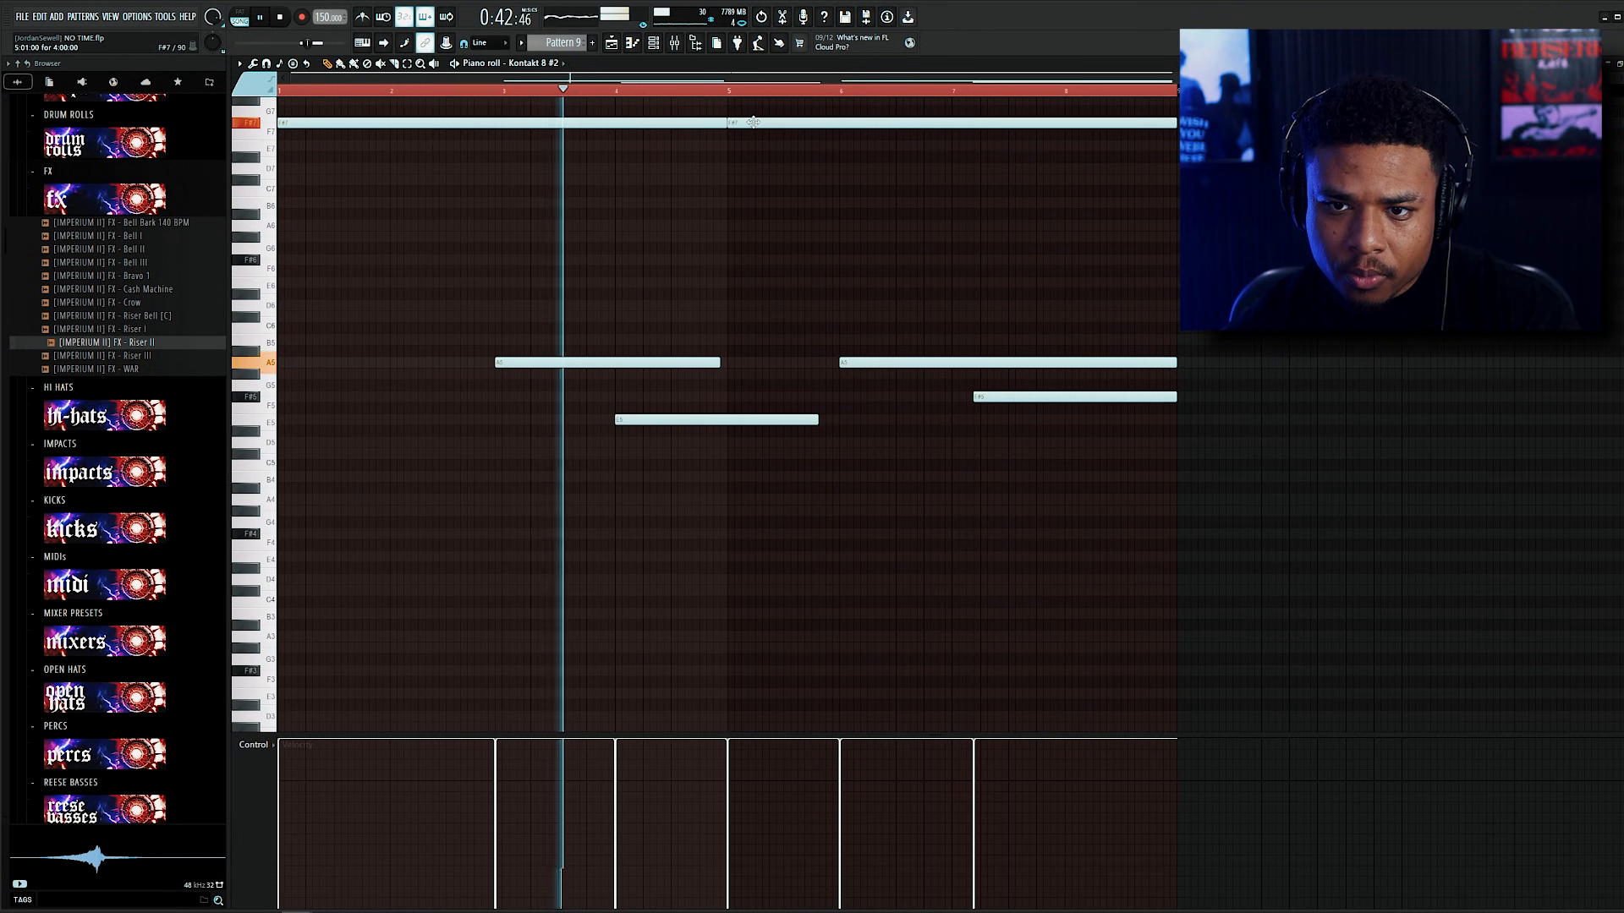
Step: Move the long F#7 note starting at bar 5 of the Kontakt 8 #2 part to a lower pitch
drag(748, 124, 756, 189)
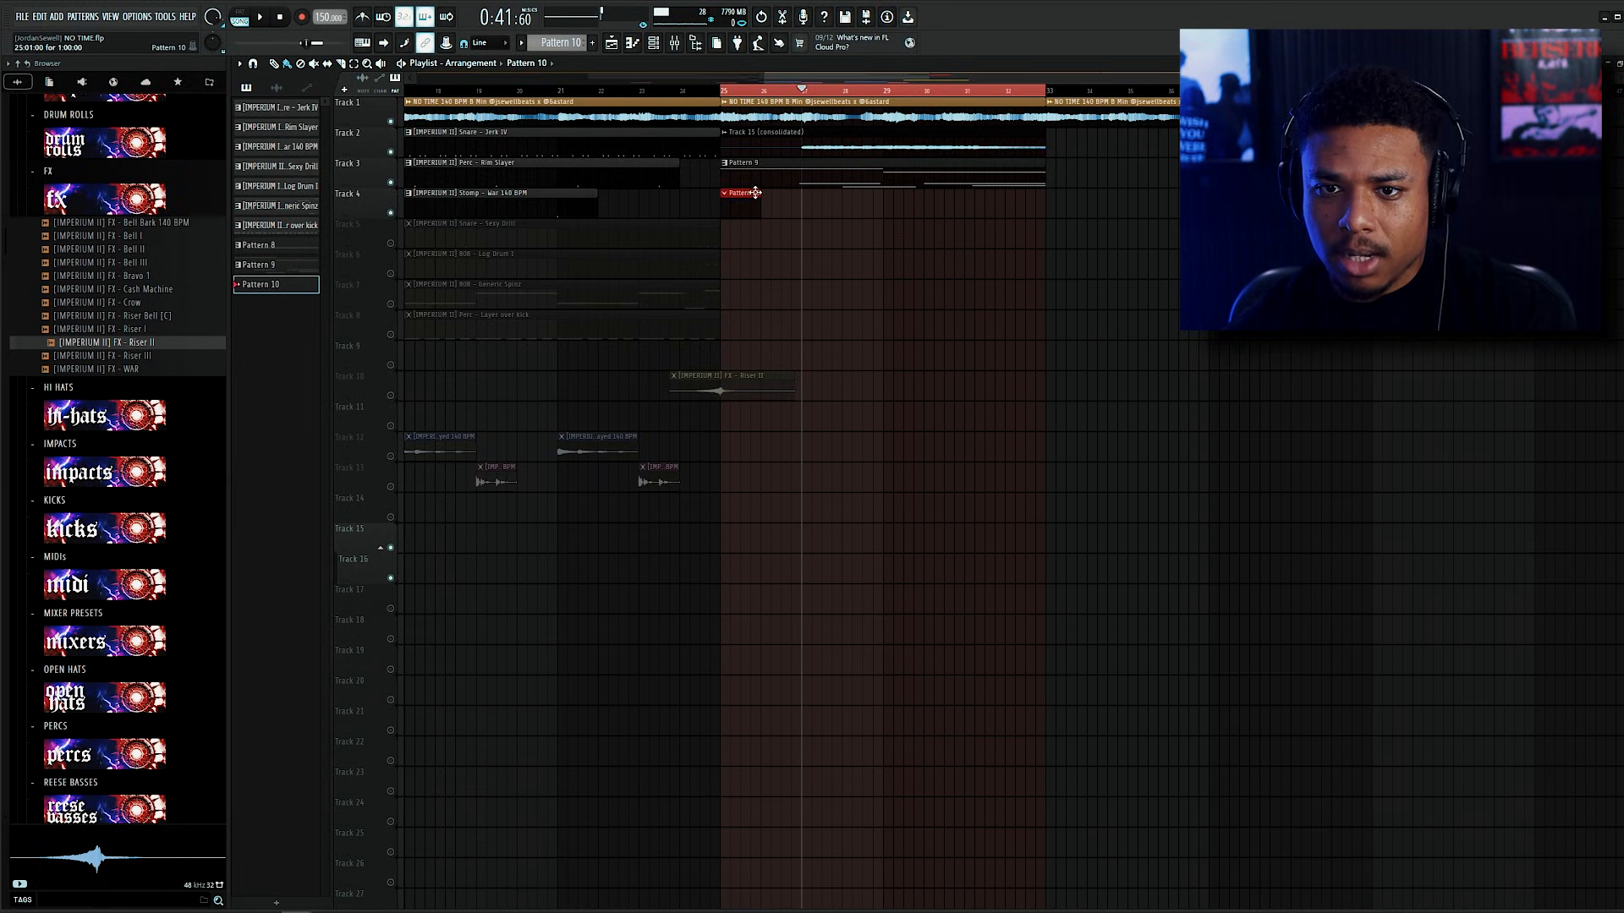
Step: Add a BBC Symphony Orchestra instrument channel to Pattern 10
key(F6)
click(648, 750)
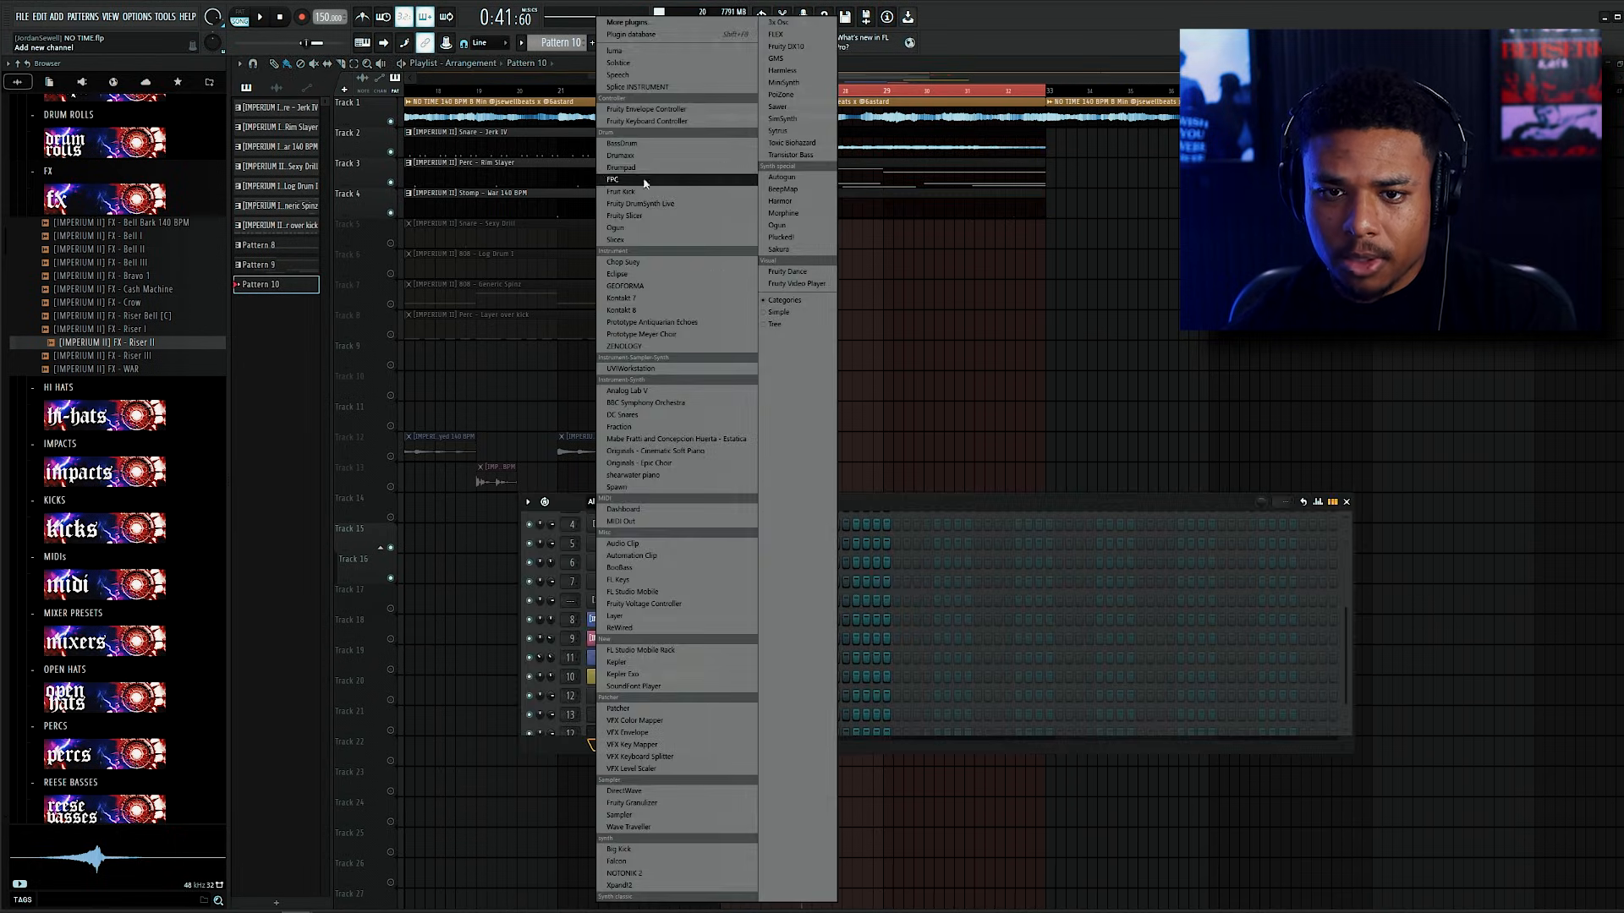
click(668, 404)
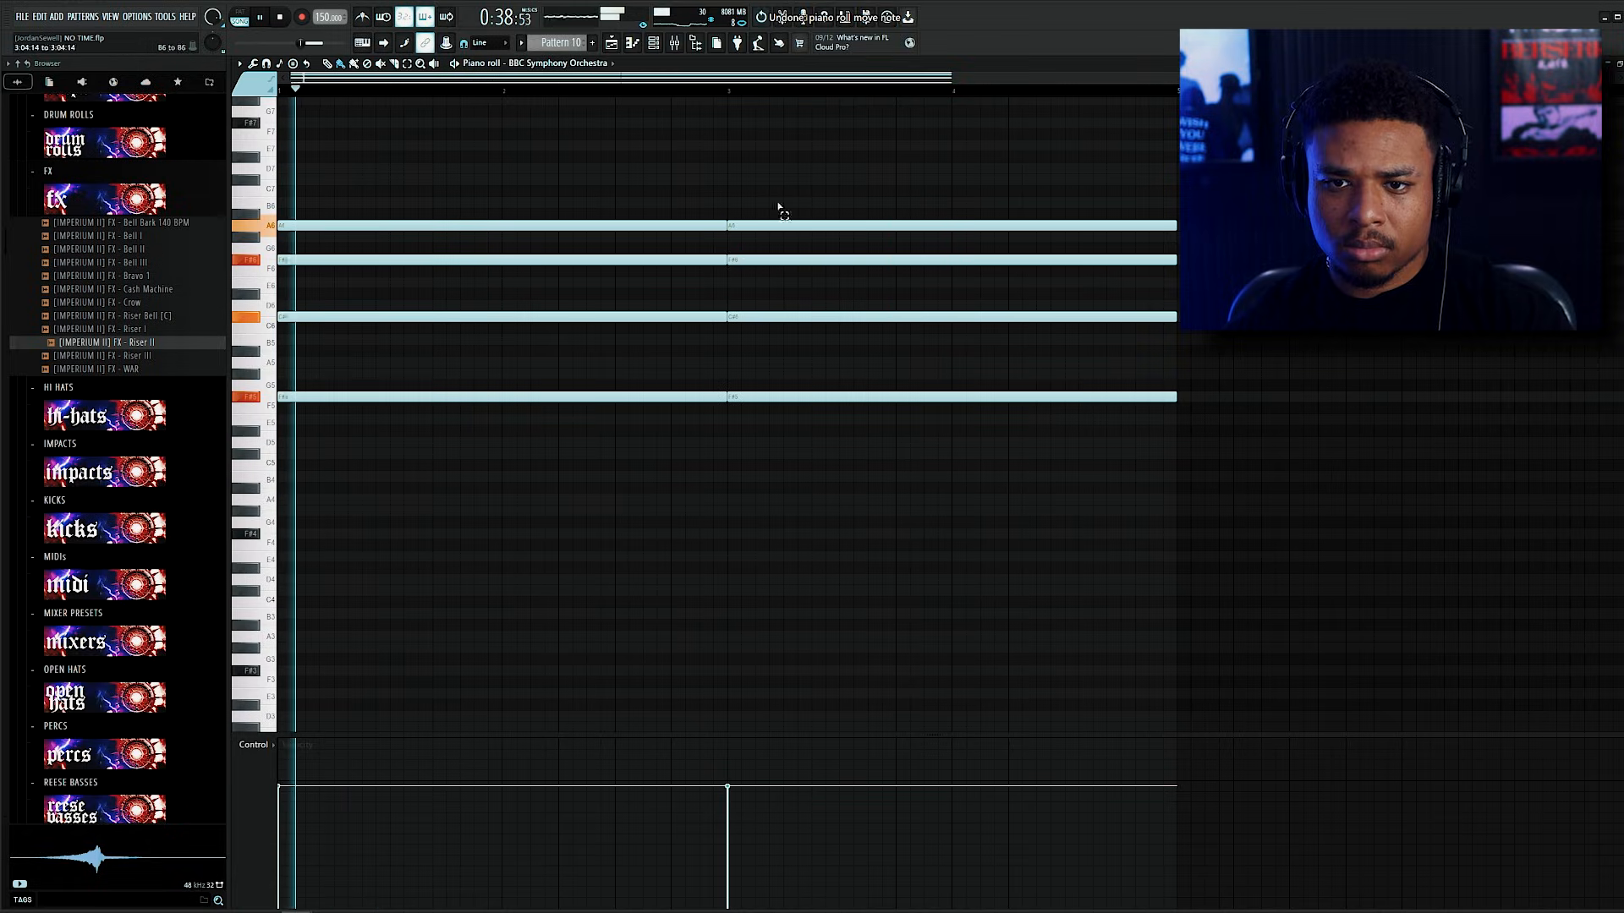
Step: Raise the two upper notes of the strings' second chord at bar 3 to B6 and G#6
drag(742, 225, 743, 203)
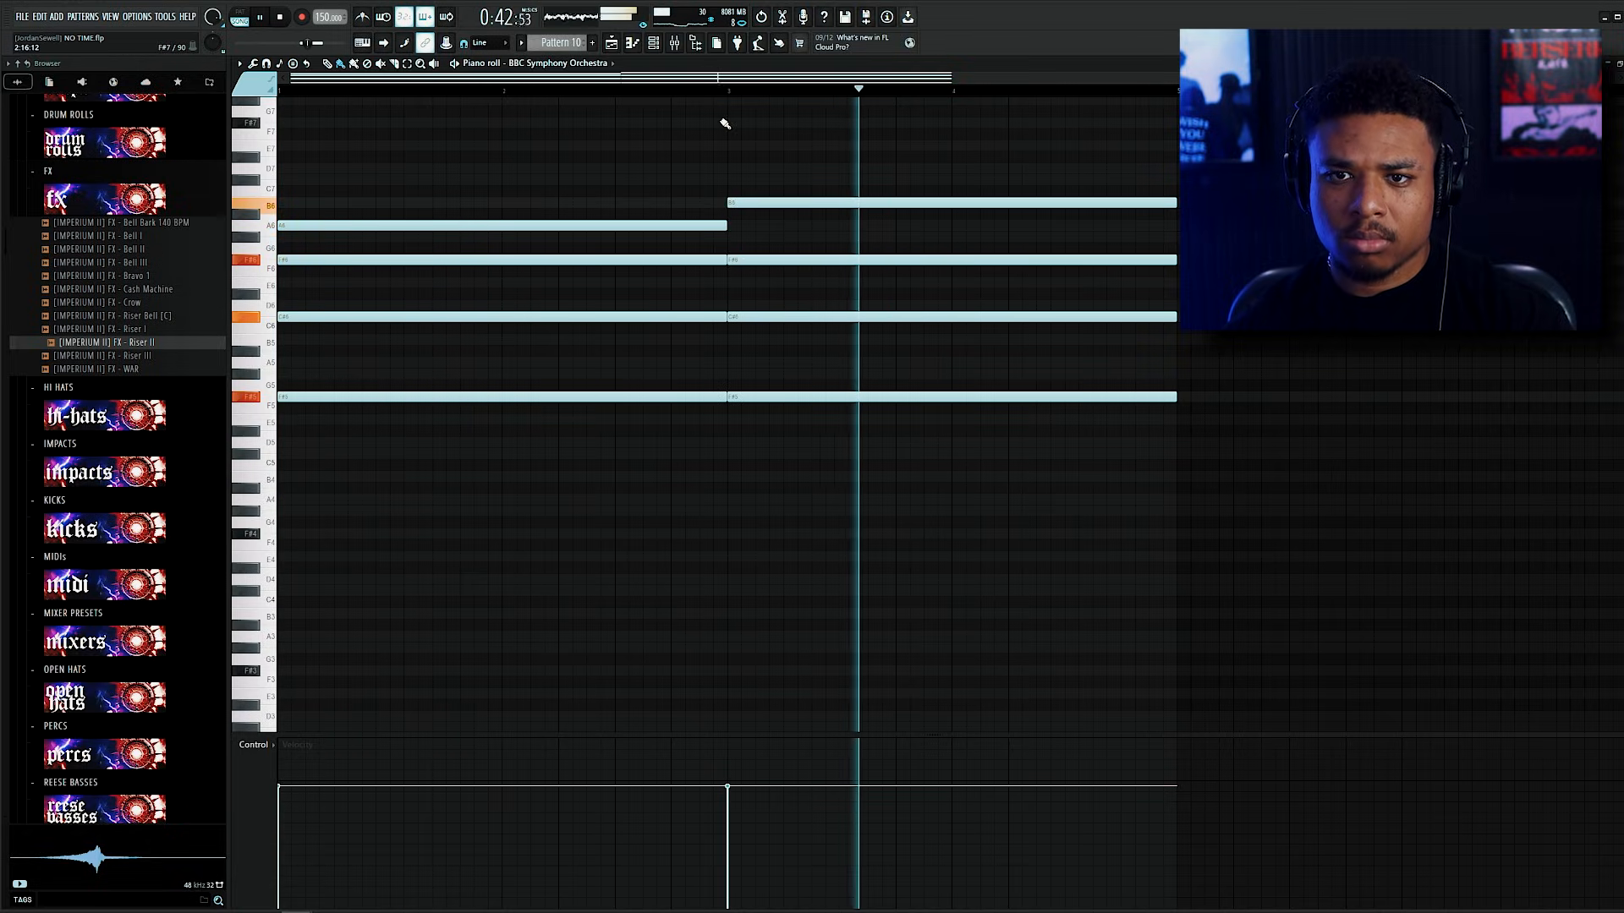
scroll(700, 148, down, 1)
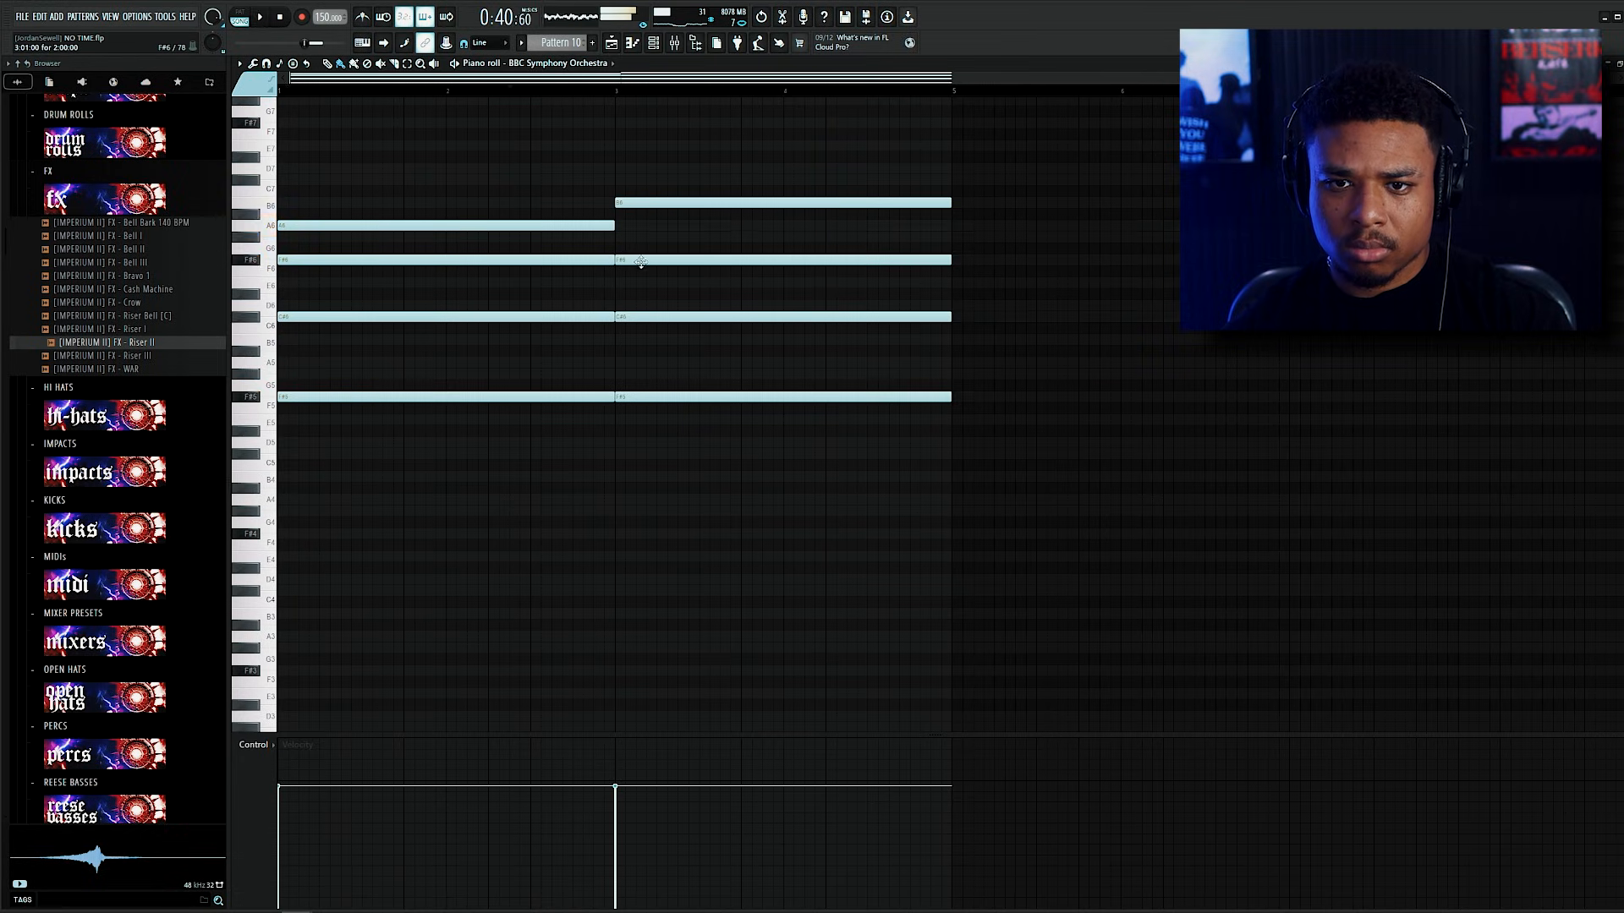
drag(641, 262, 639, 238)
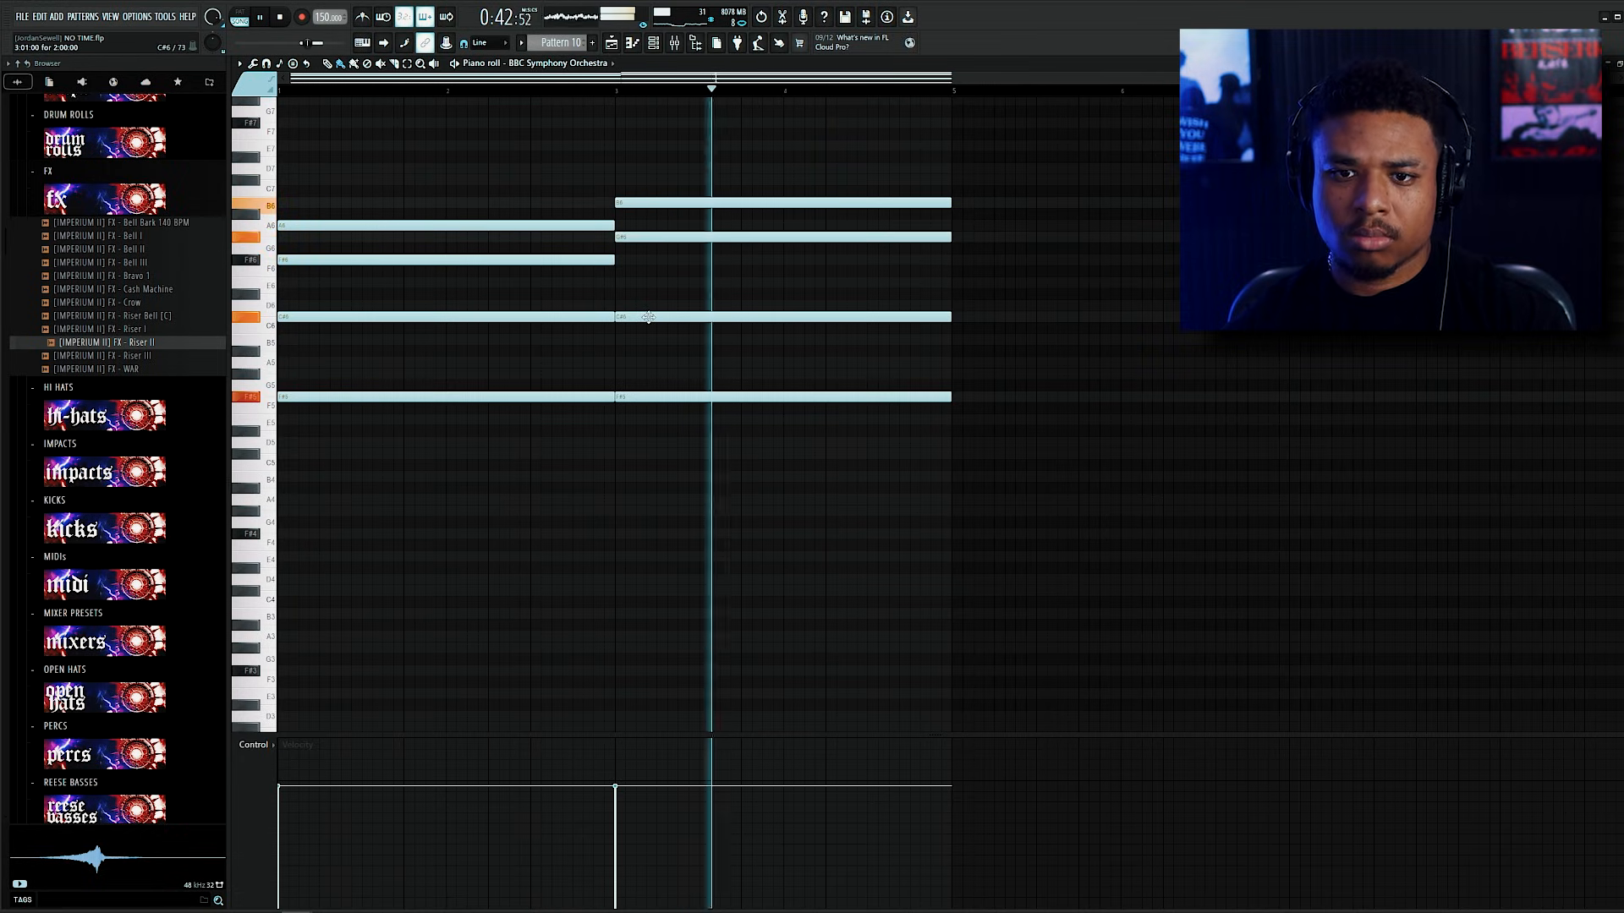
Step: Duplicate the second string chord to bar 5 and raise the copy's two upper notes to C#7 and A6
key(space)
drag(1025, 150, 716, 439)
drag(683, 317, 903, 316)
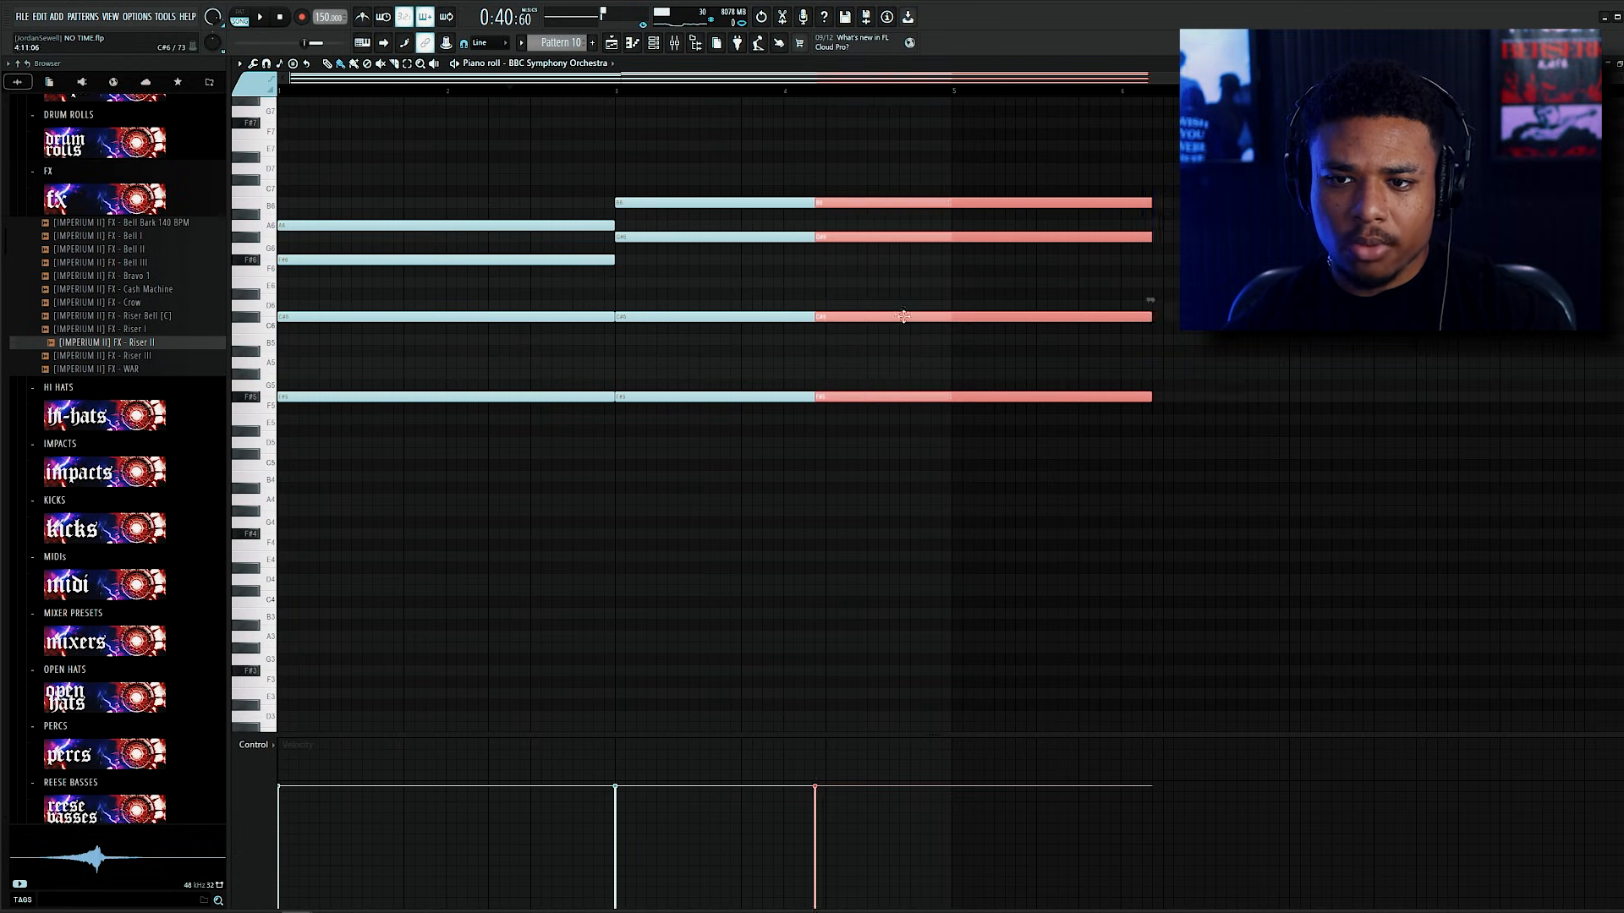
ctrl+click(1019, 299)
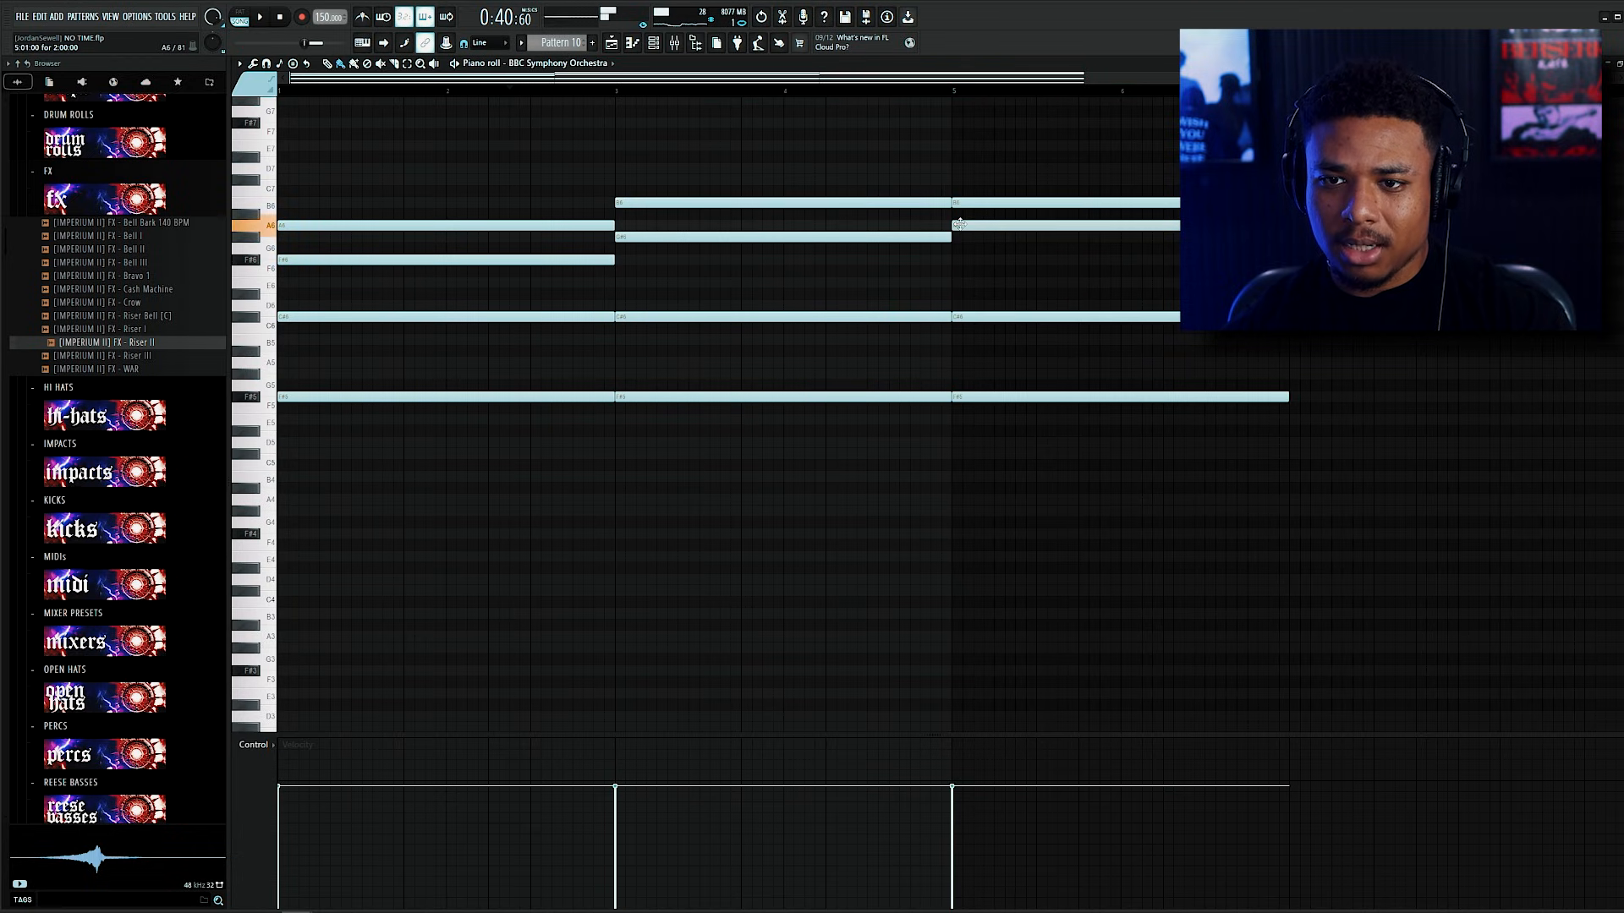
key(space)
scroll(906, 254, down, 2)
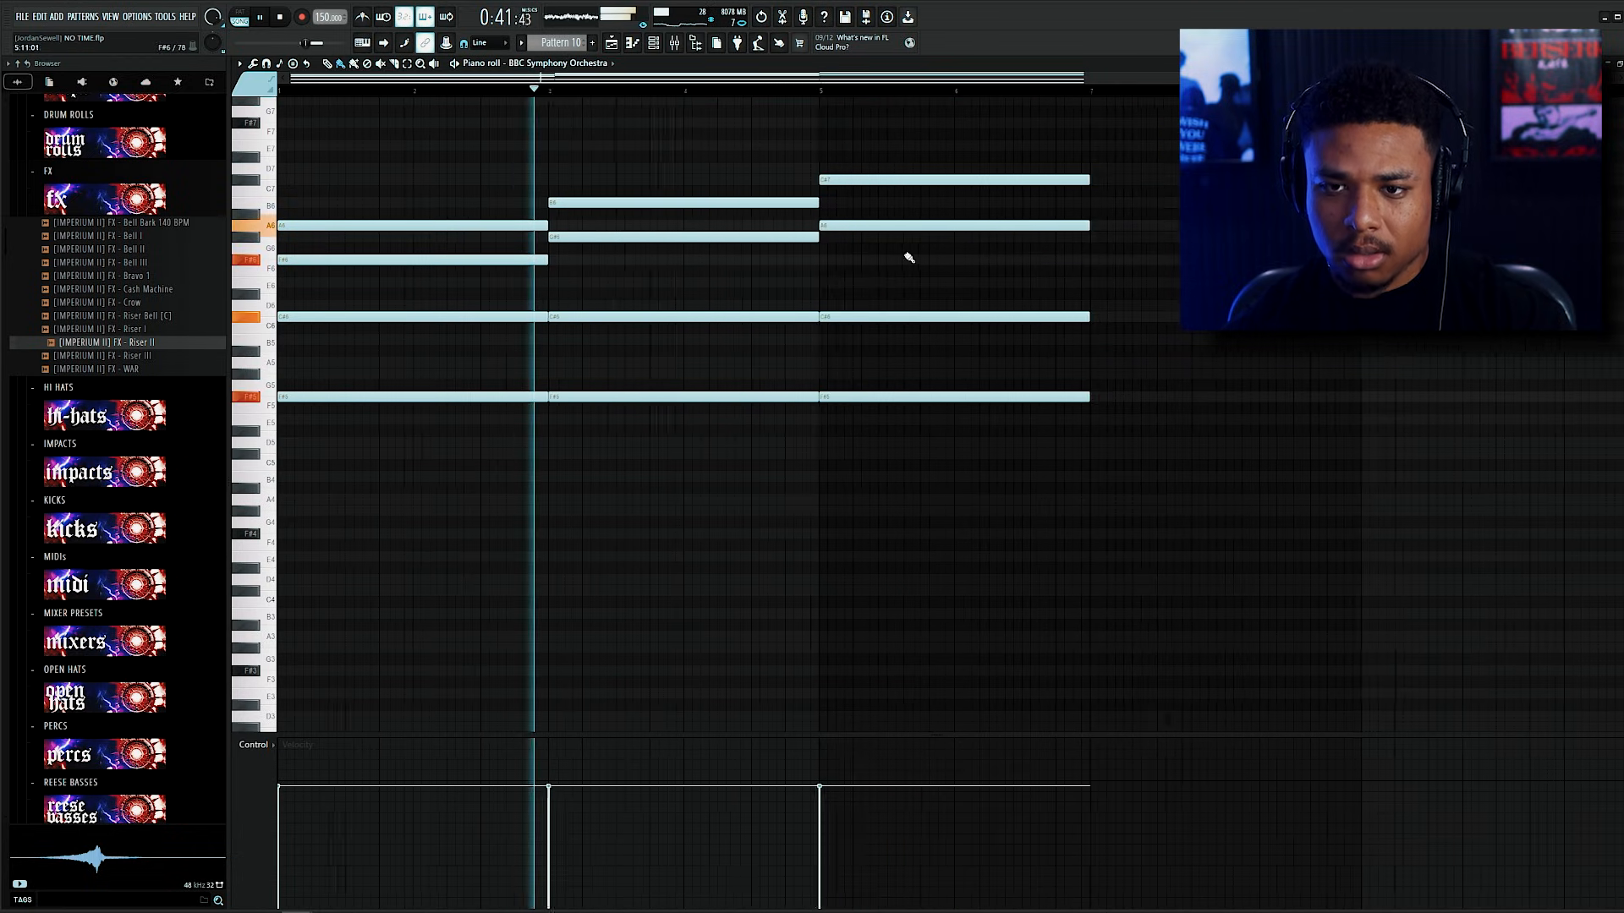
Step: Duplicate the third string chord to bar 7 and raise the copy's two upper notes to D7 and B6
drag(1158, 137, 899, 449)
drag(857, 311, 1127, 311)
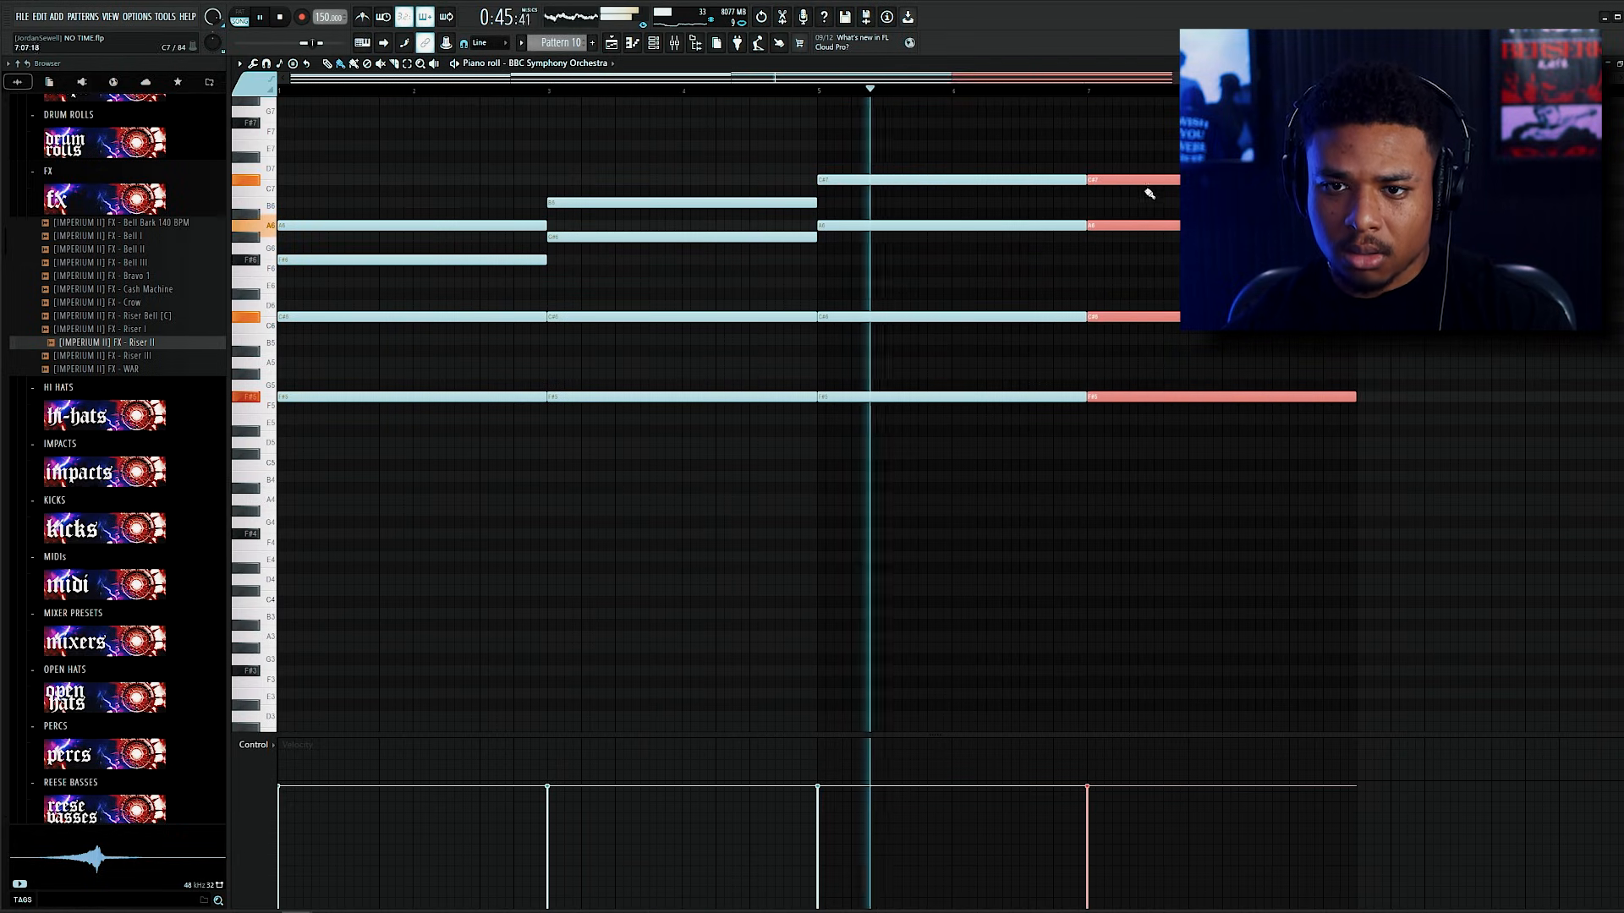
ctrl+click(1150, 161)
drag(1127, 180, 1124, 167)
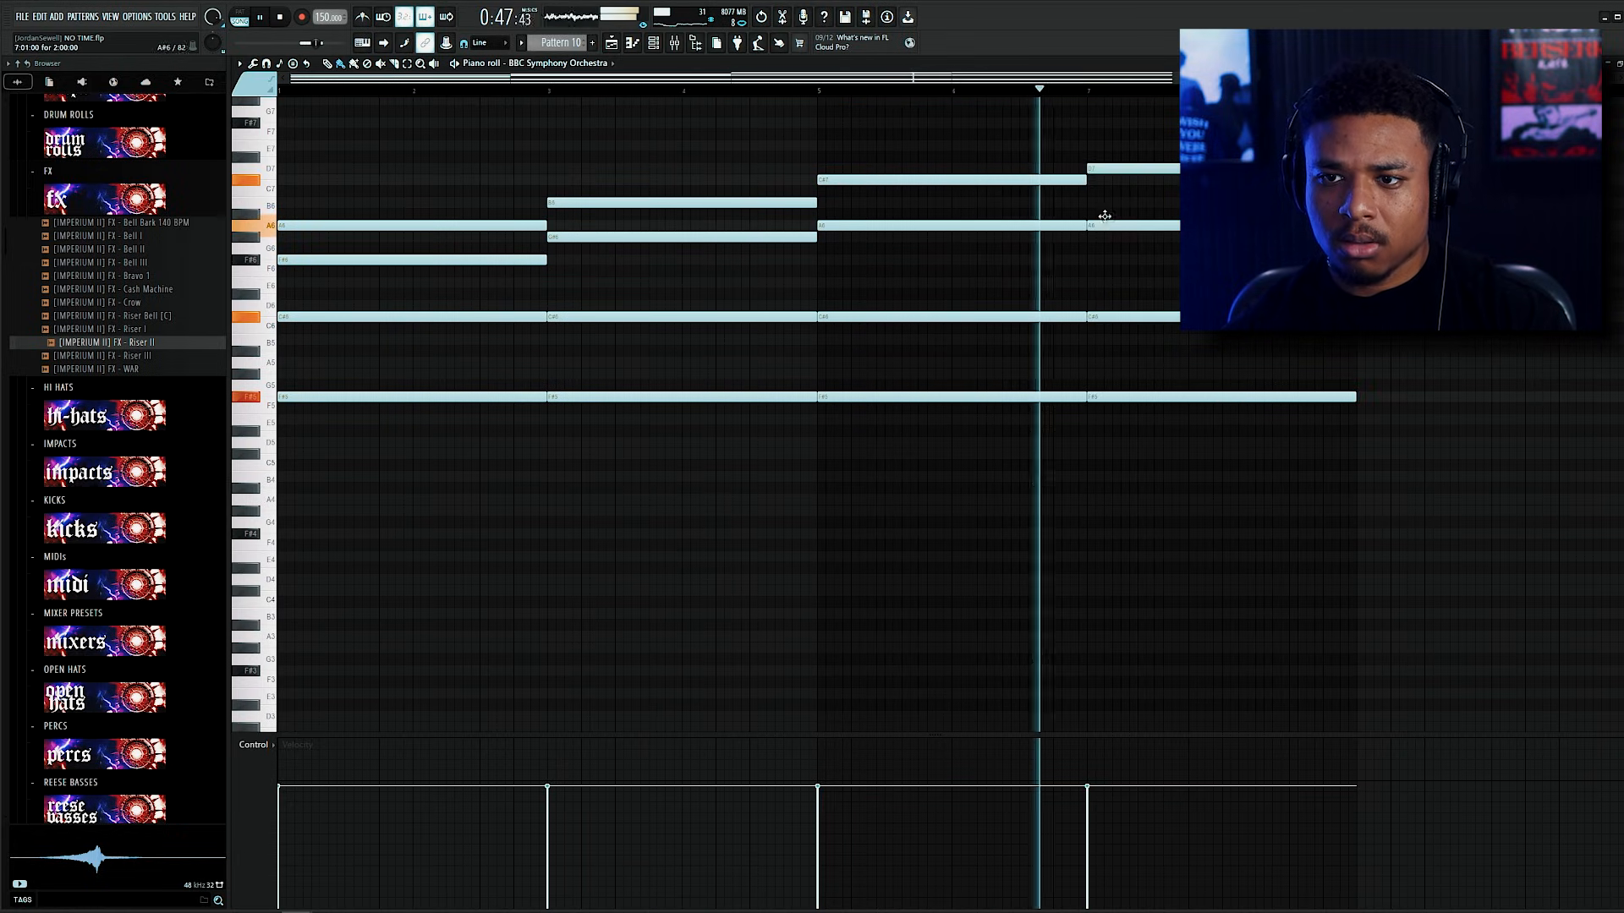
drag(1105, 224, 1103, 203)
scroll(880, 366, down, 2)
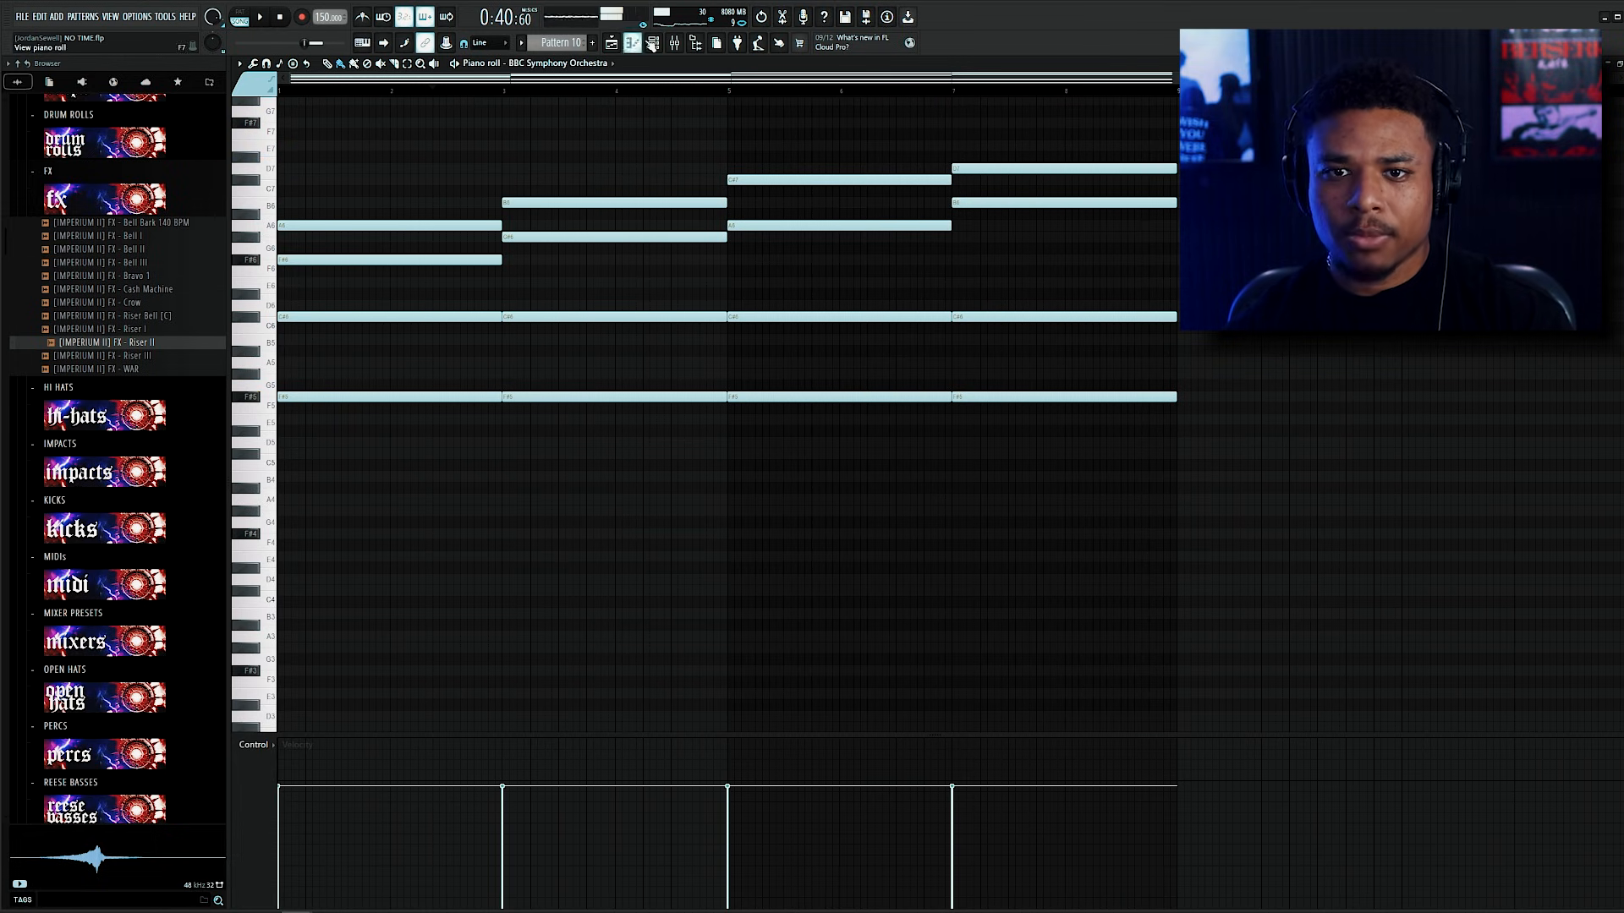
Step: Route the BBC Symphony Orchestra channel to mixer track 14 and lower that track's fader
click(653, 42)
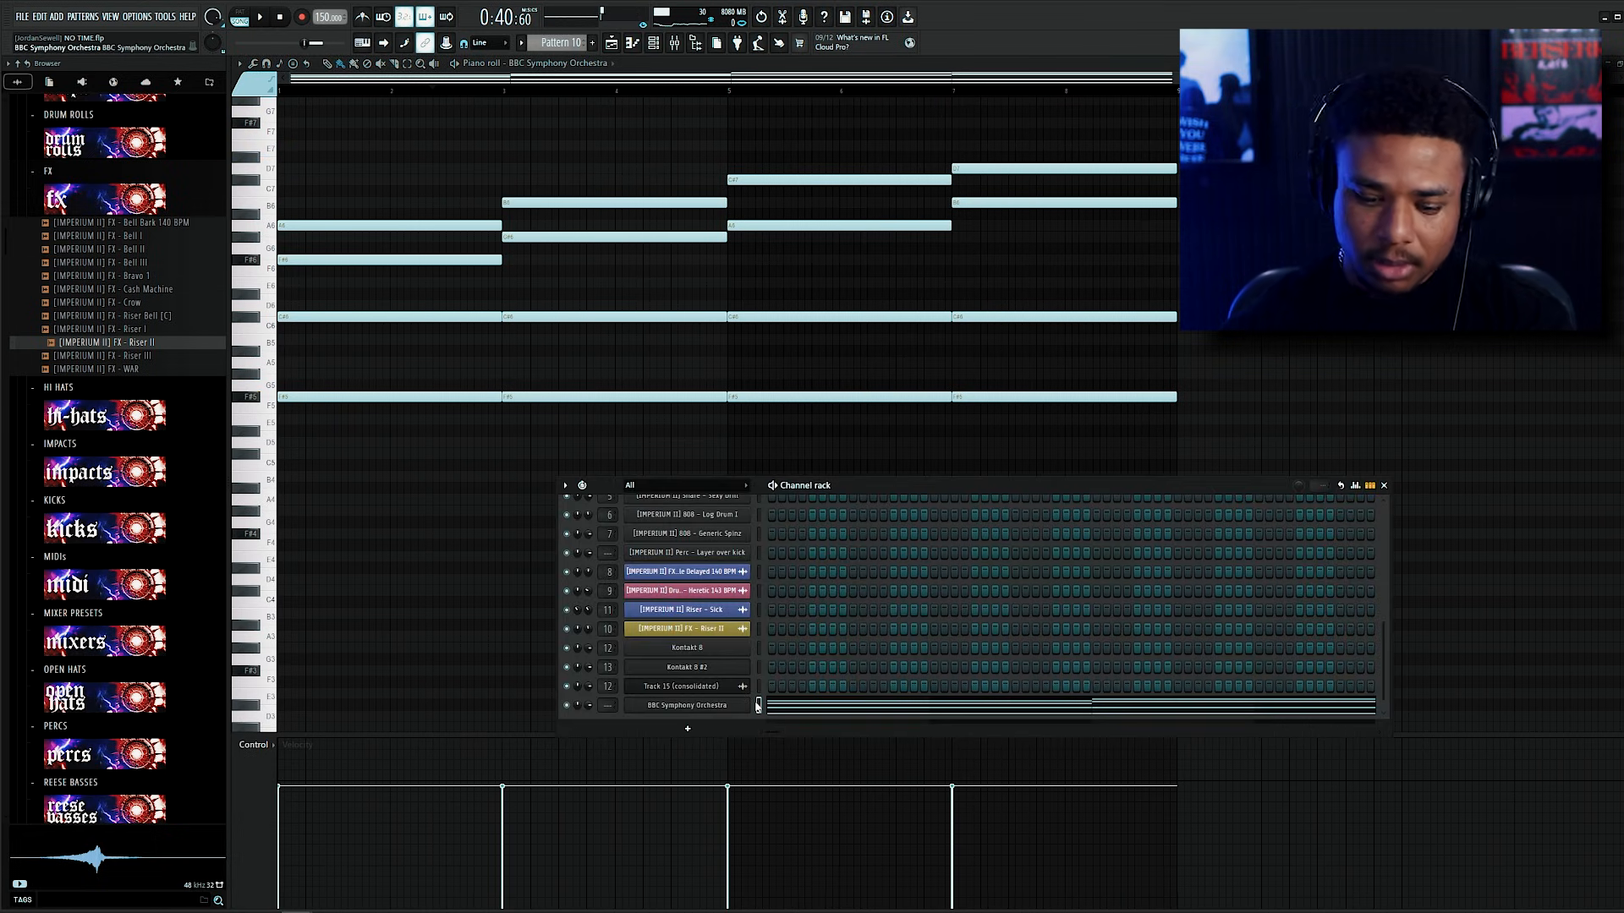
key(ctrl+l)
click(1182, 377)
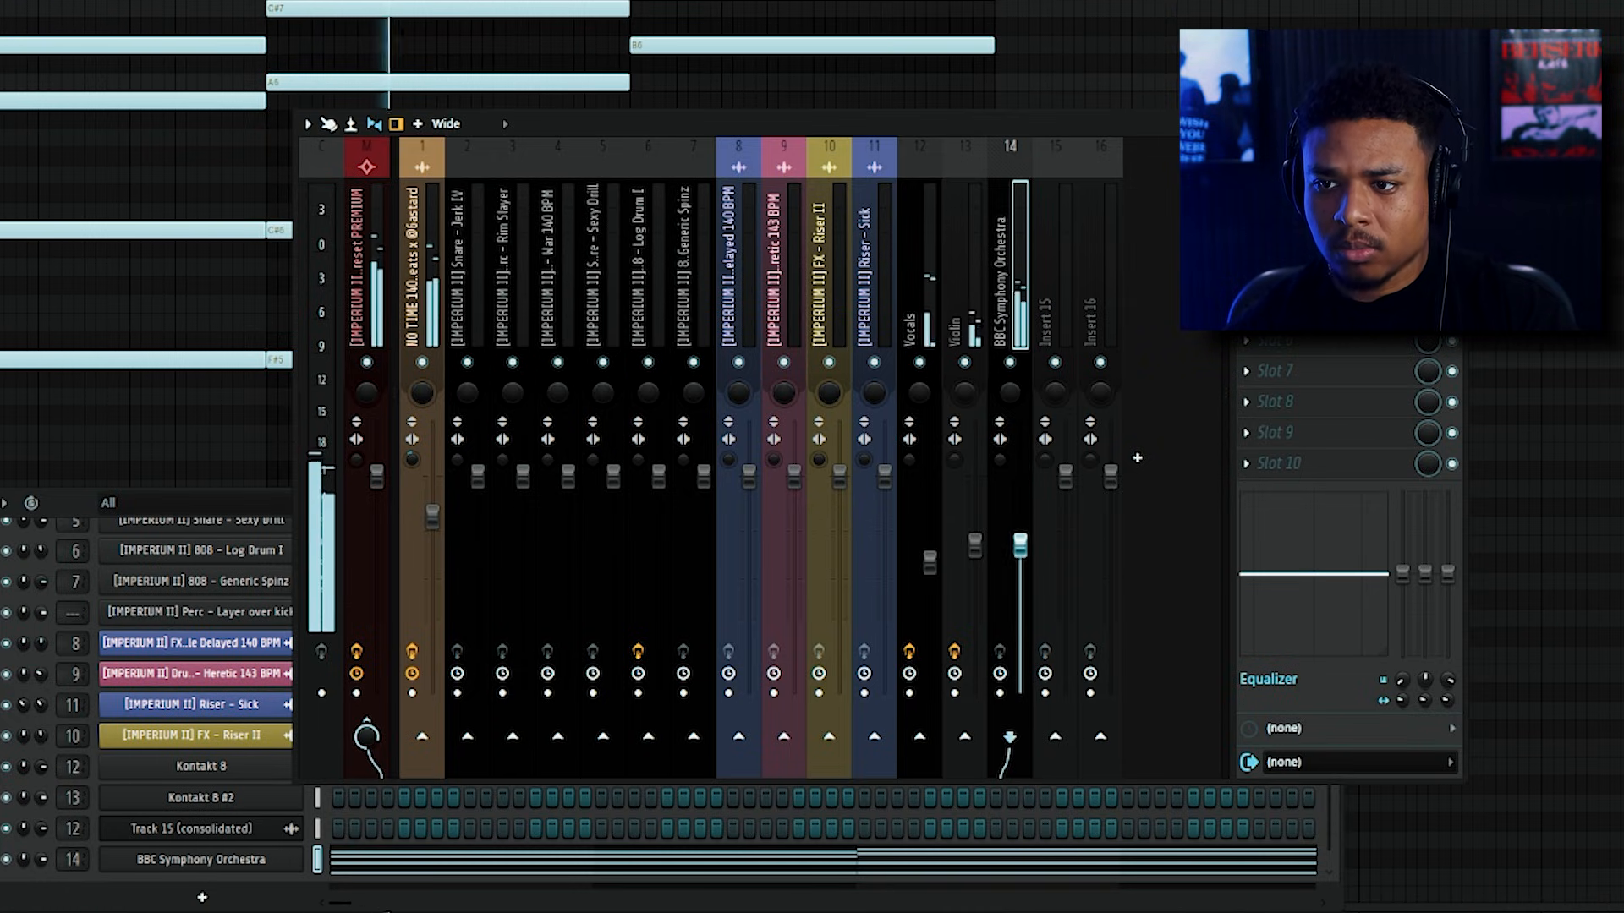
click(1245, 185)
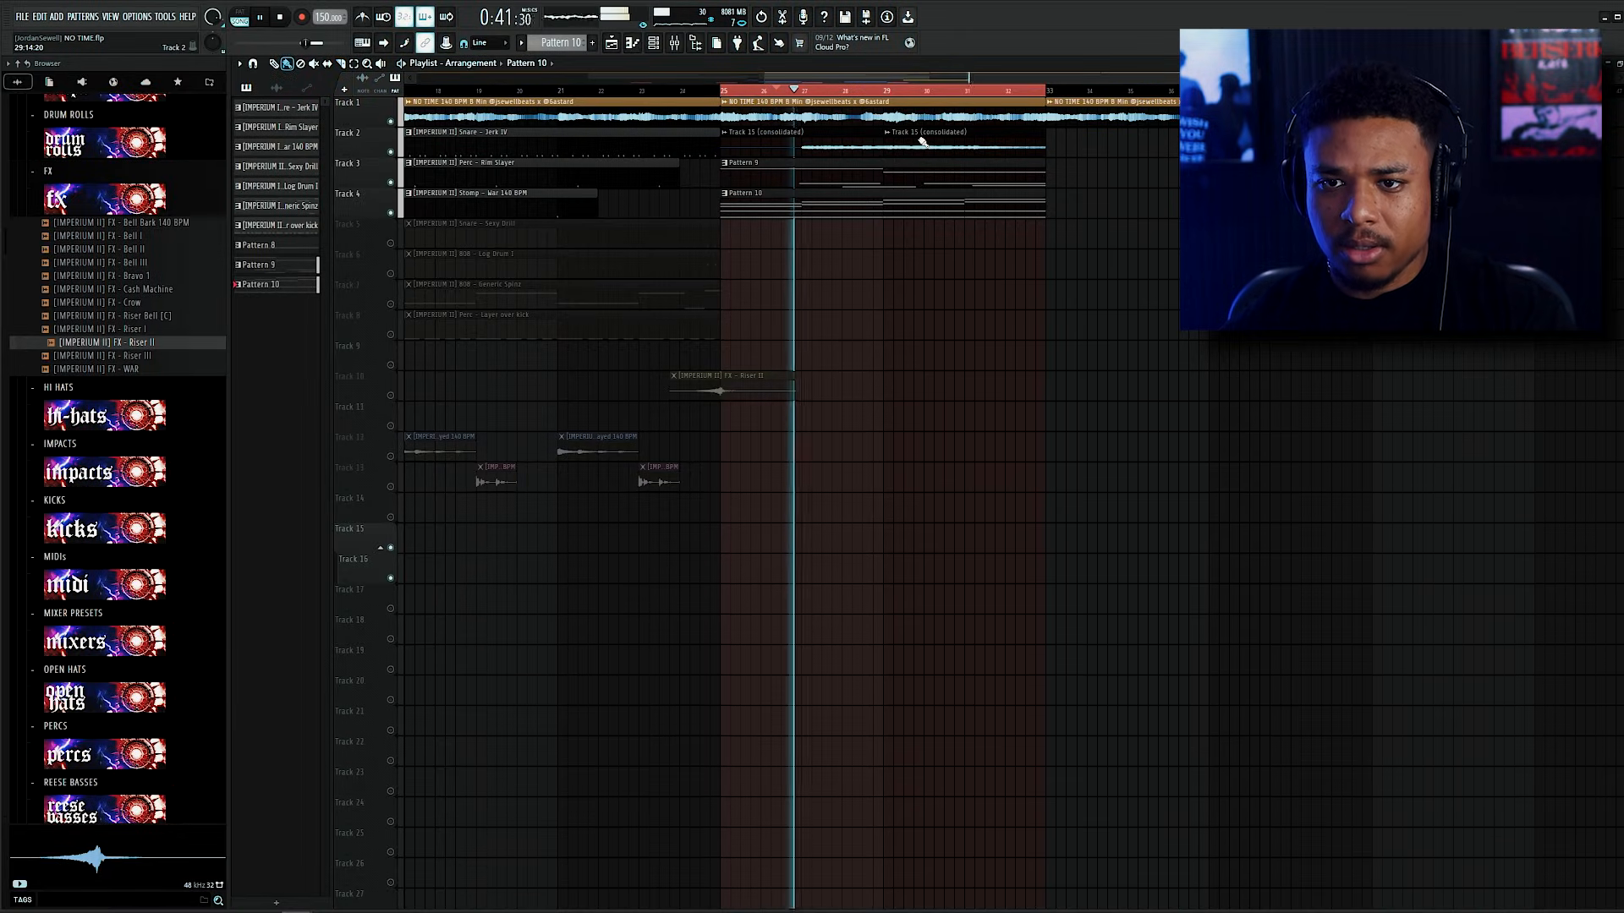
Step: Replace the Track 15 (consolidated) clip at bar 29 with a copy of the one at bar 25
right_click(922, 141)
drag(817, 139, 997, 146)
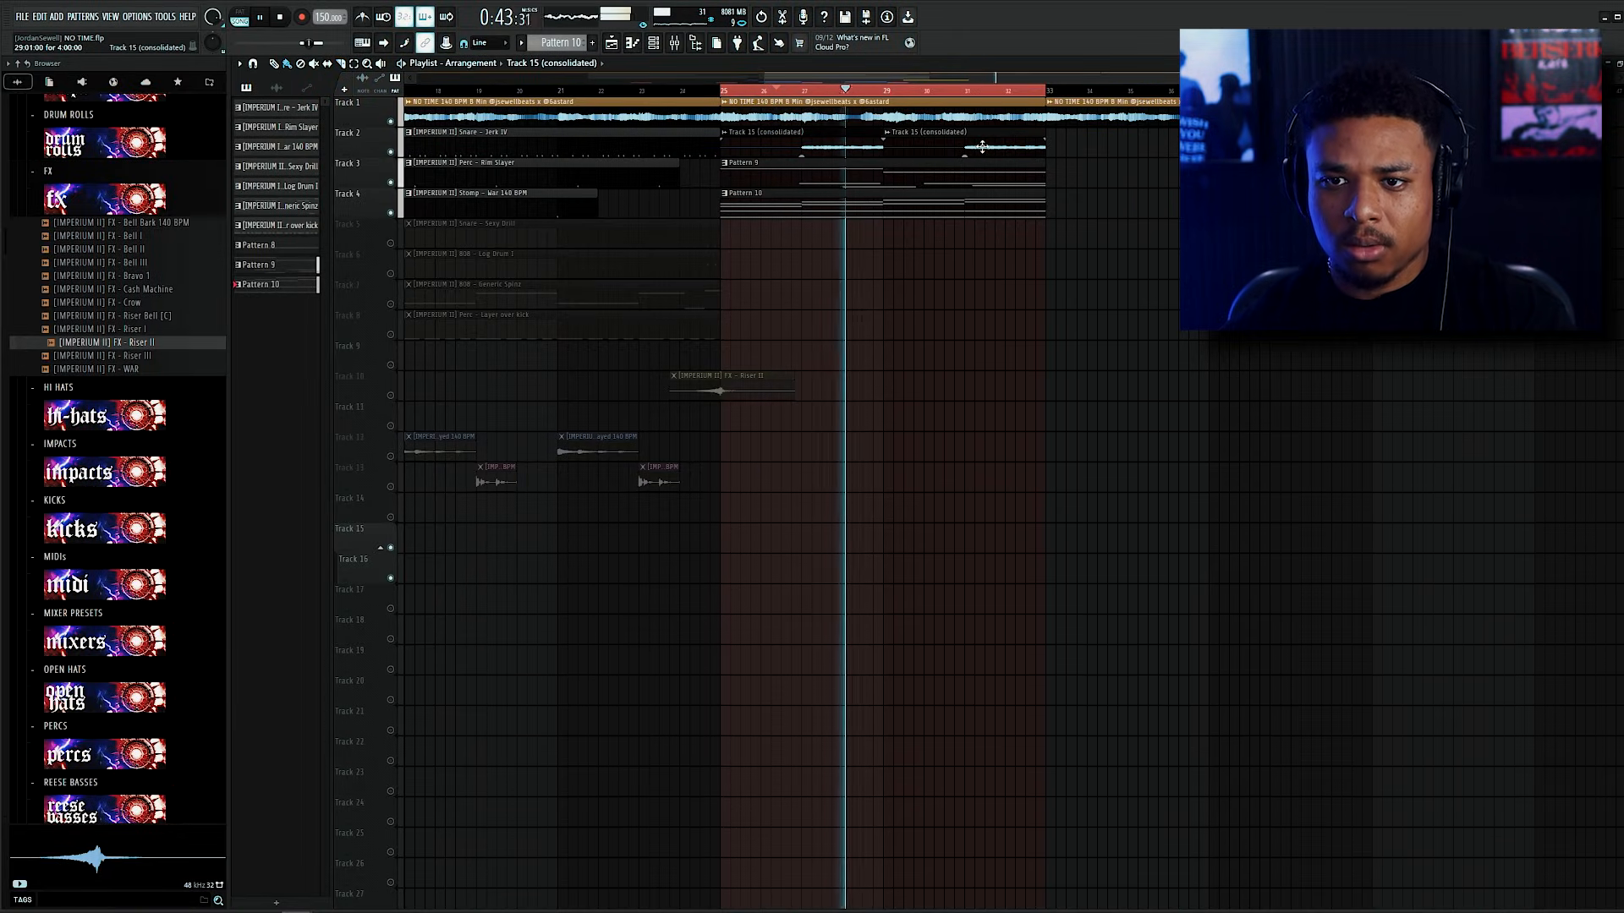
scroll(995, 166, up, 2)
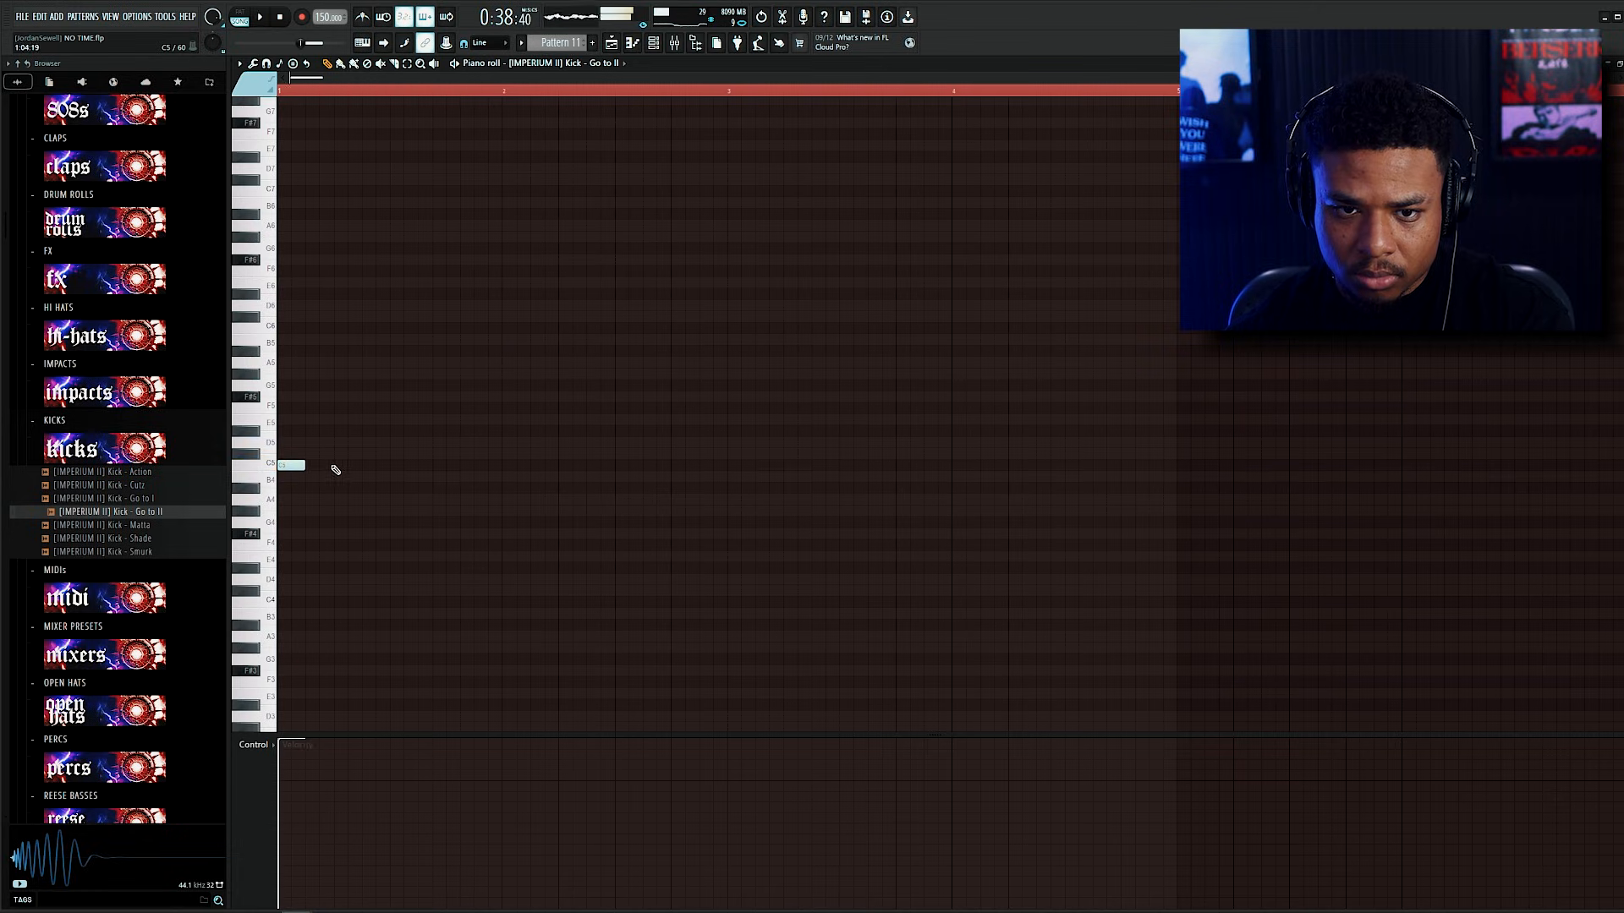
Step: Draw a bouncing one-bar rhythm of five C5 hits for Kick - Go to II in bar 1
key(space)
click(335, 466)
click(399, 466)
click(456, 466)
drag(455, 466, 441, 466)
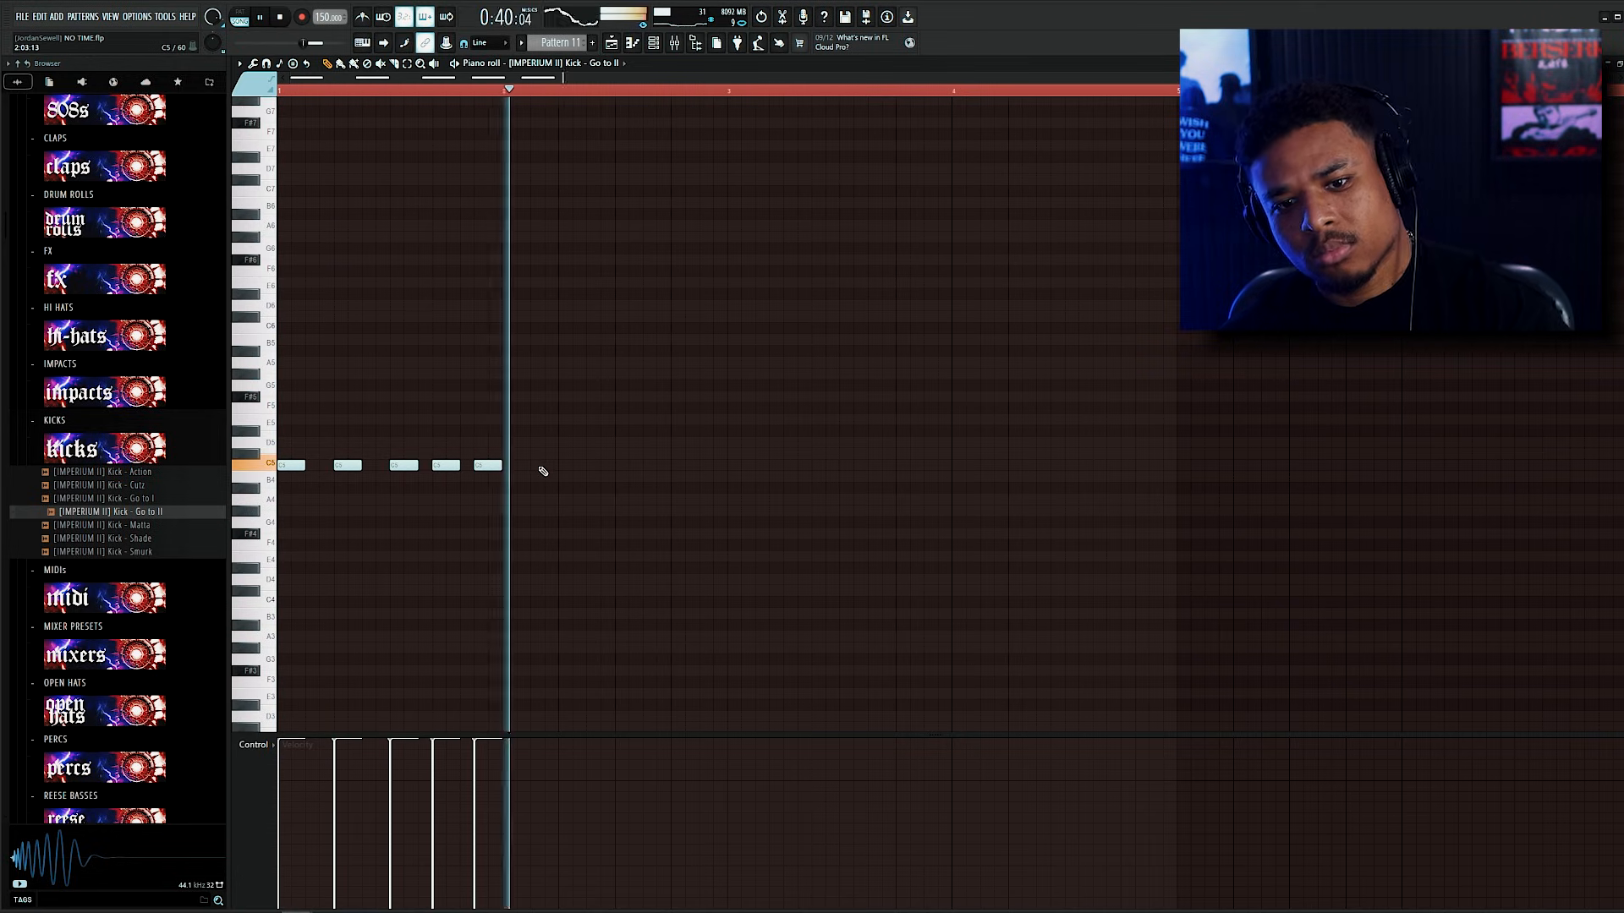
key(space)
Step: Duplicate the one-bar kick rhythm three times so that it fills four bars
key(ctrl+a)
key(ctrl+b)
key(ctrl+b)
key(ctrl+b)
key(space)
scroll(366, 428, down, 2)
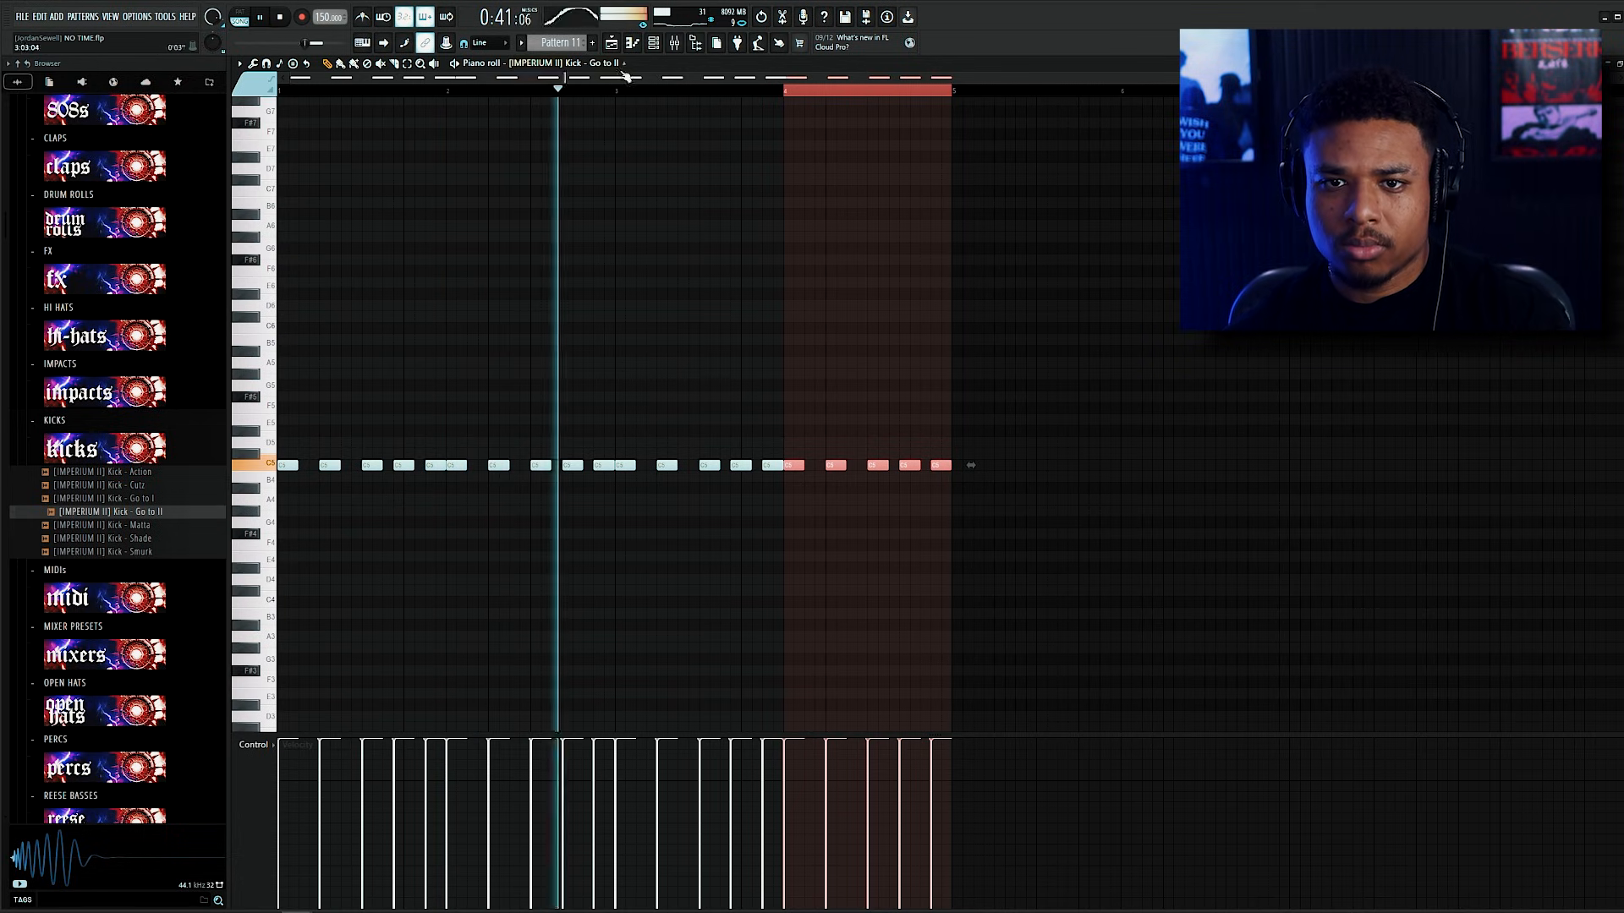
Step: Duplicate the four bars of kicks to fill eight bars and delete the second kick of bar 5
key(ctrl+a)
key(ctrl+b)
click(928, 292)
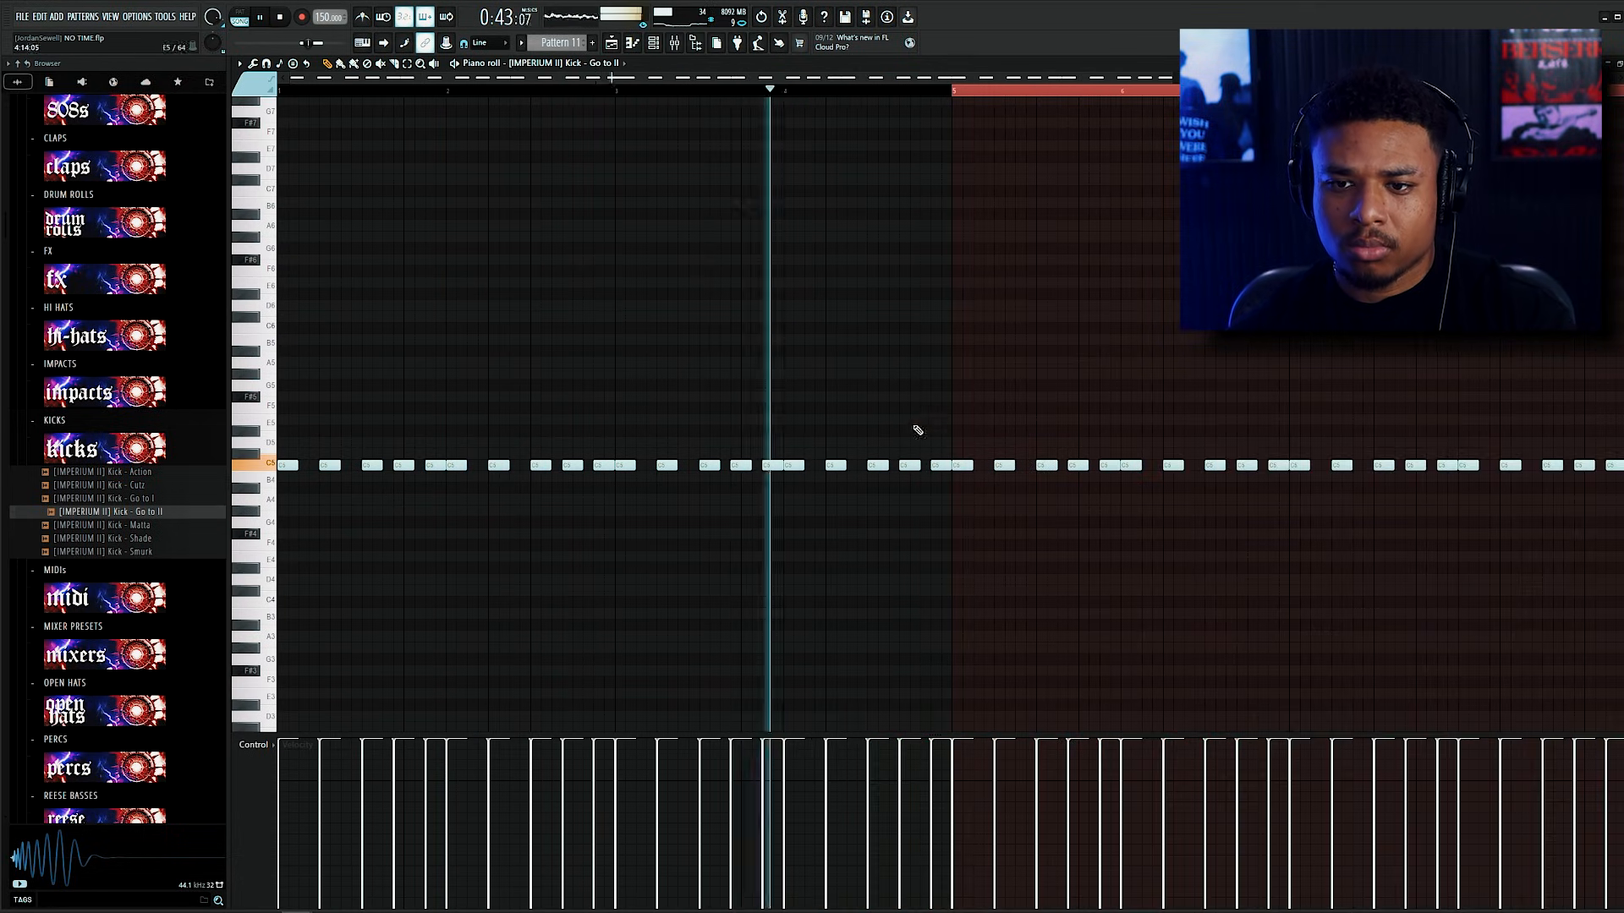
scroll(935, 423, down, 2)
scroll(918, 435, up, 3)
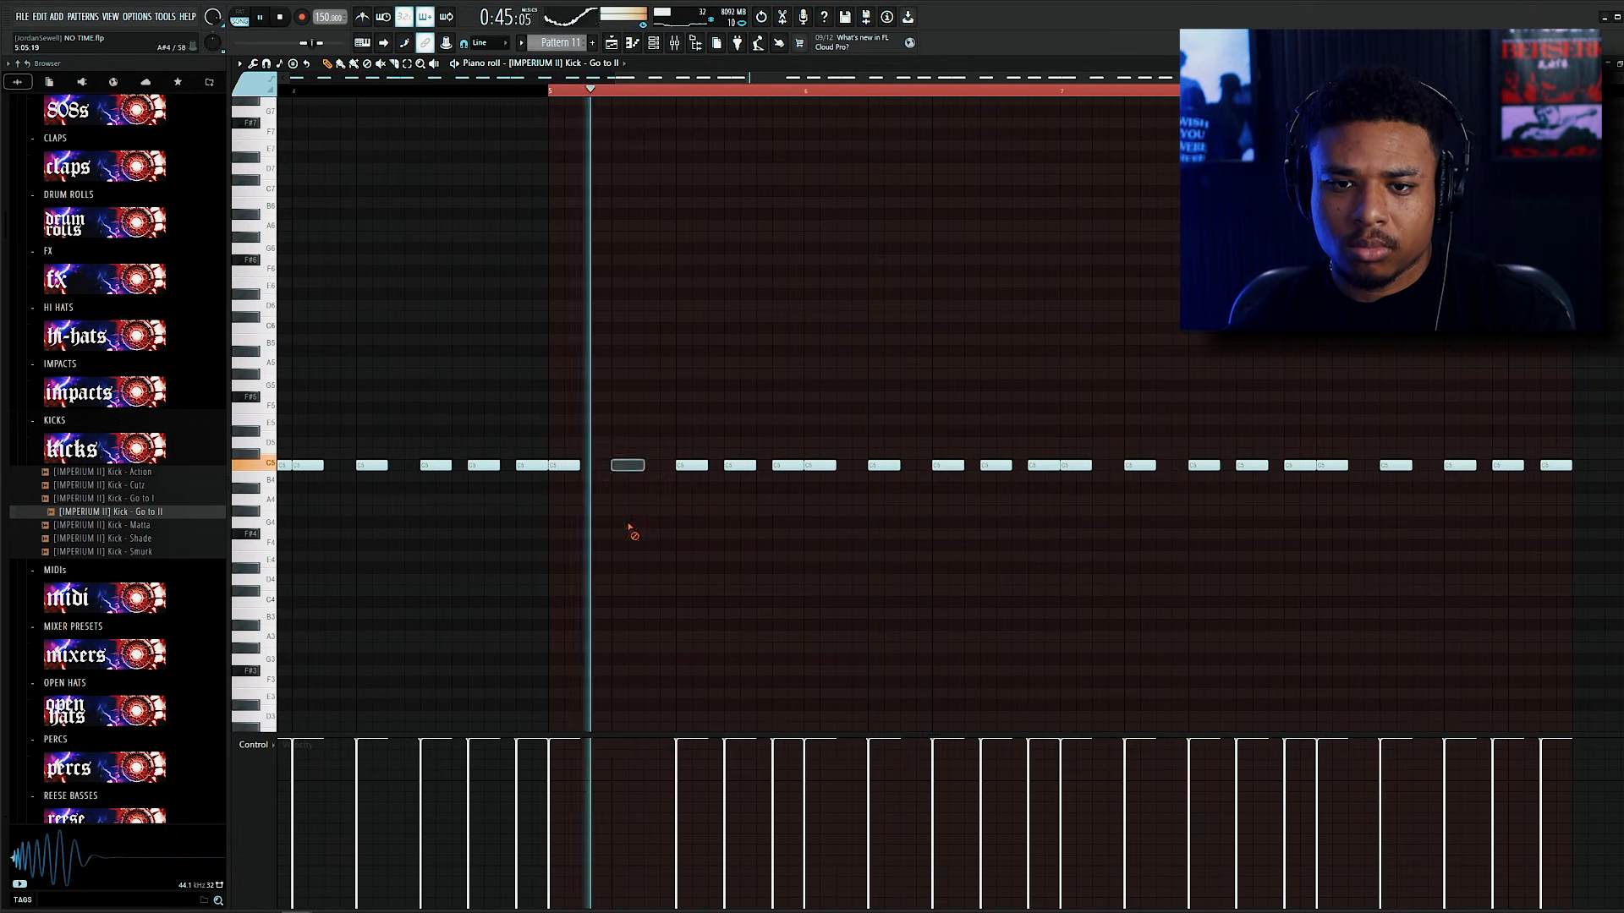
scroll(647, 533, down, 2)
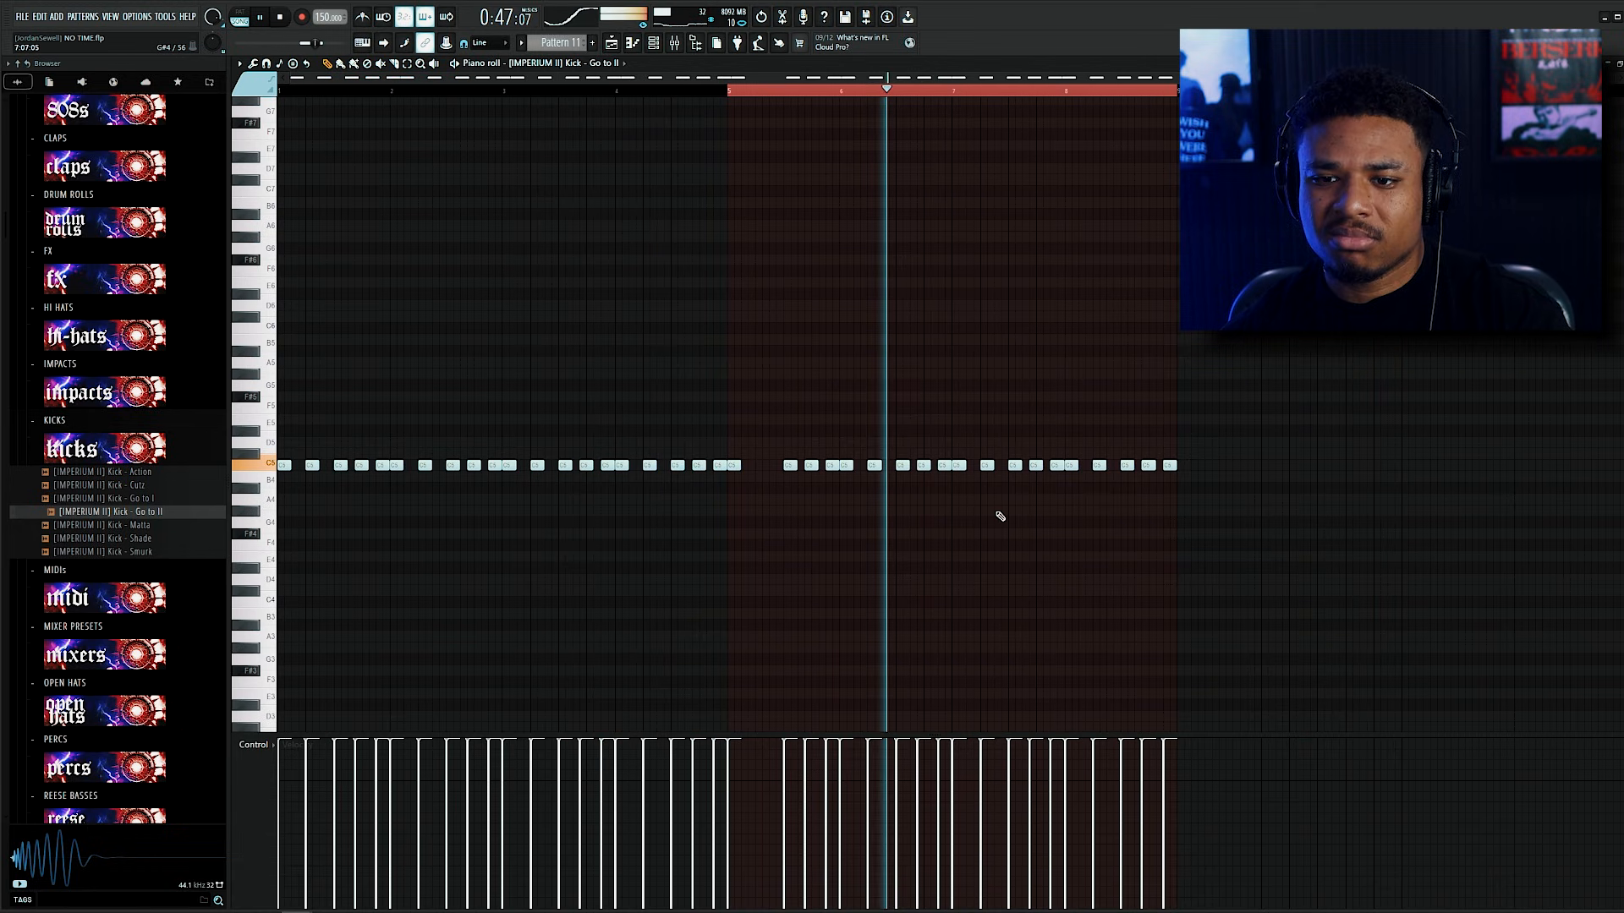
scroll(997, 514, up, 2)
scroll(968, 530, down, 2)
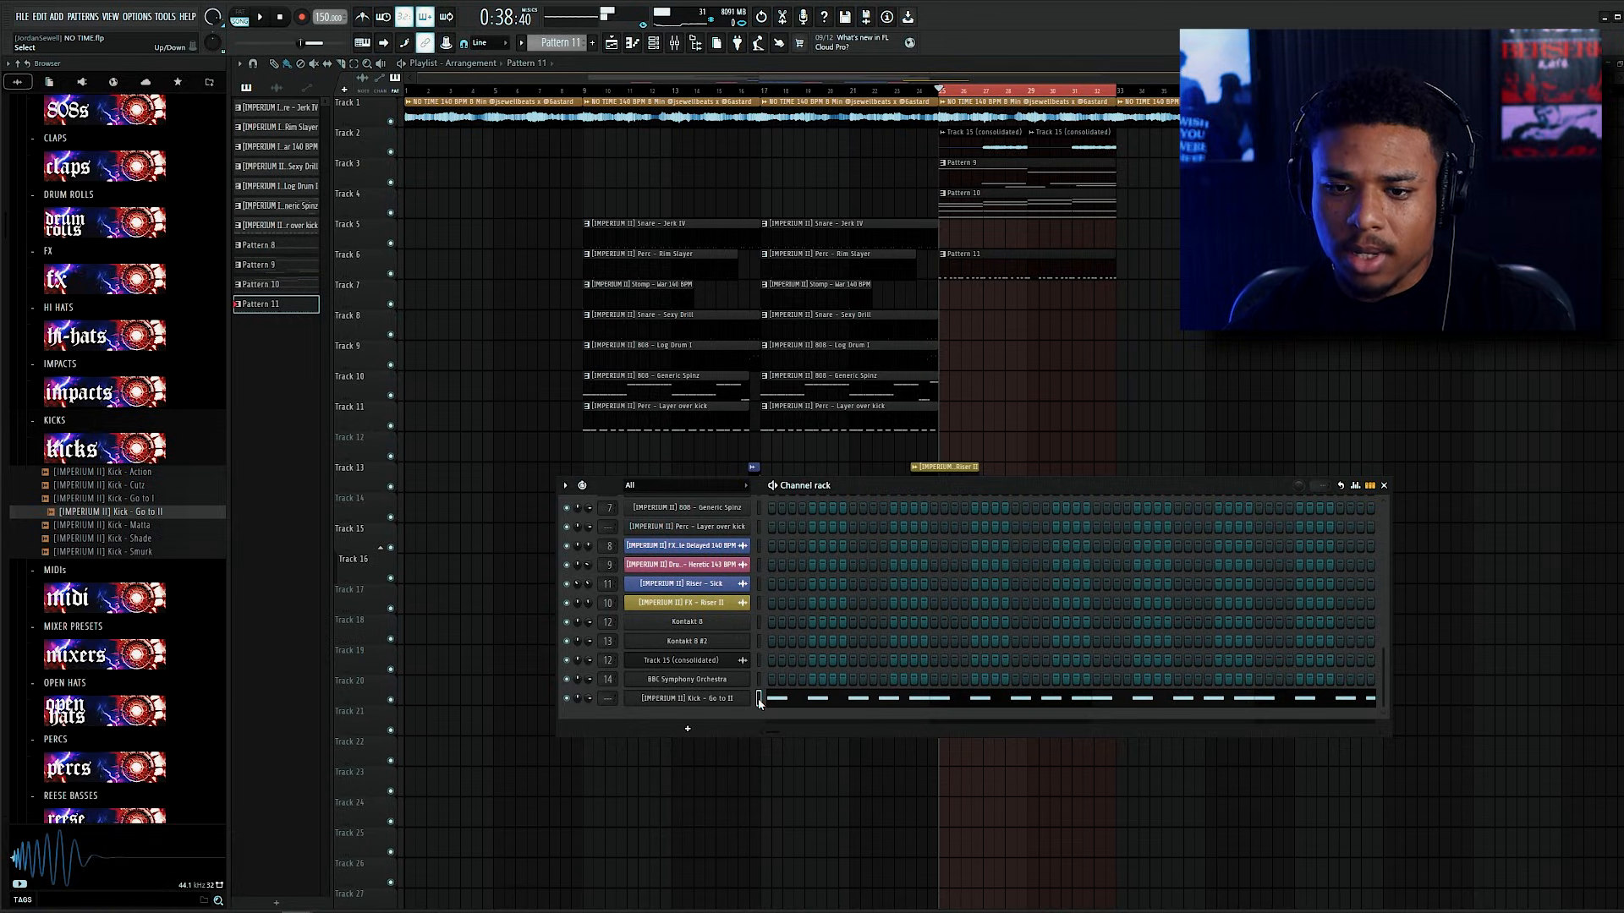
Step: Route Kick - Go to II to mixer track 15 and sidechain it to the NO TIME sample on track 1
key(ctrl+l)
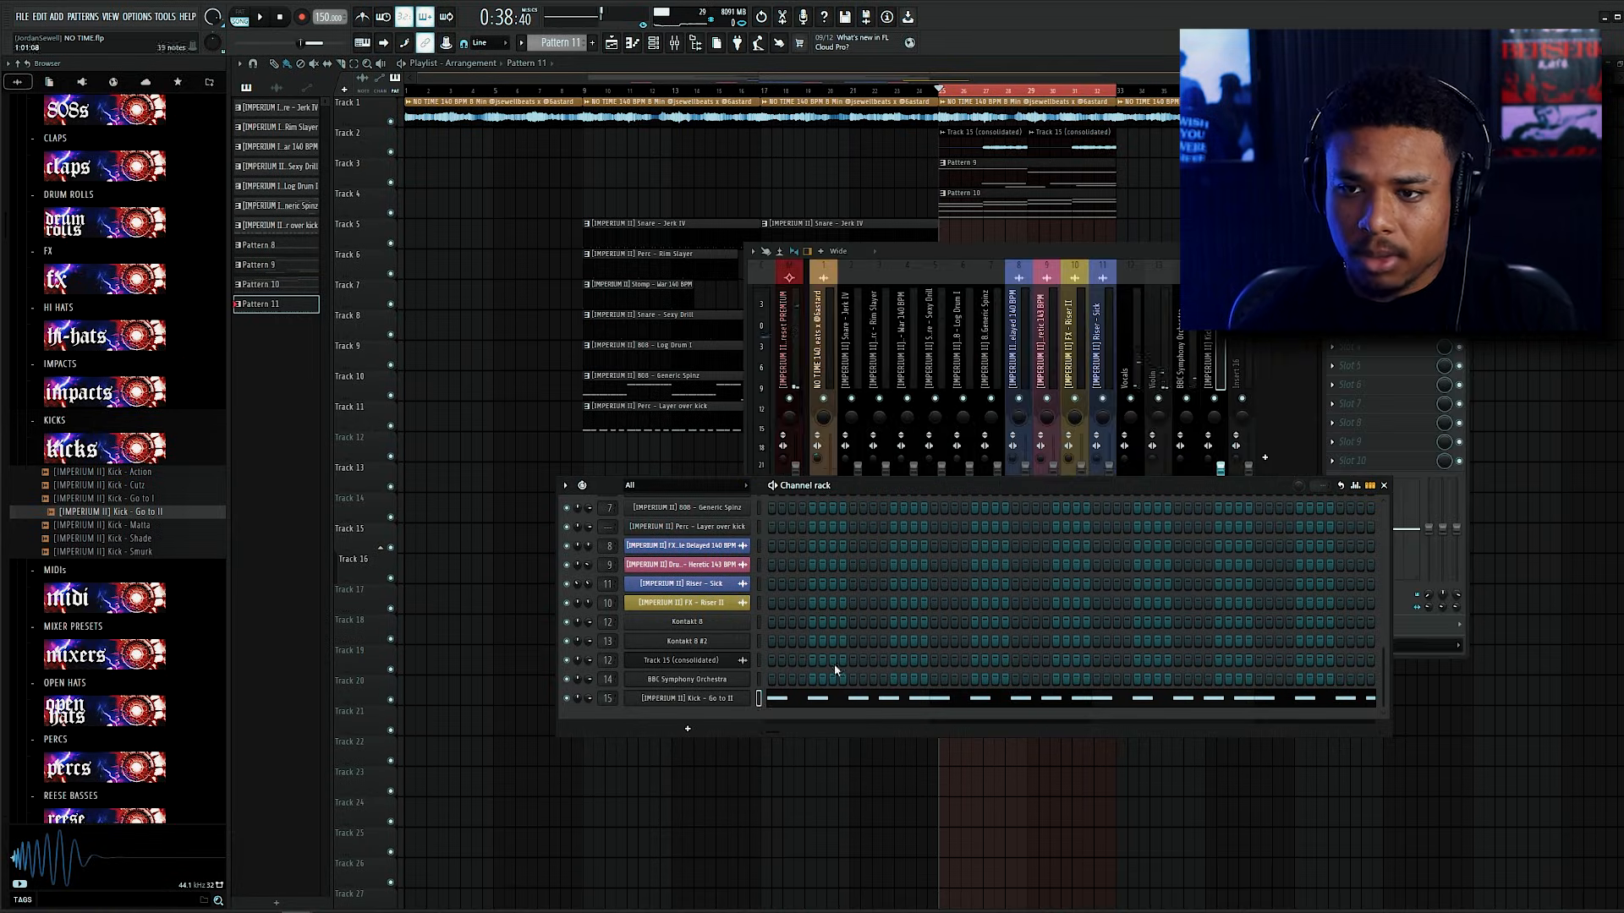
right_click(457, 771)
click(546, 838)
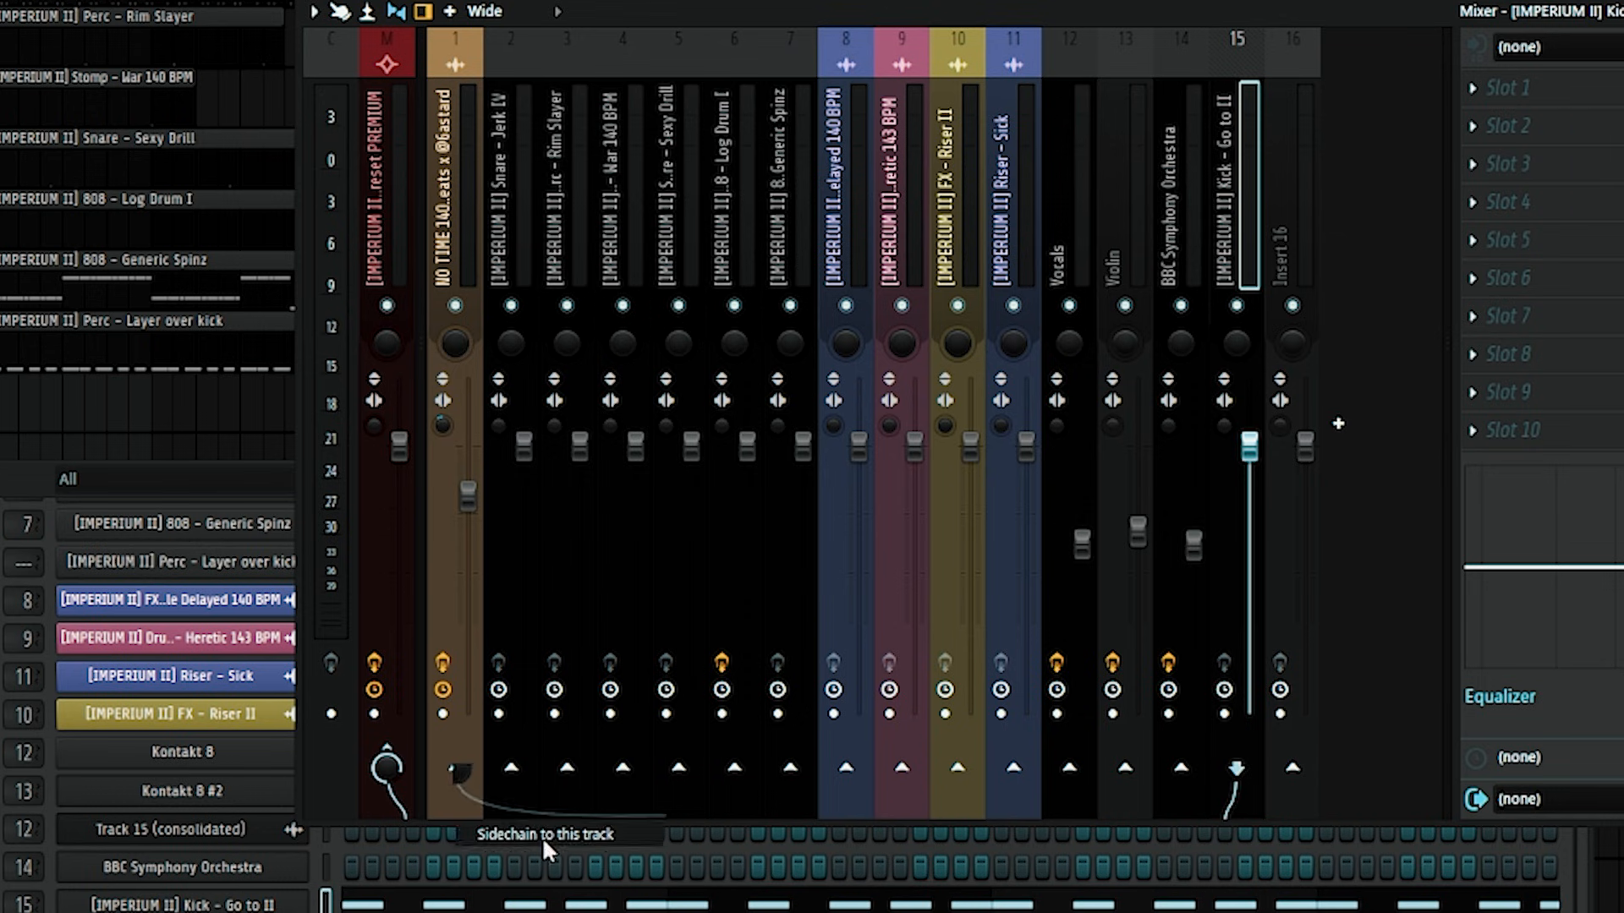
Step: Load Fruity Limiter on the NO TIME sample's mixer track and show its compressor settings
click(462, 275)
click(1472, 164)
click(1511, 21)
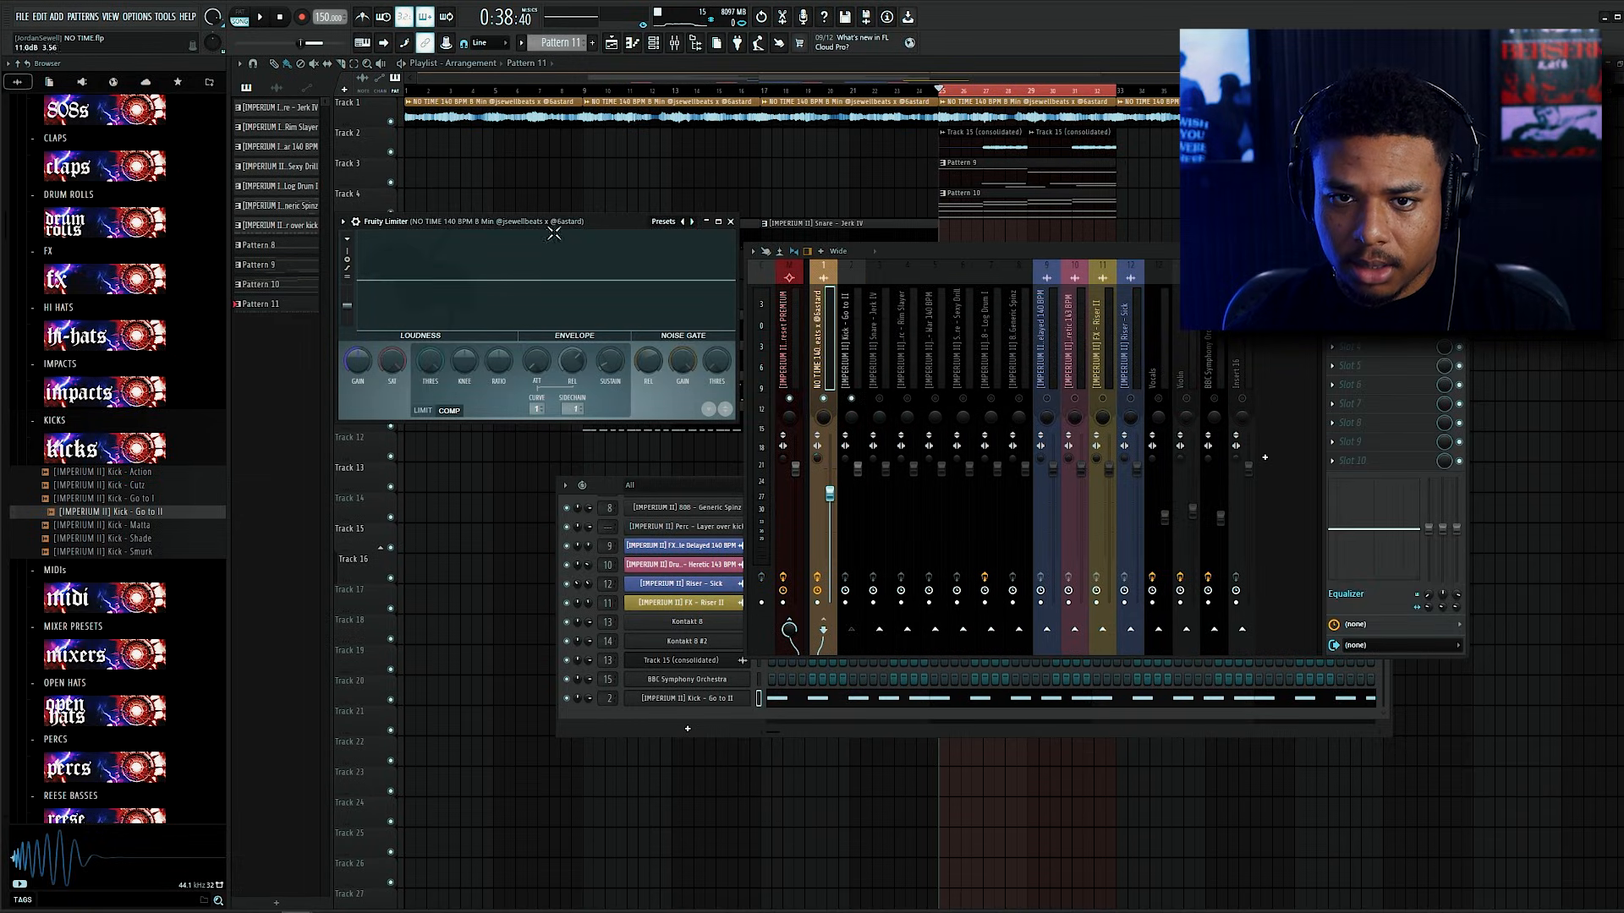
drag(554, 230, 587, 232)
Step: Add a Snaps - Jersey I hit on the fourth beat of bar 2 and select the pattern's opening bars
key(space)
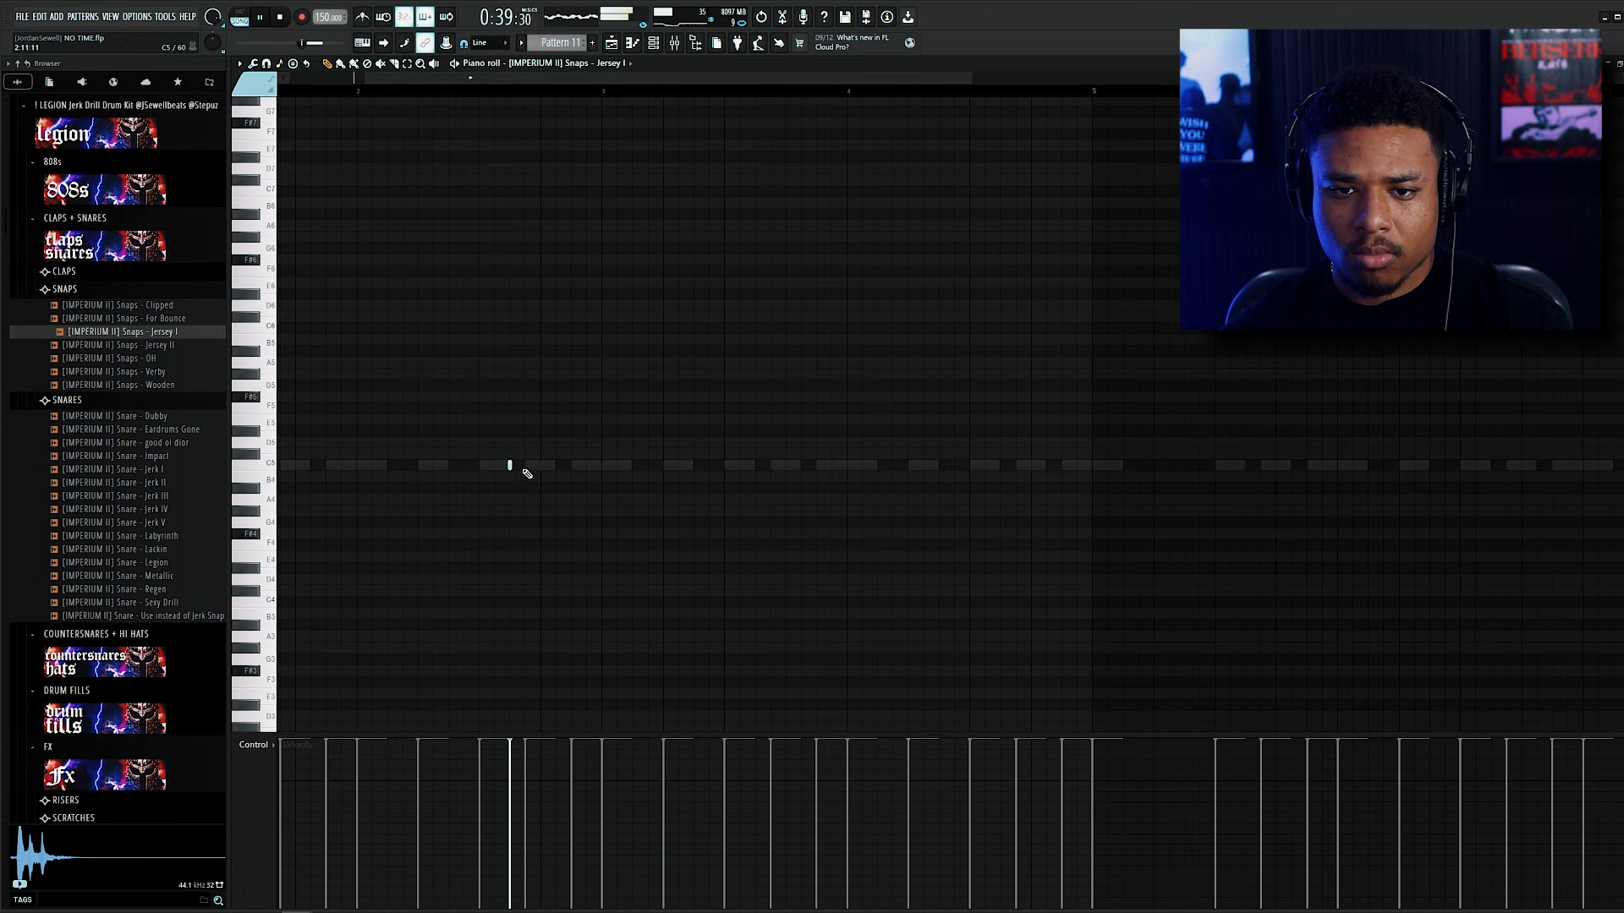
click(540, 465)
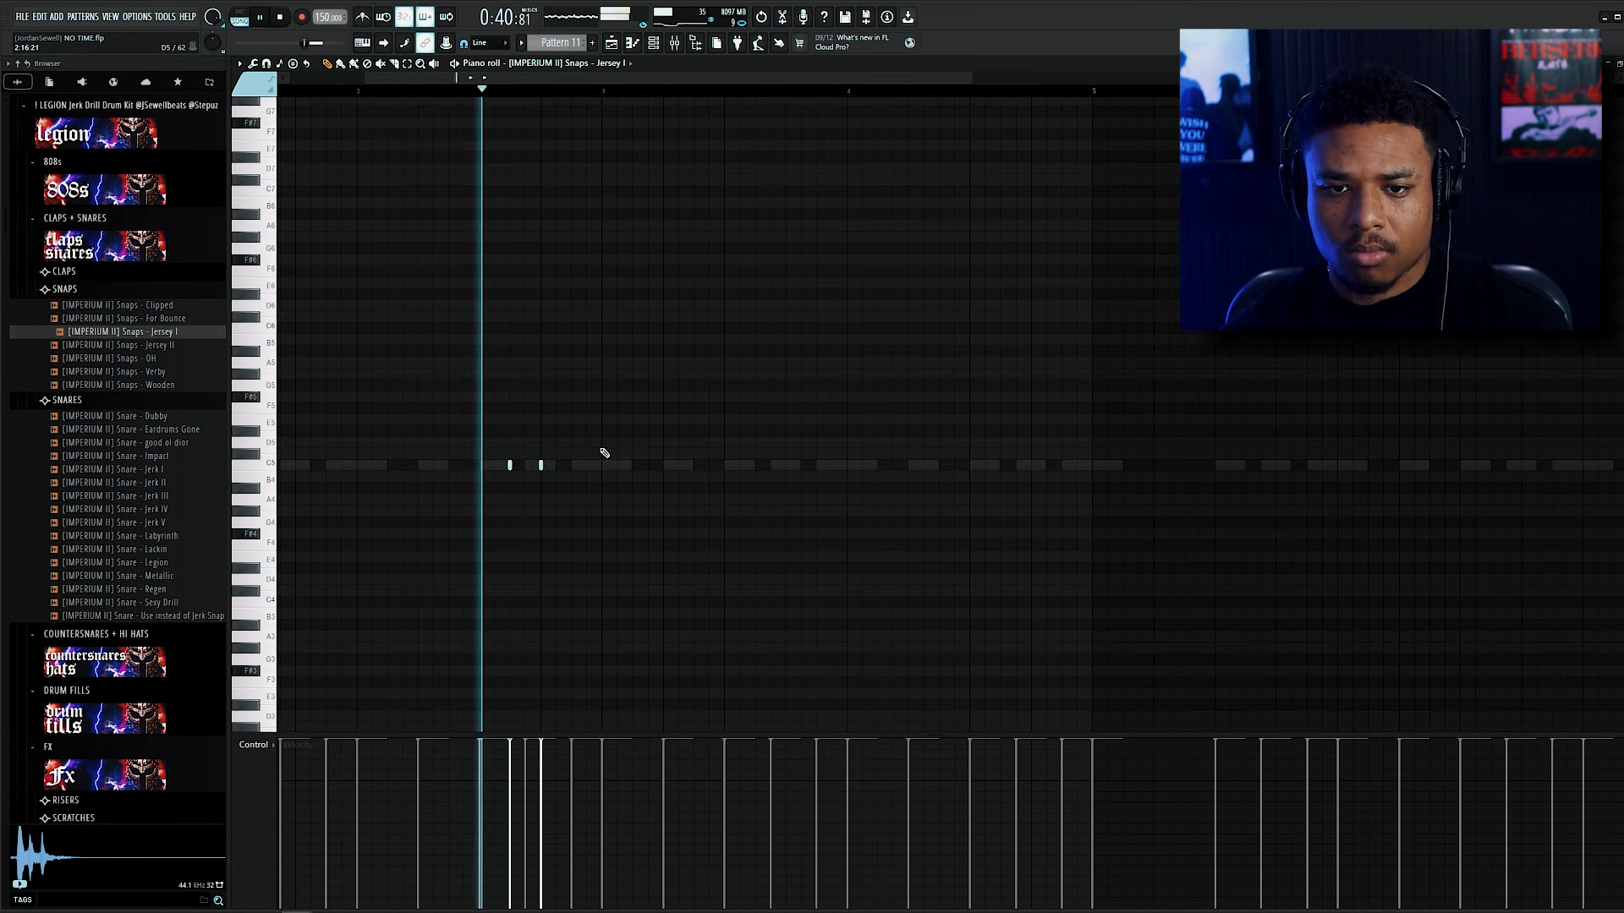
scroll(924, 271, down, 2)
drag(899, 90, 281, 91)
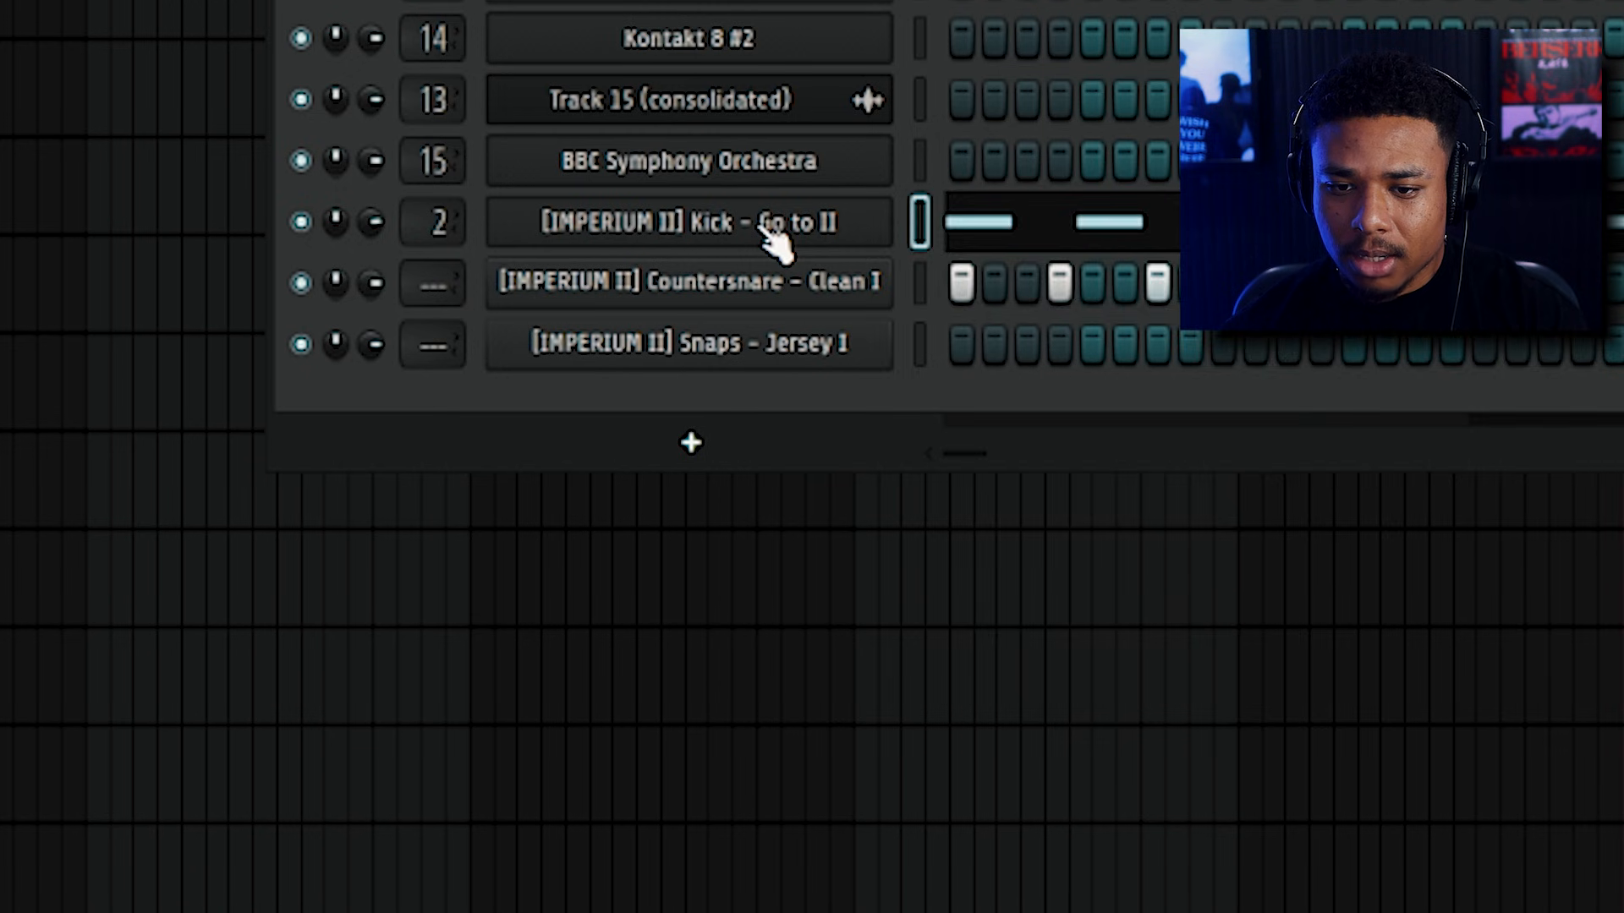
Step: Clone the Kick - Go to II channel, then reverse and trim the clone's sample
right_click(770, 235)
click(972, 725)
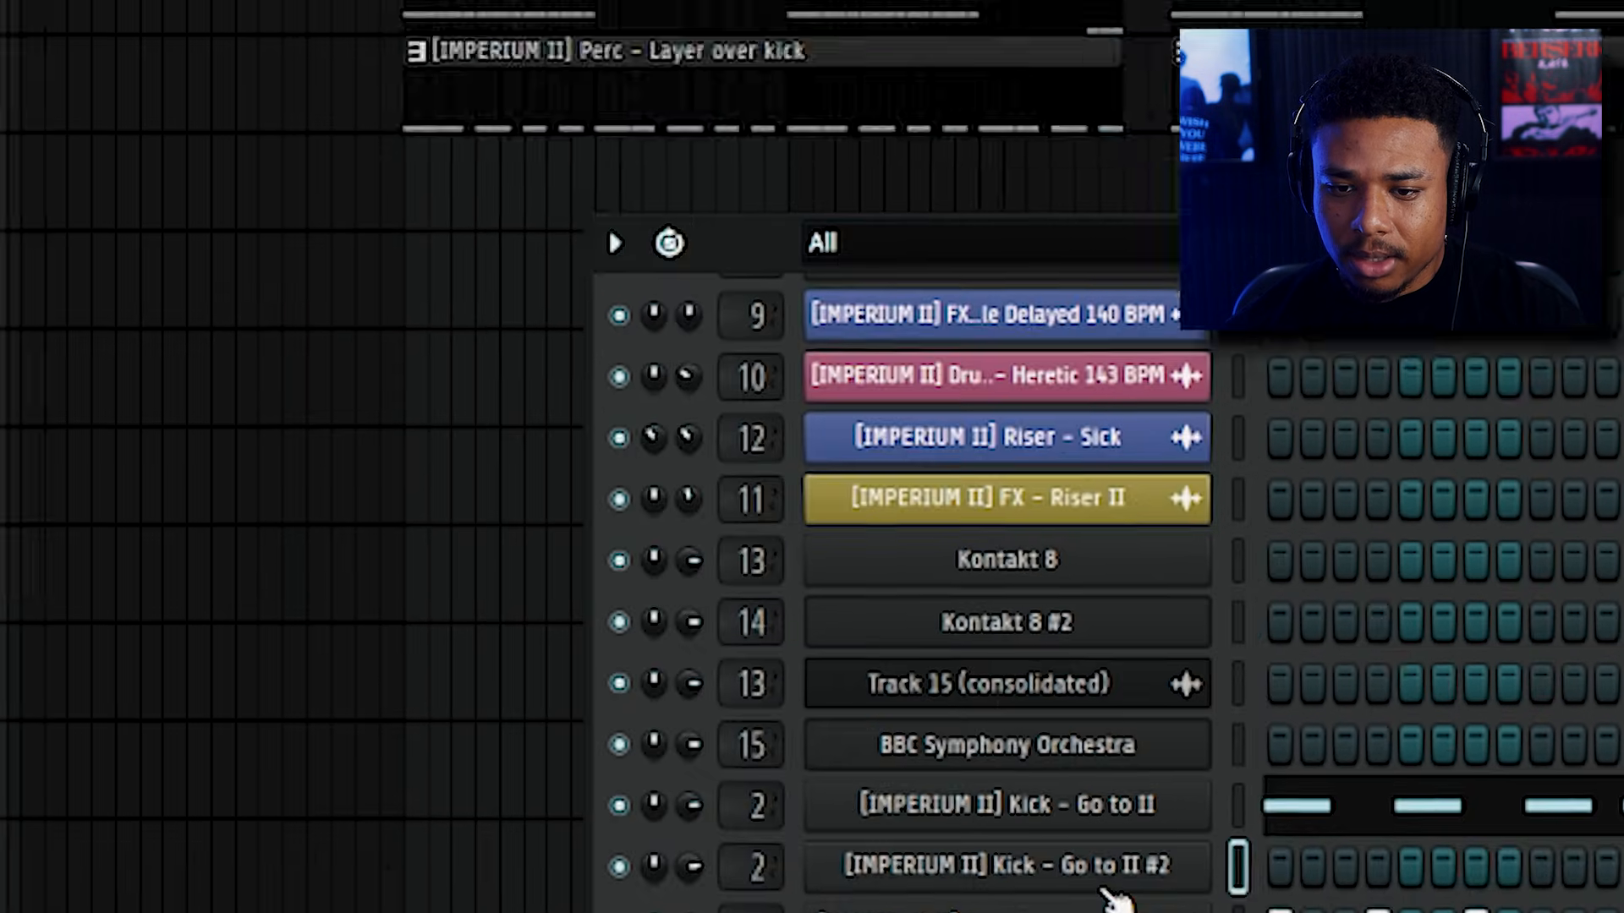
click(1100, 884)
click(782, 481)
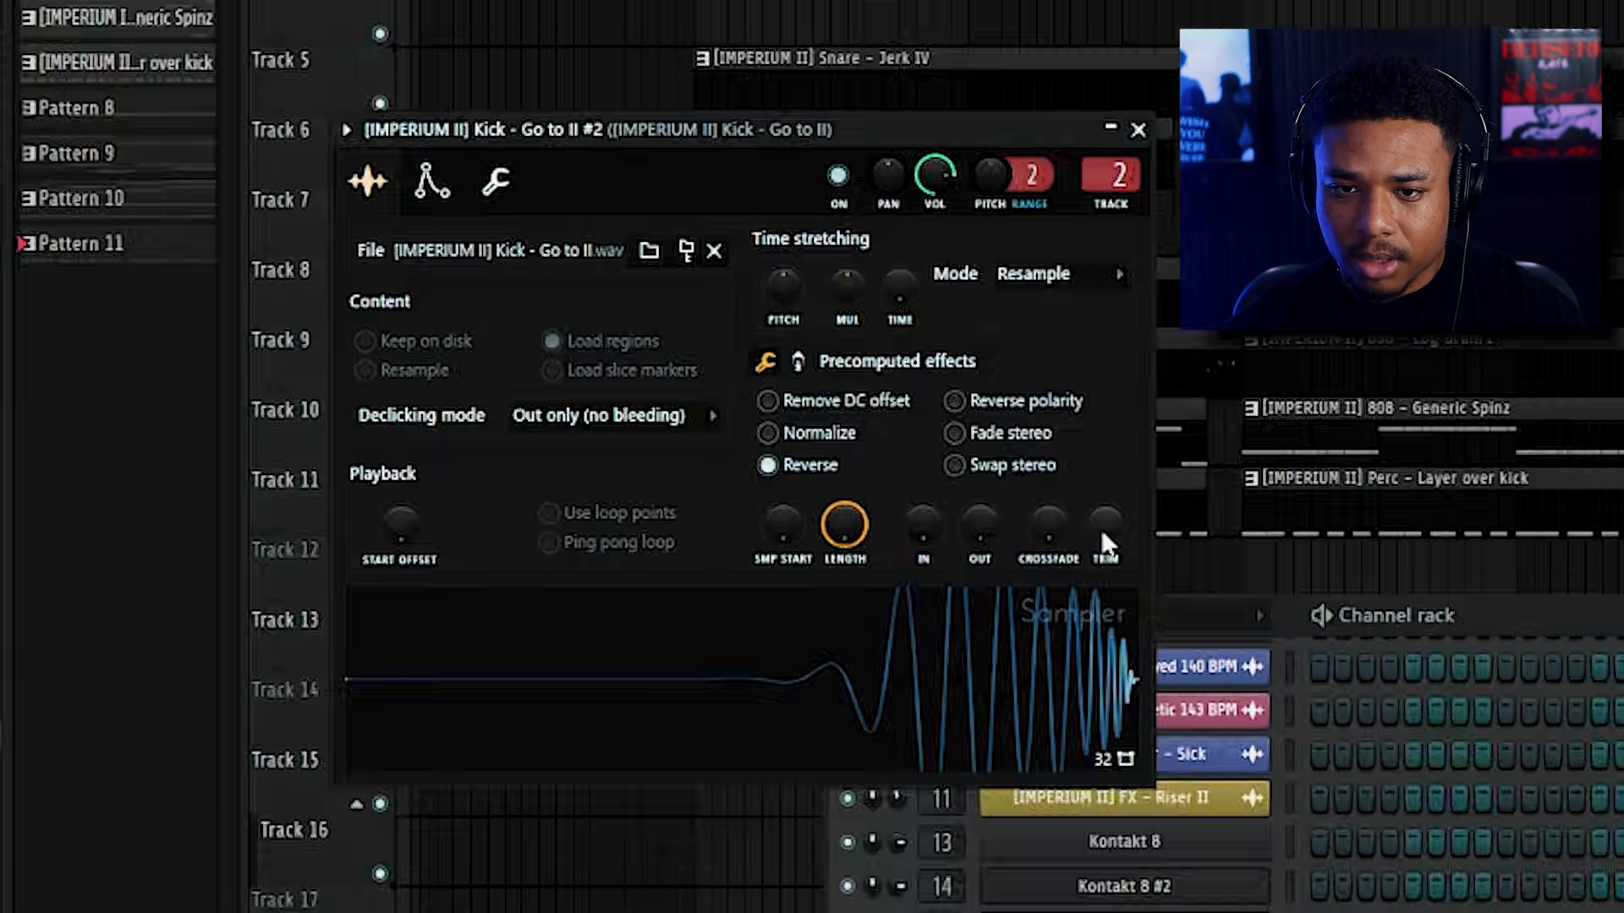
drag(1102, 534, 1102, 465)
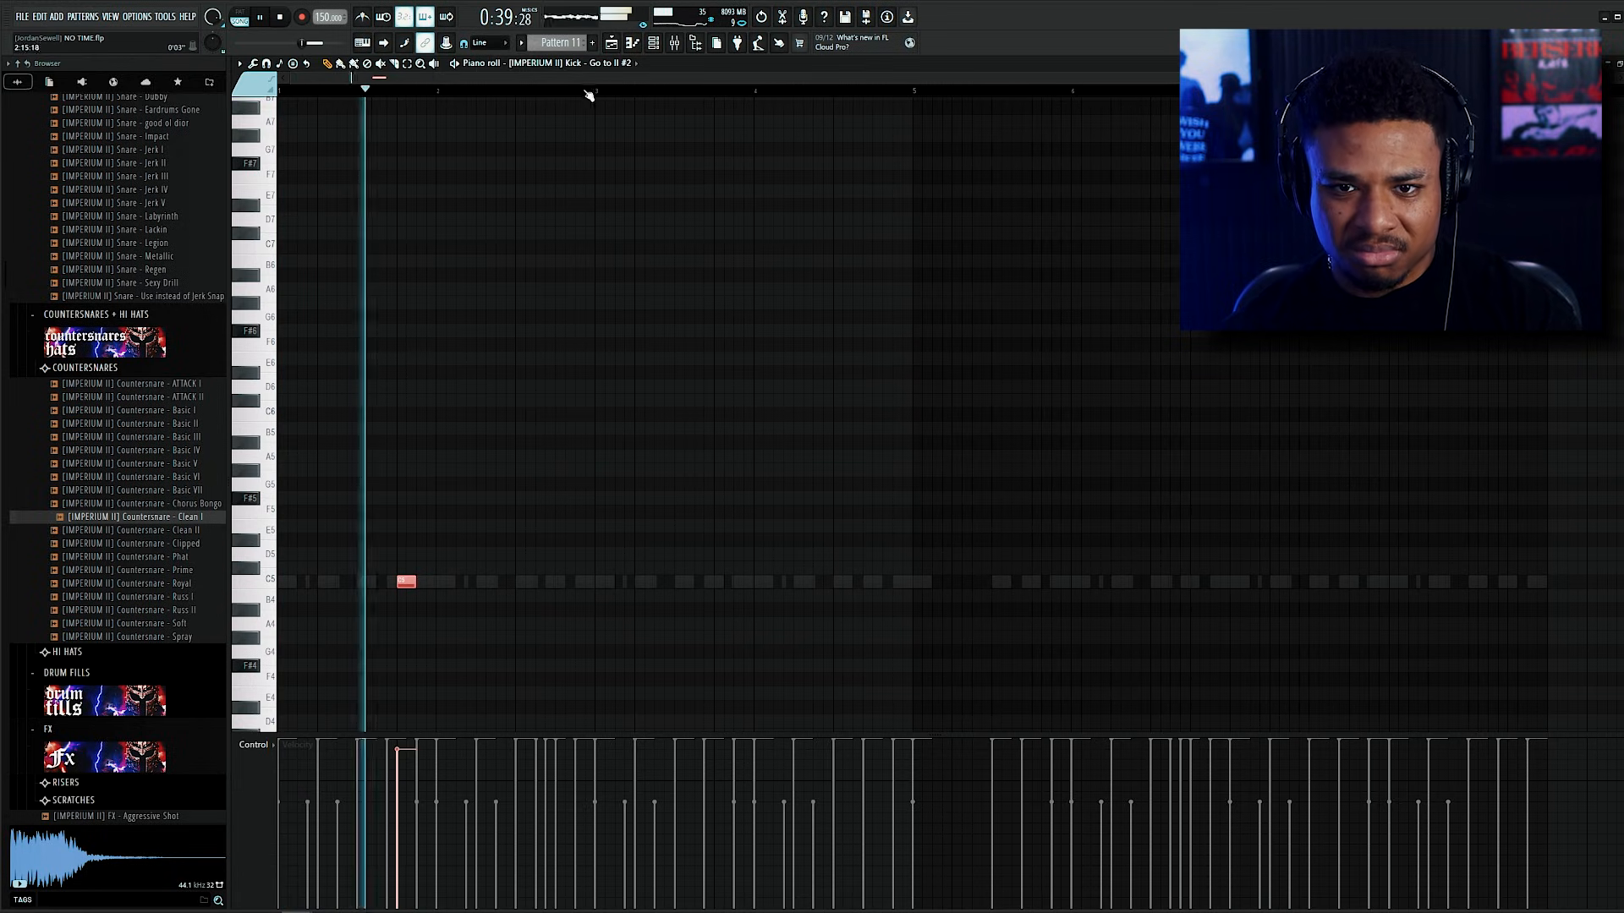
Step: Select the first two bars of the reversed kick part and repeat its hit every two bars across eight bars
drag(599, 93, 280, 93)
key(ctrl+b)
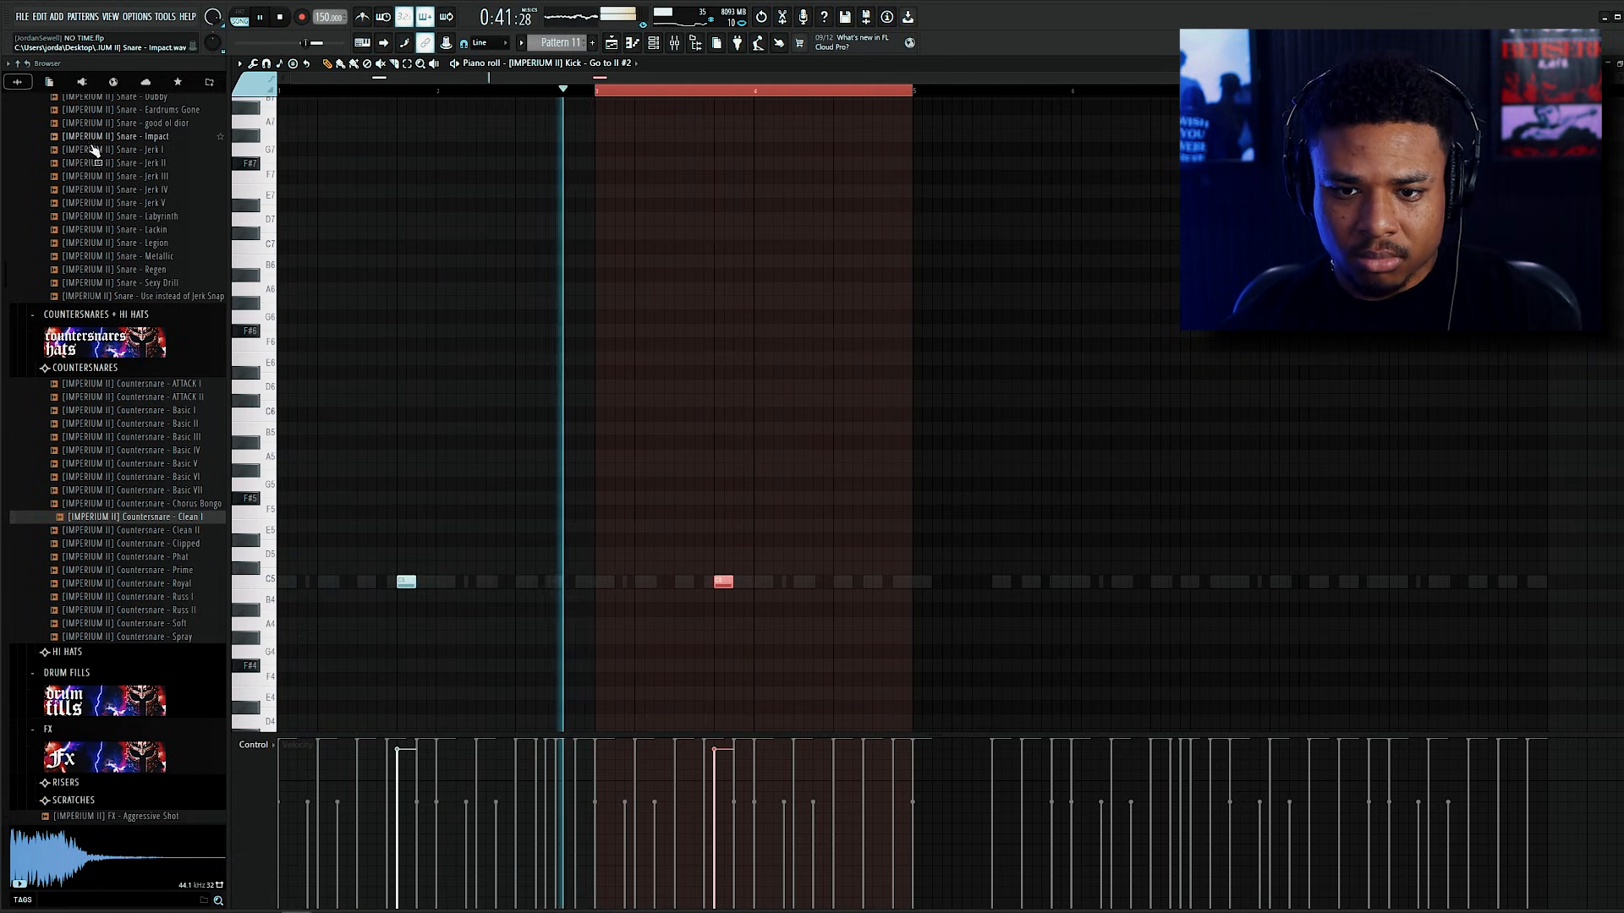
key(ctrl+a)
key(ctrl+b)
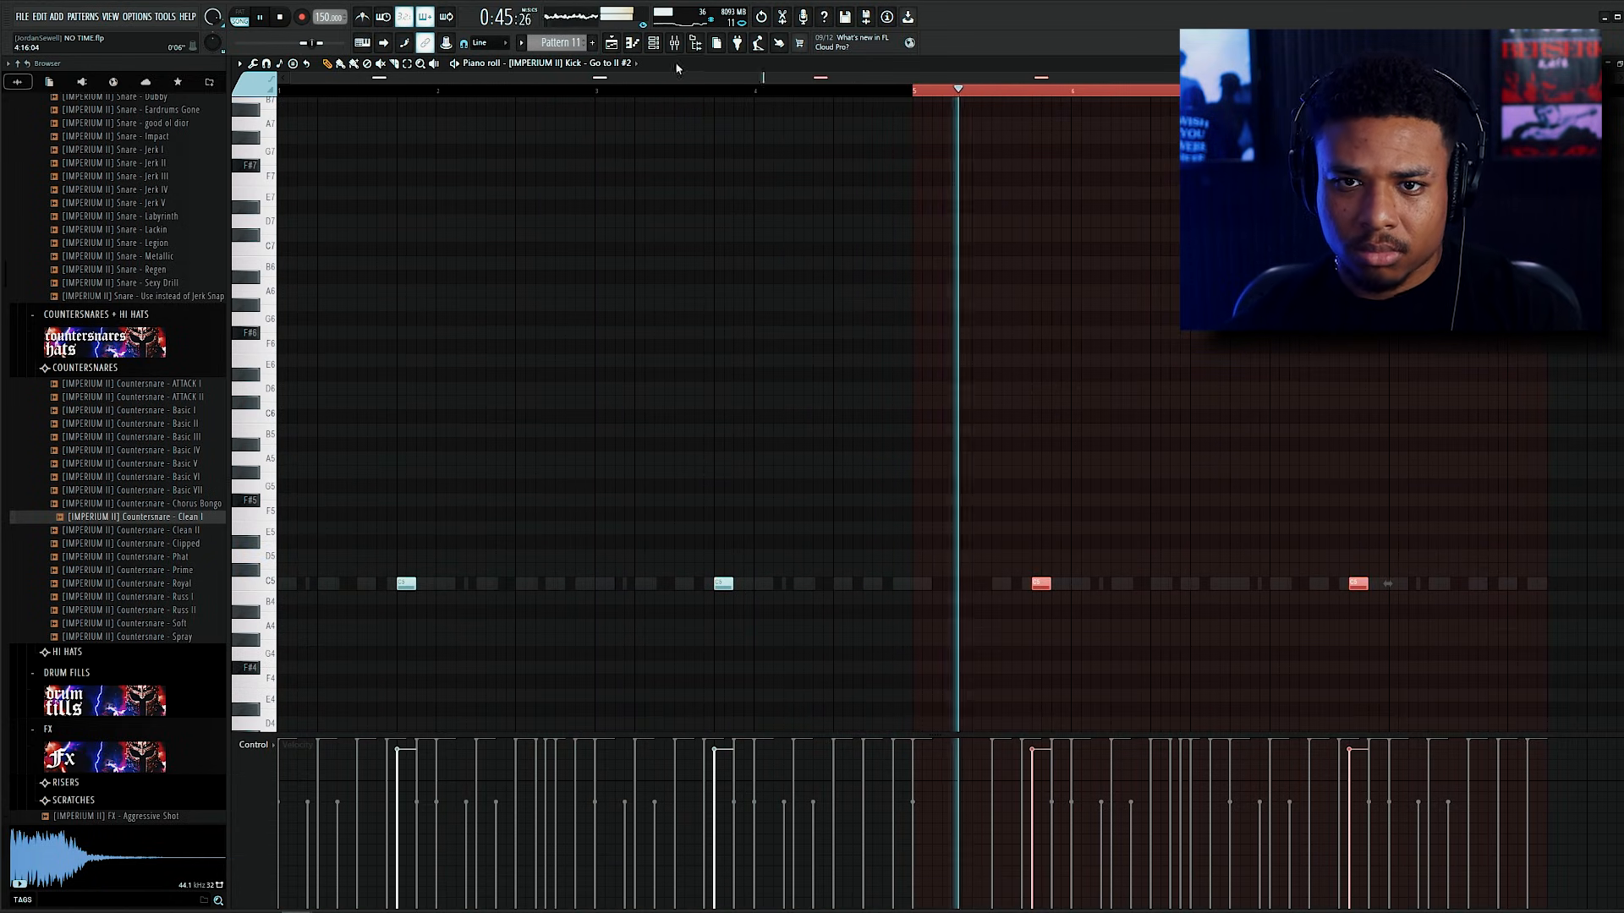
click(654, 44)
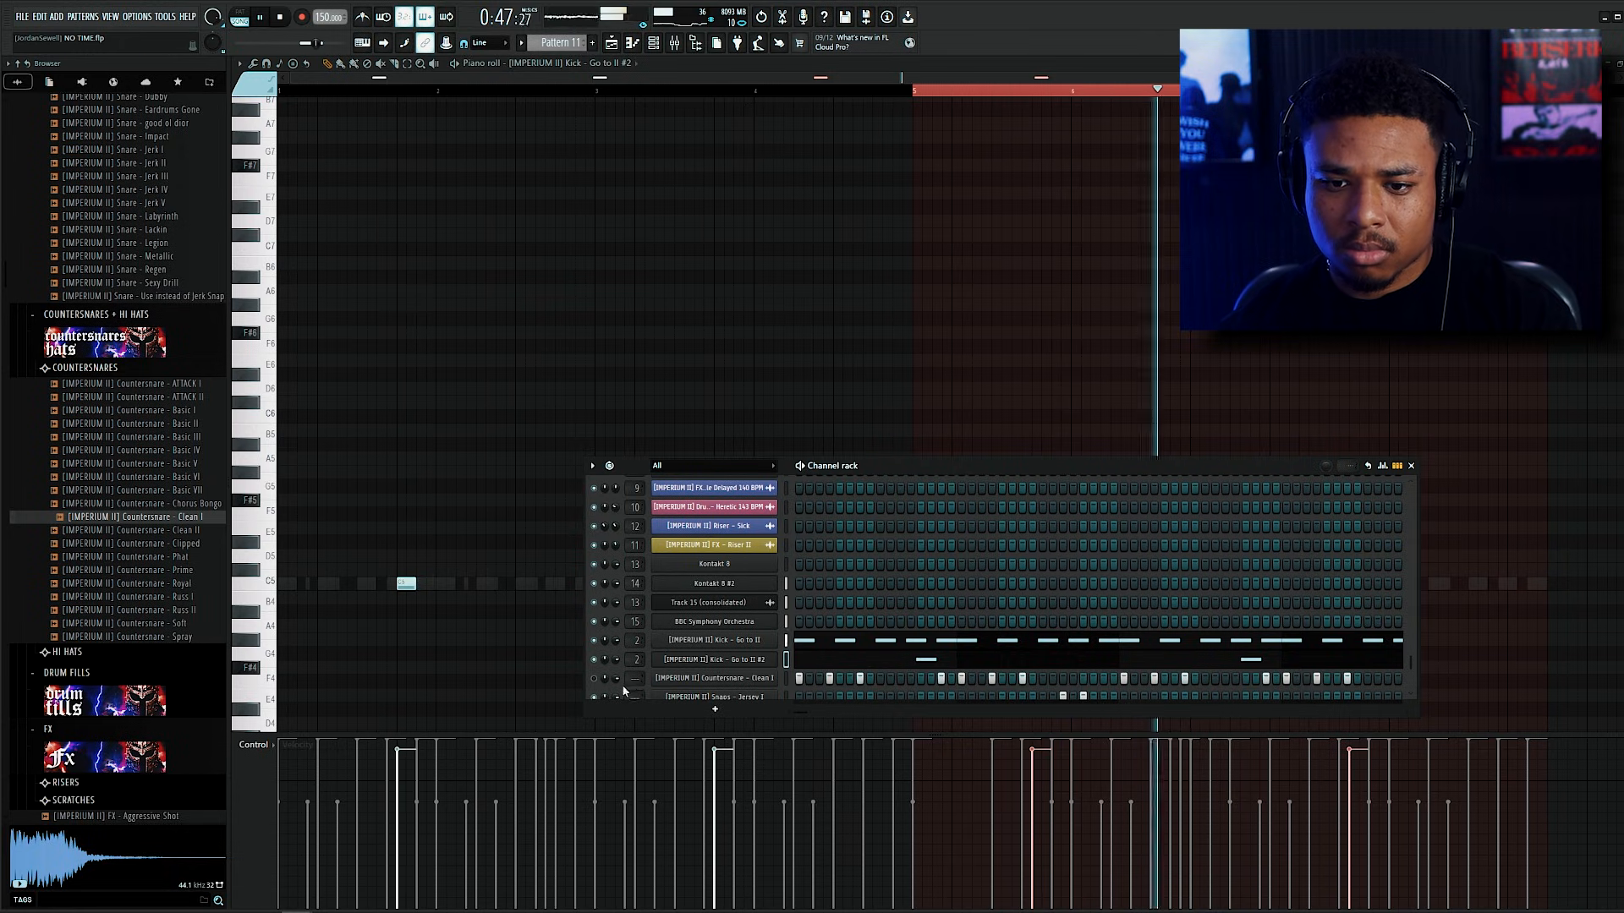
scroll(696, 678, down, 1)
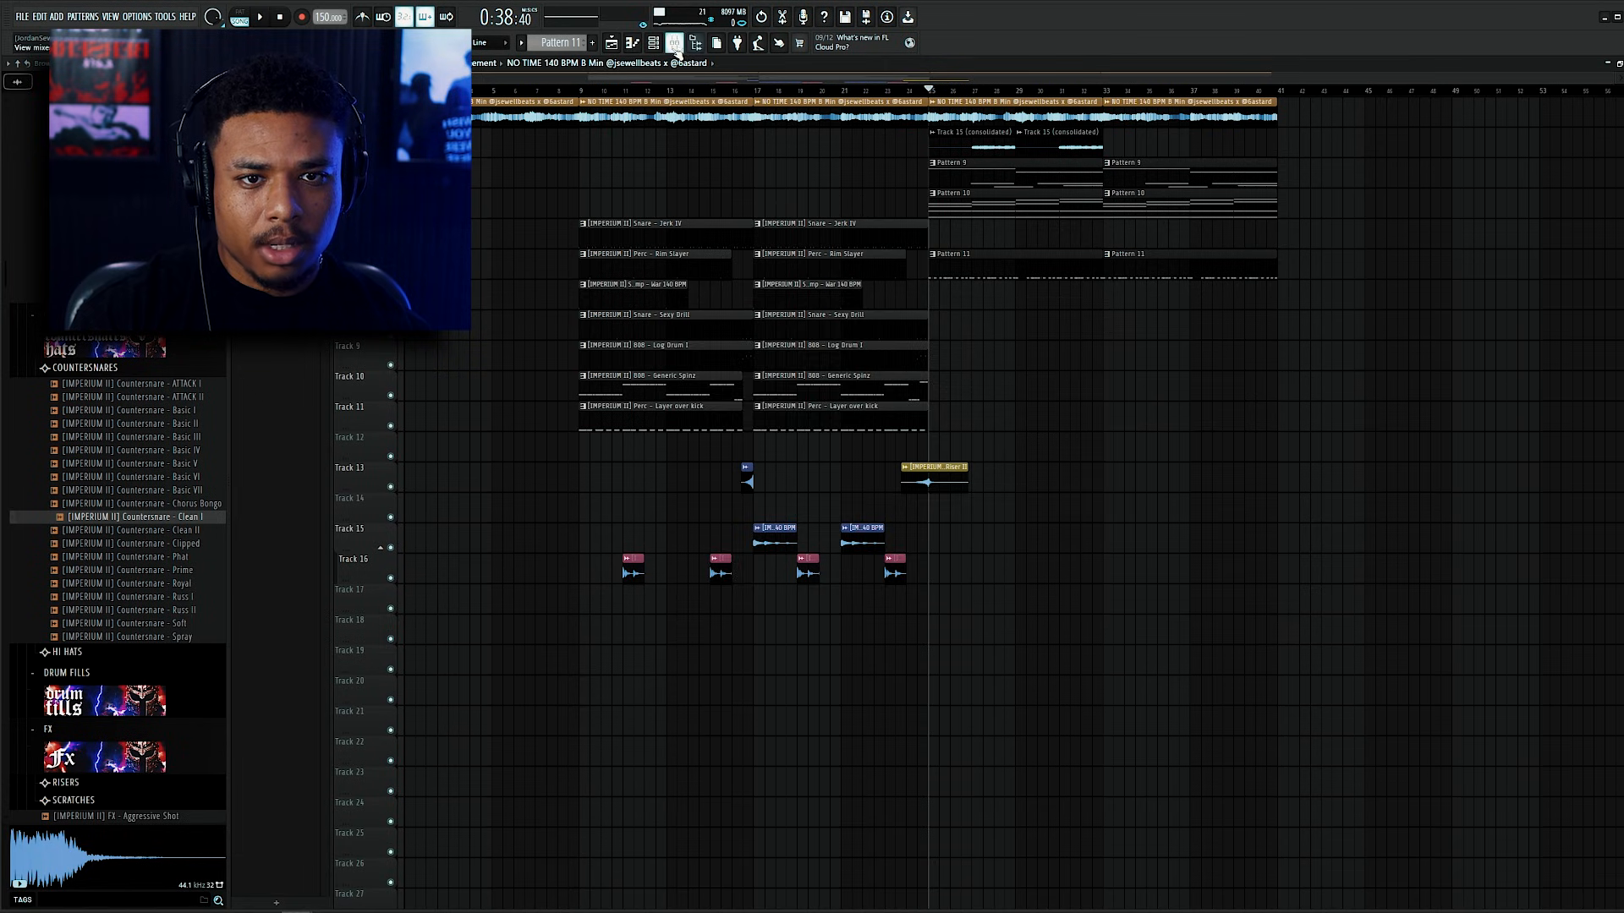
Step: Create an automation clip for the mix level of SoundShifter Pitch Stereo on the NO TIME sample's mixer track and play the arrangement
key(F9)
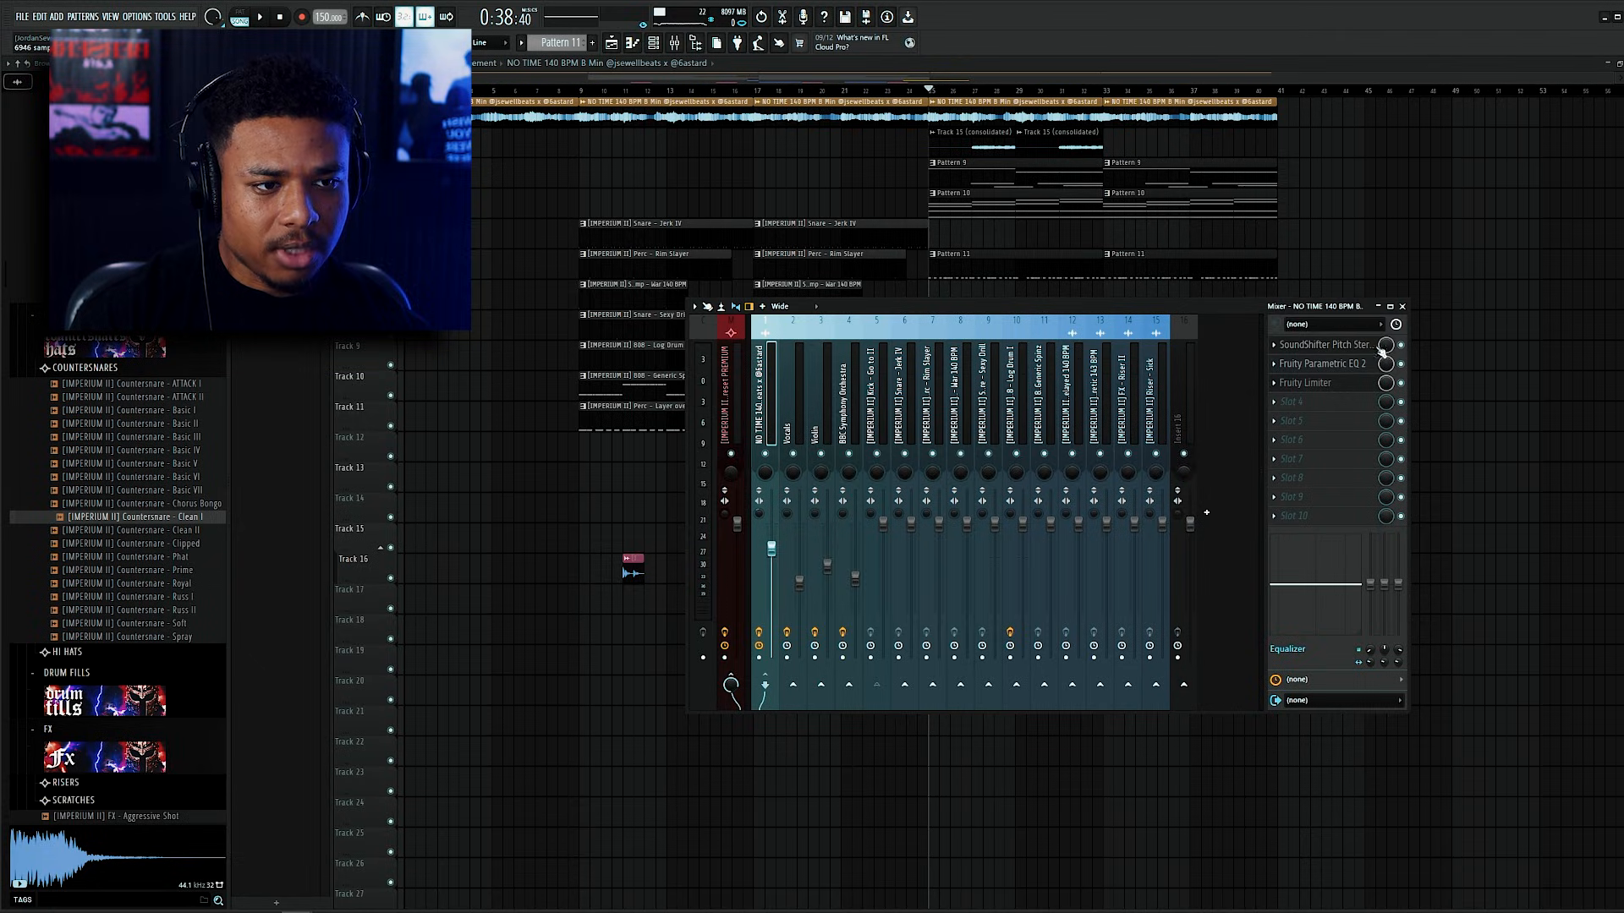
right_click(1384, 347)
click(1436, 441)
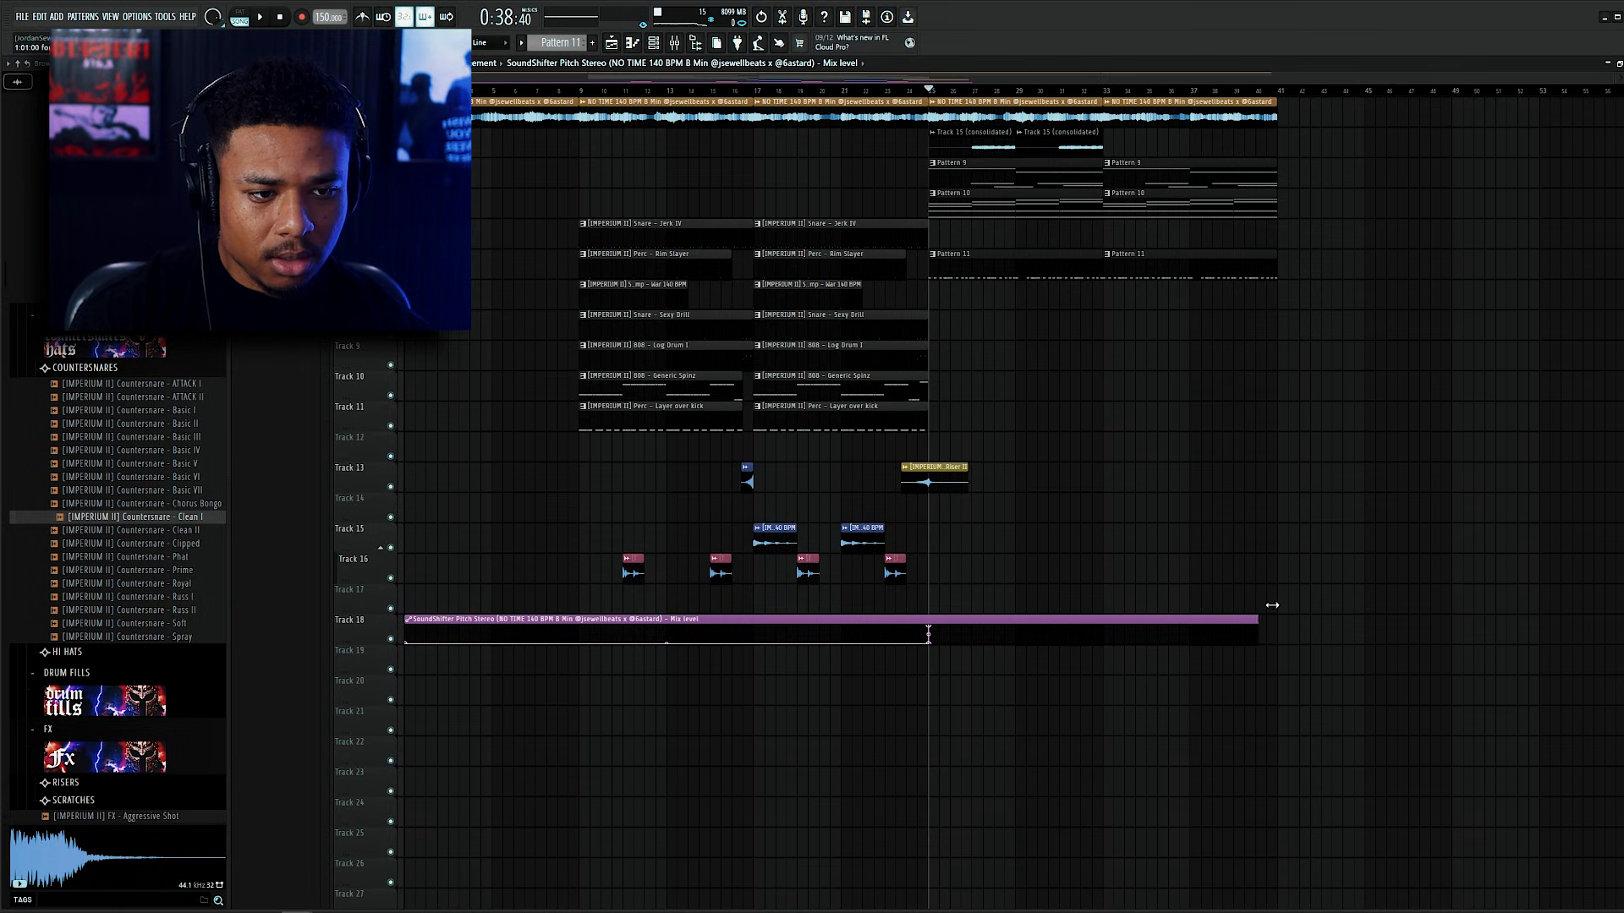
scroll(1172, 634, up, 3)
key(space)
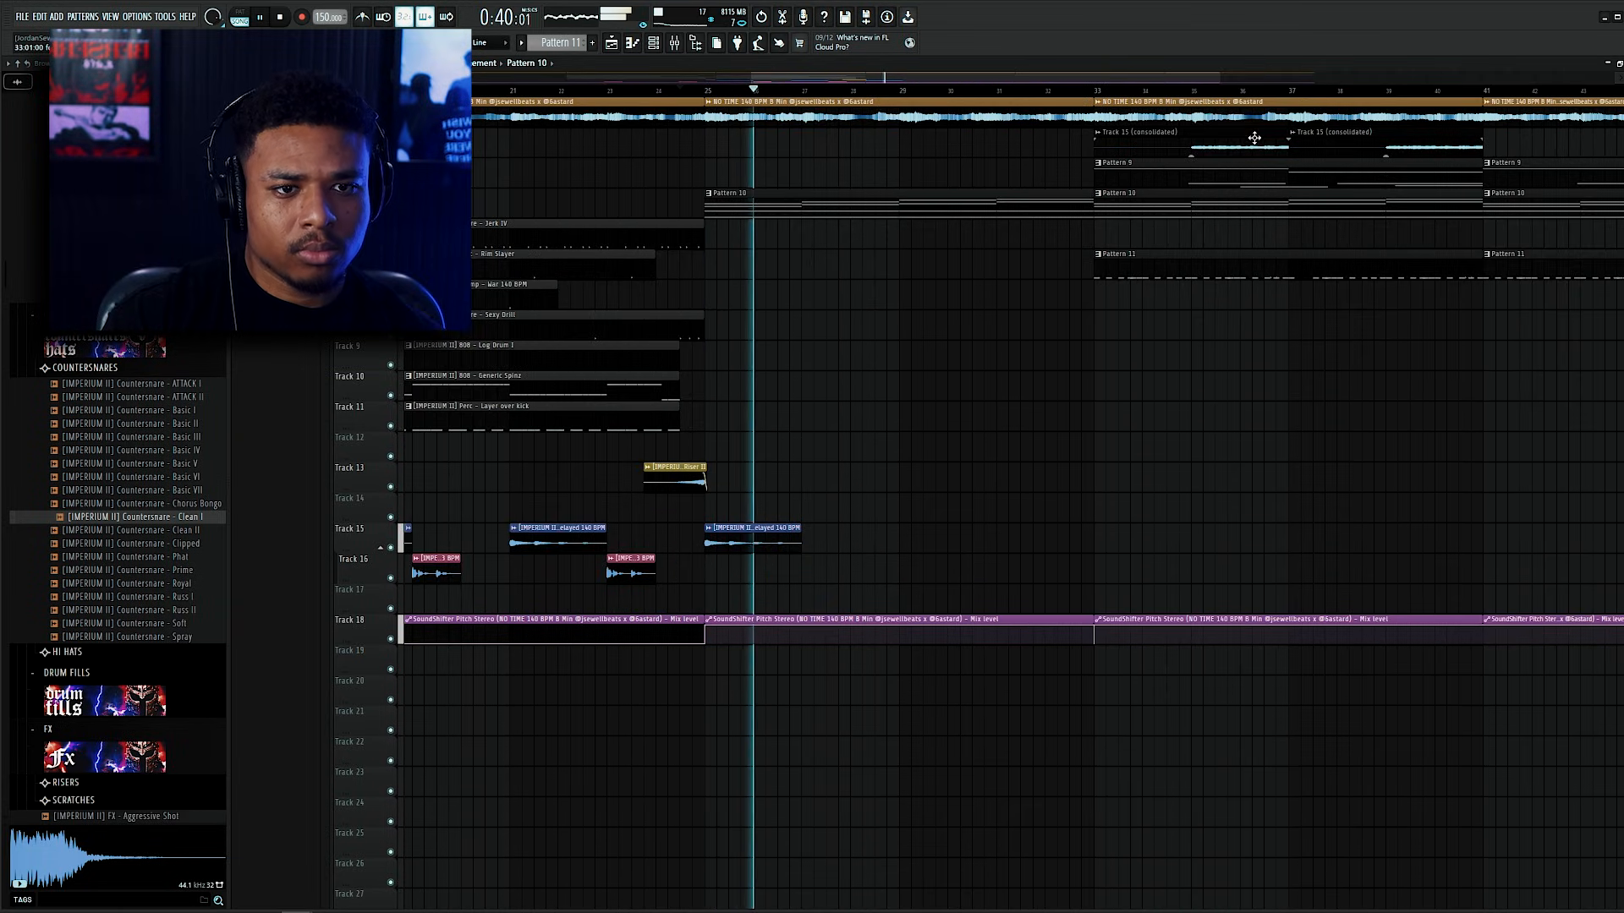
Step: Remove the misplaced Pattern 9 copy and place a copy of the Track 15 (consolidated) clip on track 7 from bar 29 to bar 33
drag(1233, 173, 1102, 241)
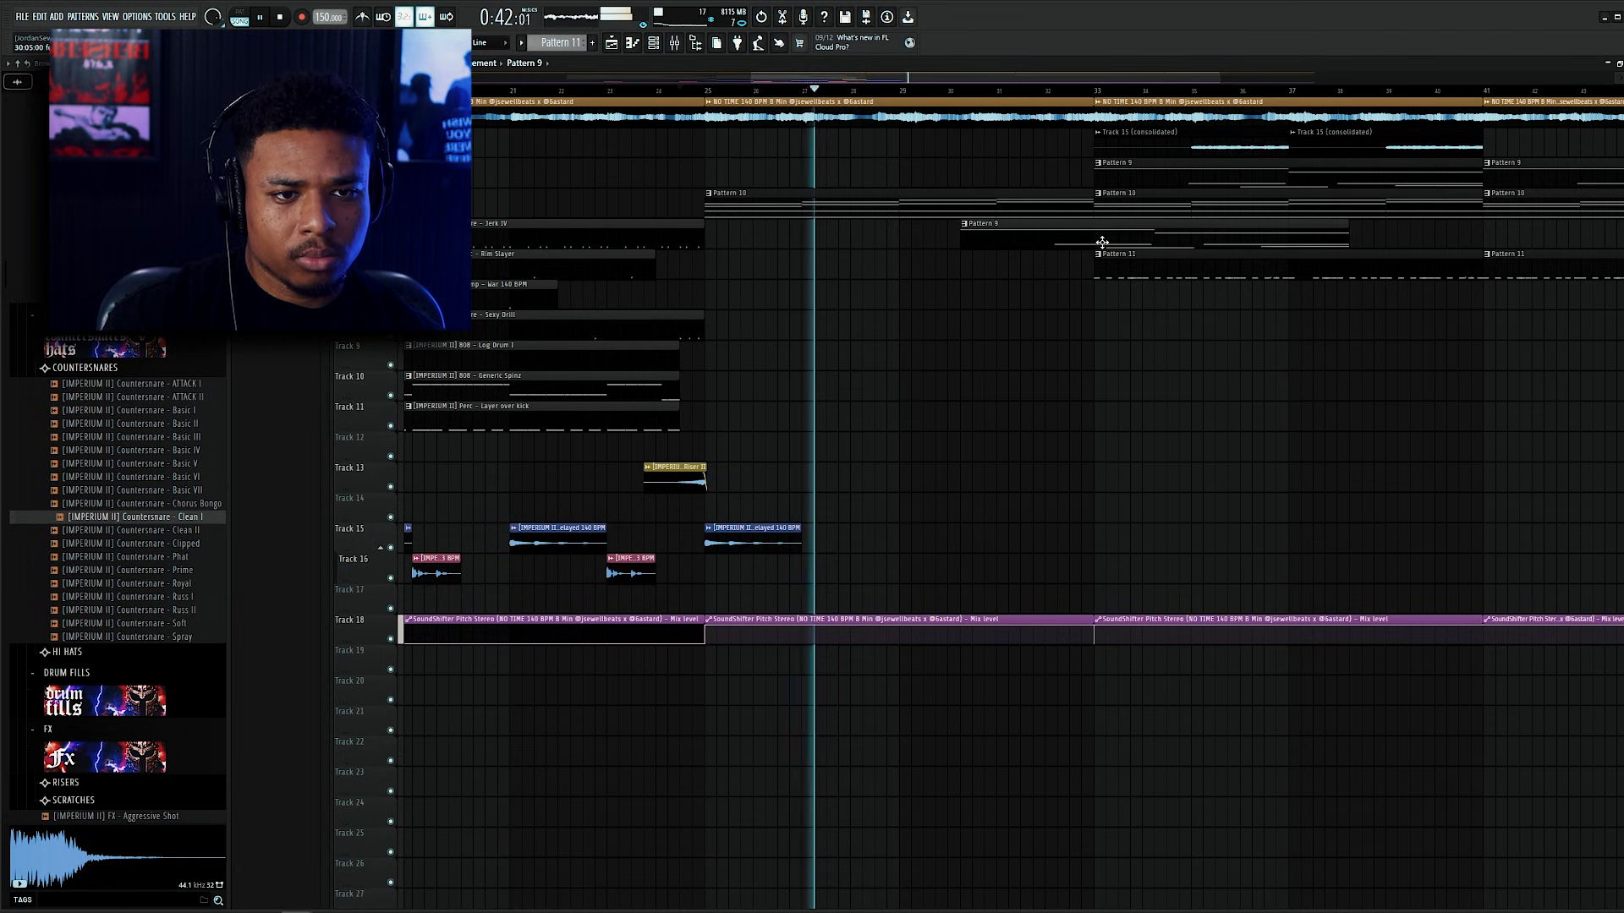
right_click(1145, 236)
mouse_move(1219, 152)
mouse_down()
mouse_move(1047, 307)
mouse_move(1023, 307)
mouse_up()
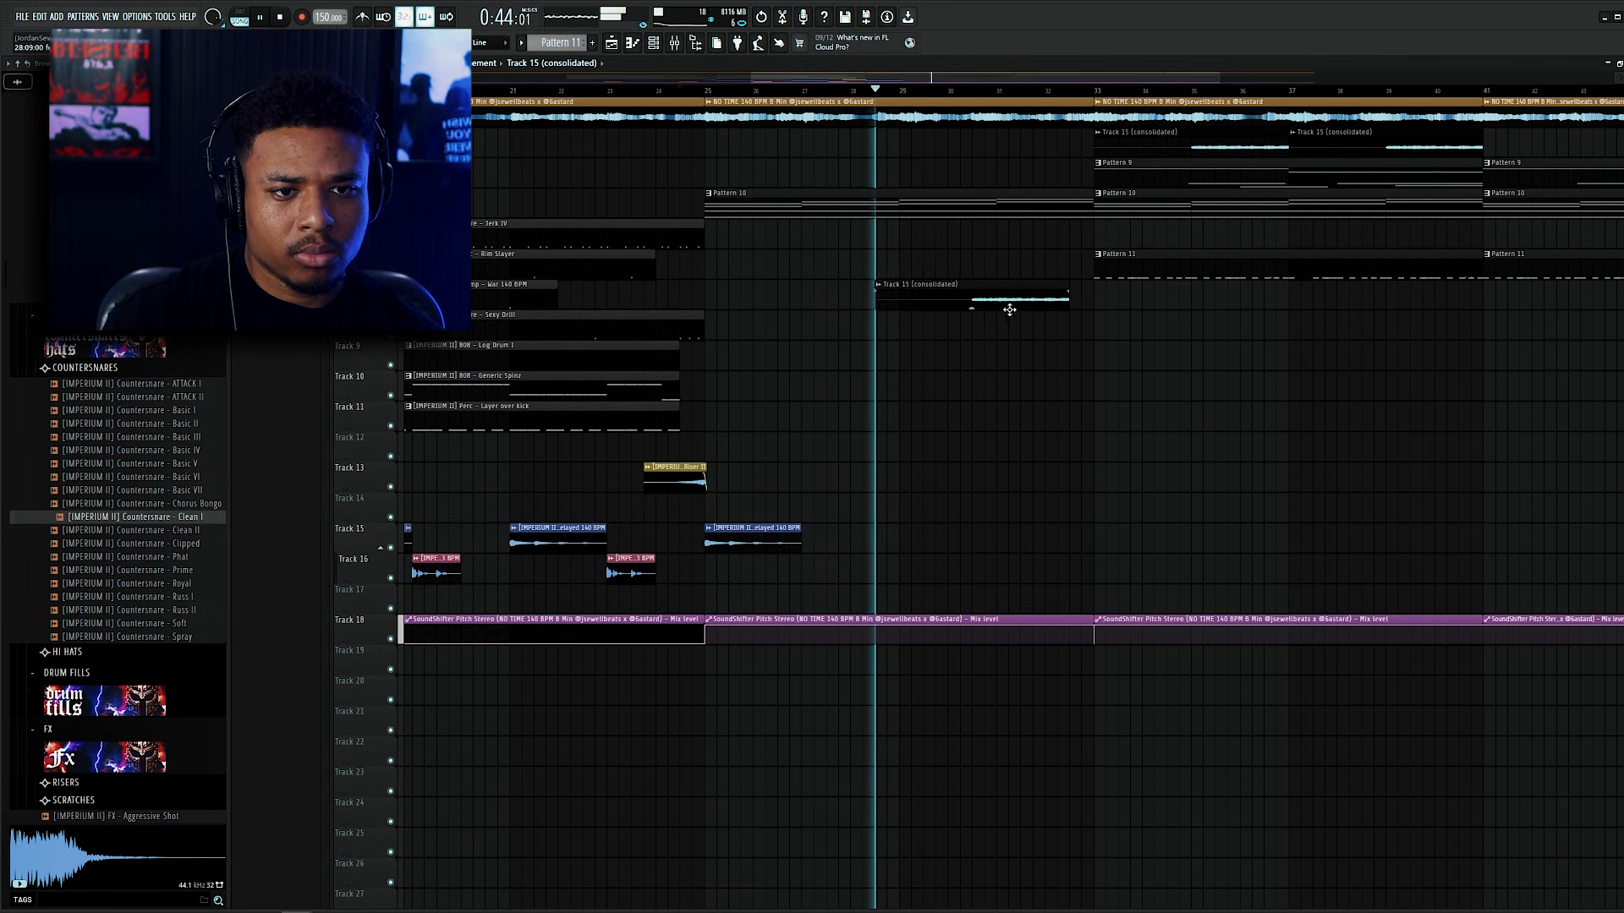
scroll(981, 292, down, 4)
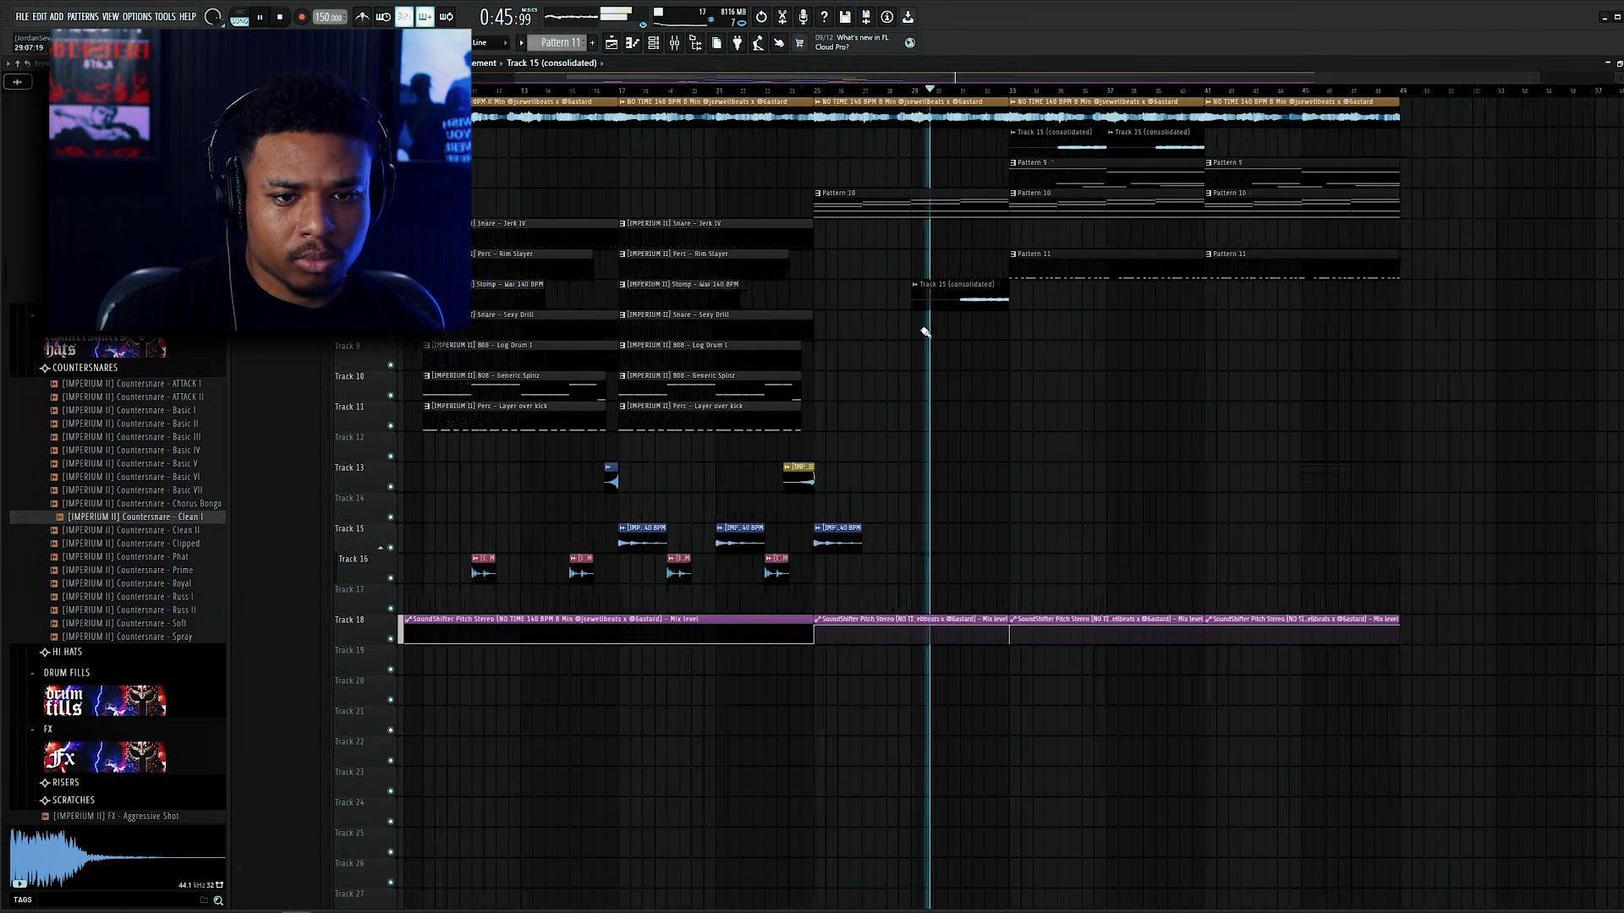
Step: Copy the FX - Riser II clip along track 13 so the copy ends at bar 33
click(750, 476)
drag(751, 476, 1013, 476)
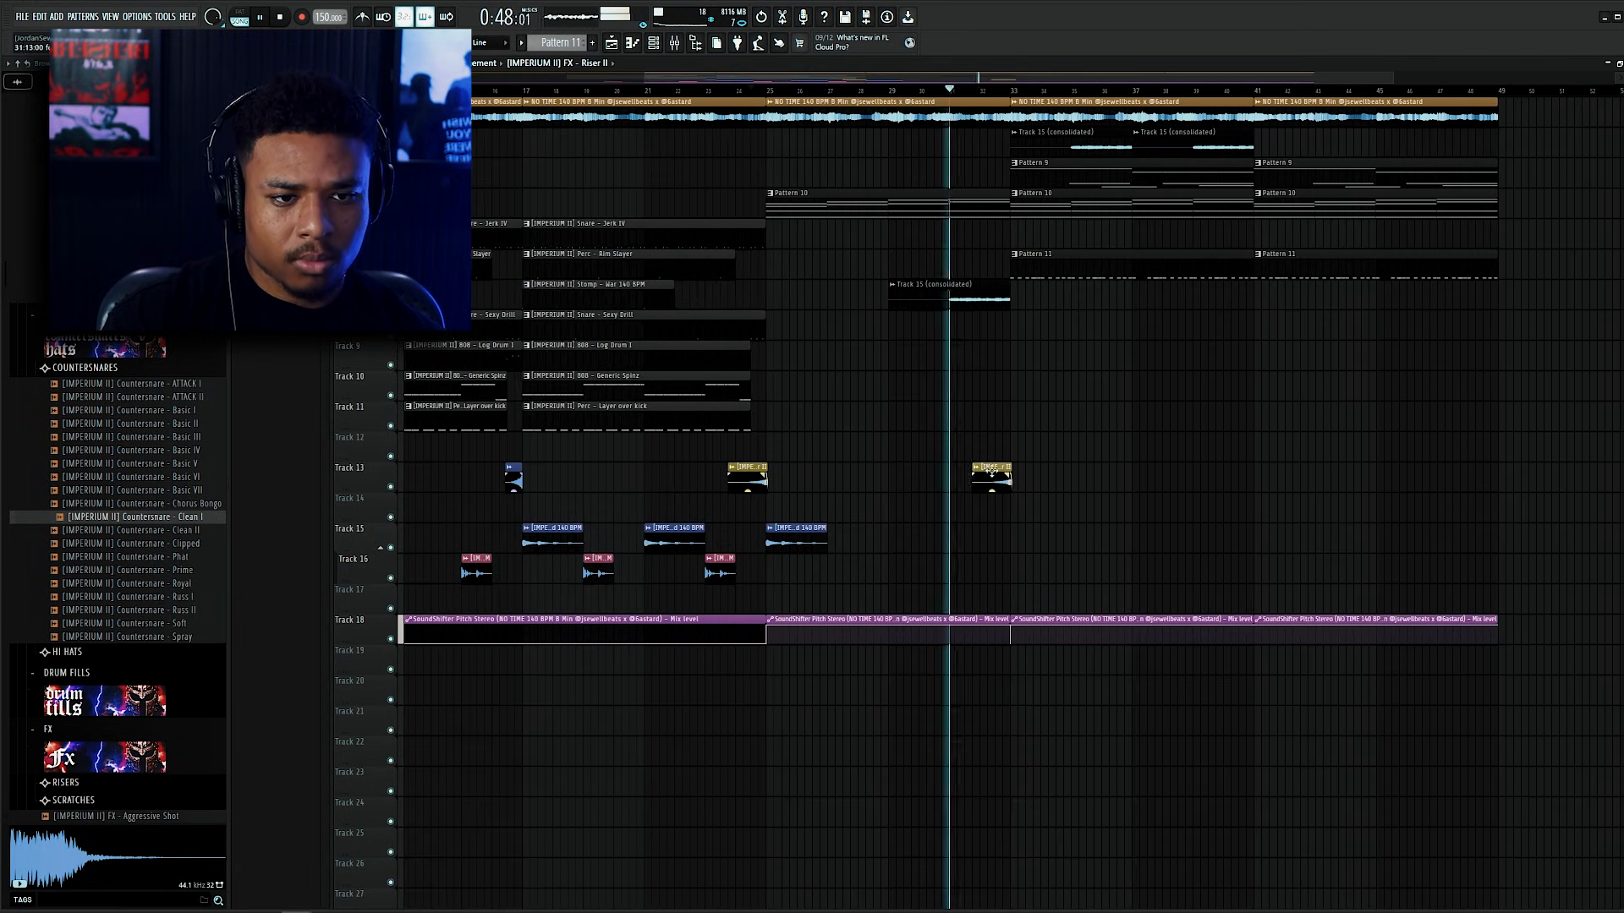
scroll(1014, 440, down, 2)
scroll(1329, 419, up, 3)
scroll(877, 402, down, 1)
scroll(896, 403, up, 1)
scroll(1235, 406, down, 1)
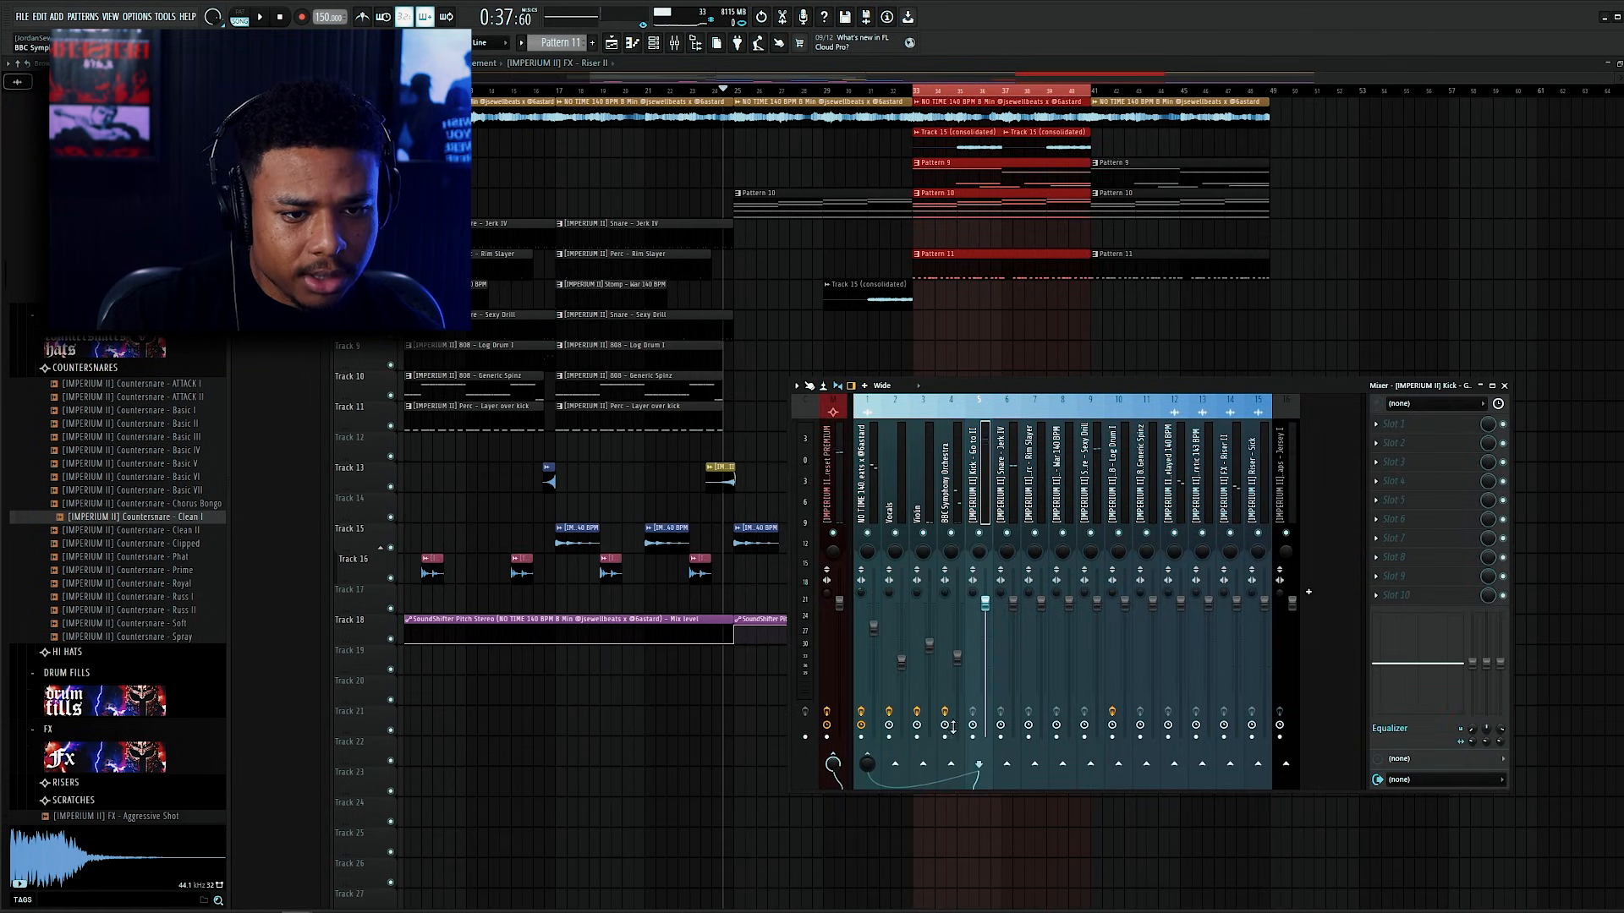
Step: Sidechain the Kick - Go to II mixer track to the BBC Symphony Orchestra track
right_click(950, 763)
click(987, 796)
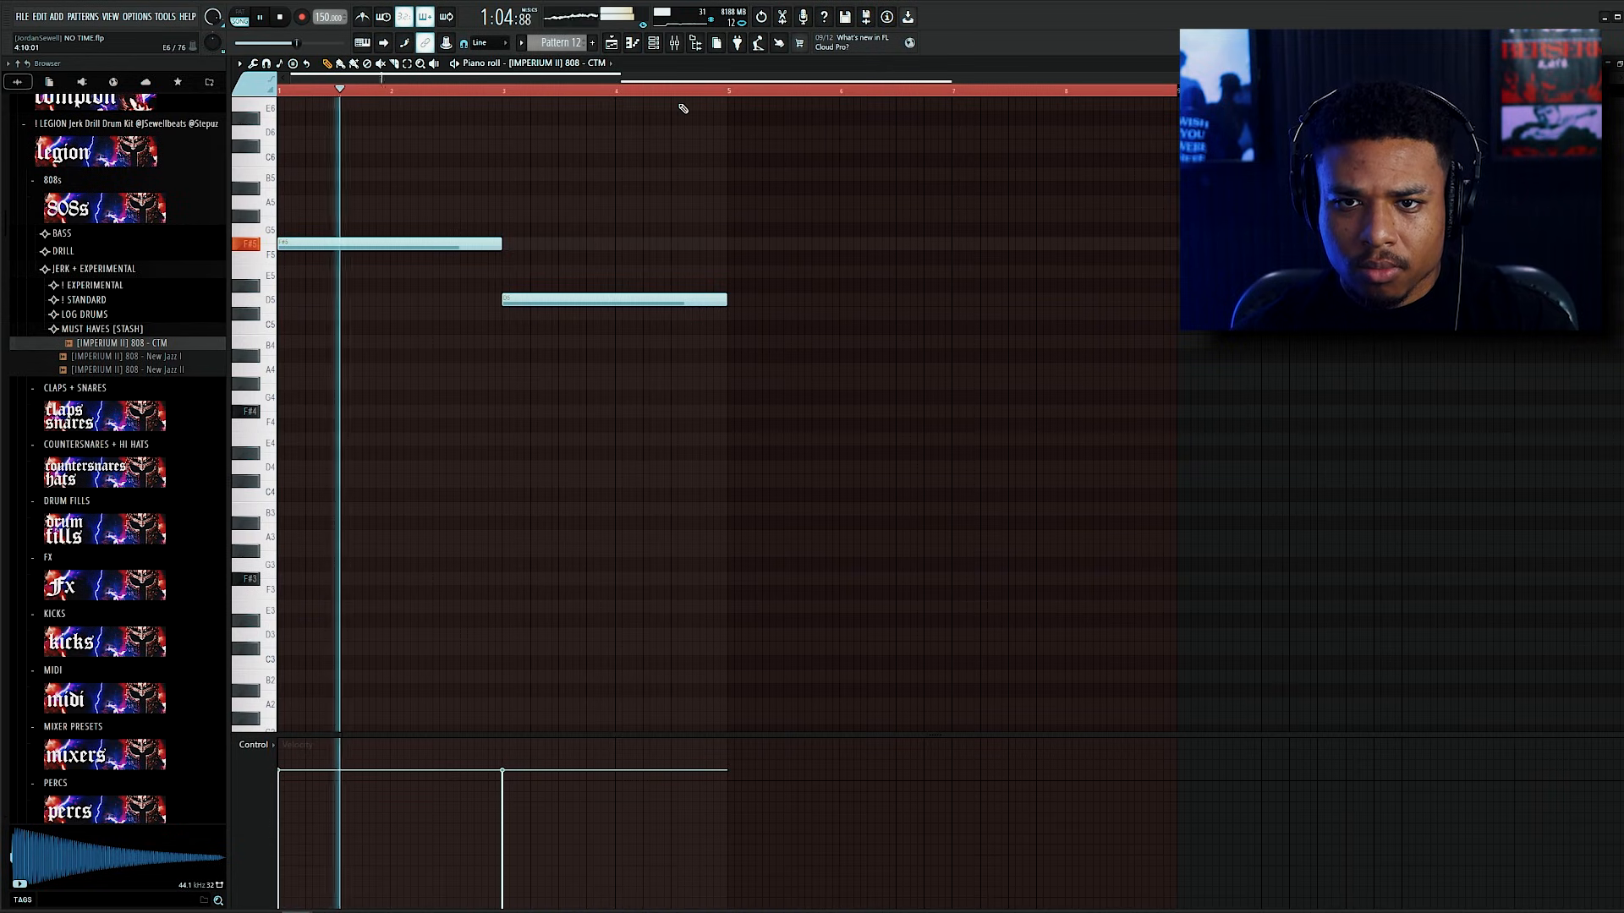
Step: Duplicate the two 808 - CTM notes so the bassline repeats through bars 5 to 8
key(ctrl+d)
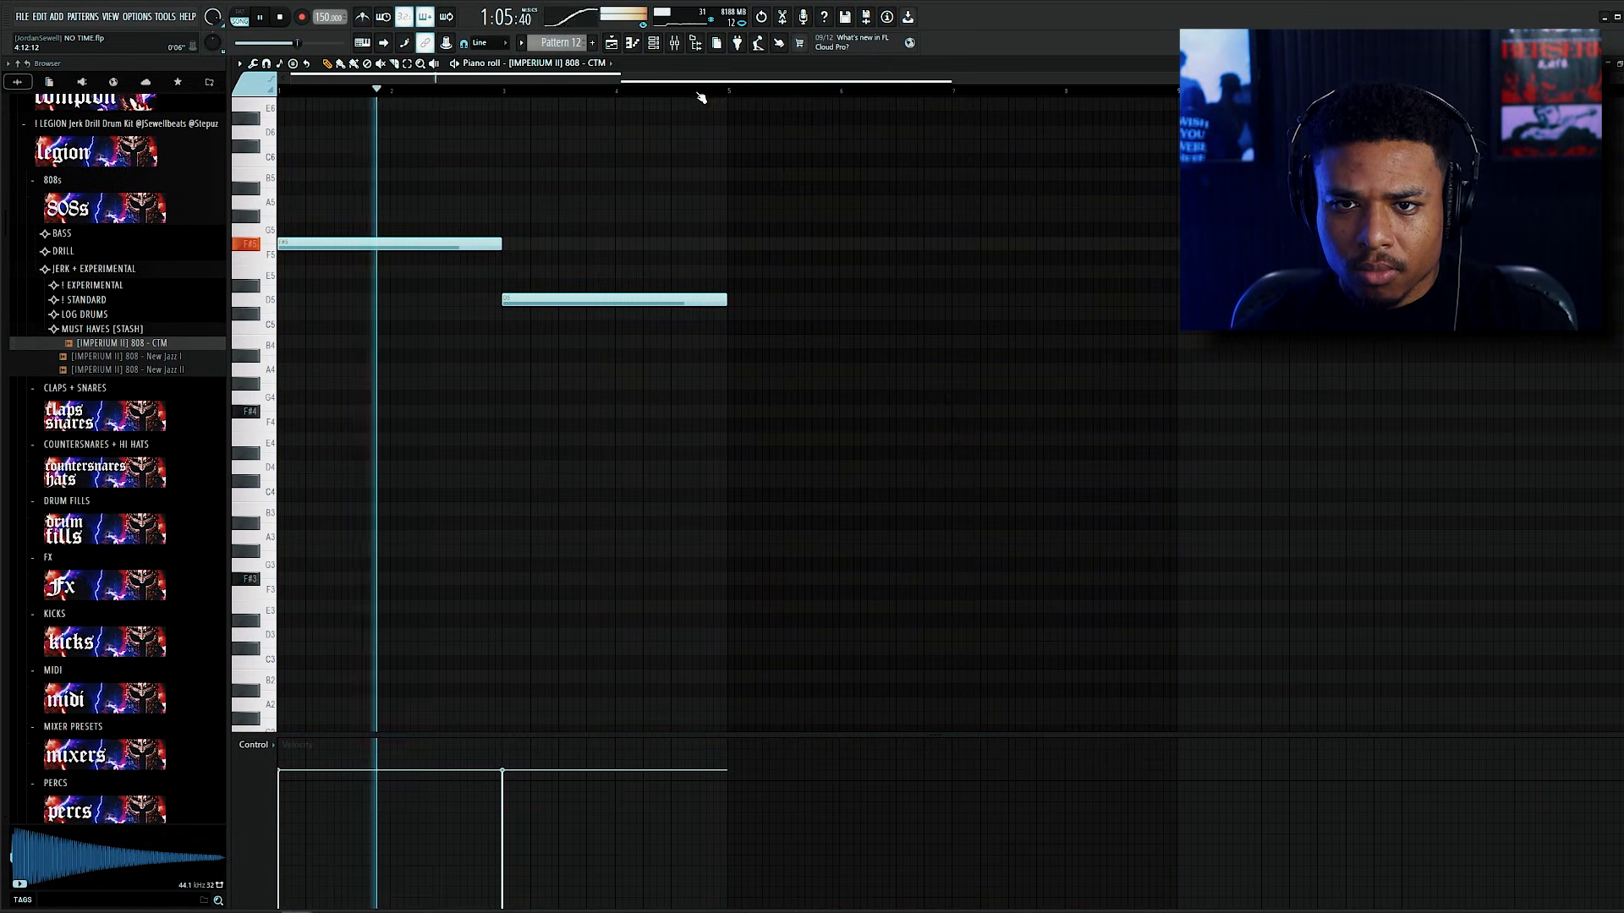
drag(849, 167, 337, 388)
key(ctrl+b)
key(ctrl+d)
scroll(765, 344, up, 3)
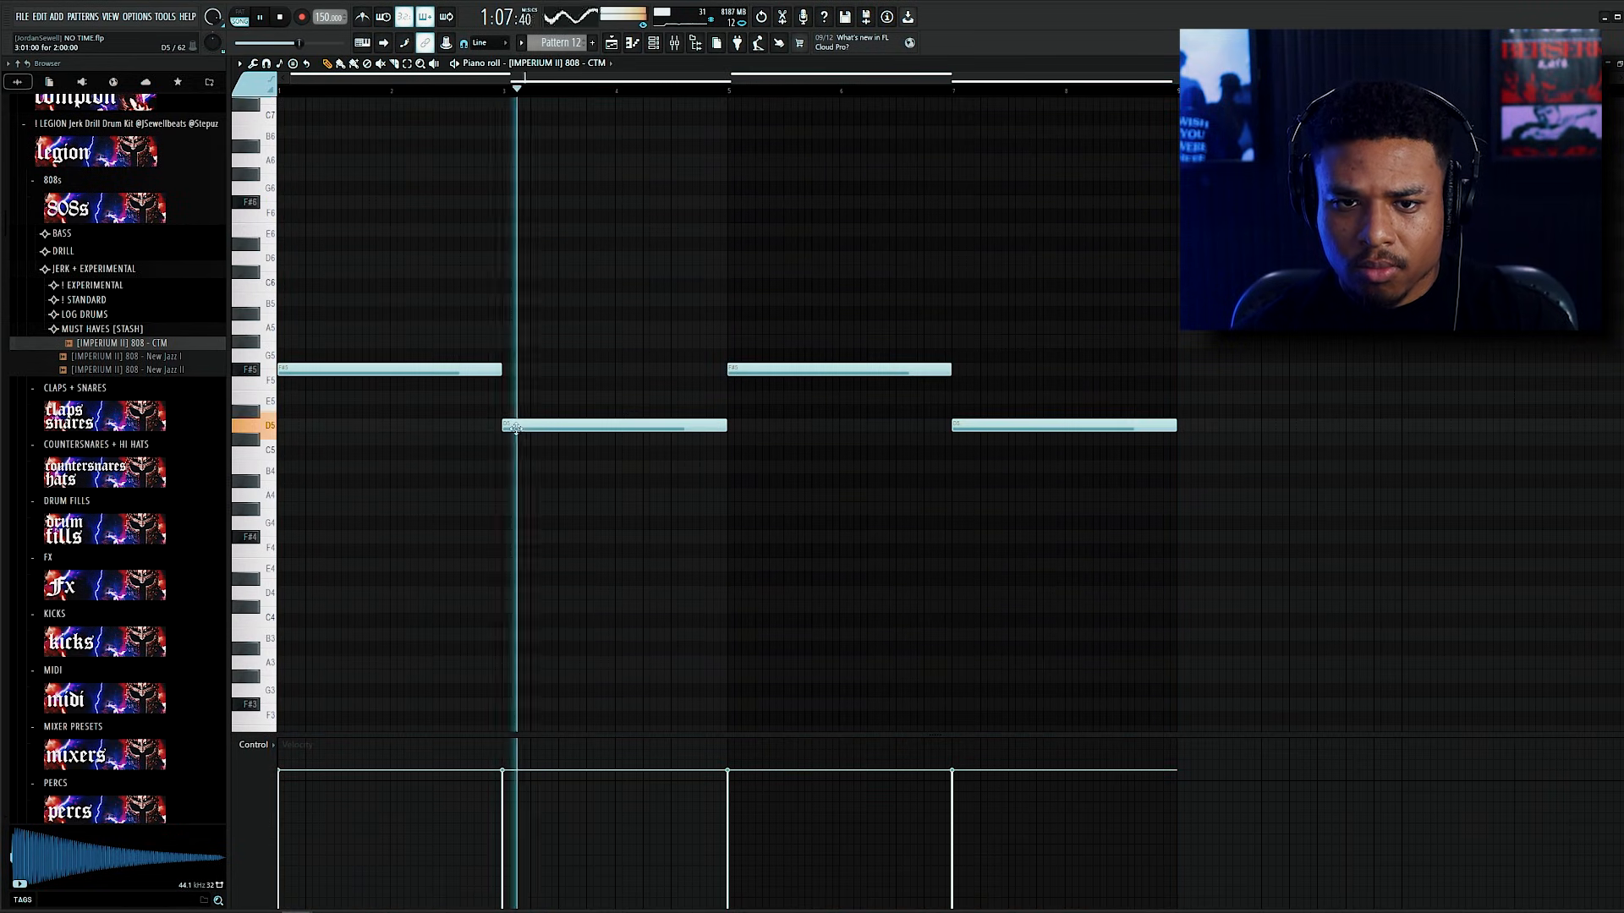
Step: Lower the first 808 - CTM note by one octave to F#4, select the third note and return to the playlist
key(space)
key(space)
key(ctrl+Down)
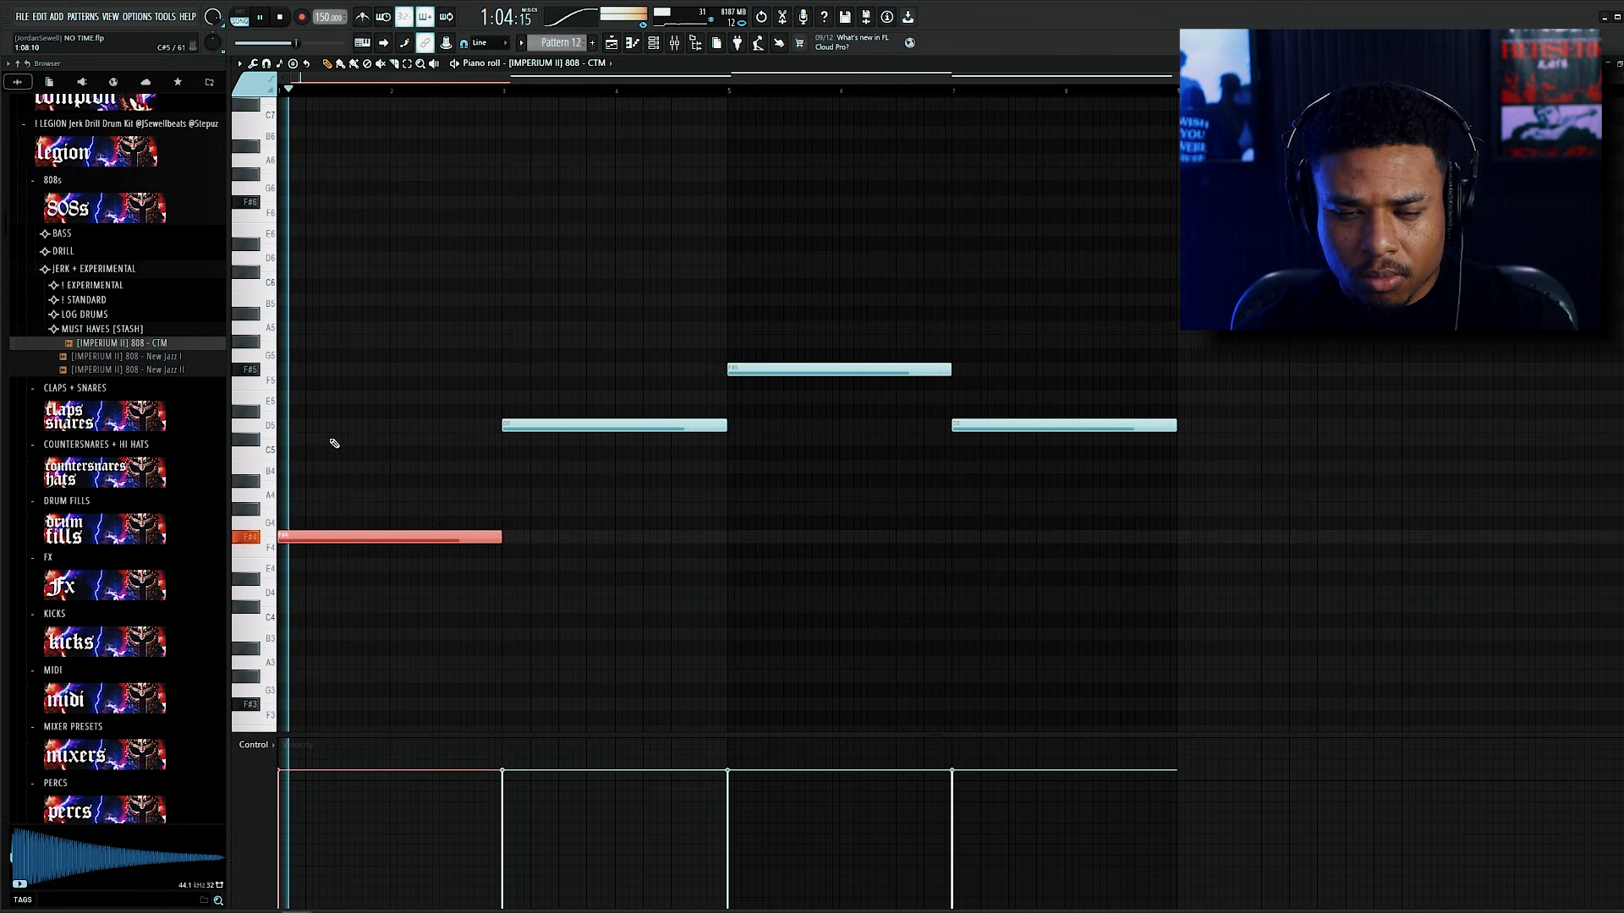
drag(866, 307, 834, 449)
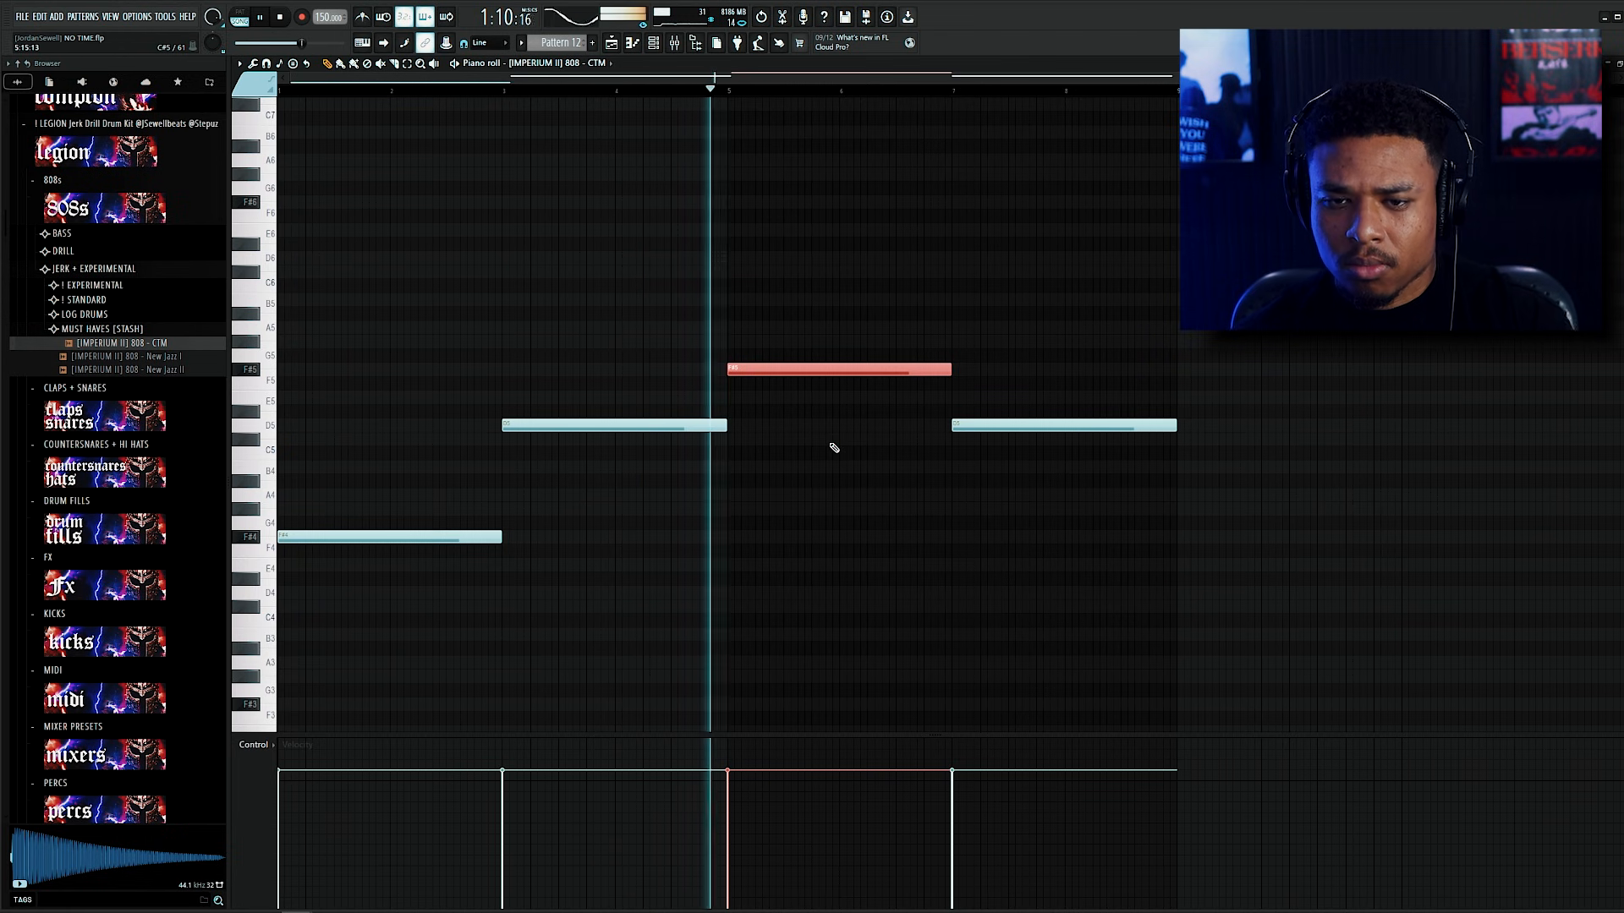
key(F5)
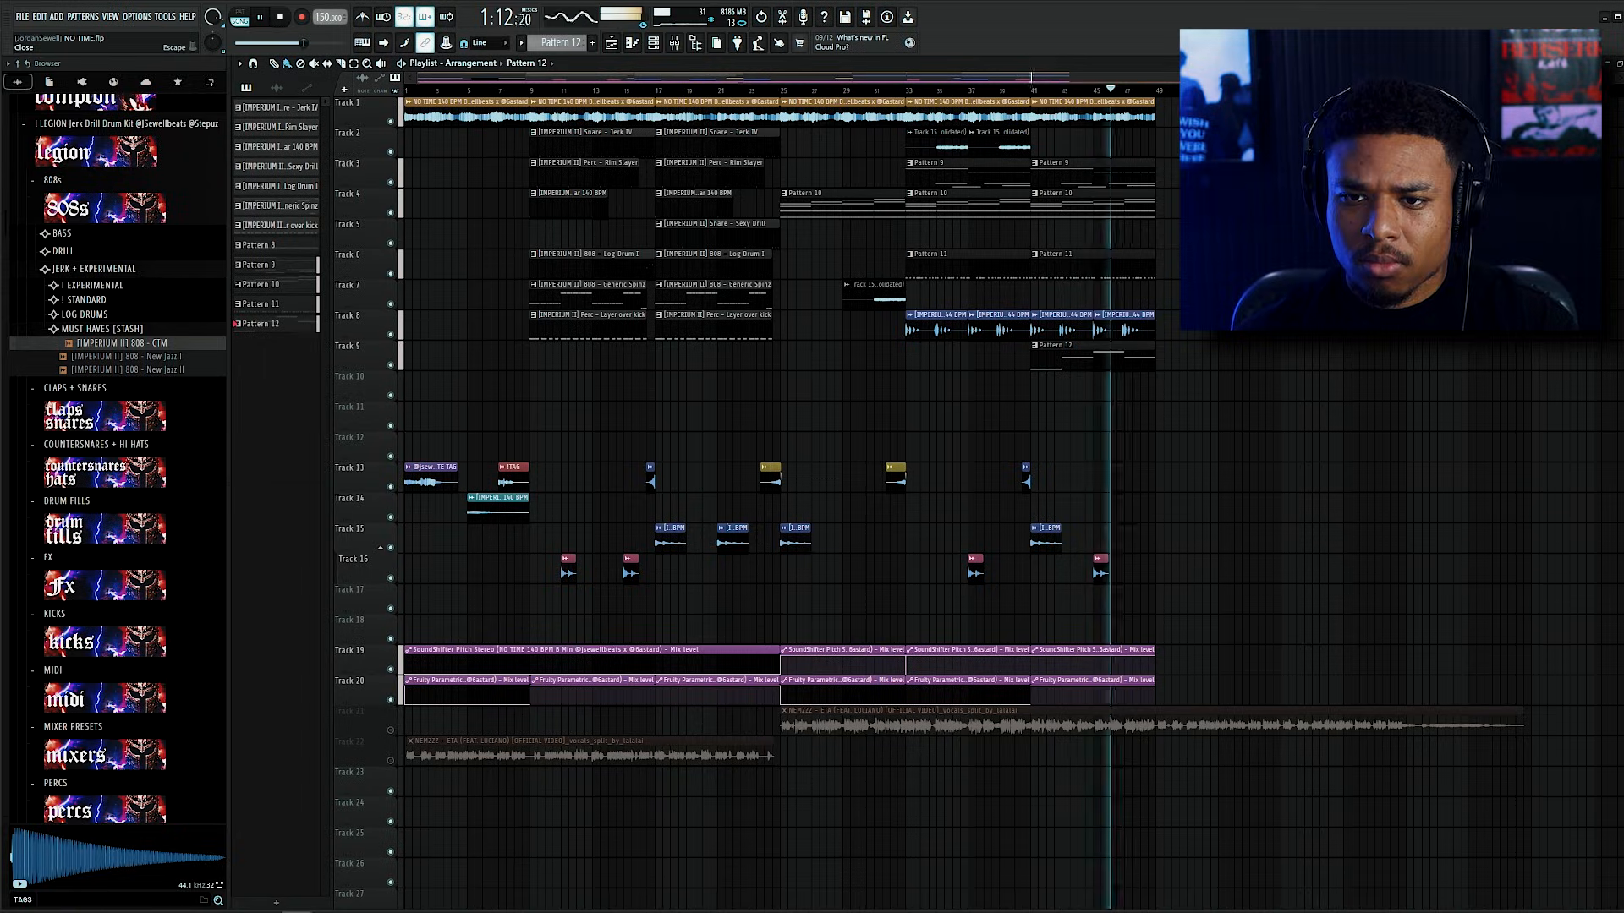